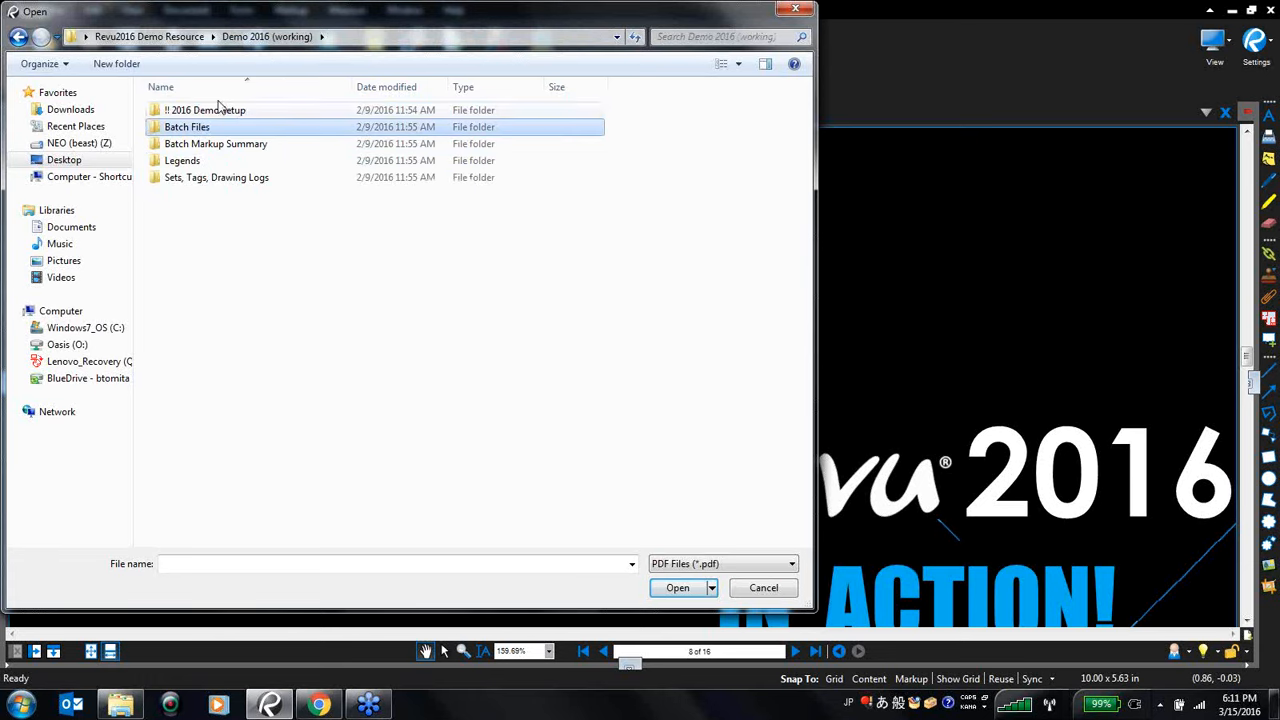
- Open the A1.1.1_1ST FLOOR PLAN SOUTH PDF from the Demo 2016 (Complete) Batch Markup Summary Sheets folder
{"action": "left_click", "coordinate": [70, 162]}
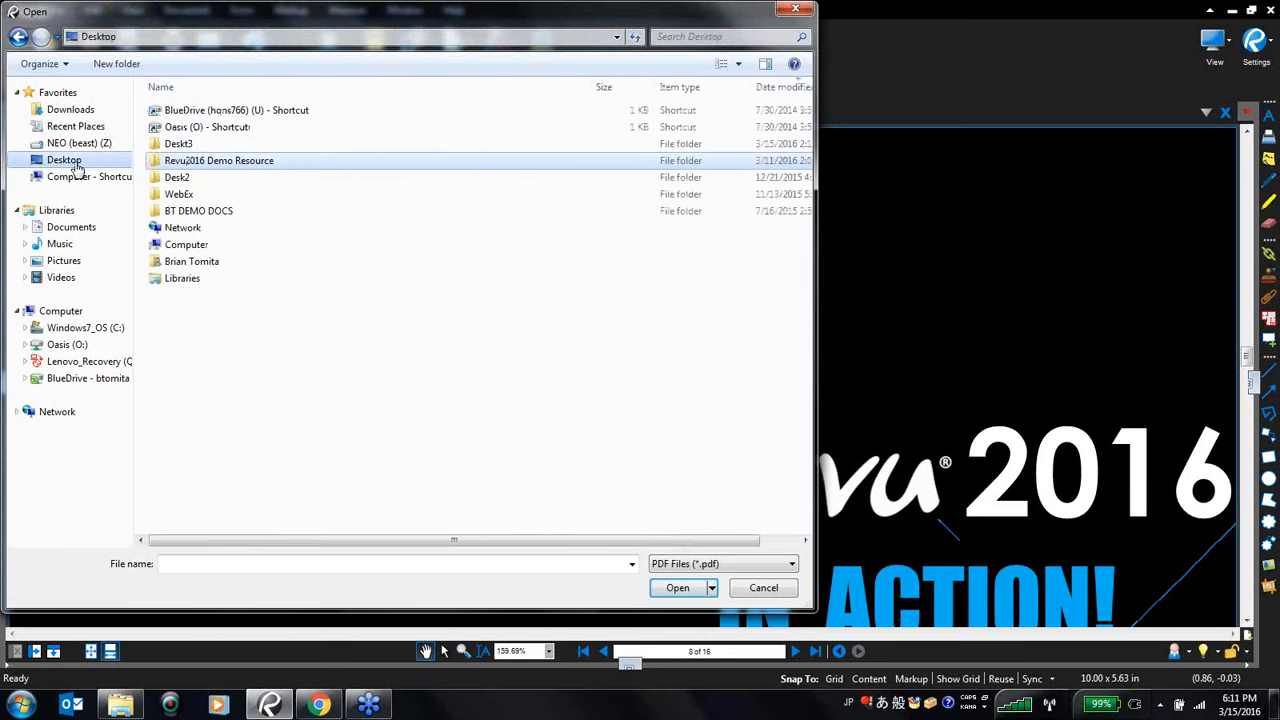
{"action": "double_click", "coordinate": [221, 162]}
{"action": "double_click", "coordinate": [313, 135]}
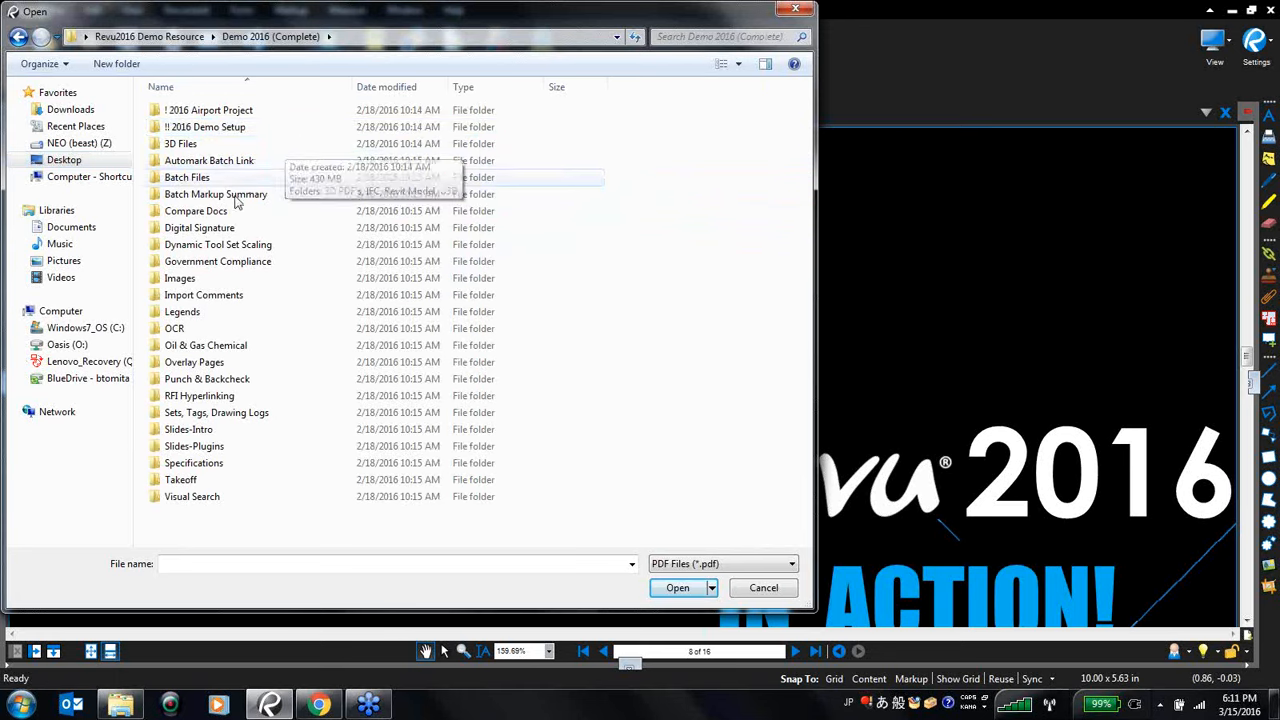
{"action": "double_click", "coordinate": [222, 194]}
{"action": "double_click", "coordinate": [188, 112]}
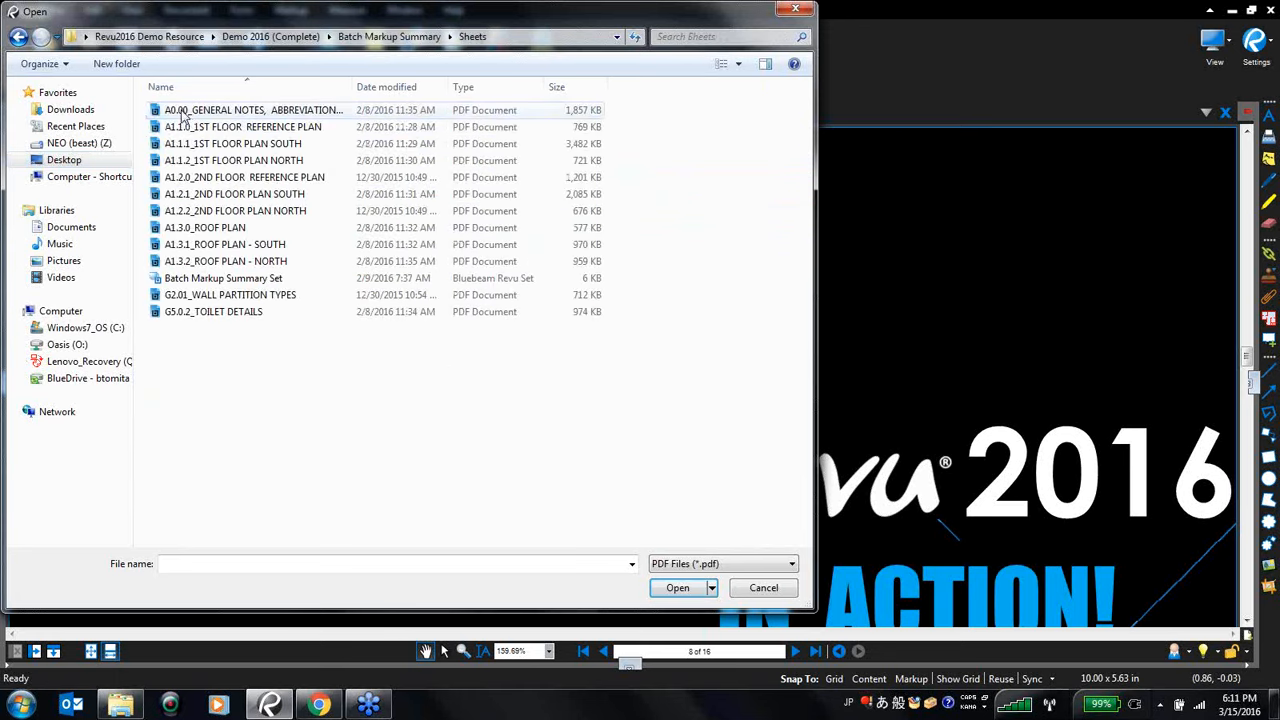
{"action": "double_click", "coordinate": [230, 143]}
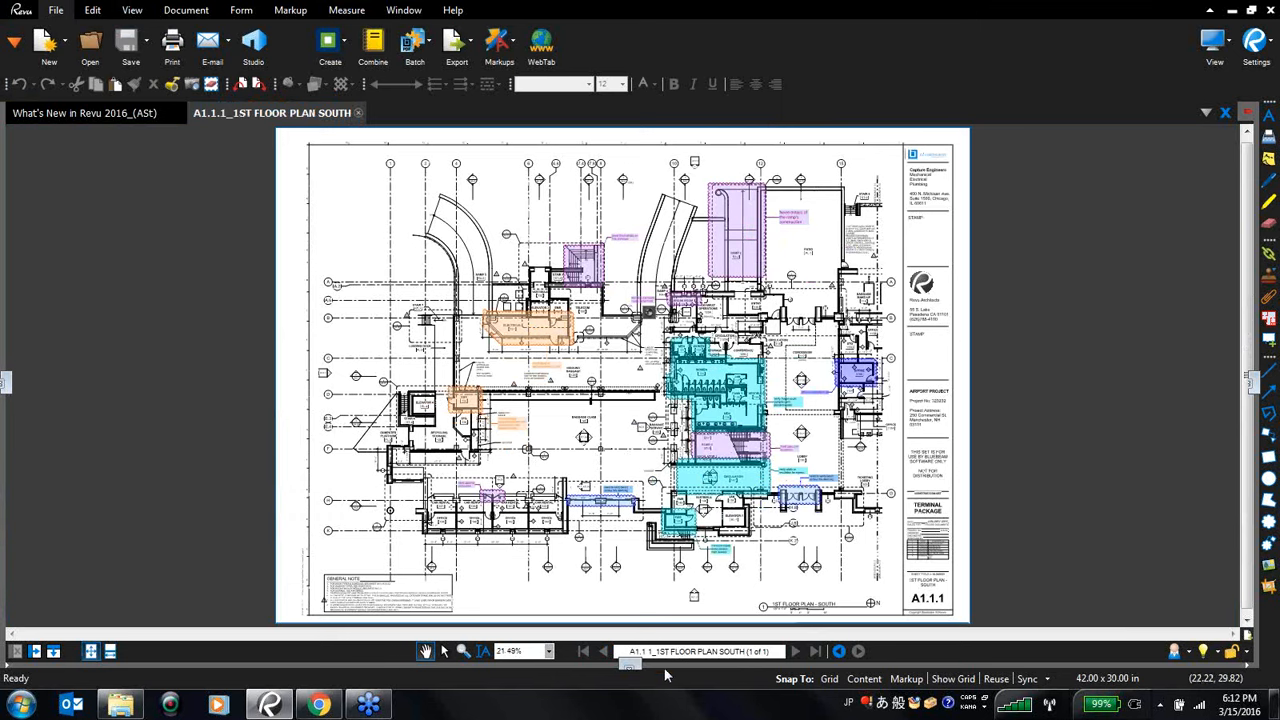
- Open the Markups list below the drawing
{"action": "left_click", "coordinate": [632, 668]}
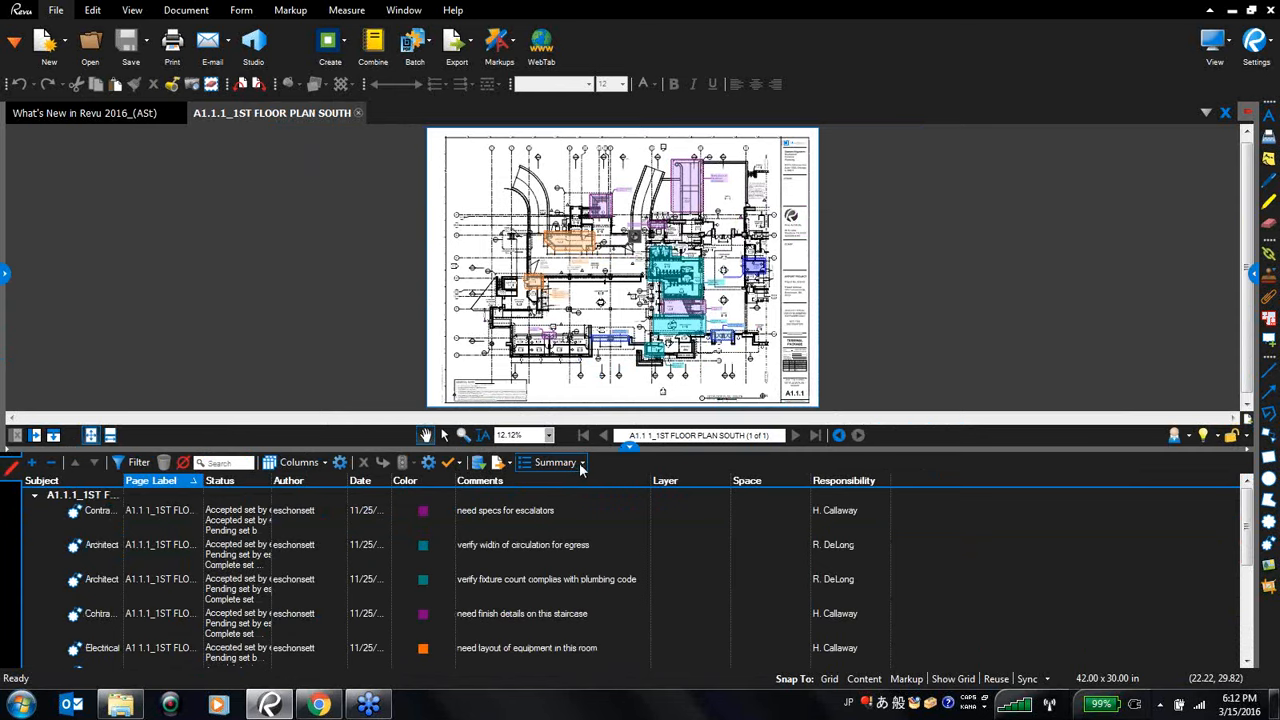
{"action": "left_click", "coordinate": [580, 466]}
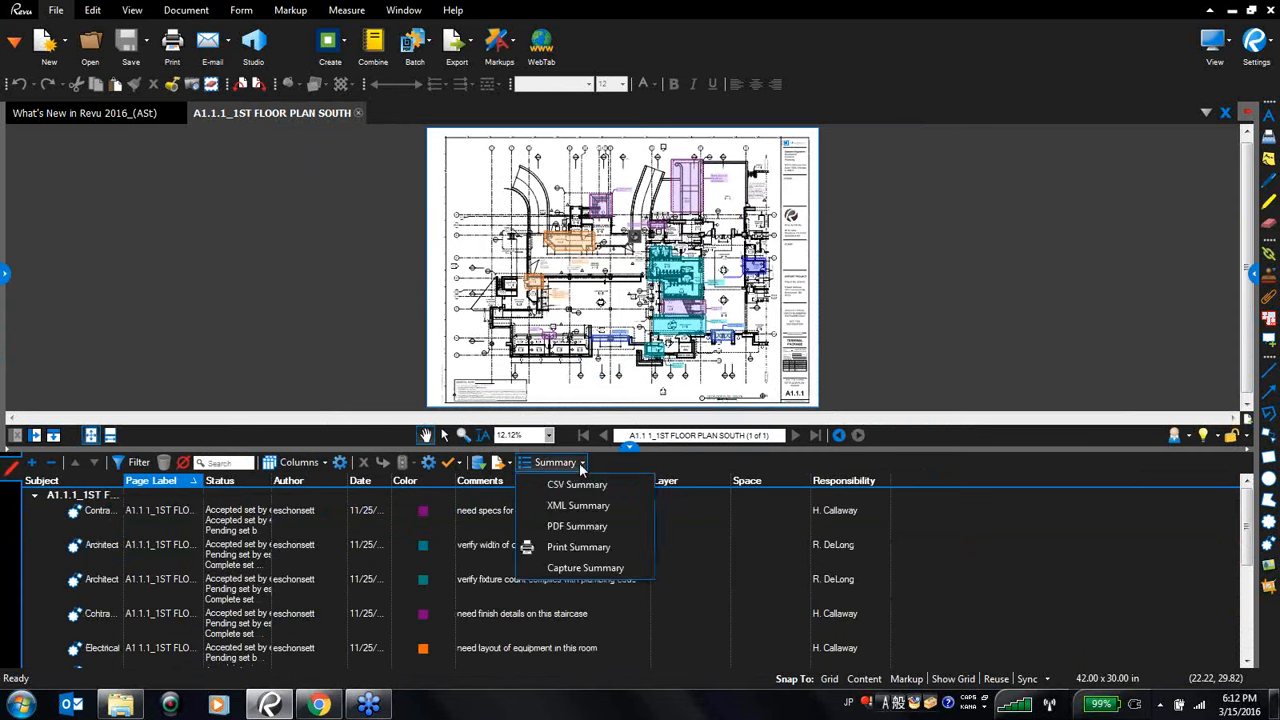
{"action": "left_click", "coordinate": [584, 526]}
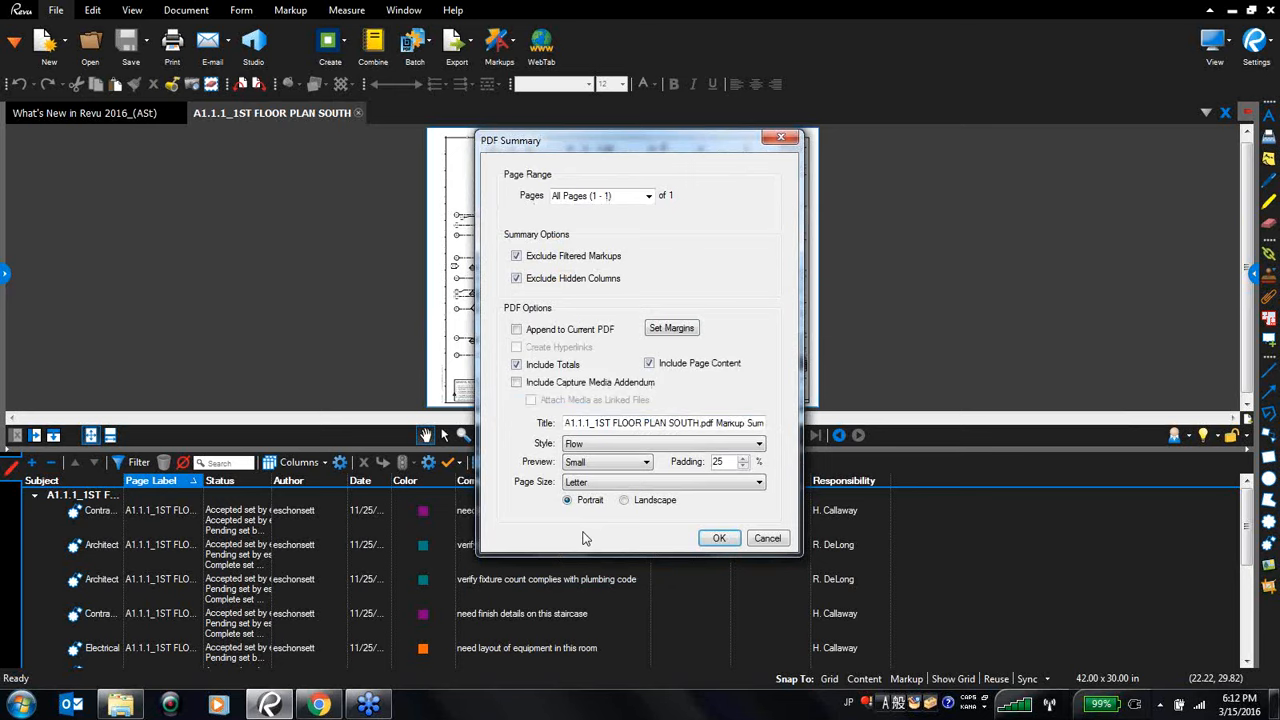
{"action": "left_click", "coordinate": [517, 329]}
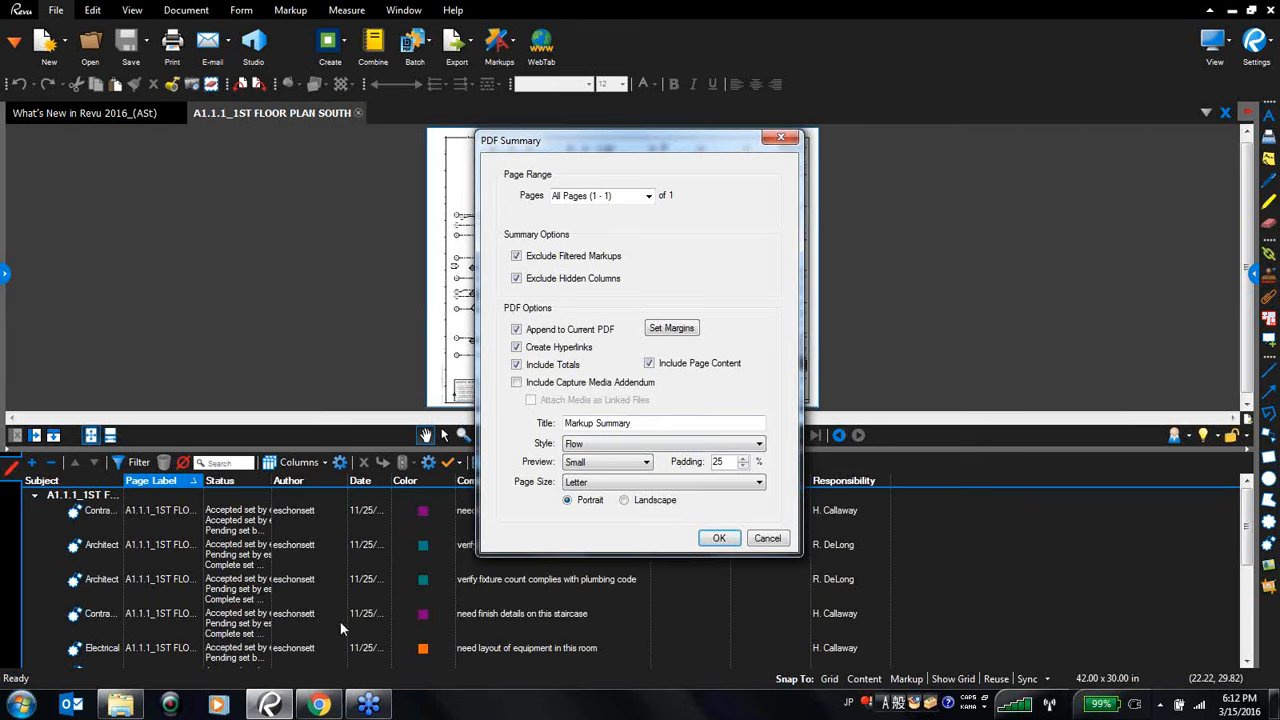
{"action": "left_click", "coordinate": [767, 539]}
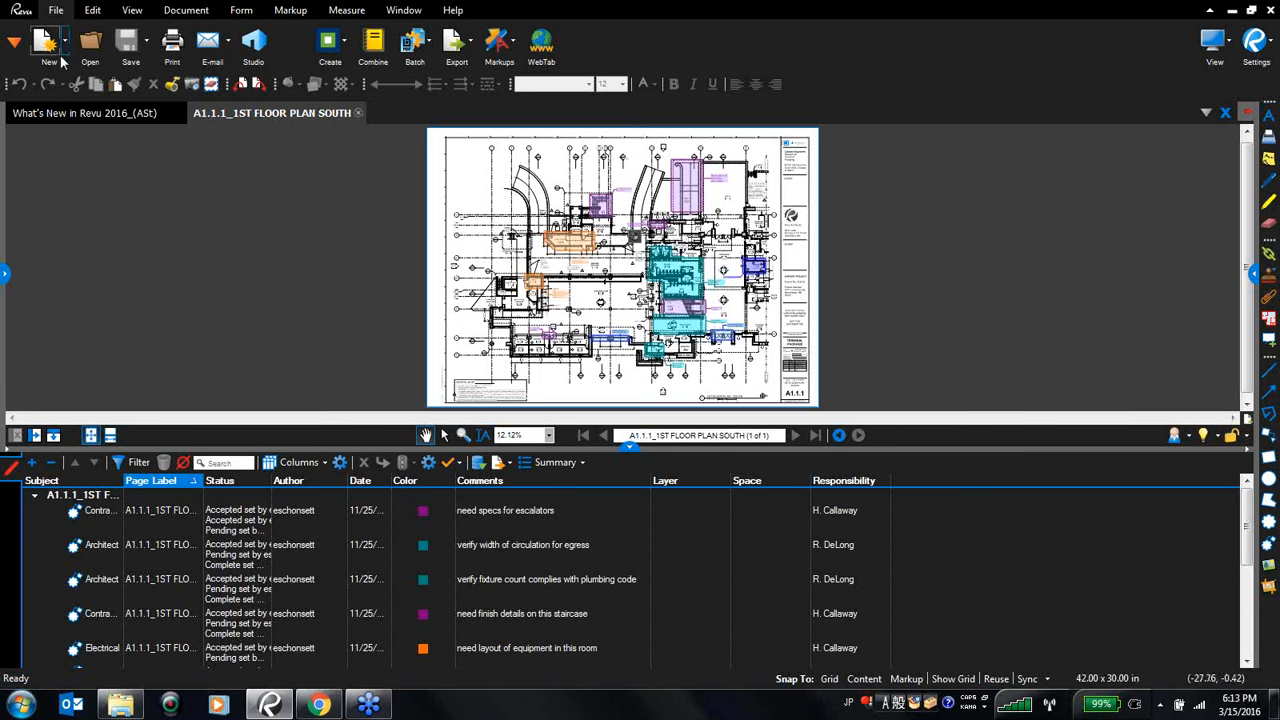
- Start a Batch Summary and add all the PDF sheets from the Sheets folder
{"action": "left_click", "coordinate": [427, 55]}
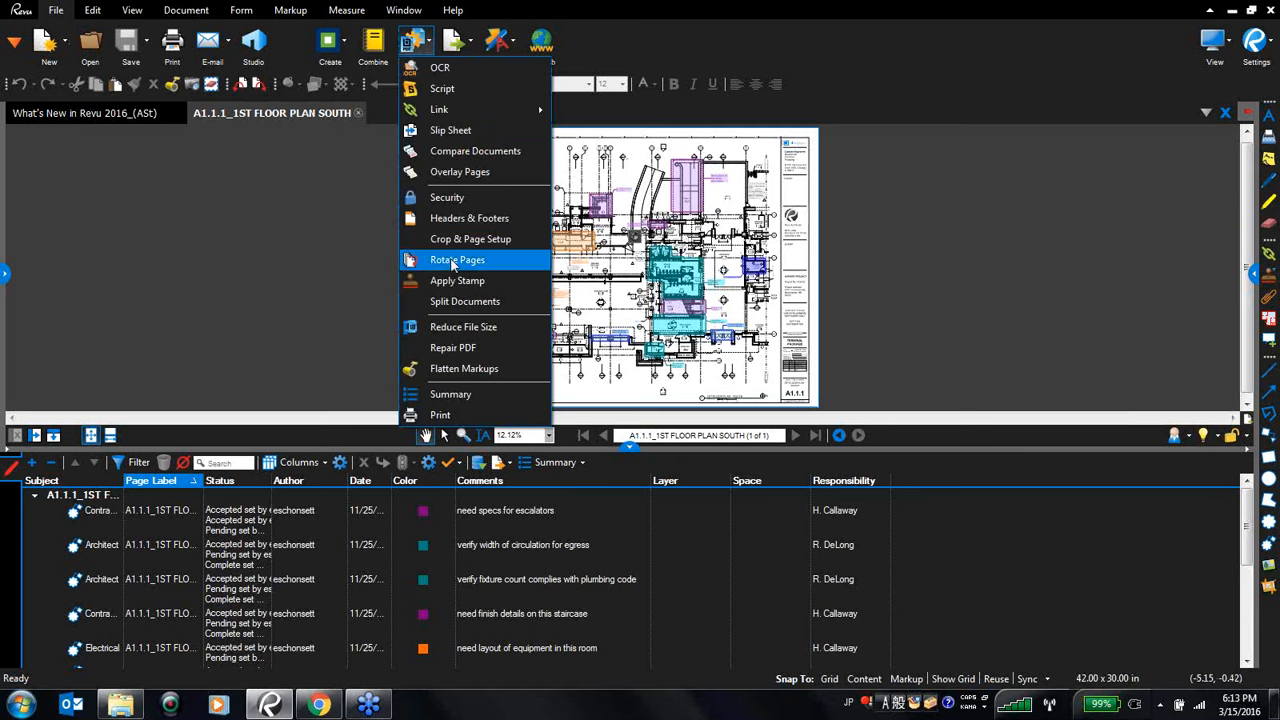
{"action": "left_click", "coordinate": [452, 394]}
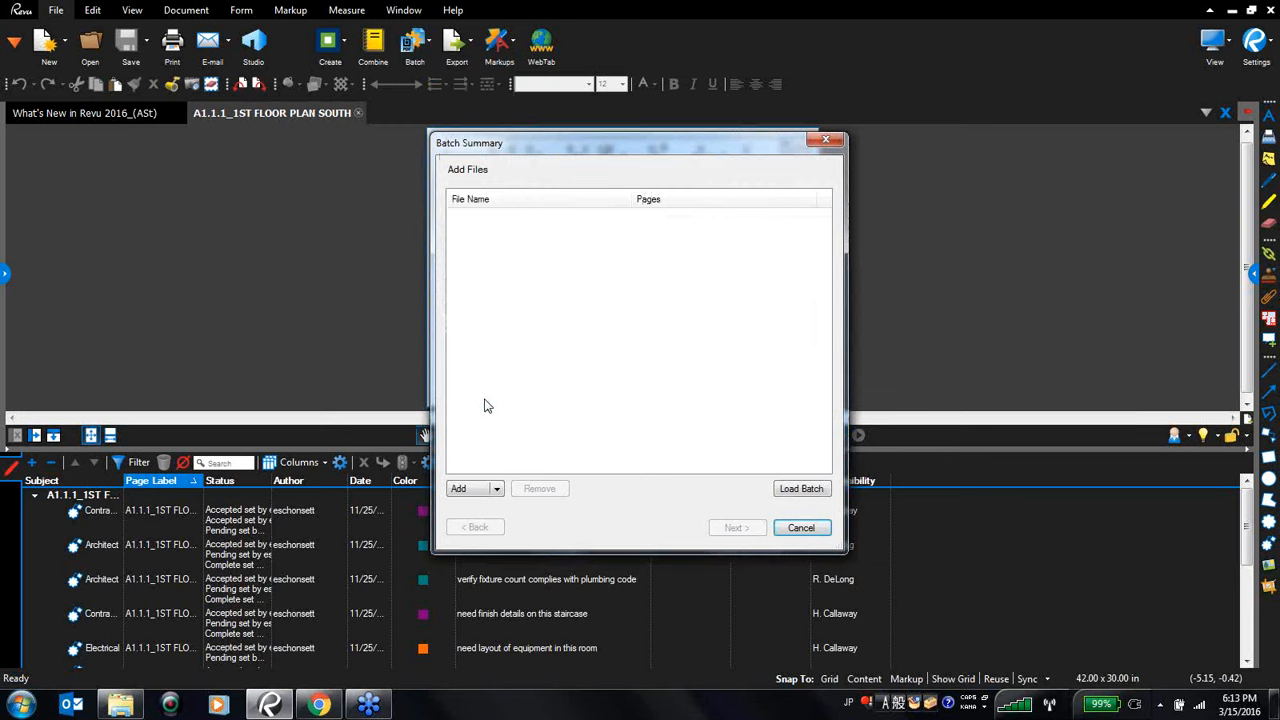
{"action": "left_click", "coordinate": [497, 489]}
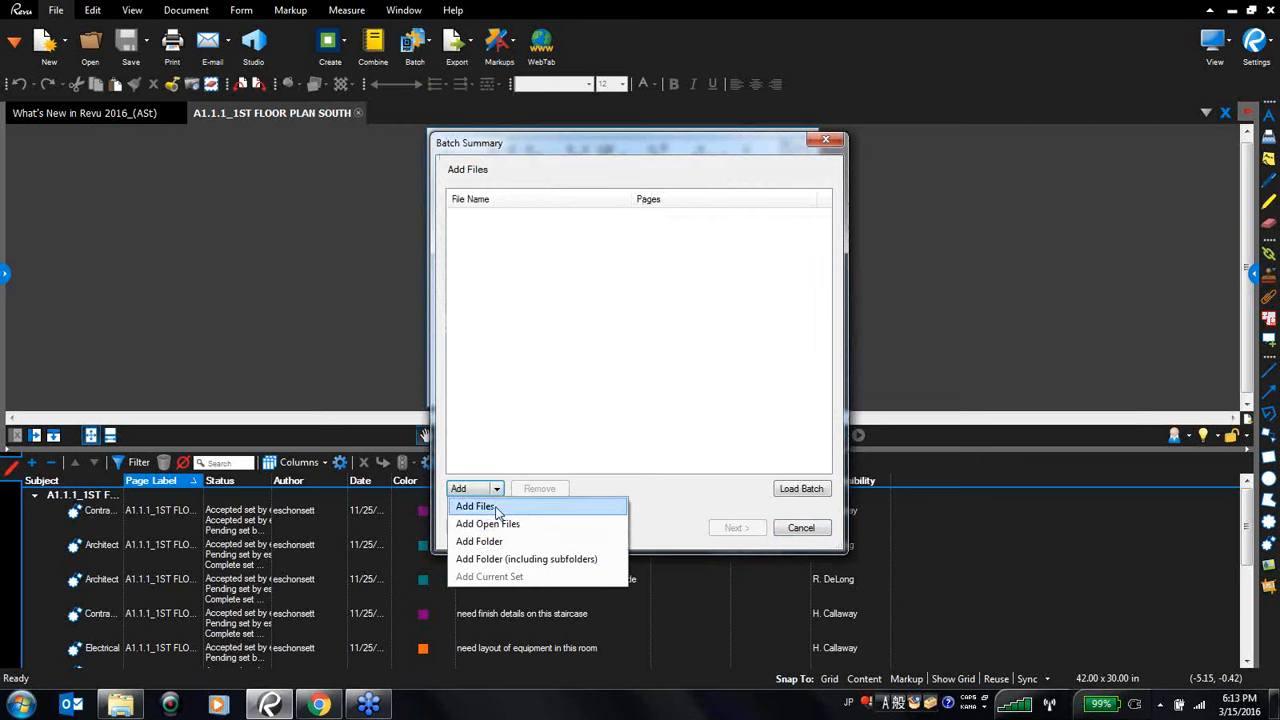
{"action": "left_click", "coordinate": [478, 506]}
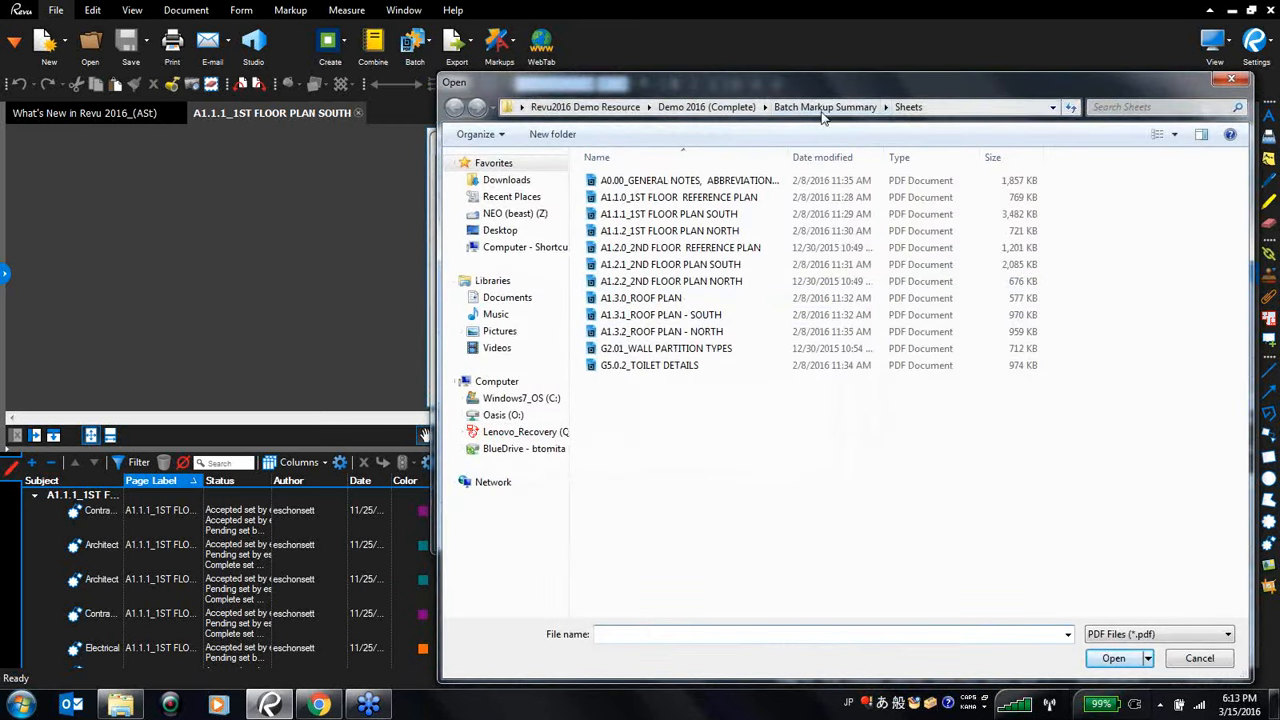
{"action": "left_click_drag", "start_coordinate": [748, 453], "coordinate": [560, 177]}
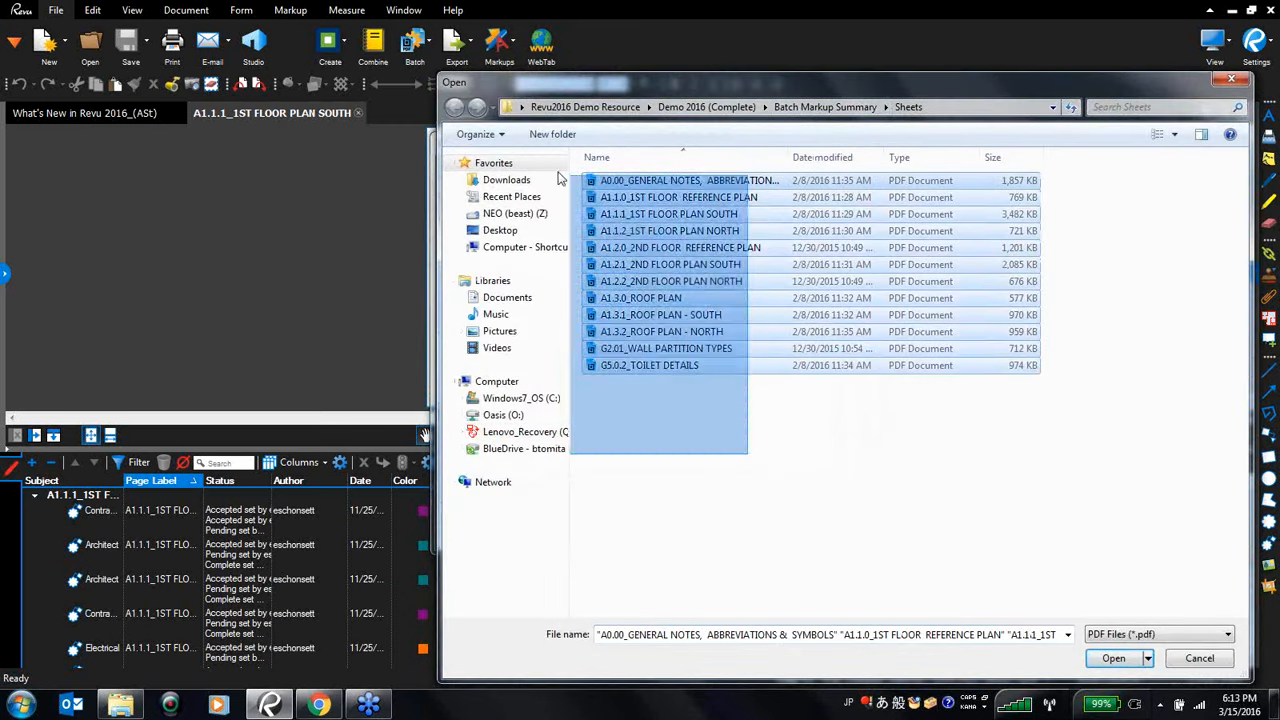
{"action": "left_click", "coordinate": [1110, 658]}
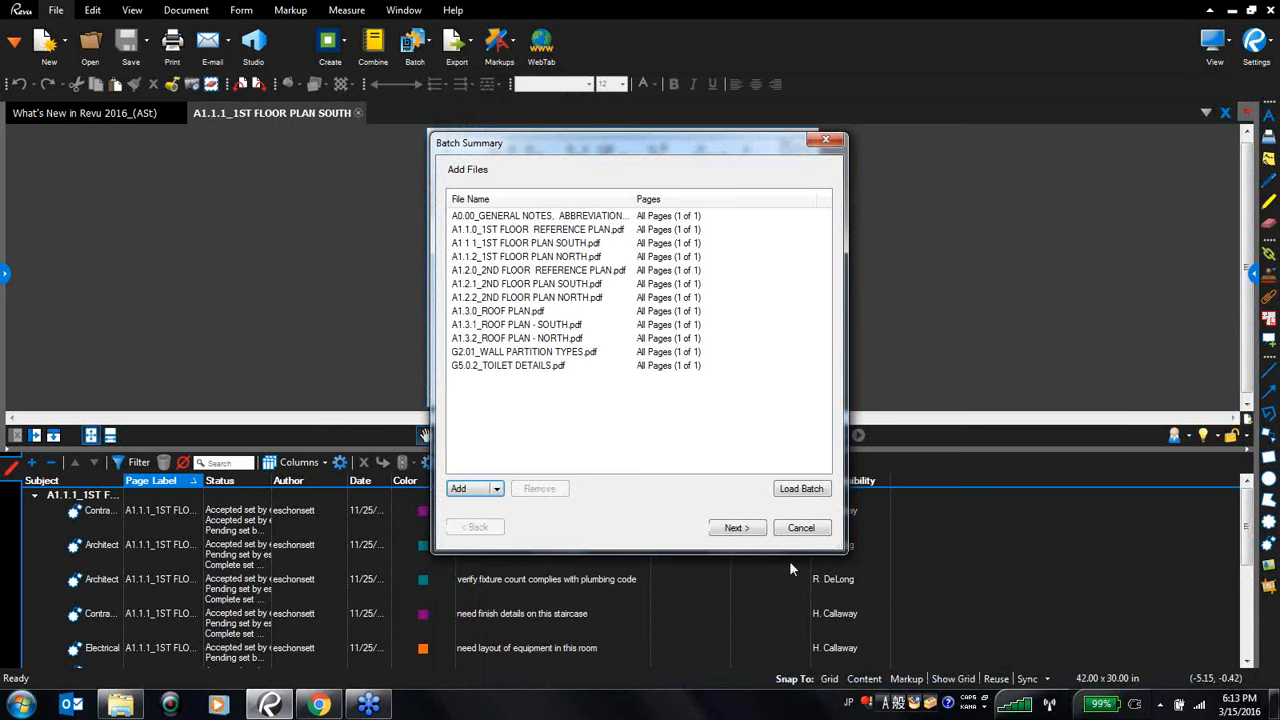
- Include only the Subject, Page, Status, Author, Date, Comments and Responsibility columns in the summary
{"action": "left_click", "coordinate": [755, 530]}
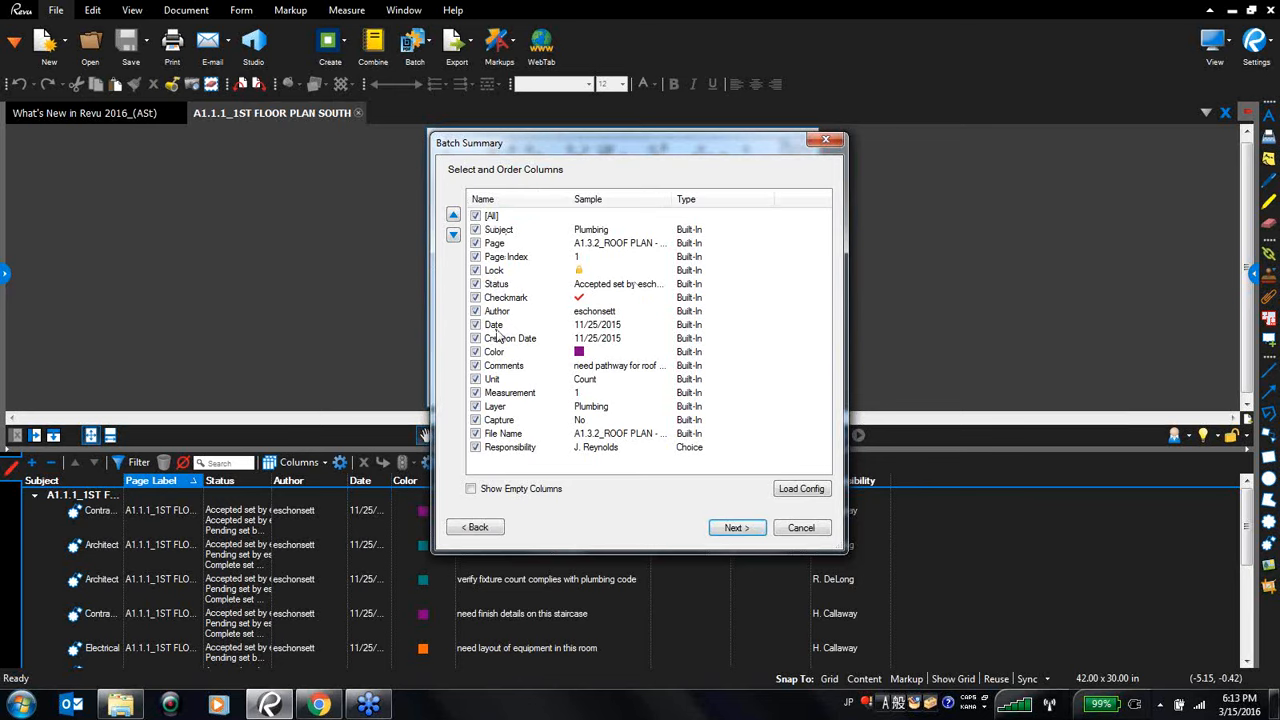
{"action": "left_click", "coordinate": [476, 216]}
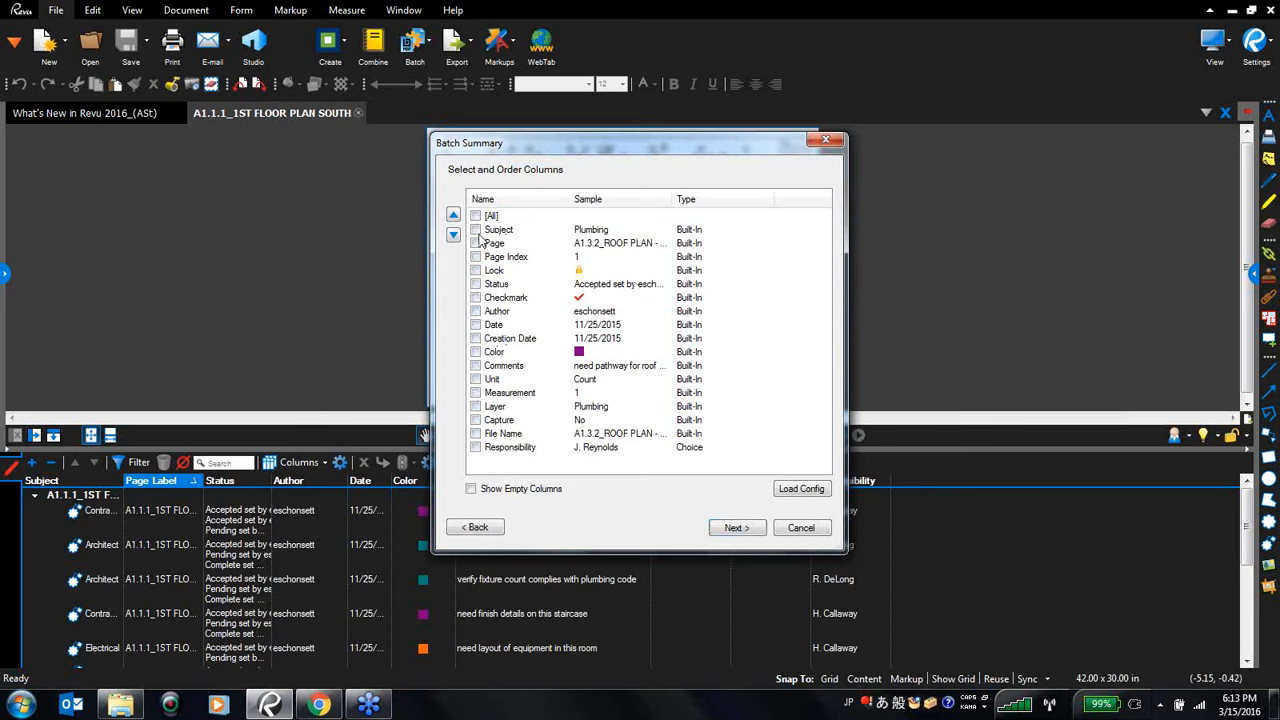
{"action": "left_click", "coordinate": [476, 230]}
{"action": "left_click", "coordinate": [476, 243]}
{"action": "left_click", "coordinate": [476, 285]}
{"action": "left_click", "coordinate": [476, 312]}
{"action": "left_click", "coordinate": [476, 326]}
{"action": "left_click", "coordinate": [476, 448]}
{"action": "left_click", "coordinate": [740, 533]}
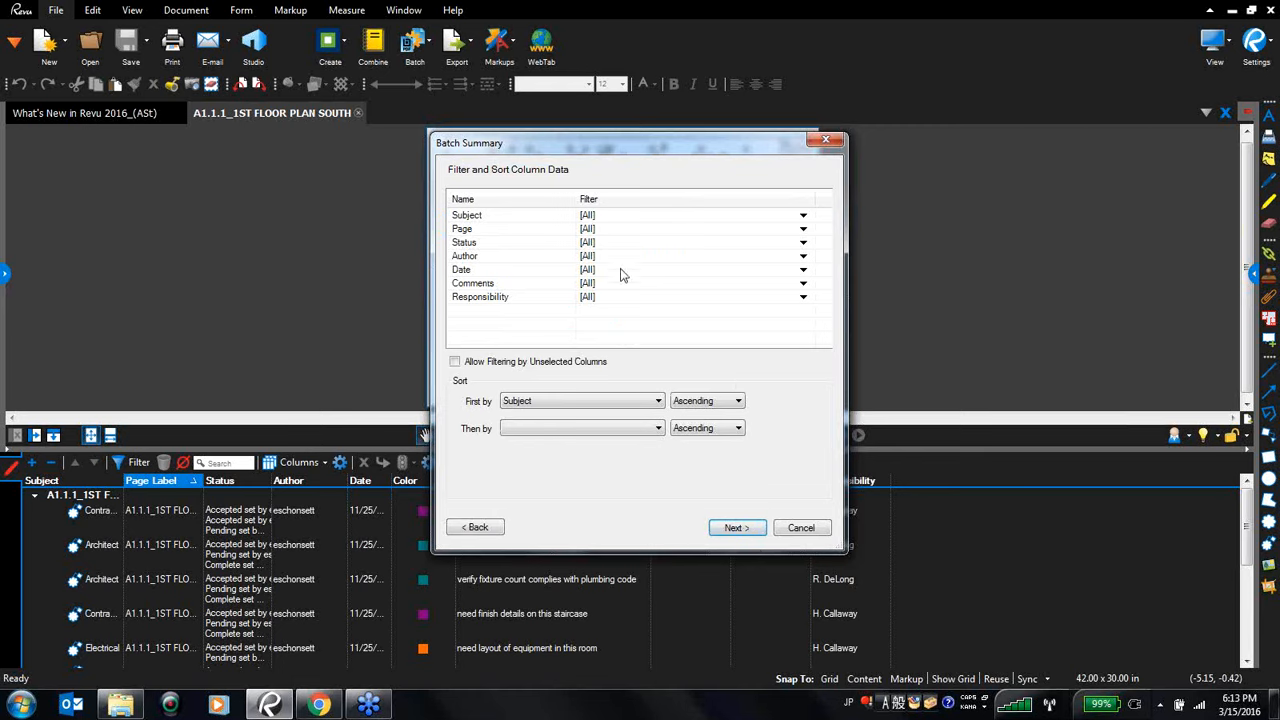
- Sort the summary data first by Responsibility and then by Status, both ascending
{"action": "left_click", "coordinate": [722, 245]}
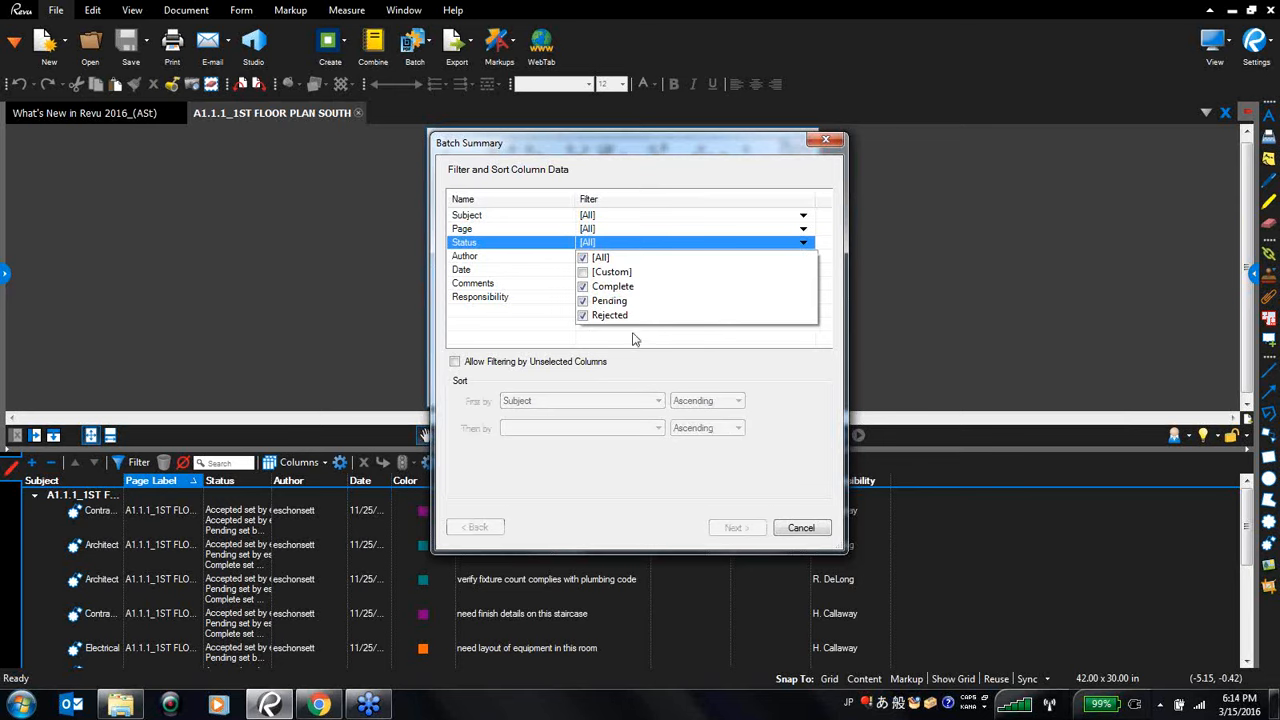
{"action": "left_click", "coordinate": [757, 388]}
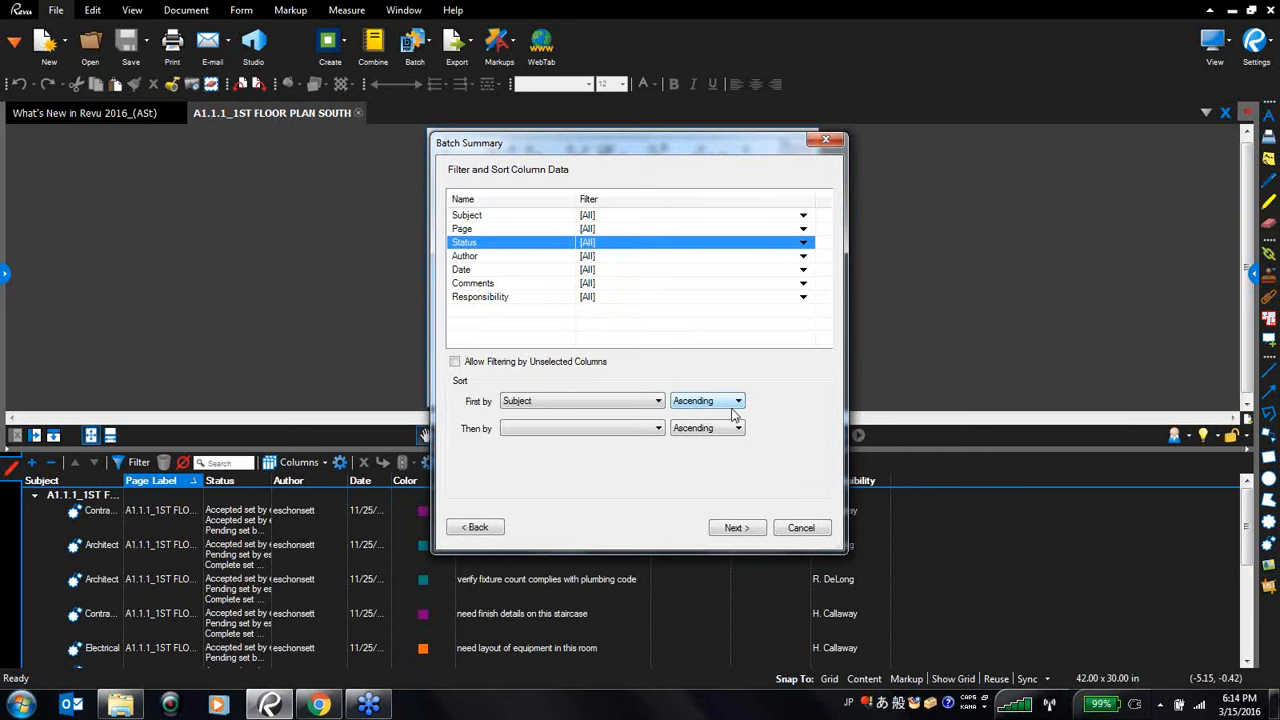
{"action": "left_click", "coordinate": [657, 402]}
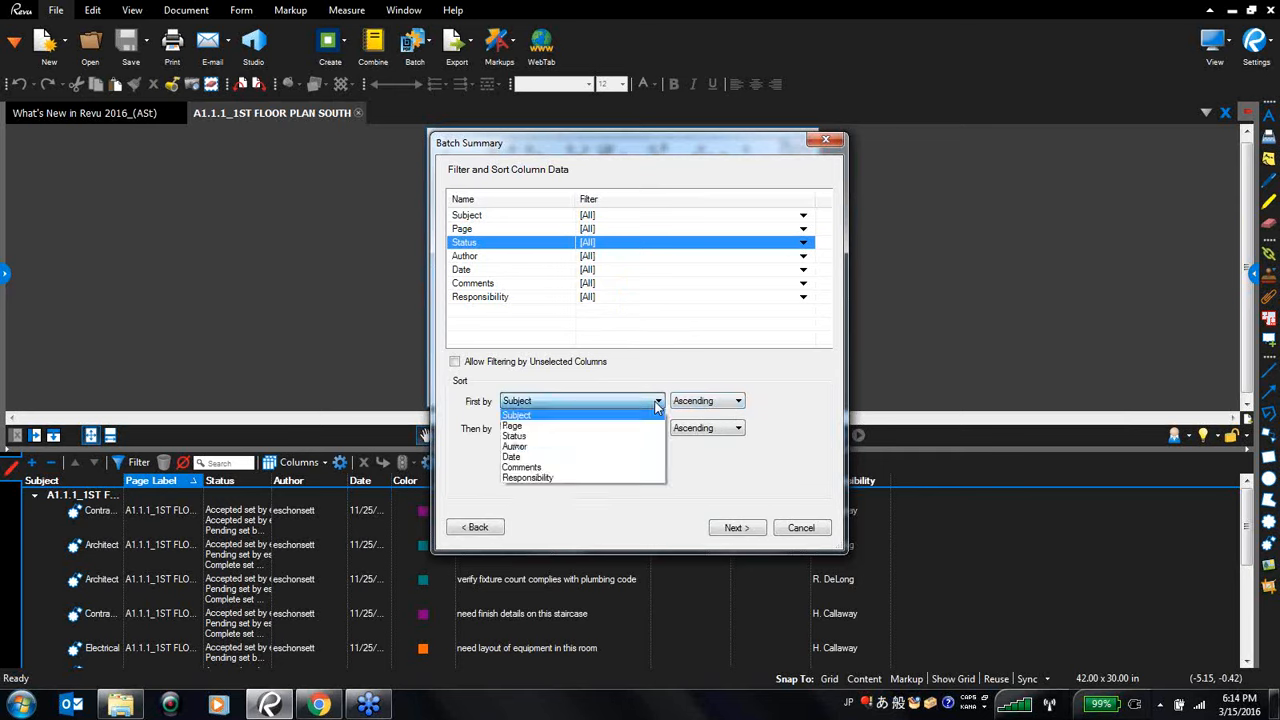
{"action": "left_click", "coordinate": [577, 478]}
{"action": "left_click", "coordinate": [657, 430]}
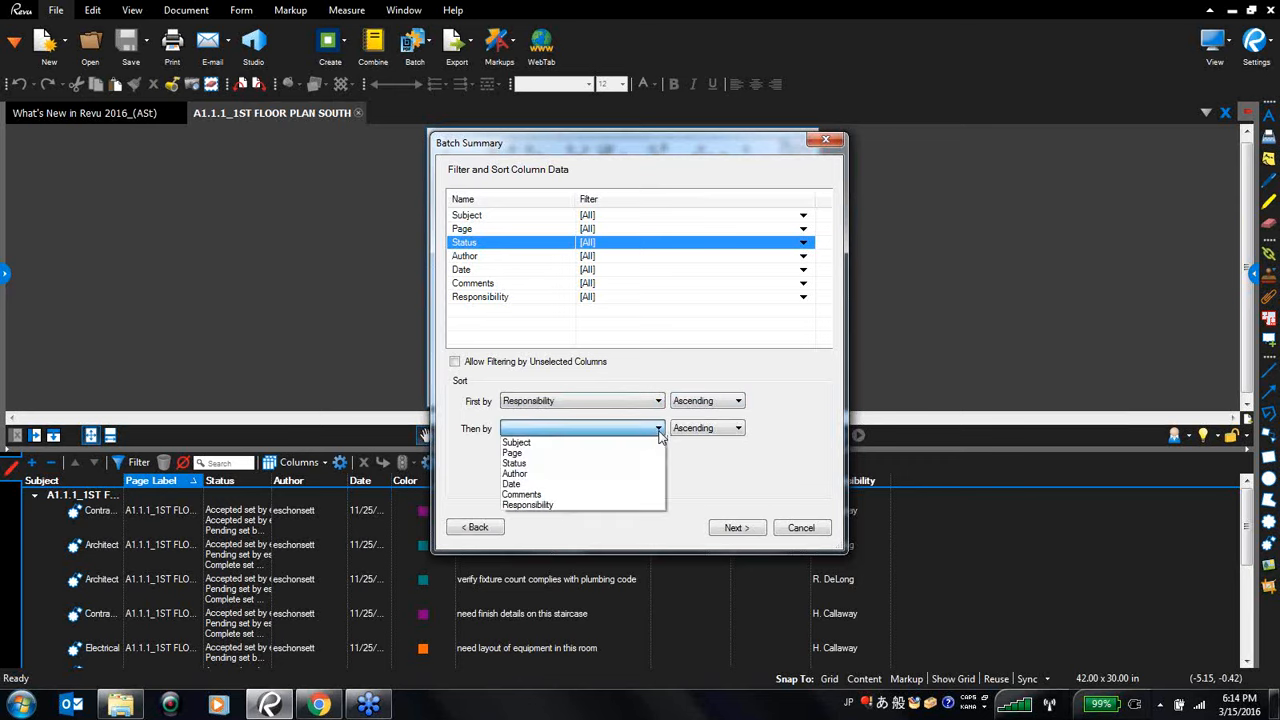
{"action": "left_click", "coordinate": [614, 463]}
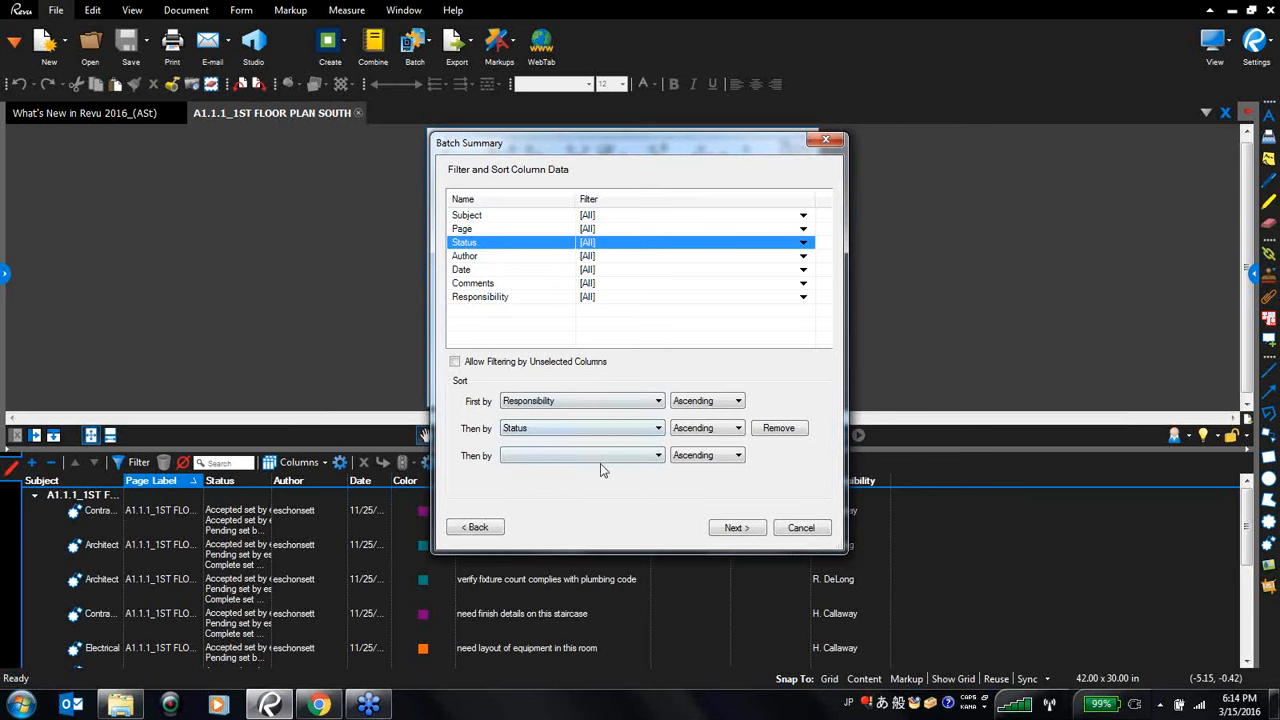
{"action": "left_click", "coordinate": [733, 530]}
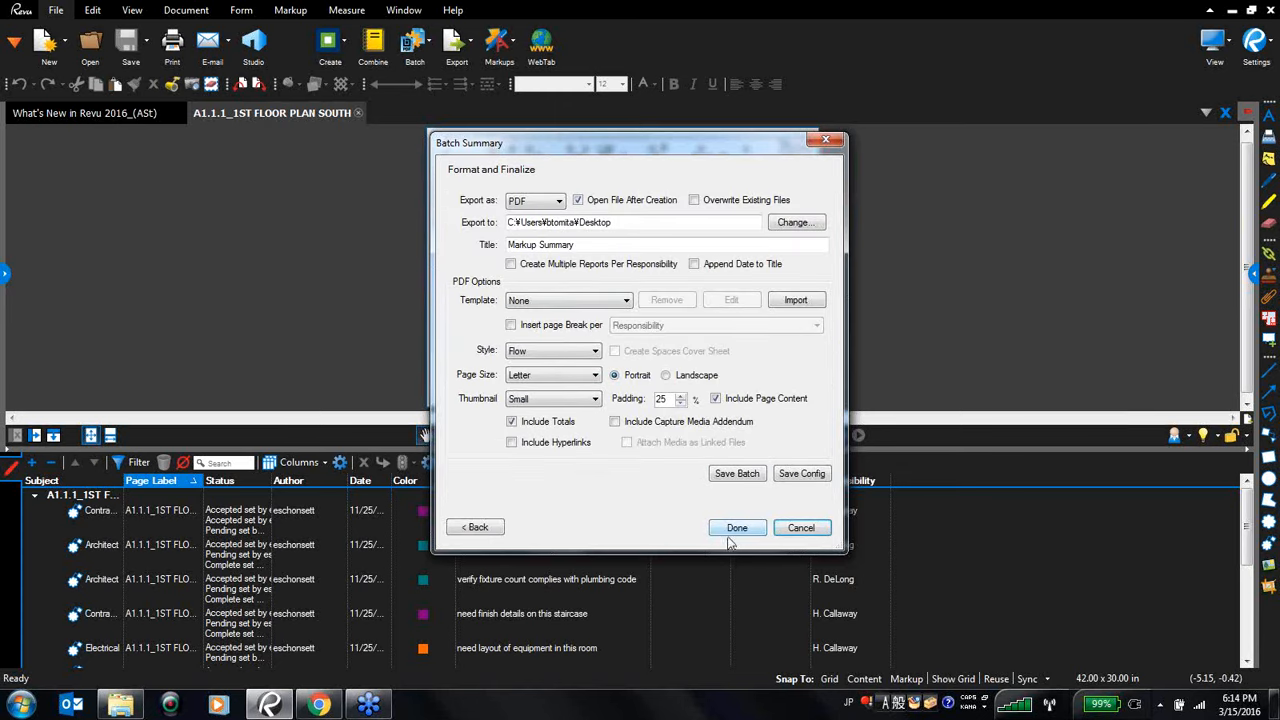
- Keep PDF as the export format and set the summary title to Tasklist
{"action": "left_click", "coordinate": [560, 201]}
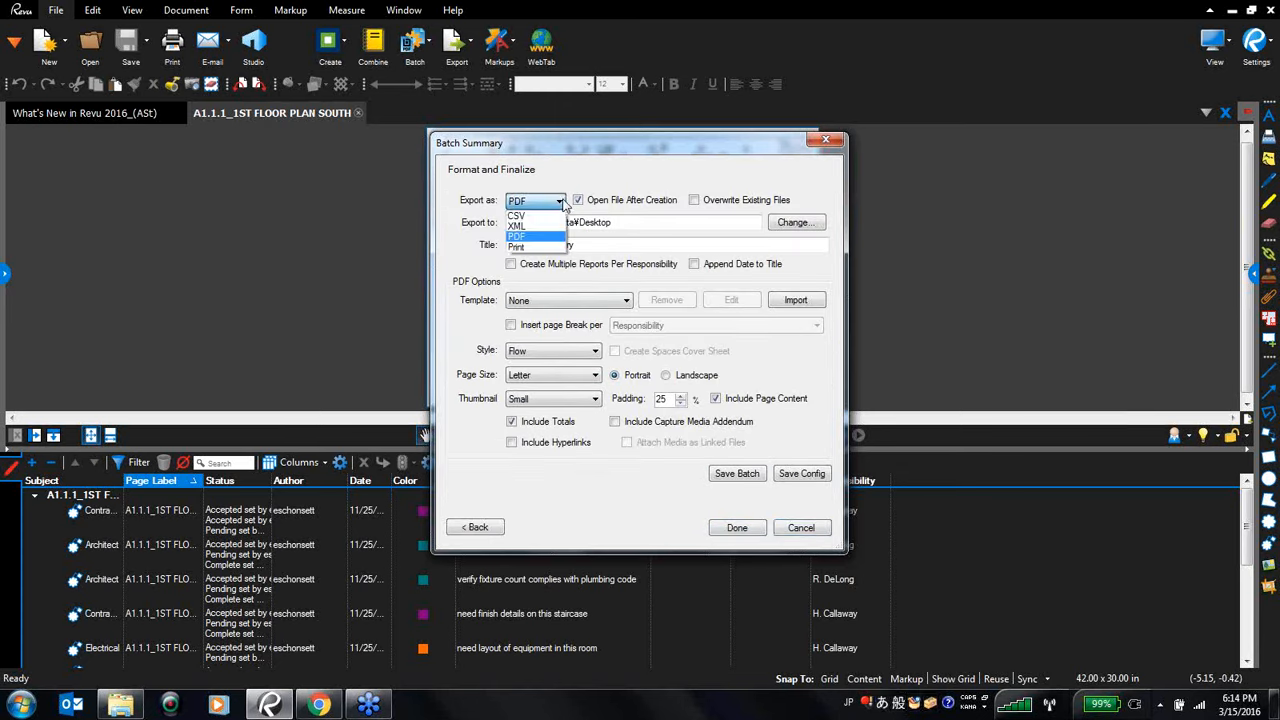
{"action": "left_click", "coordinate": [562, 202]}
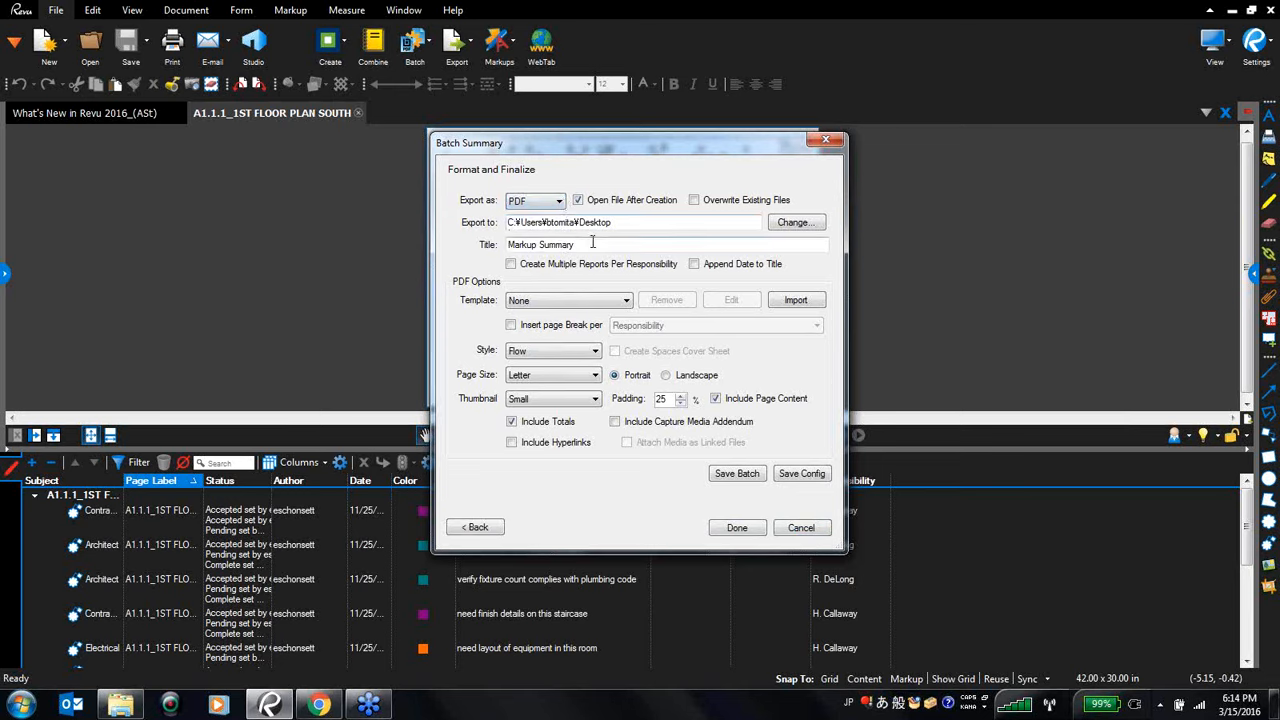
{"action": "left_click_drag", "start_coordinate": [590, 244], "coordinate": [504, 244]}
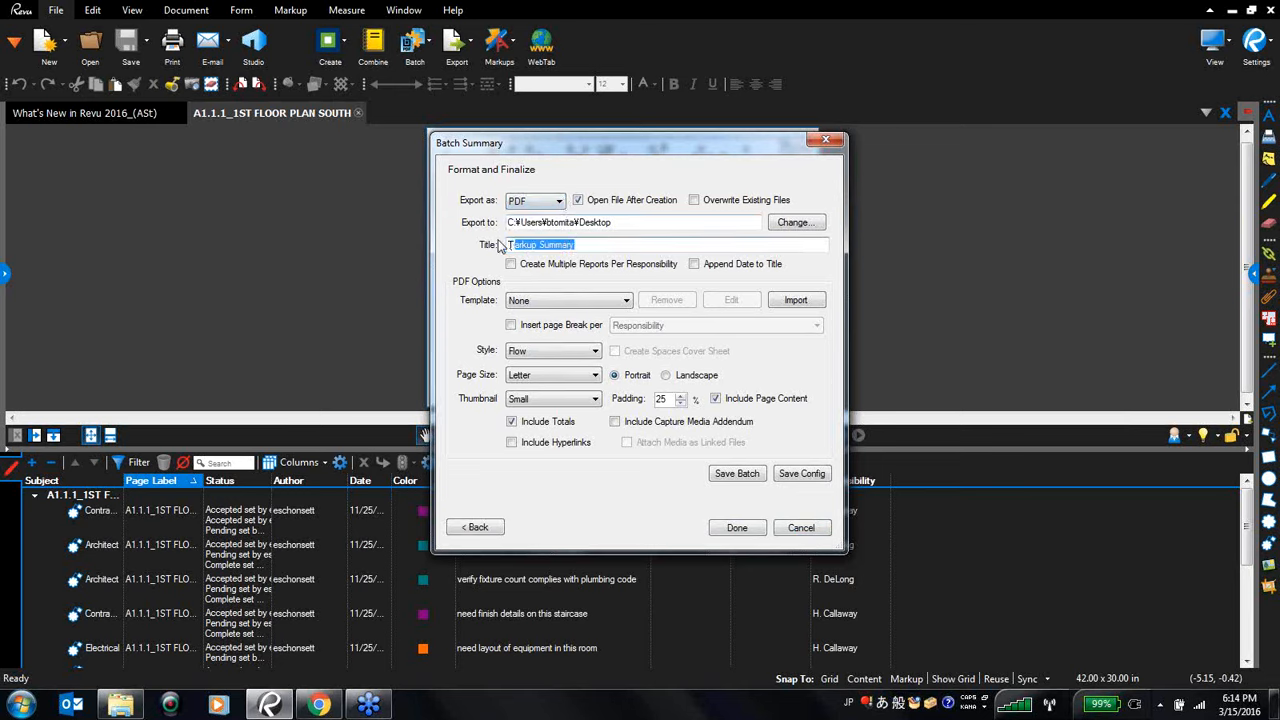
{"action": "type", "text": "Tasklis"}
{"action": "key", "text": "BackSpace"}
{"action": "key", "text": "BackSpace"}
{"action": "key", "text": "BackSpace"}
{"action": "key", "text": "alt+shift"}
{"action": "type", "text": "T"}
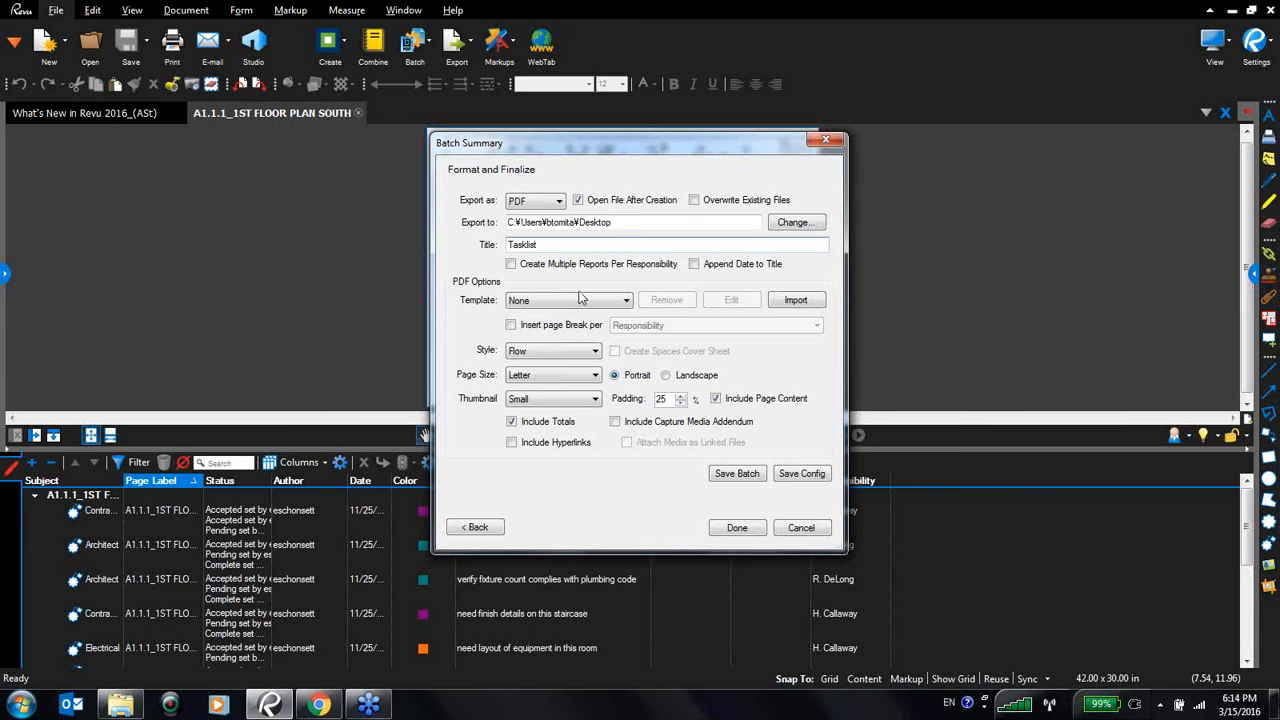
- Import a summary template PDF from the Batch Markup Summary folder
{"action": "left_click", "coordinate": [798, 300]}
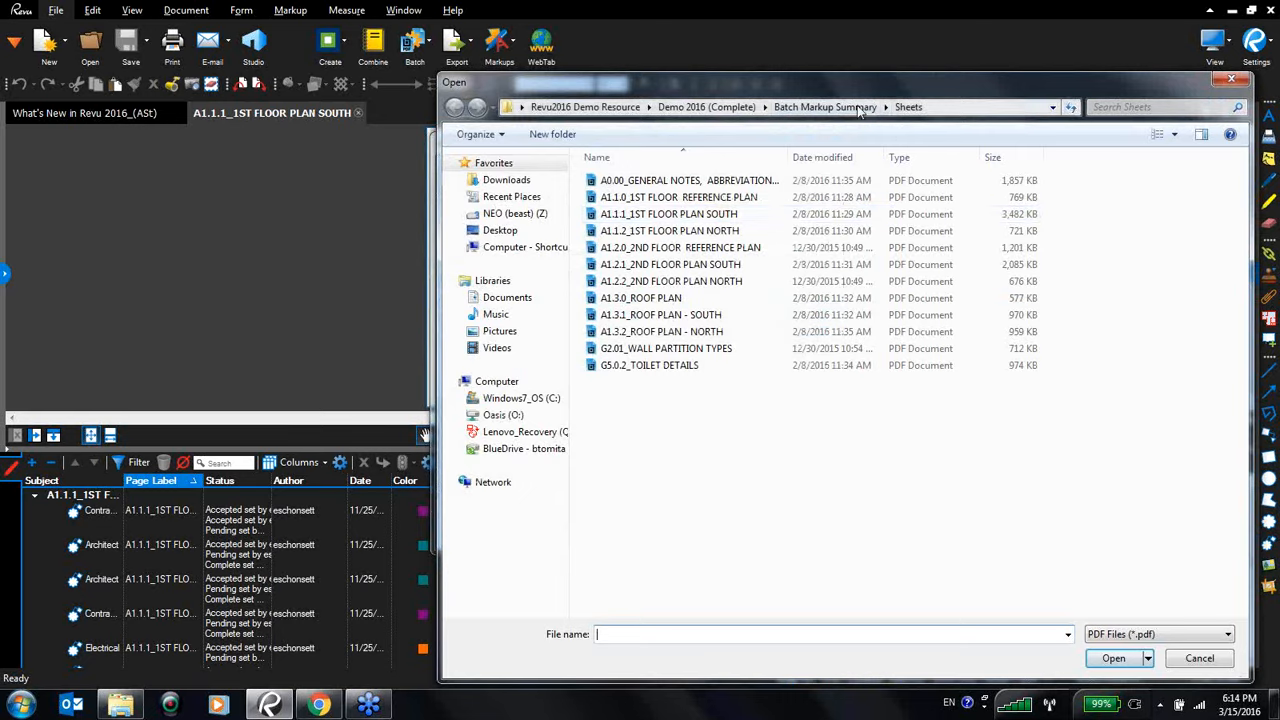
{"action": "left_click", "coordinate": [822, 107]}
{"action": "double_click", "coordinate": [658, 204]}
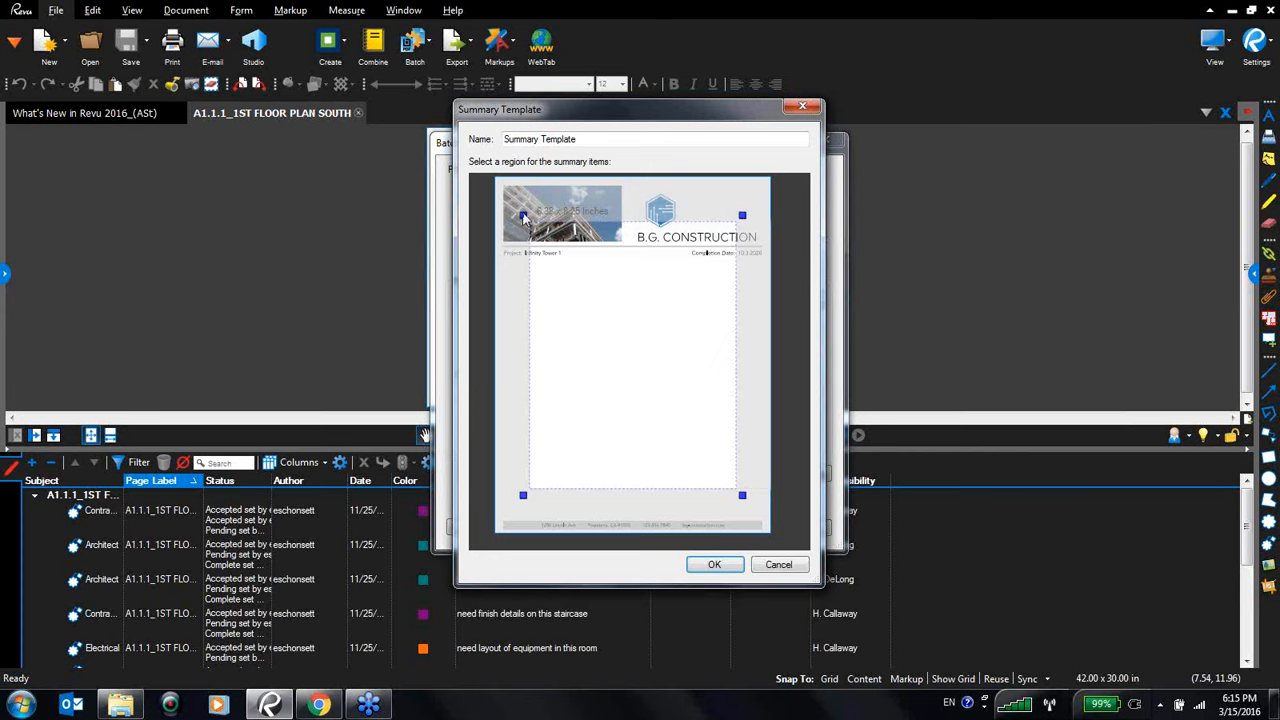
- Enlarge the template's summary-items region to about 8.02 x 7.68 inches below the header and save it, overwriting the existing template
{"action": "left_click_drag", "start_coordinate": [522, 216], "coordinate": [501, 265]}
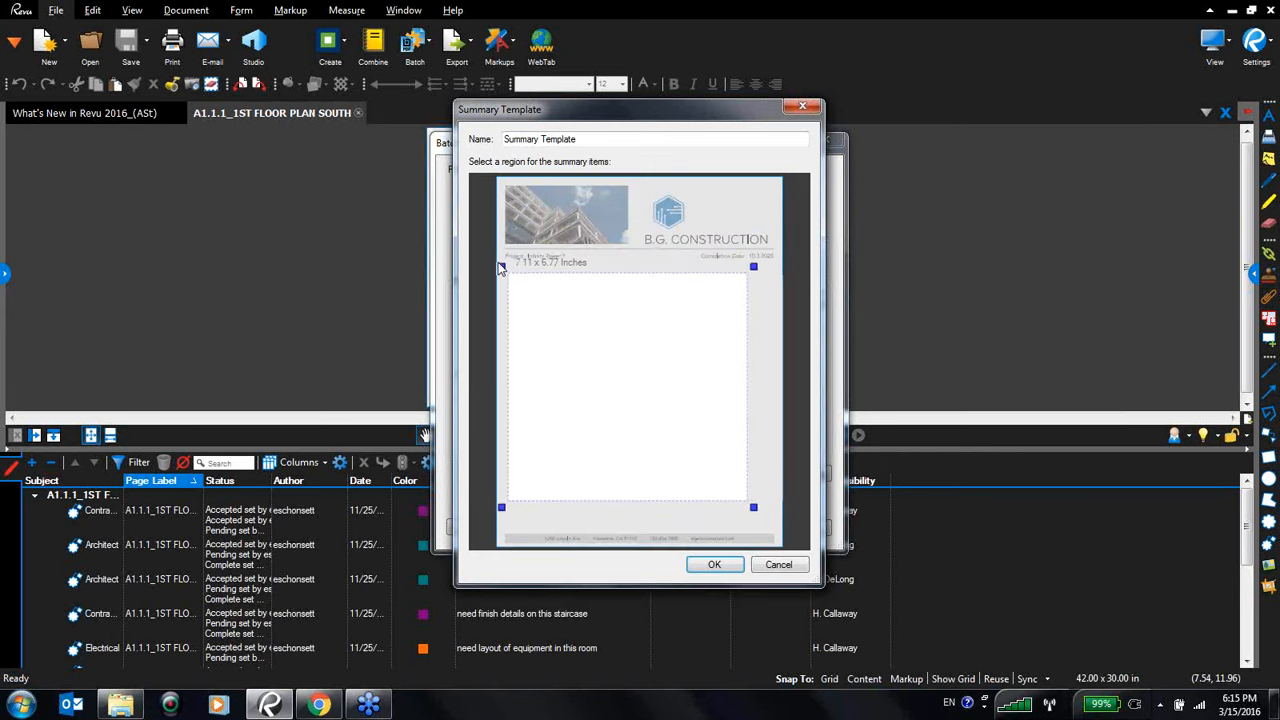
{"action": "left_click_drag", "start_coordinate": [756, 274], "coordinate": [778, 265]}
{"action": "left_click_drag", "start_coordinate": [780, 511], "coordinate": [783, 536]}
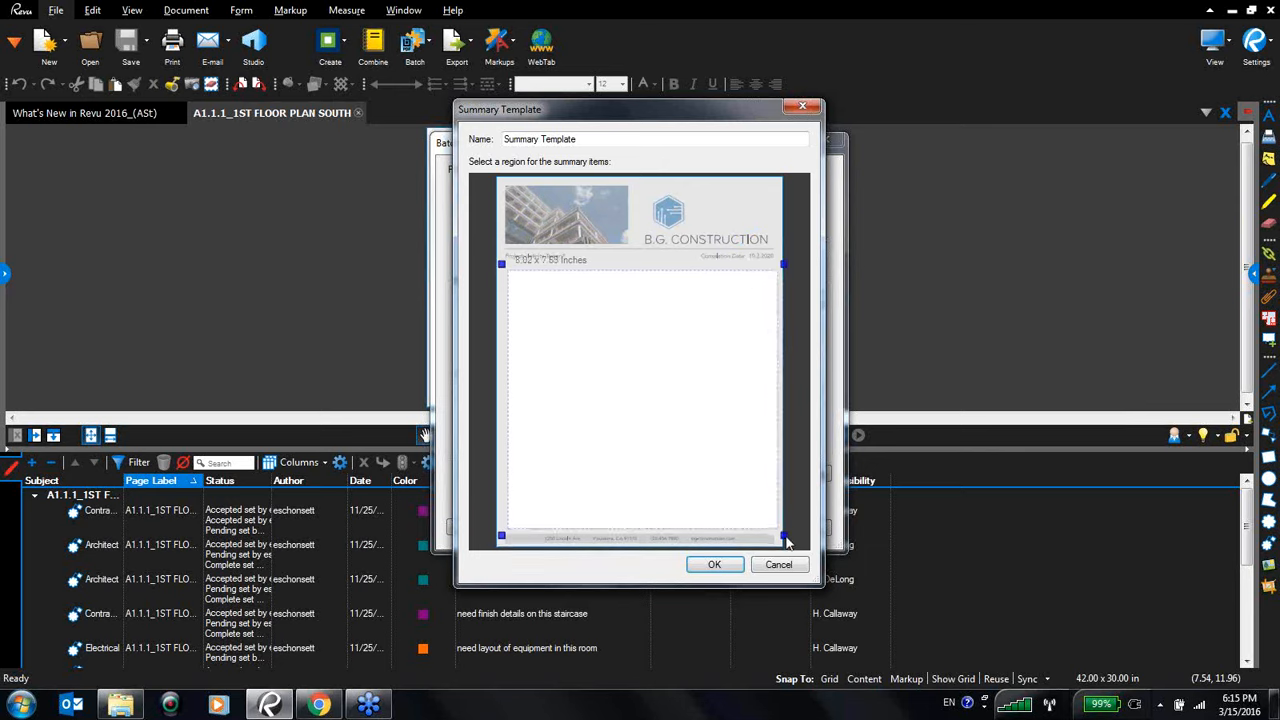
{"action": "left_click", "coordinate": [729, 570]}
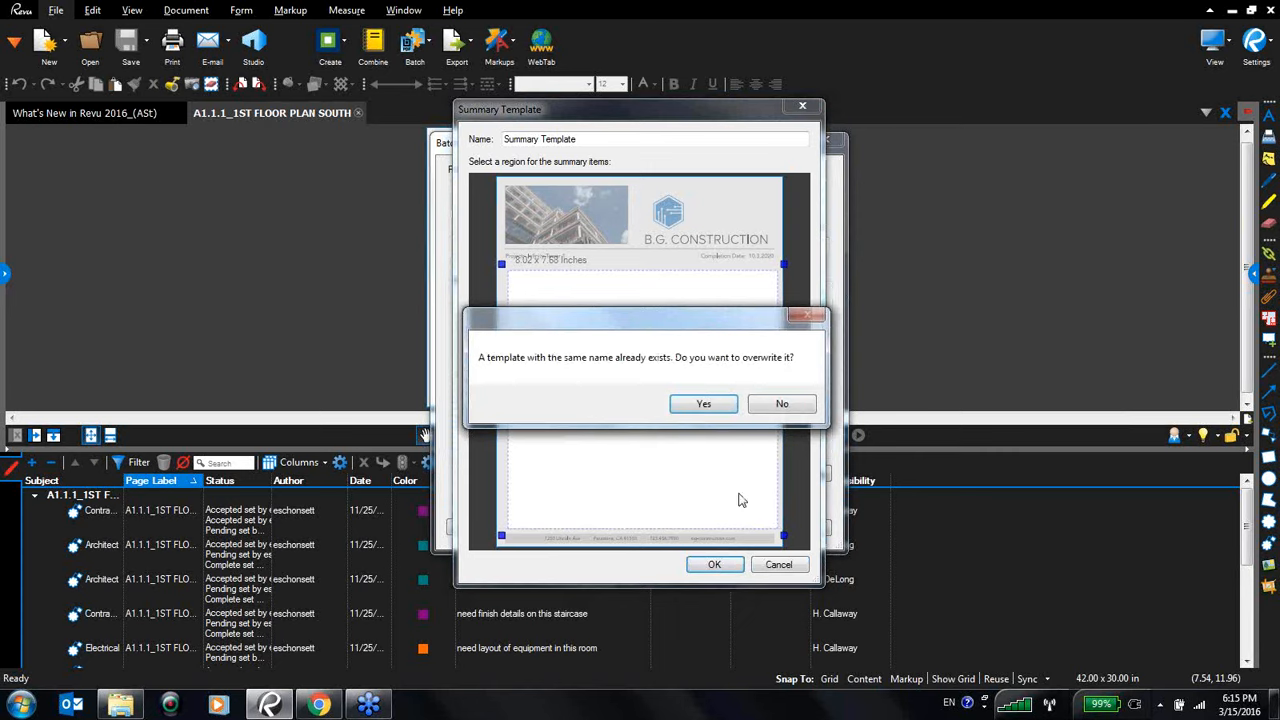
{"action": "left_click", "coordinate": [718, 406]}
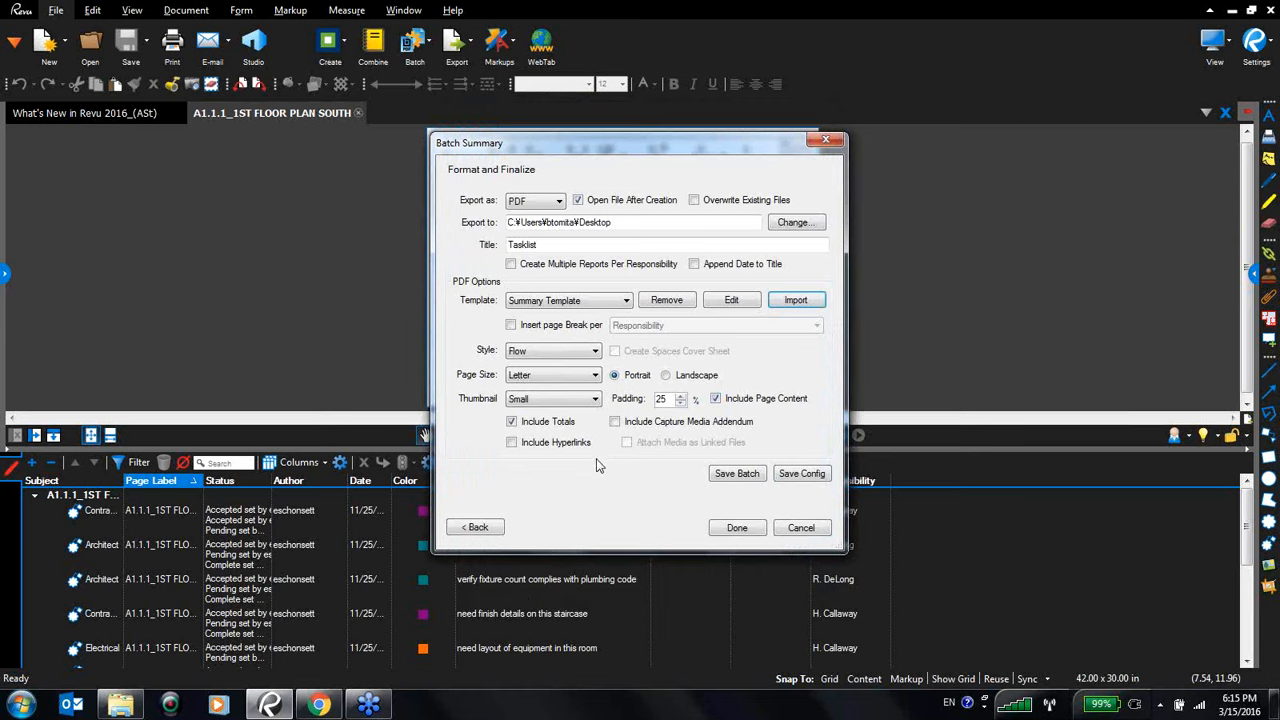
- Enable a page break per Responsibility in the summary
{"action": "left_click", "coordinate": [511, 327]}
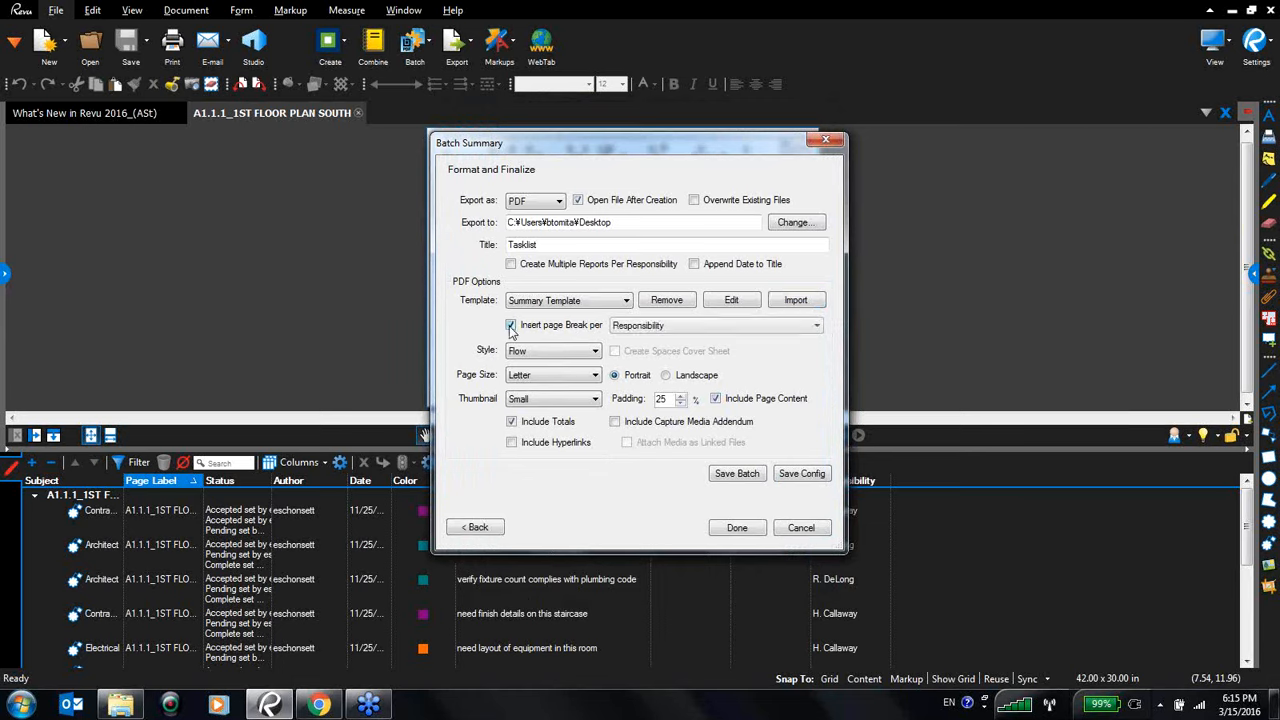
- Include hyperlinks in the summary and generate the Tasklist summary PDF
{"action": "left_click", "coordinate": [816, 328]}
{"action": "left_click", "coordinate": [812, 328]}
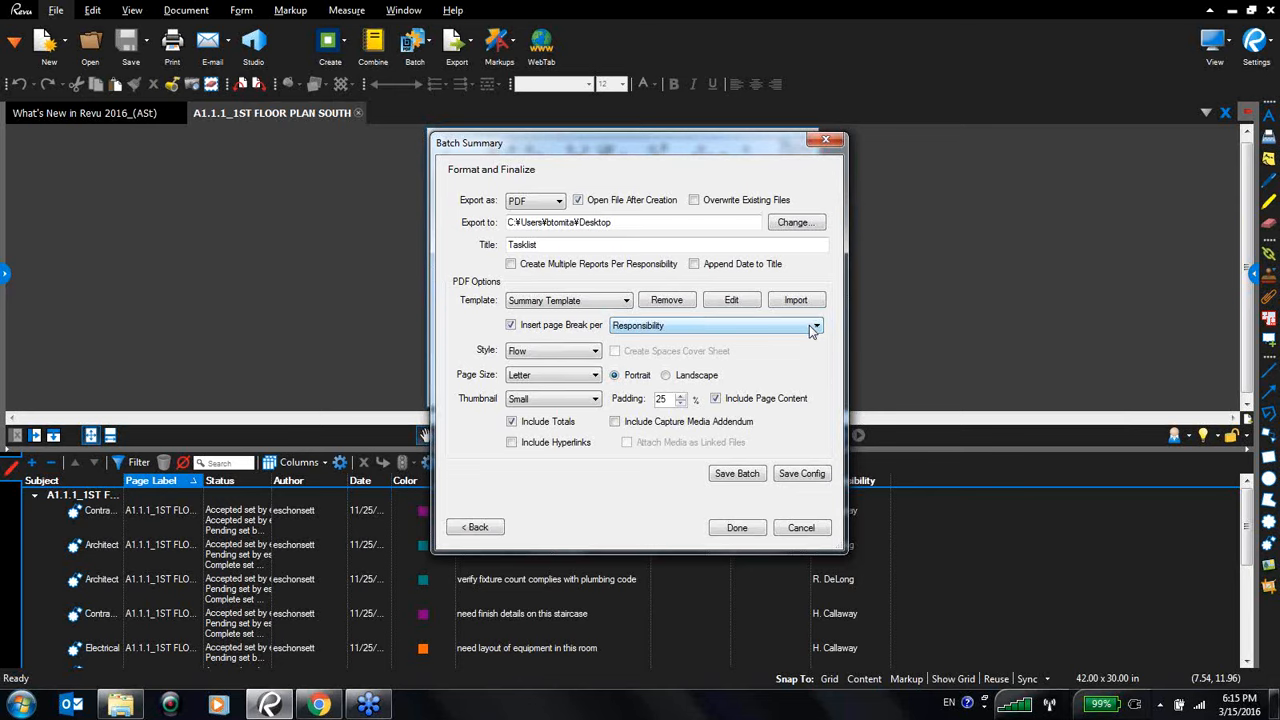
{"action": "left_click", "coordinate": [511, 442]}
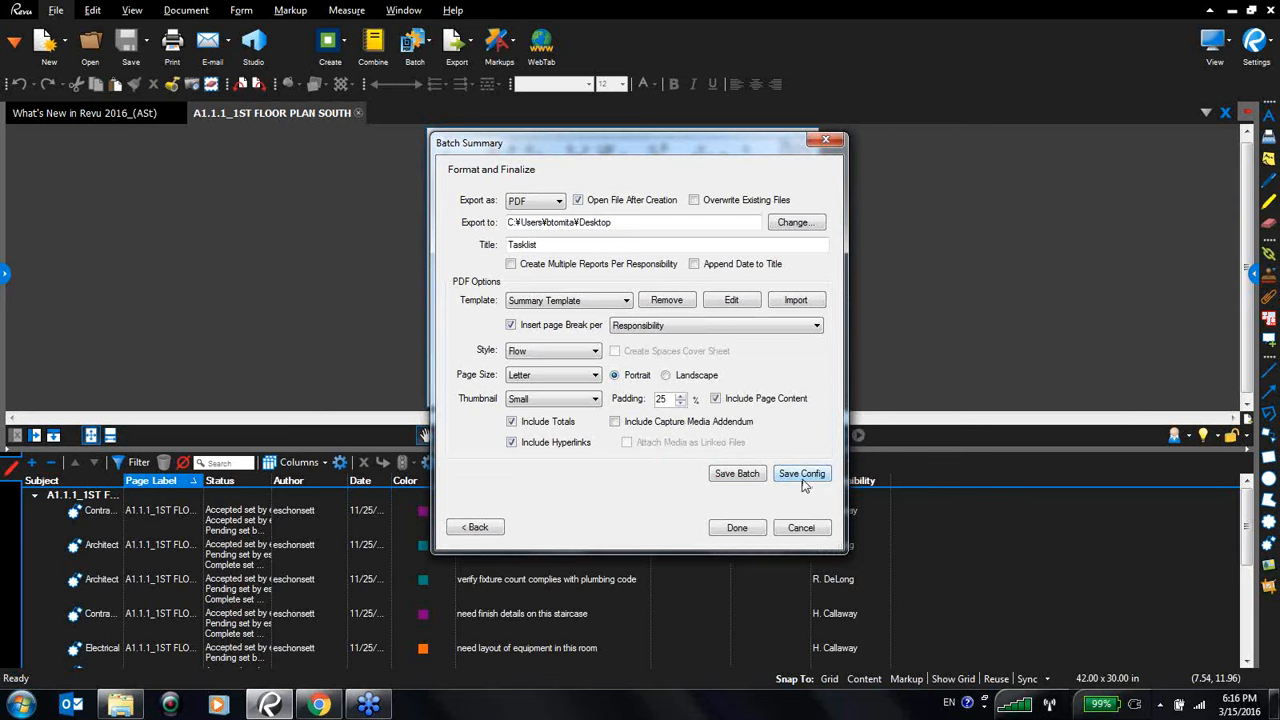
{"action": "left_click", "coordinate": [737, 531]}
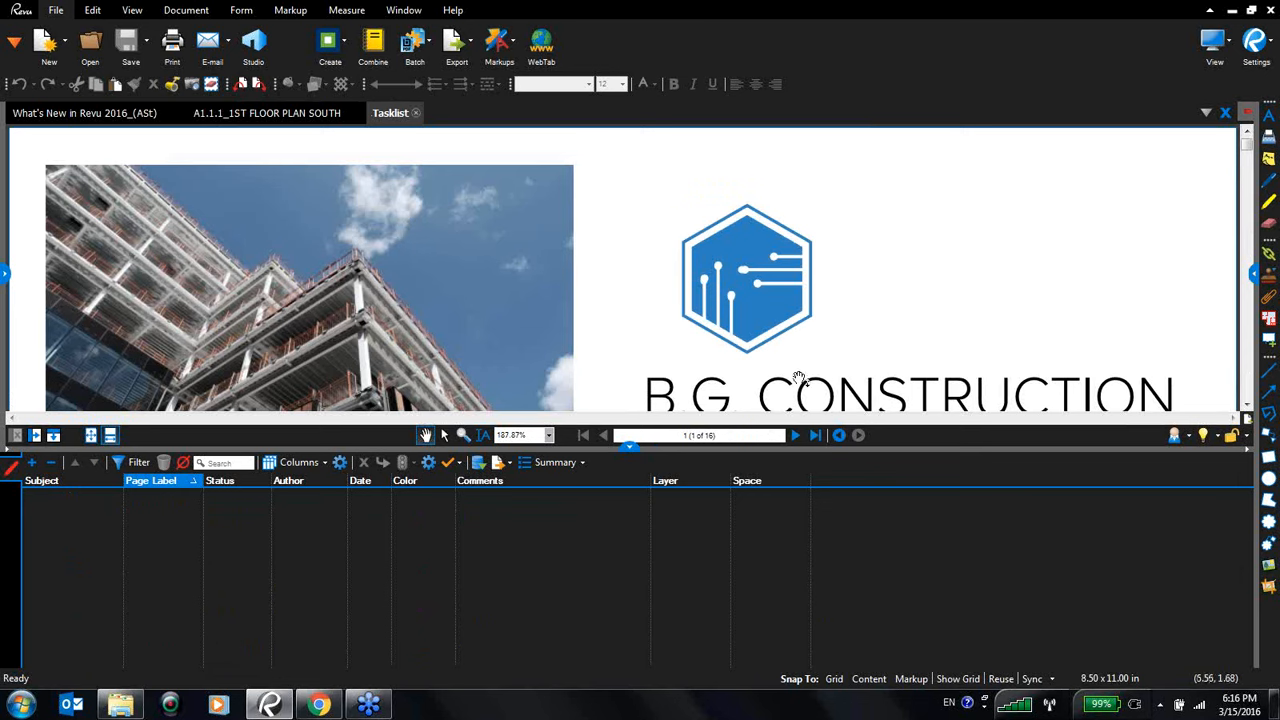
- Scroll through the generated Tasklist PDF to review the entries grouped by responsibility
{"action": "left_click", "coordinate": [629, 446]}
{"action": "scroll", "coordinate": [732, 428], "scroll_direction": "down", "scroll_amount": 7}
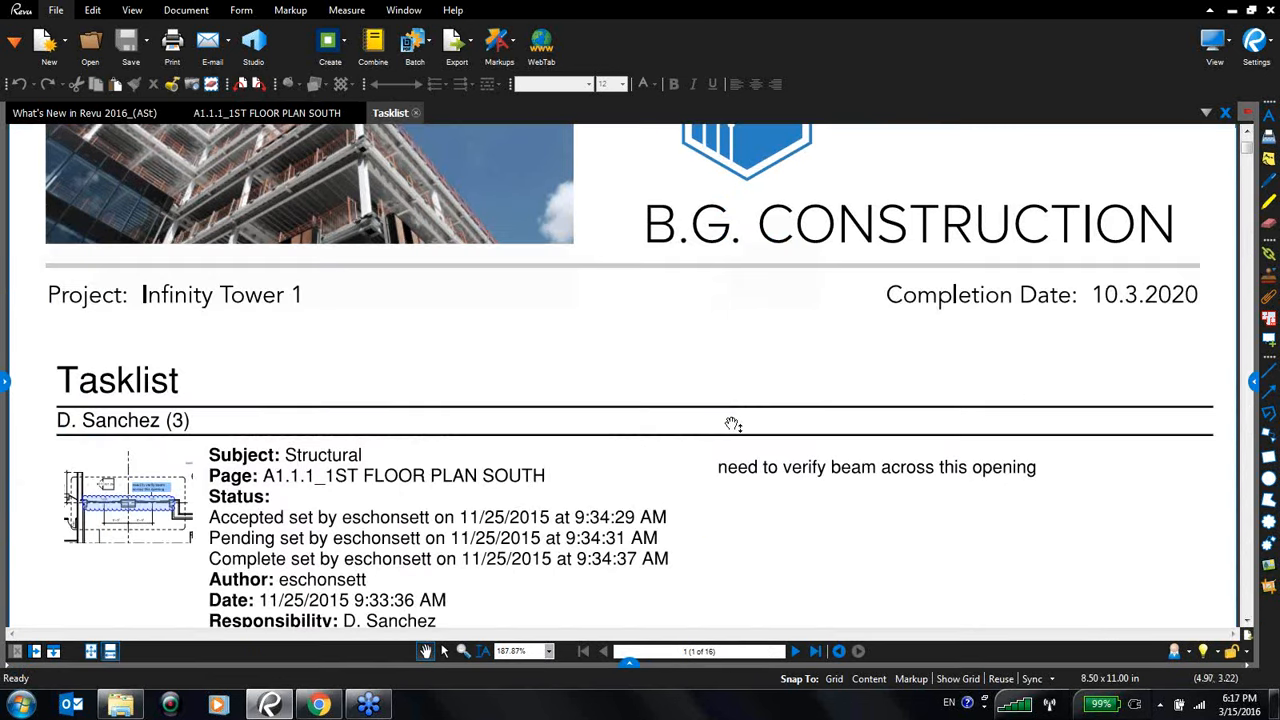
{"action": "scroll", "coordinate": [730, 420], "scroll_direction": "up", "scroll_amount": 2}
{"action": "scroll", "coordinate": [730, 420], "scroll_direction": "up", "scroll_amount": 3}
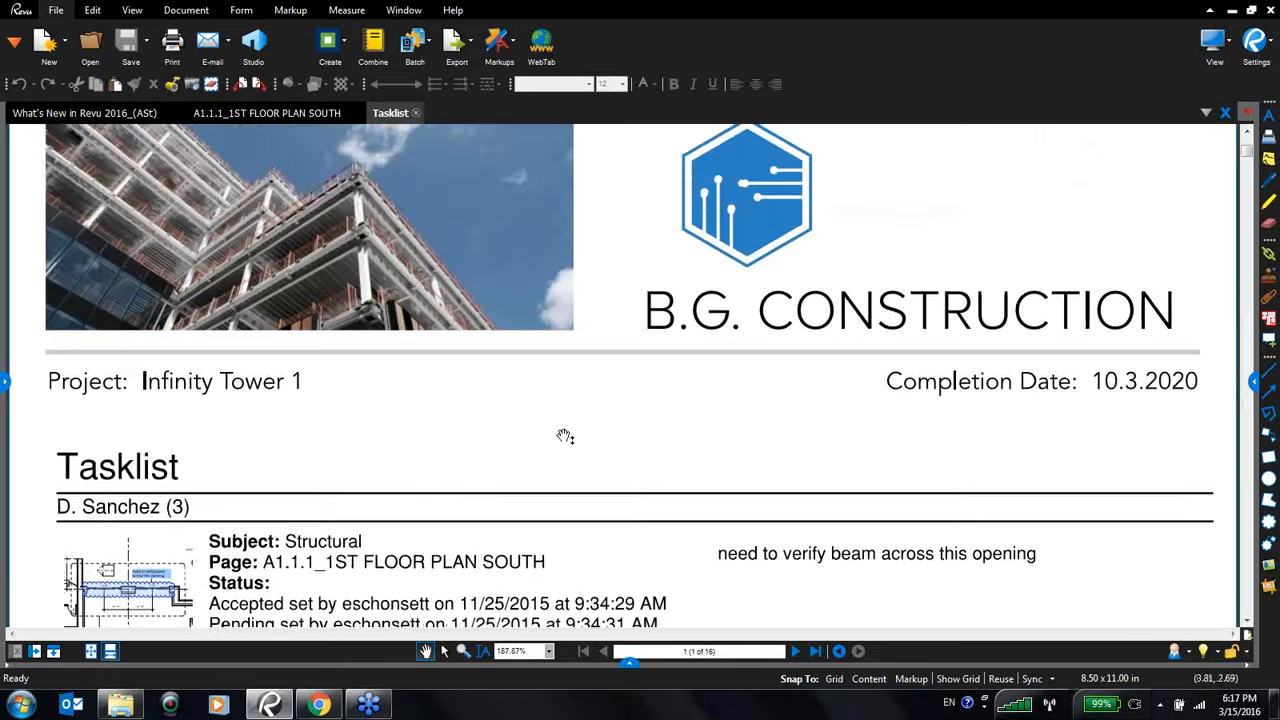
{"action": "scroll", "coordinate": [563, 437], "scroll_direction": "down", "scroll_amount": 10}
{"action": "scroll", "coordinate": [563, 437], "scroll_direction": "down", "scroll_amount": 2}
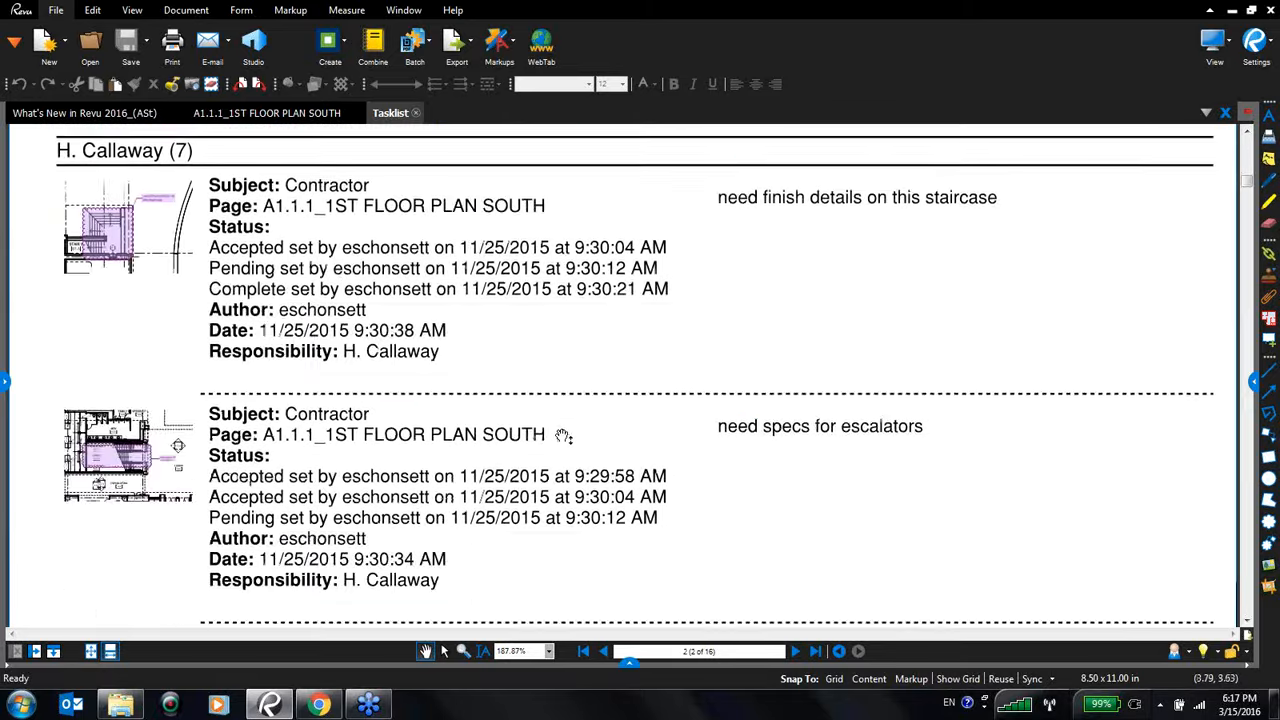
{"action": "scroll", "coordinate": [563, 437], "scroll_direction": "up", "scroll_amount": 5}
{"action": "scroll", "coordinate": [563, 435], "scroll_direction": "down", "scroll_amount": 3}
{"action": "scroll", "coordinate": [548, 415], "scroll_direction": "up", "scroll_amount": 5}
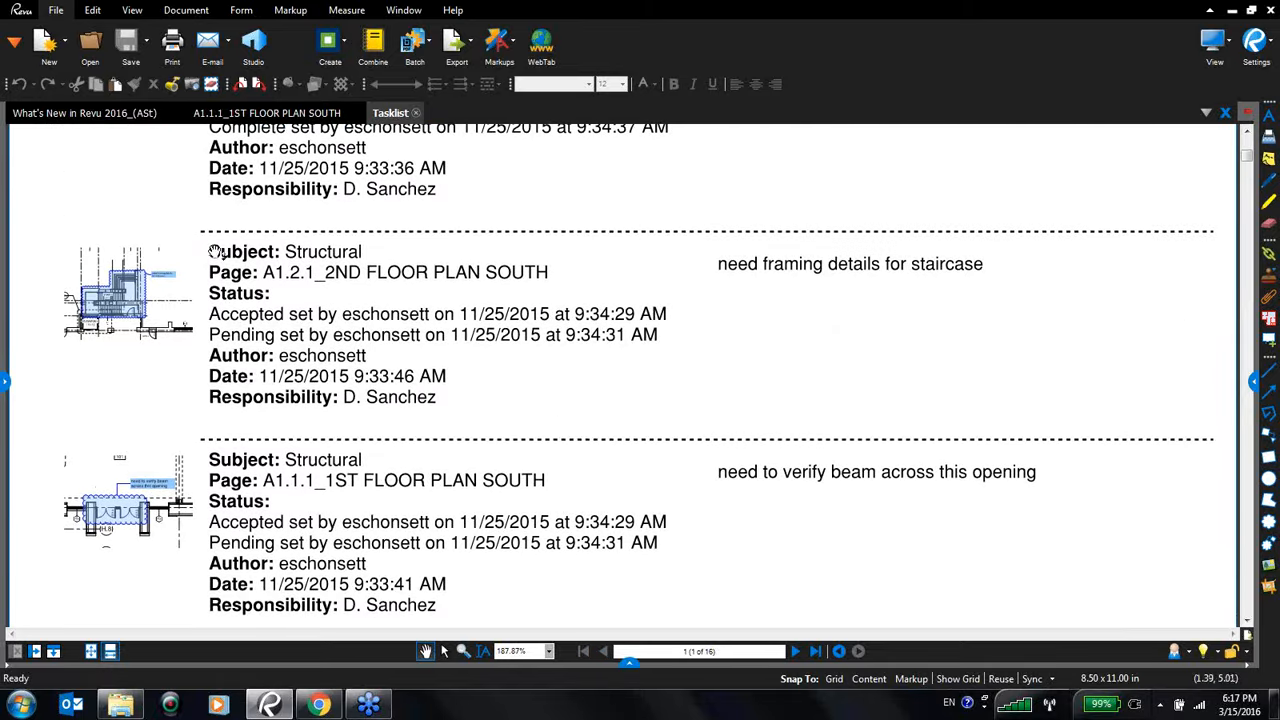
- Follow a tasklist entry's thumbnail to its markup on the 1ST FLOOR PLAN SOUTH sheet
{"action": "left_click", "coordinate": [130, 517]}
{"action": "scroll", "coordinate": [428, 460], "scroll_direction": "down", "scroll_amount": 6}
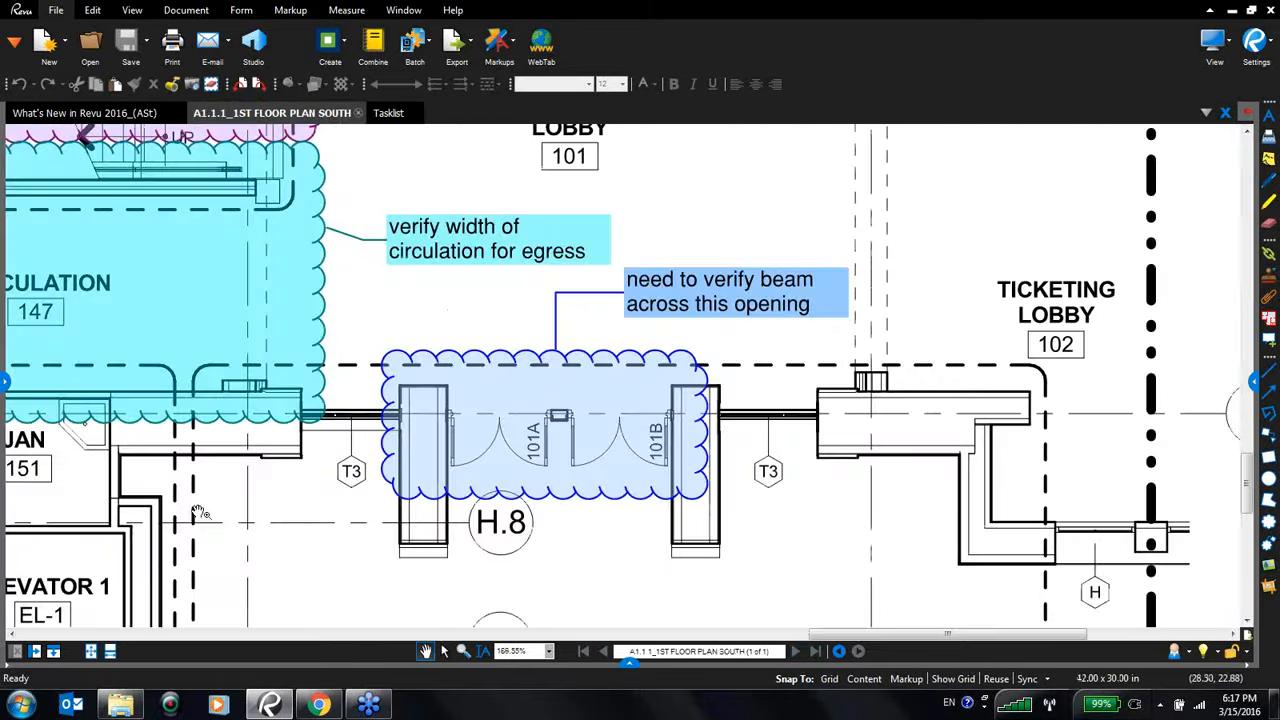
{"action": "scroll", "coordinate": [428, 460], "scroll_direction": "up", "scroll_amount": 3}
{"action": "scroll", "coordinate": [428, 460], "scroll_direction": "up", "scroll_amount": 1}
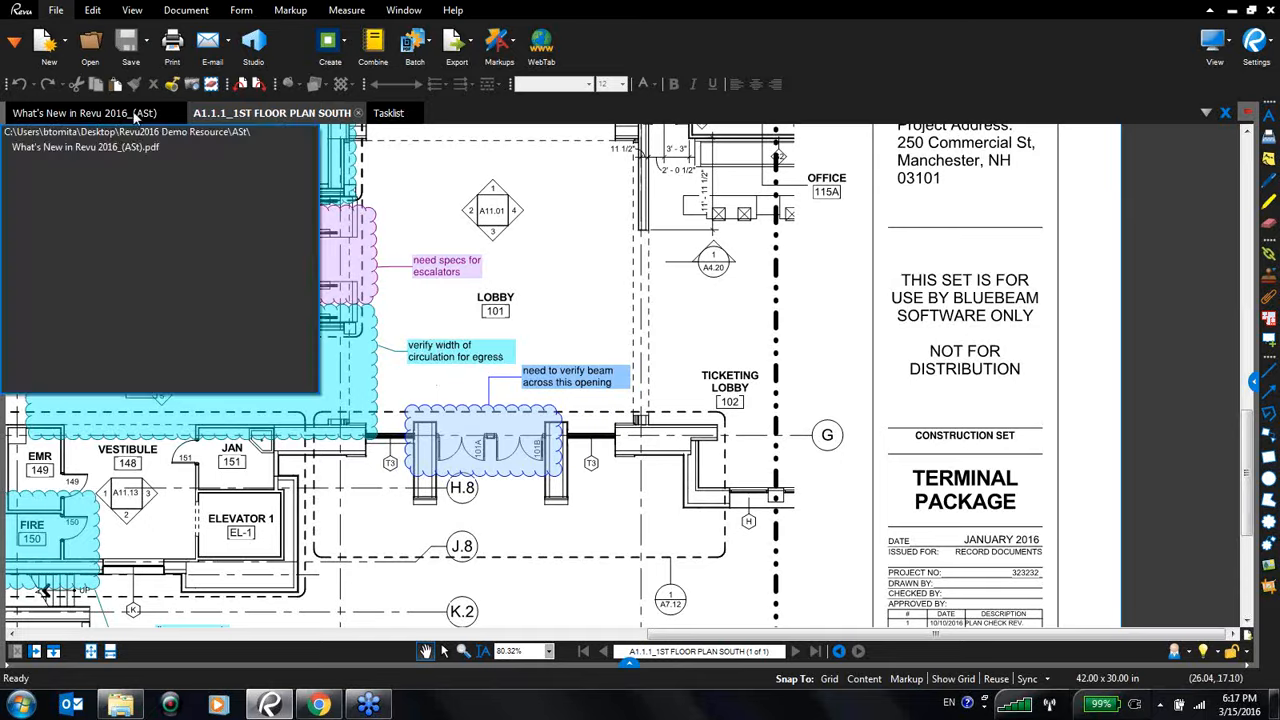
- Switch to the What's New in Revu 2016 document and open the Properties panel
{"action": "left_click", "coordinate": [136, 114]}
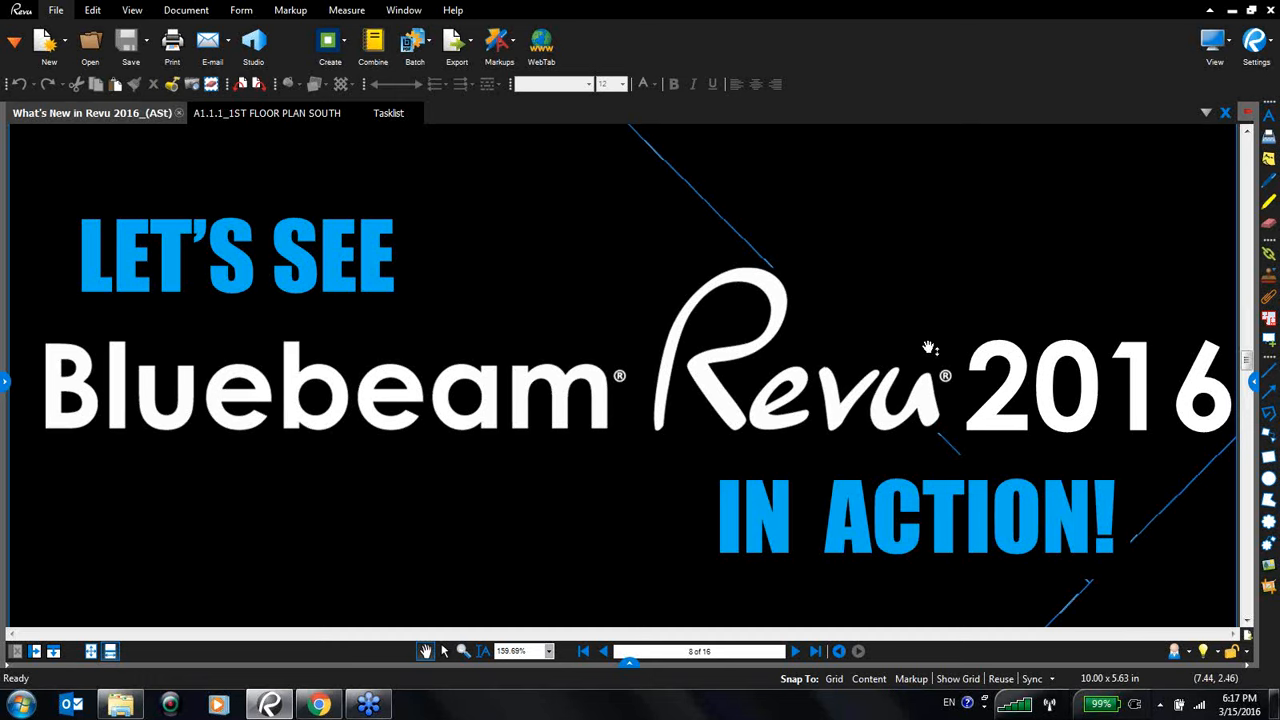
{"action": "left_click", "coordinate": [1254, 381]}
{"action": "left_click_drag", "start_coordinate": [1103, 382], "coordinate": [1090, 382]}
{"action": "left_click", "coordinate": [1116, 113]}
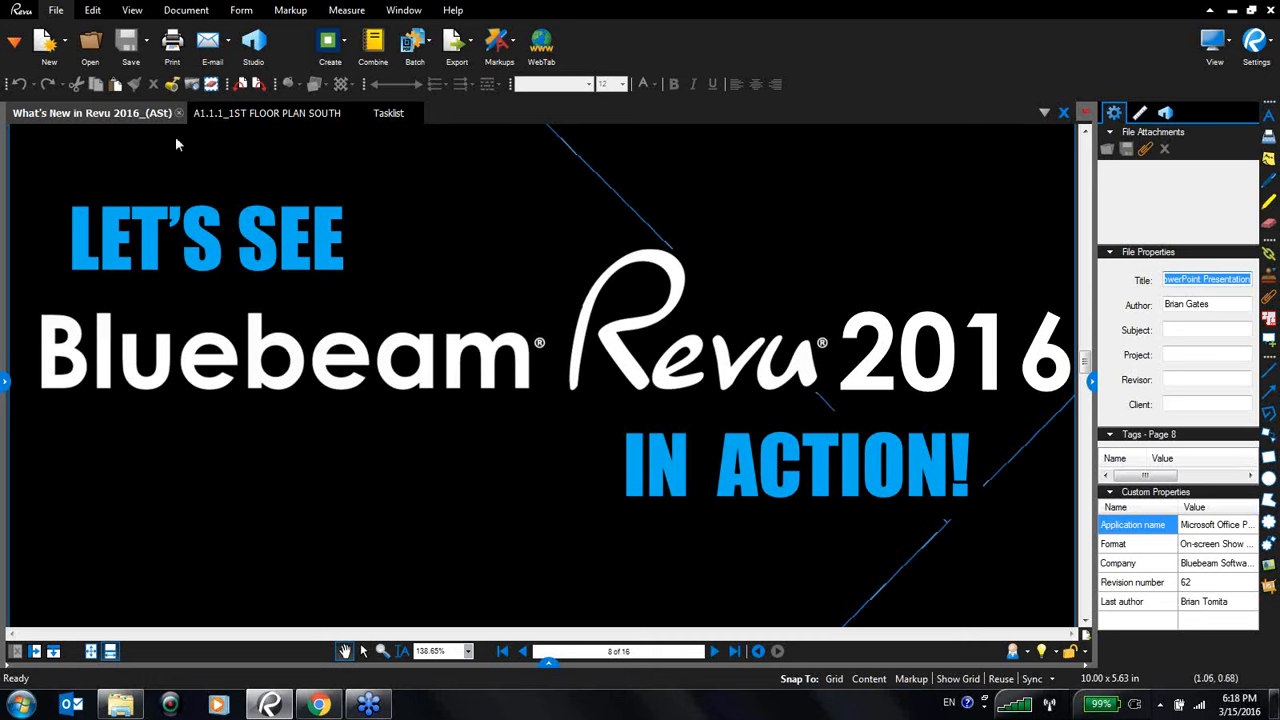
{"action": "left_click", "coordinate": [91, 44]}
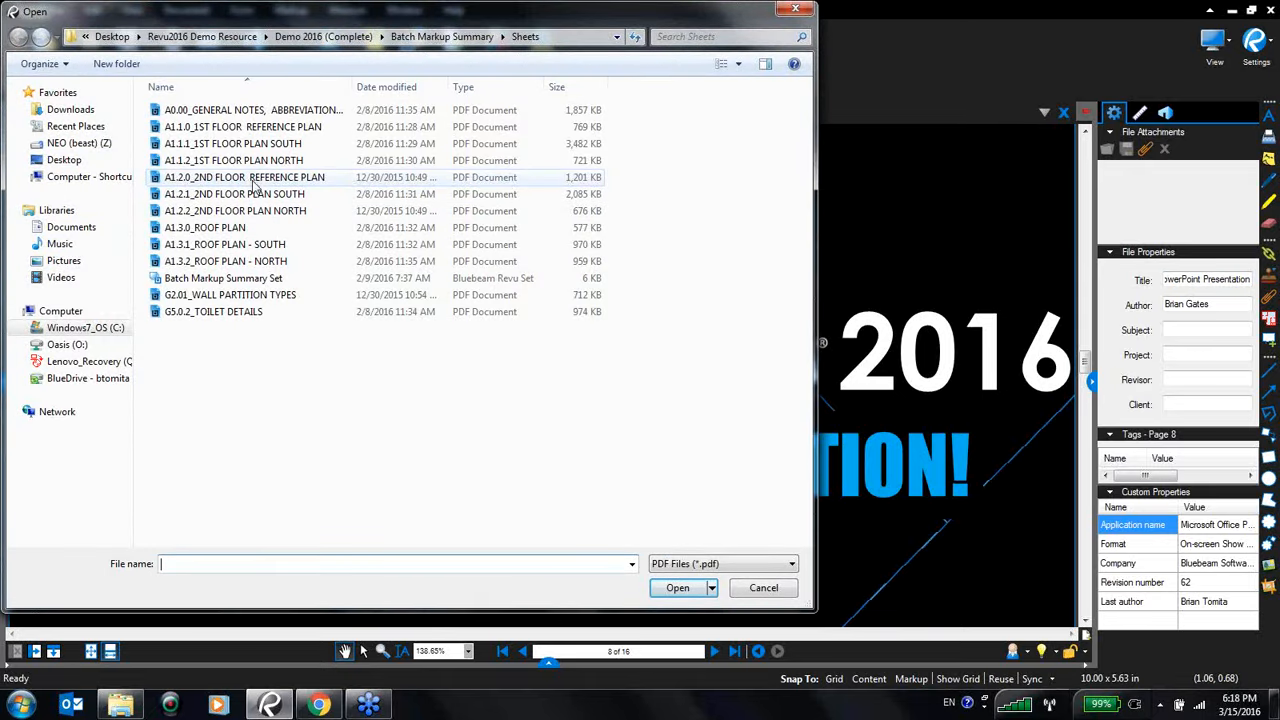
{"action": "double_click", "coordinate": [256, 180]}
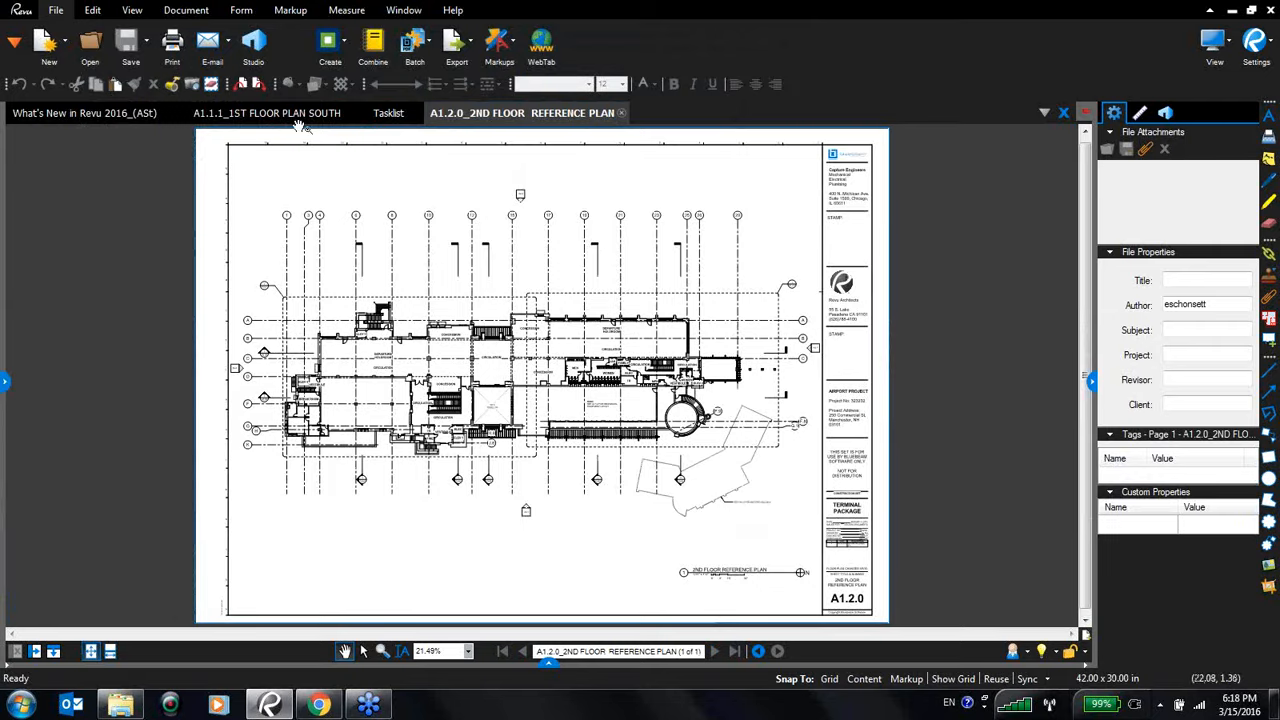
{"action": "left_click", "coordinate": [621, 113]}
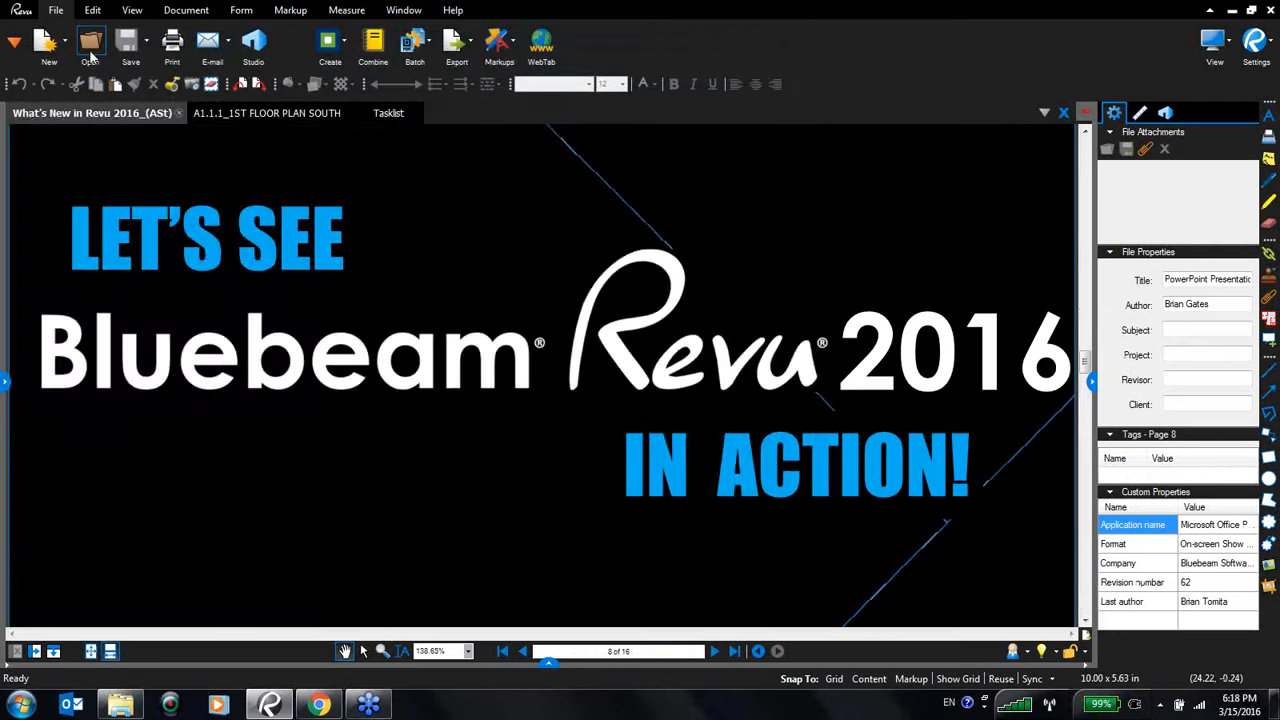
- Open the A1.2.1_2ND FLOOR PLAN SOUTH and A1.2.0_2ND FLOOR REFERENCE PLAN sheets from the Sheets folder
{"action": "left_click", "coordinate": [90, 50]}
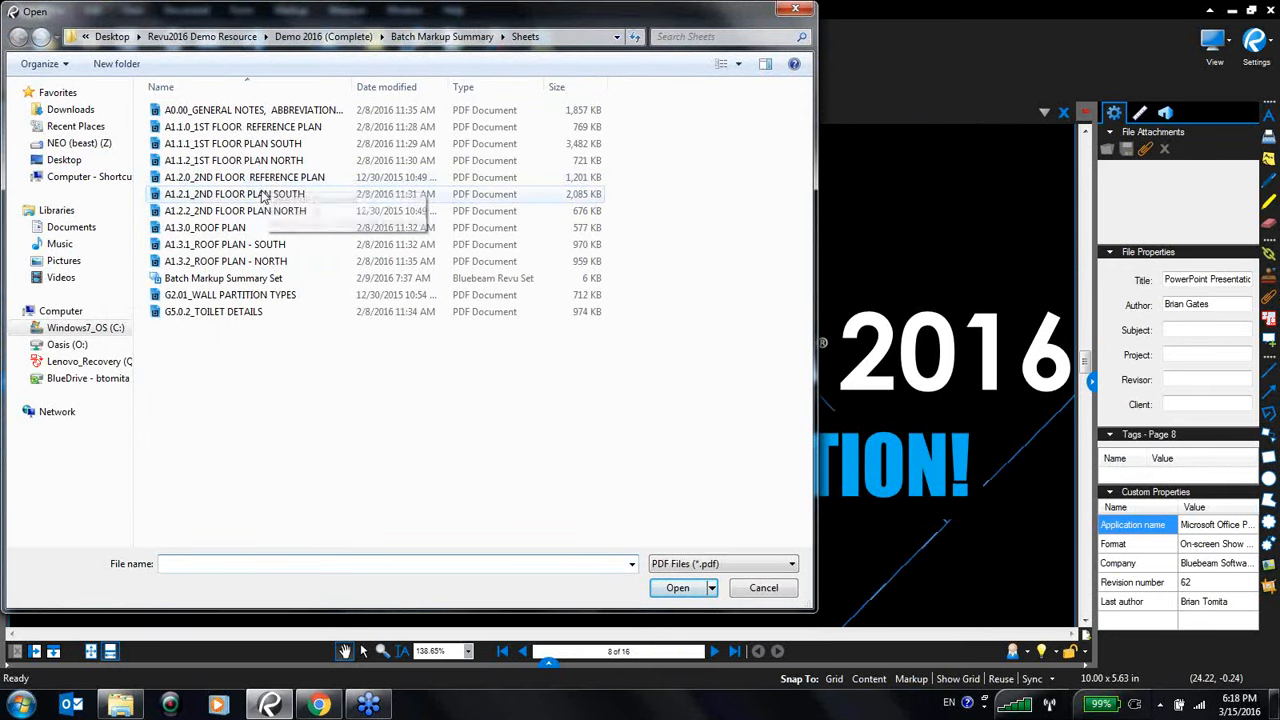
{"action": "double_click", "coordinate": [260, 194]}
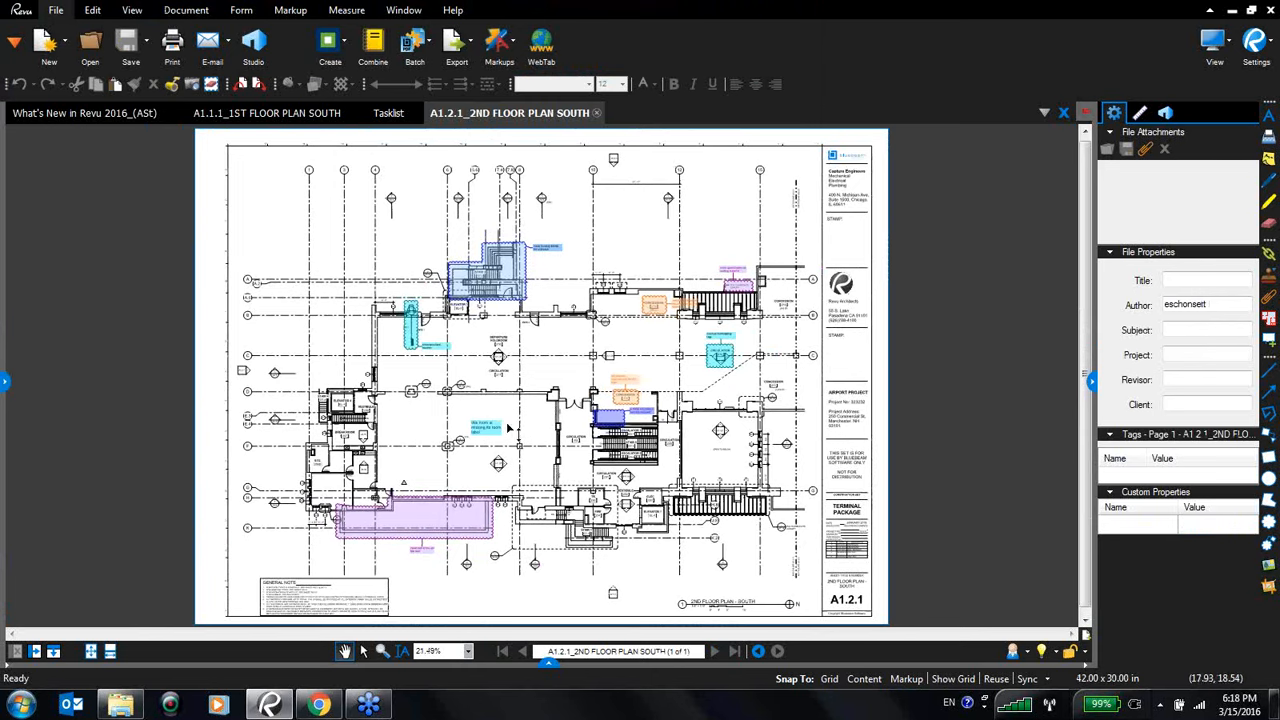
{"action": "scroll", "coordinate": [512, 430], "scroll_direction": "down", "scroll_amount": 1}
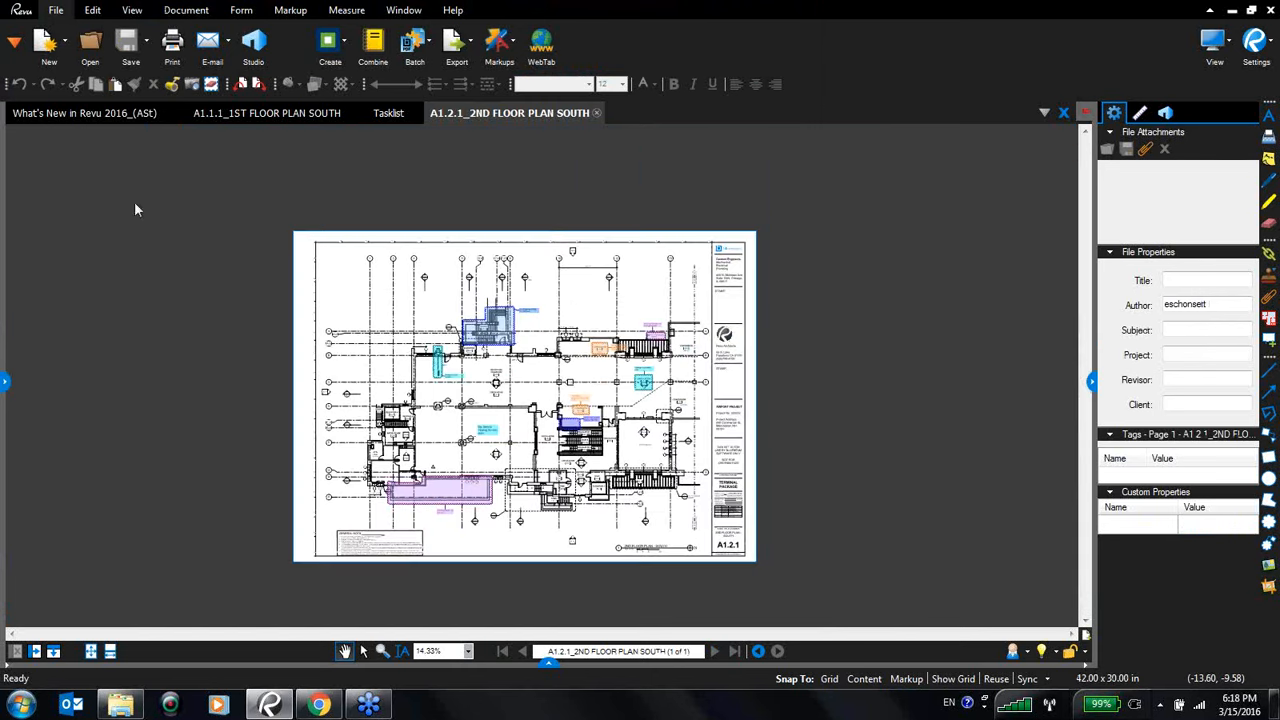
{"action": "left_click", "coordinate": [90, 42]}
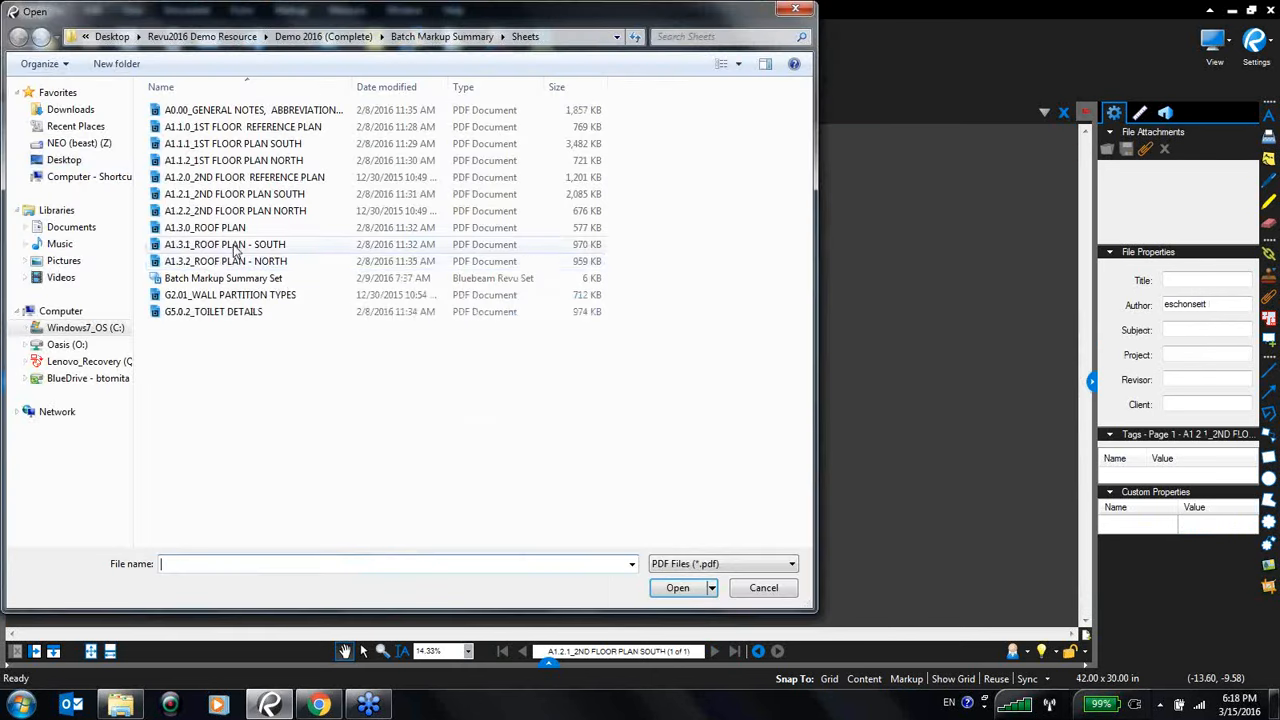
{"action": "double_click", "coordinate": [240, 177]}
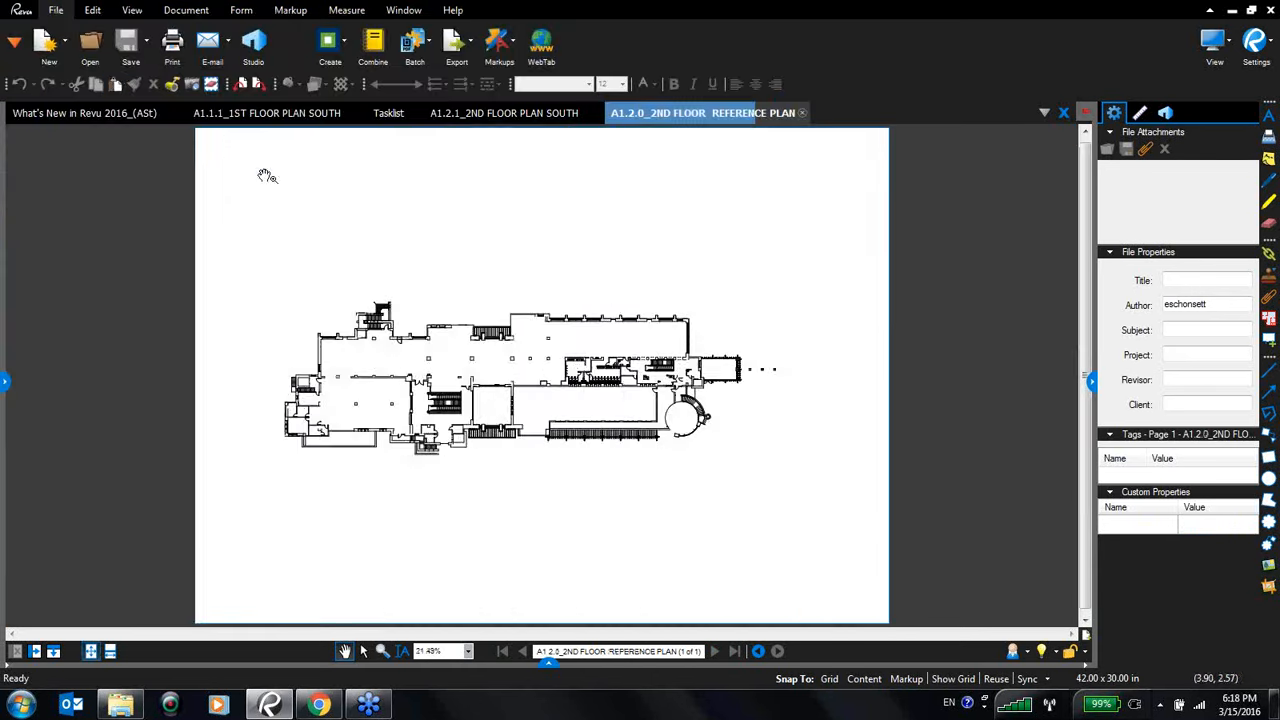
- Open the A1.2.0 - 2ND FLOOR REFERENCE PLAN takeoff legend file from the Legends folder
{"action": "left_click", "coordinate": [90, 45]}
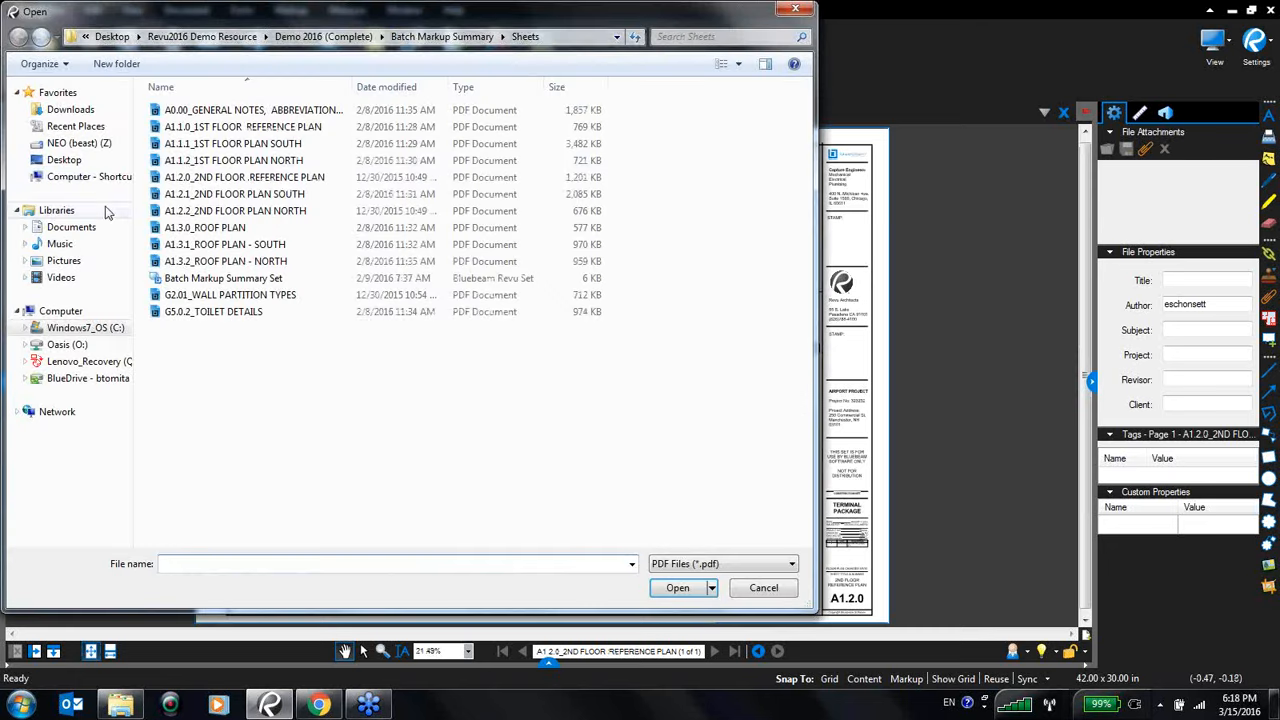
{"action": "left_click", "coordinate": [330, 37]}
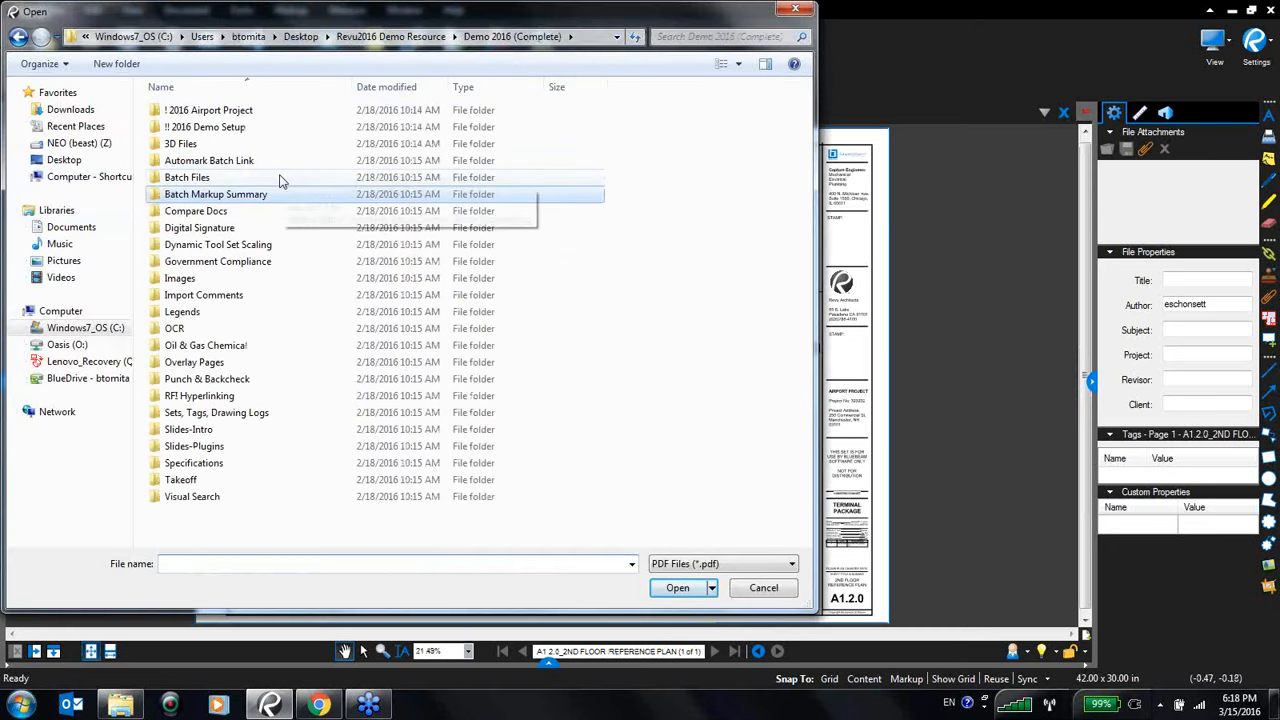
{"action": "double_click", "coordinate": [185, 313]}
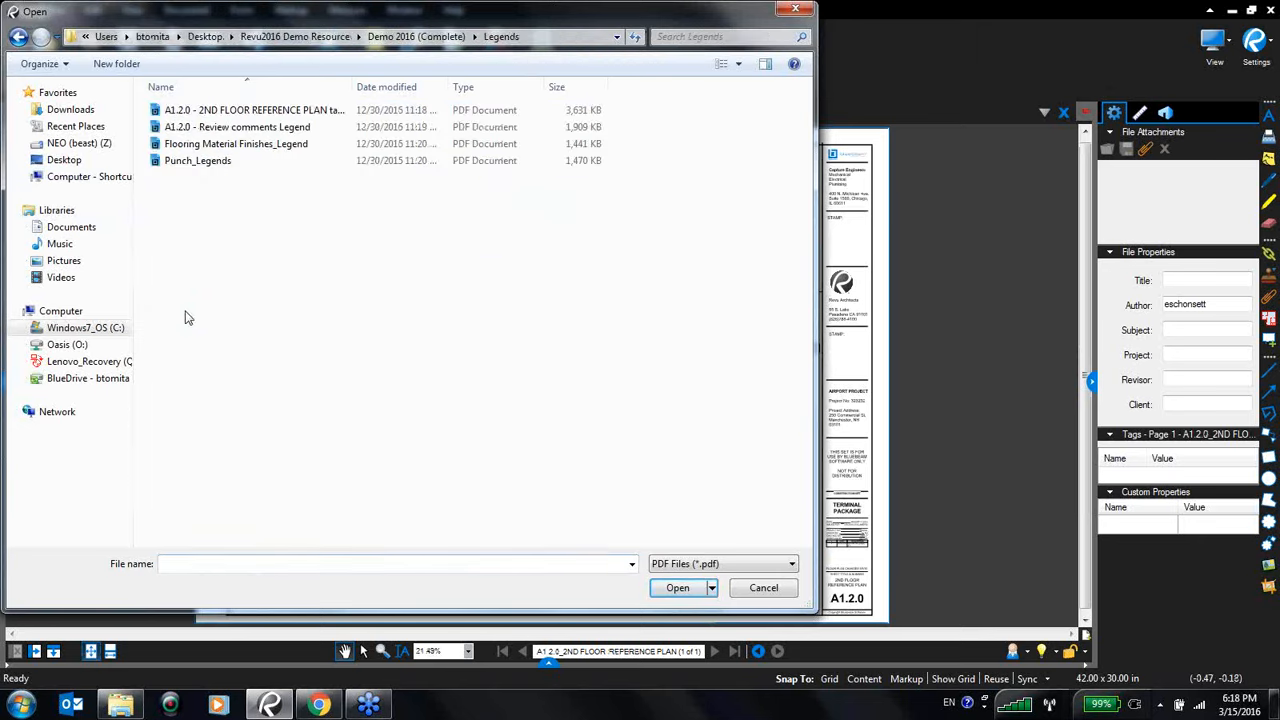
{"action": "double_click", "coordinate": [242, 112]}
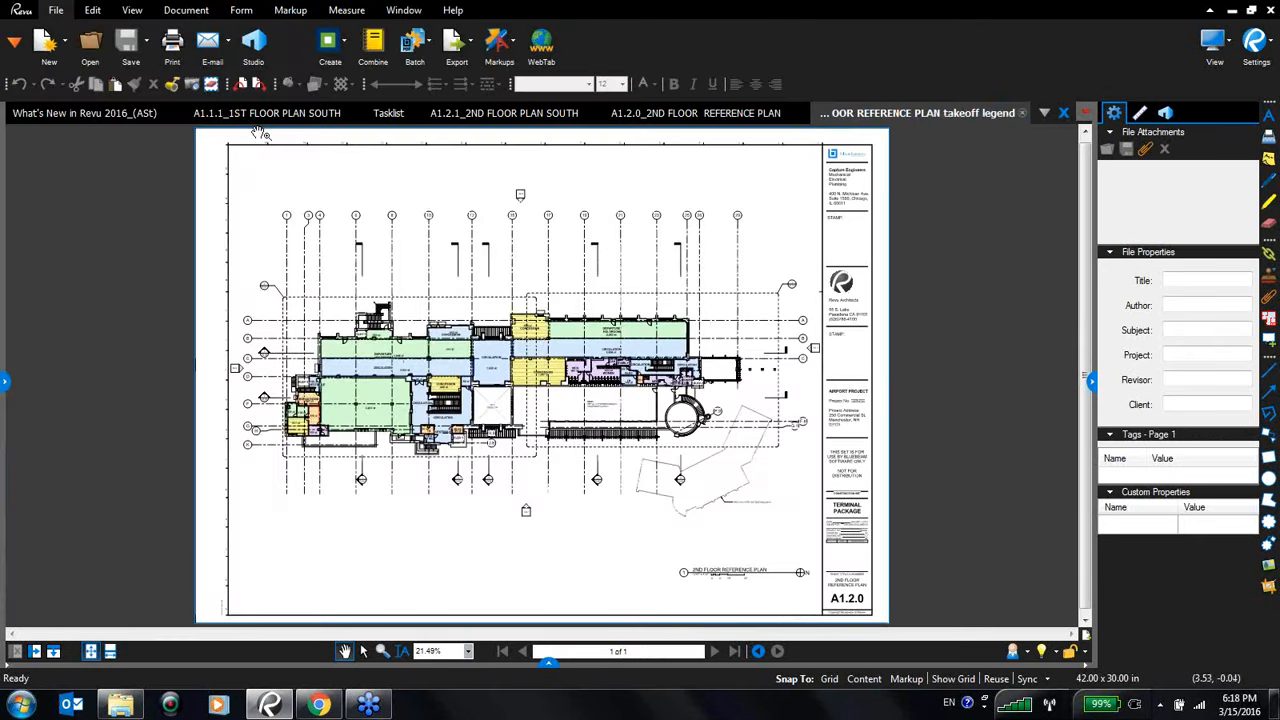
- Zoom into the takeoff plan and inspect the subjects of several area measurements
{"action": "scroll", "coordinate": [620, 468], "scroll_direction": "up", "scroll_amount": 1}
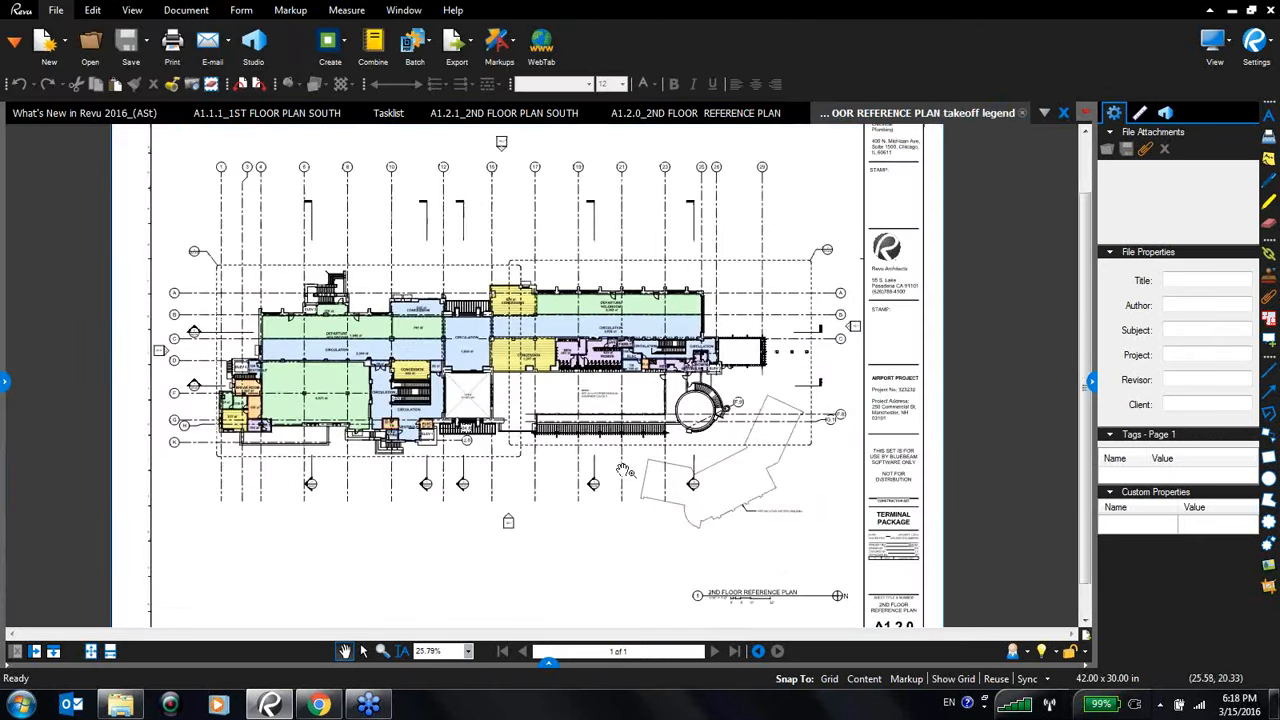
{"action": "scroll", "coordinate": [598, 464], "scroll_direction": "up", "scroll_amount": 2}
{"action": "scroll", "coordinate": [451, 440], "scroll_direction": "up", "scroll_amount": 3}
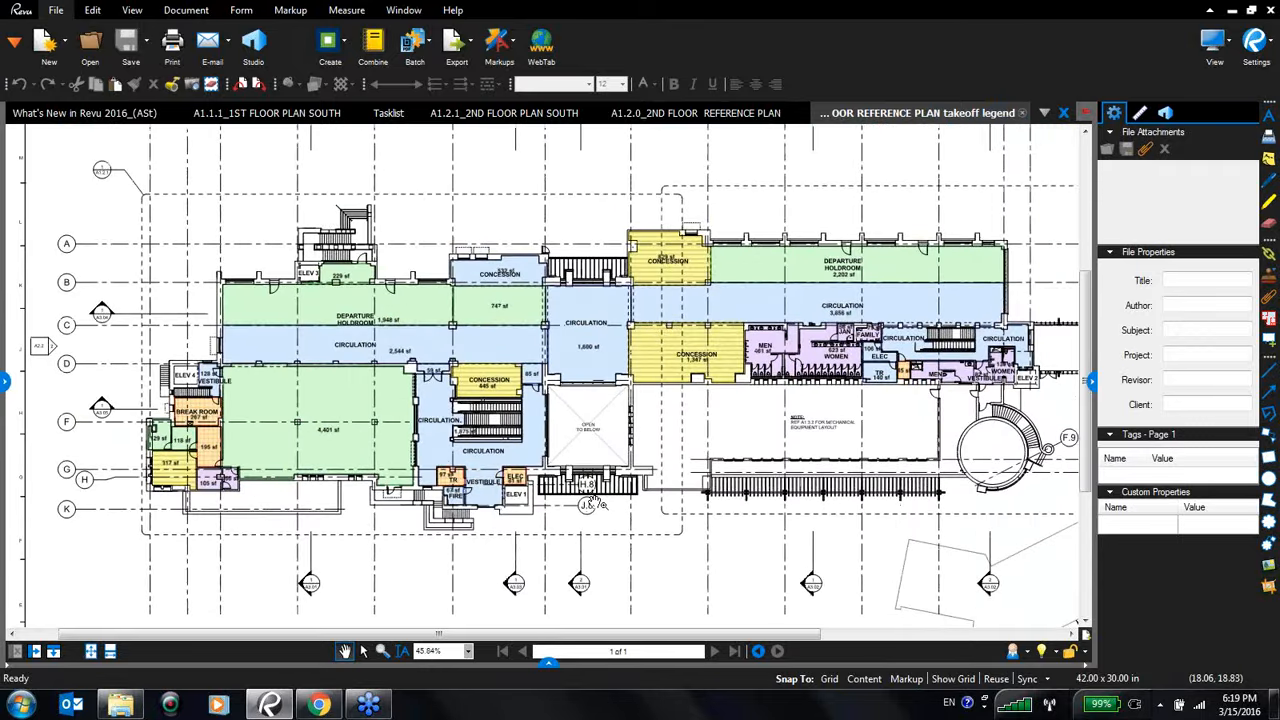
{"action": "scroll", "coordinate": [641, 455], "scroll_direction": "up", "scroll_amount": 1}
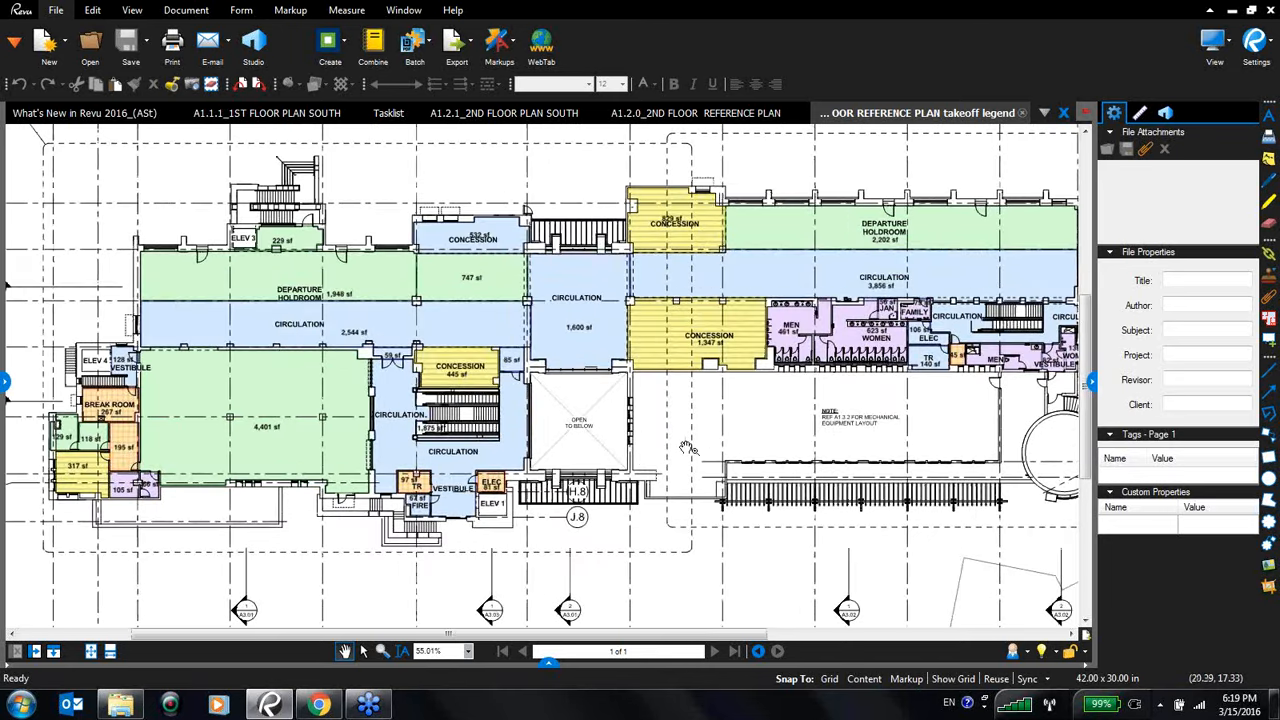
{"action": "left_click", "coordinate": [358, 289]}
{"action": "left_click", "coordinate": [320, 430]}
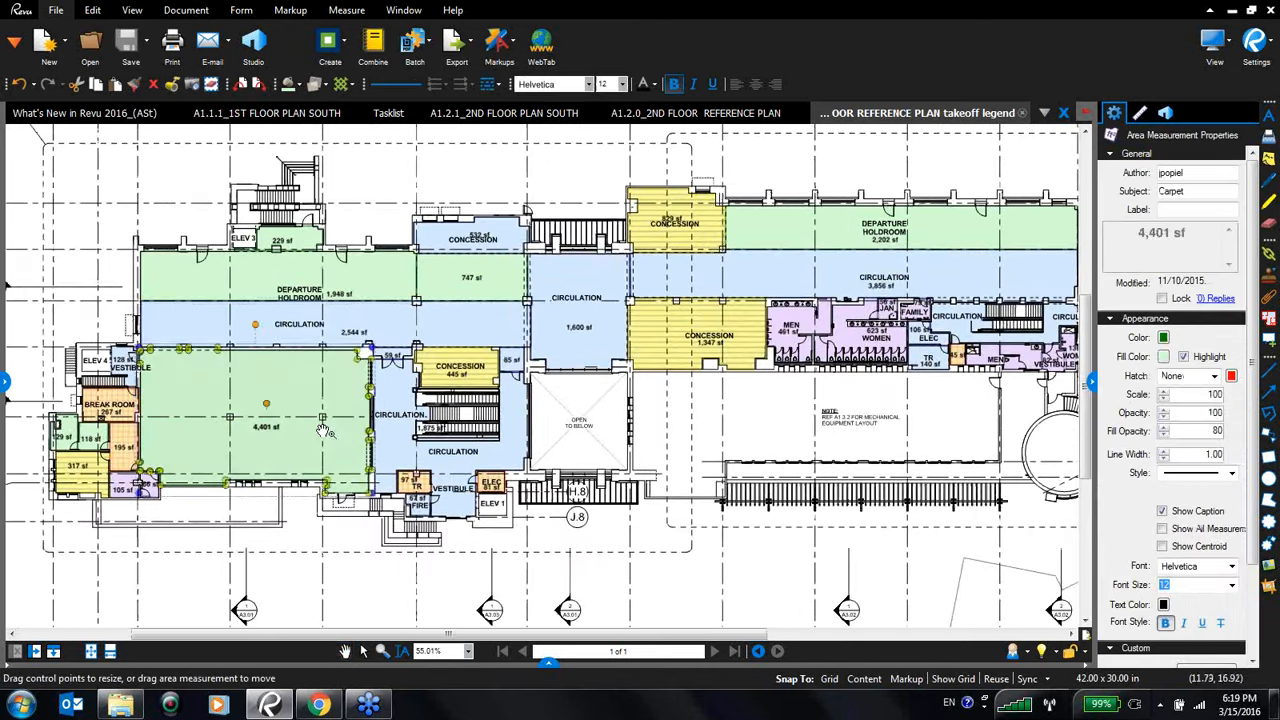
{"action": "left_click", "coordinate": [345, 333]}
{"action": "left_click", "coordinate": [684, 339]}
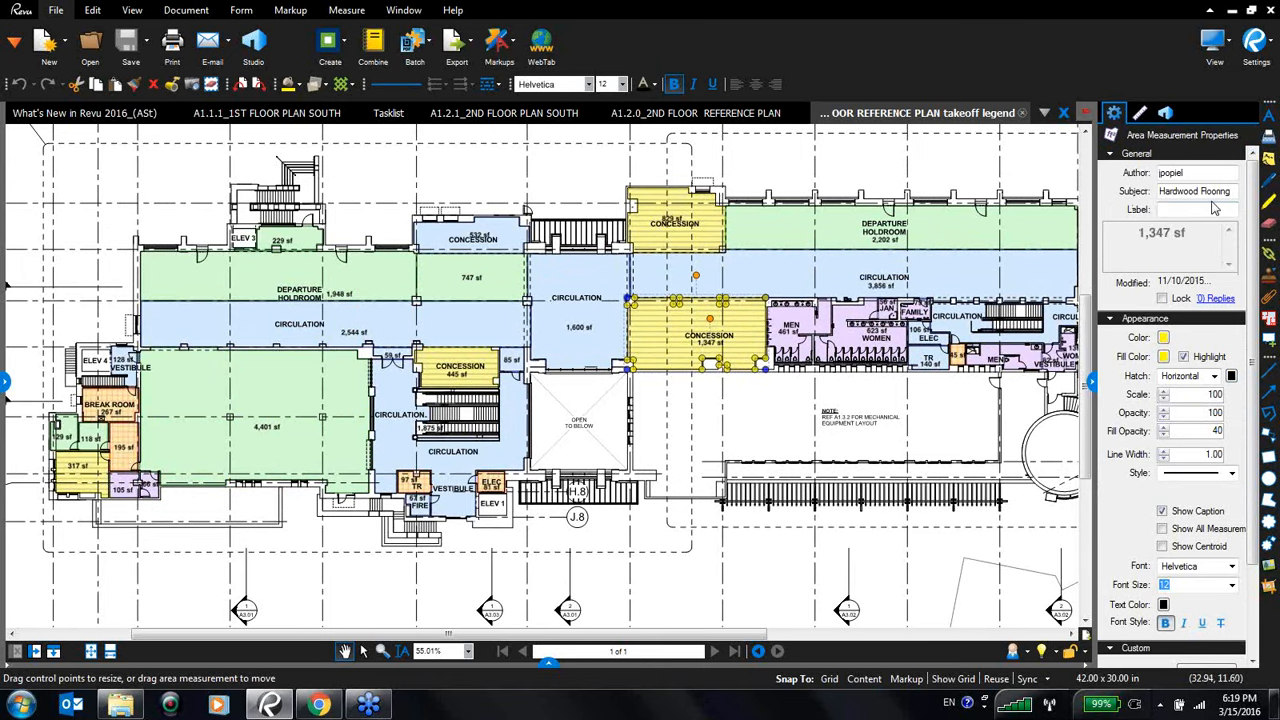
{"action": "left_click", "coordinate": [604, 309]}
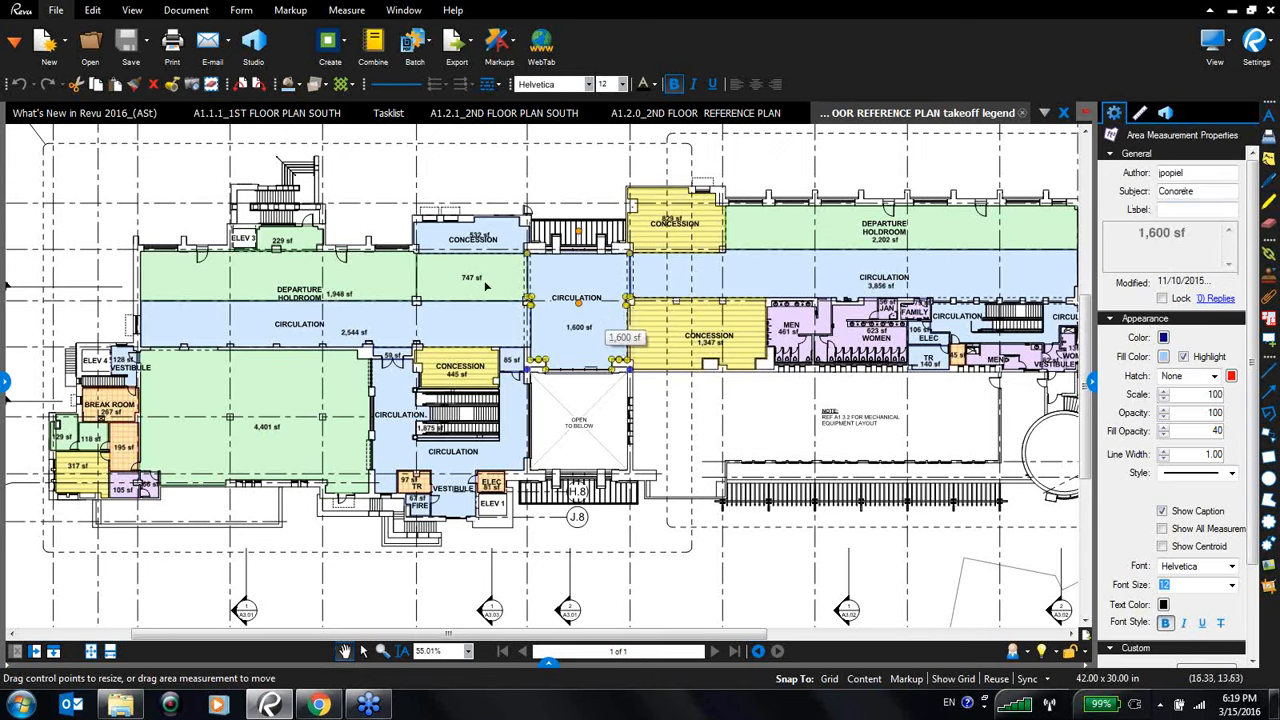
{"action": "left_click", "coordinate": [409, 276]}
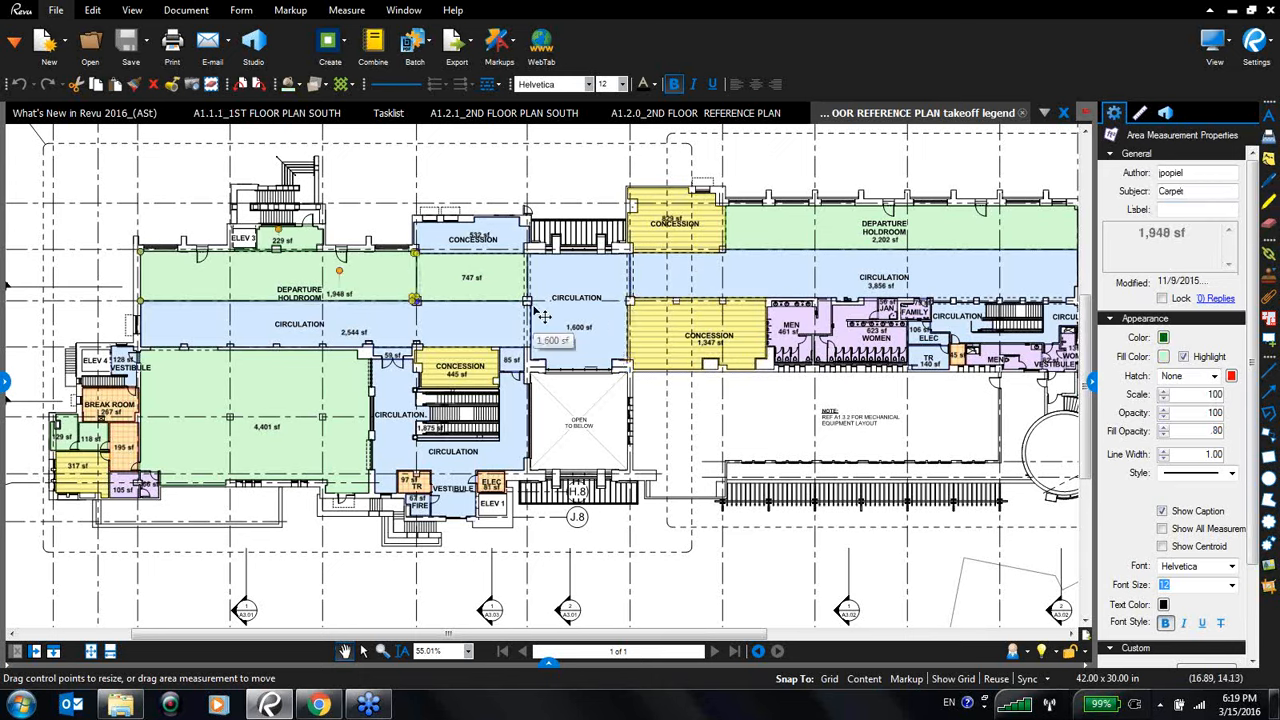
{"action": "scroll", "coordinate": [541, 315], "scroll_direction": "down", "scroll_amount": 4}
{"action": "left_click", "coordinate": [549, 658]}
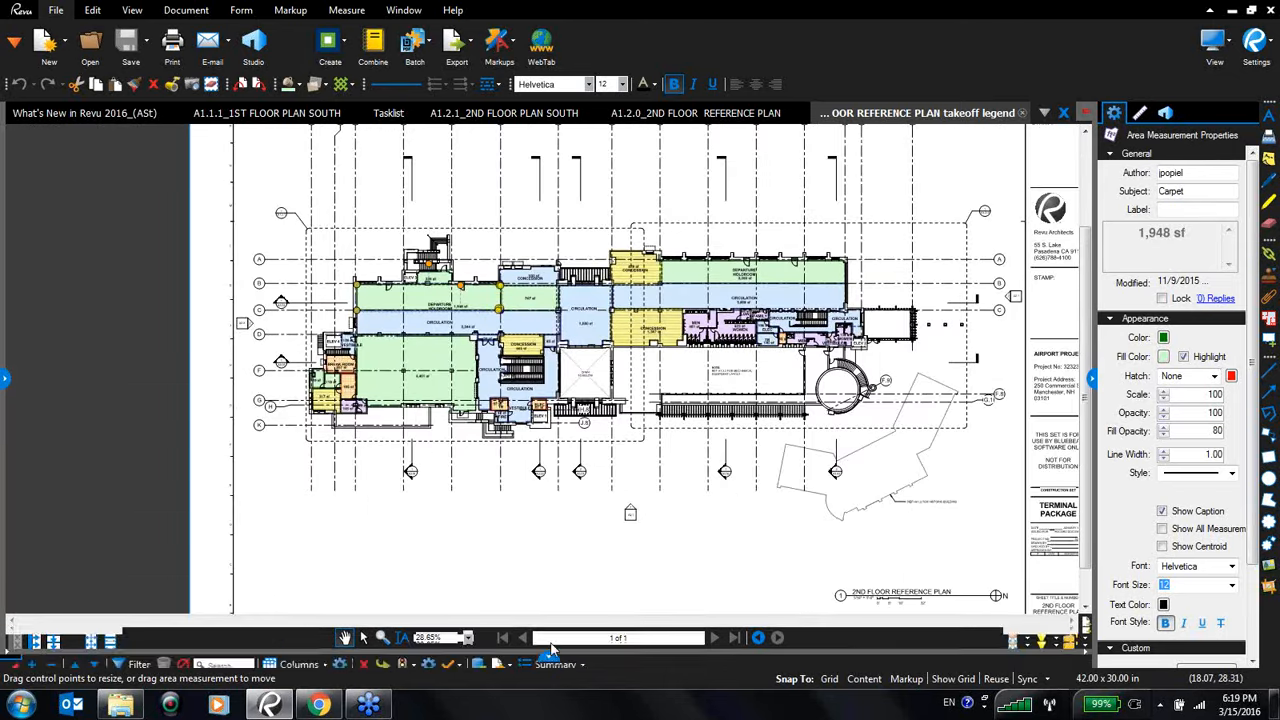
{"action": "left_click_drag", "start_coordinate": [550, 650], "coordinate": [516, 642]}
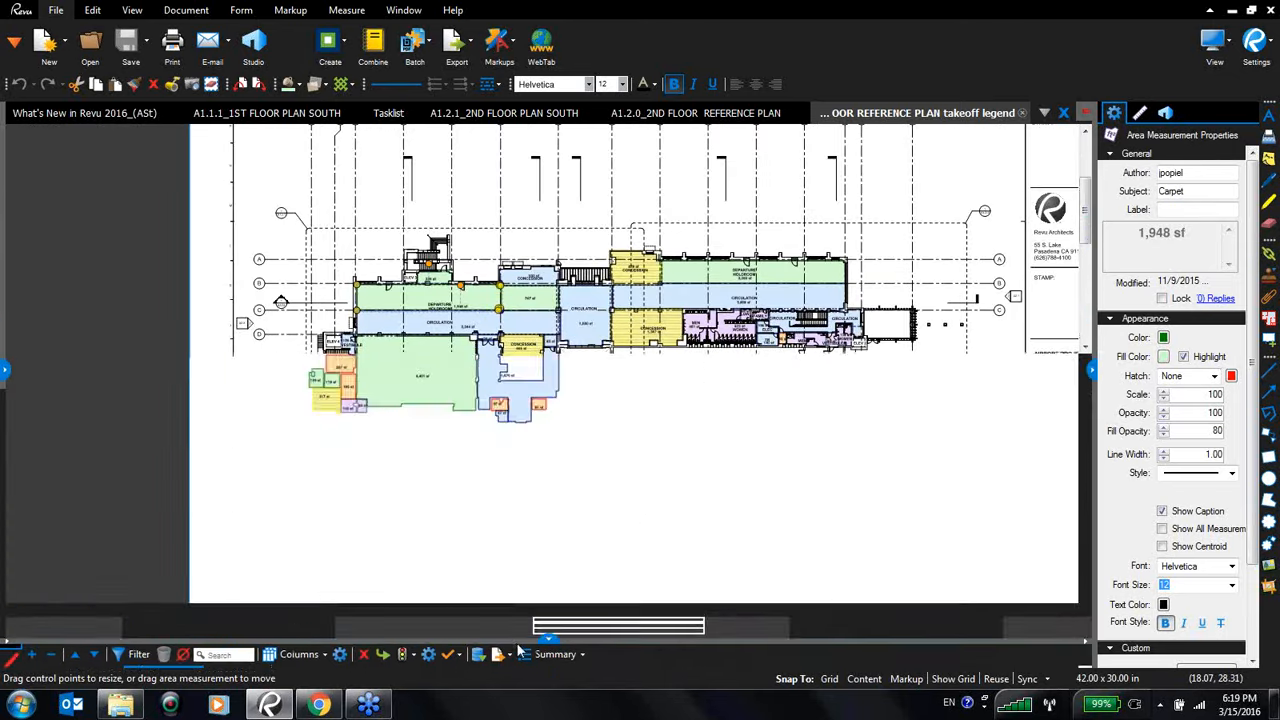
{"action": "left_click", "coordinate": [630, 514]}
{"action": "scroll", "coordinate": [630, 514], "scroll_direction": "up", "scroll_amount": 3}
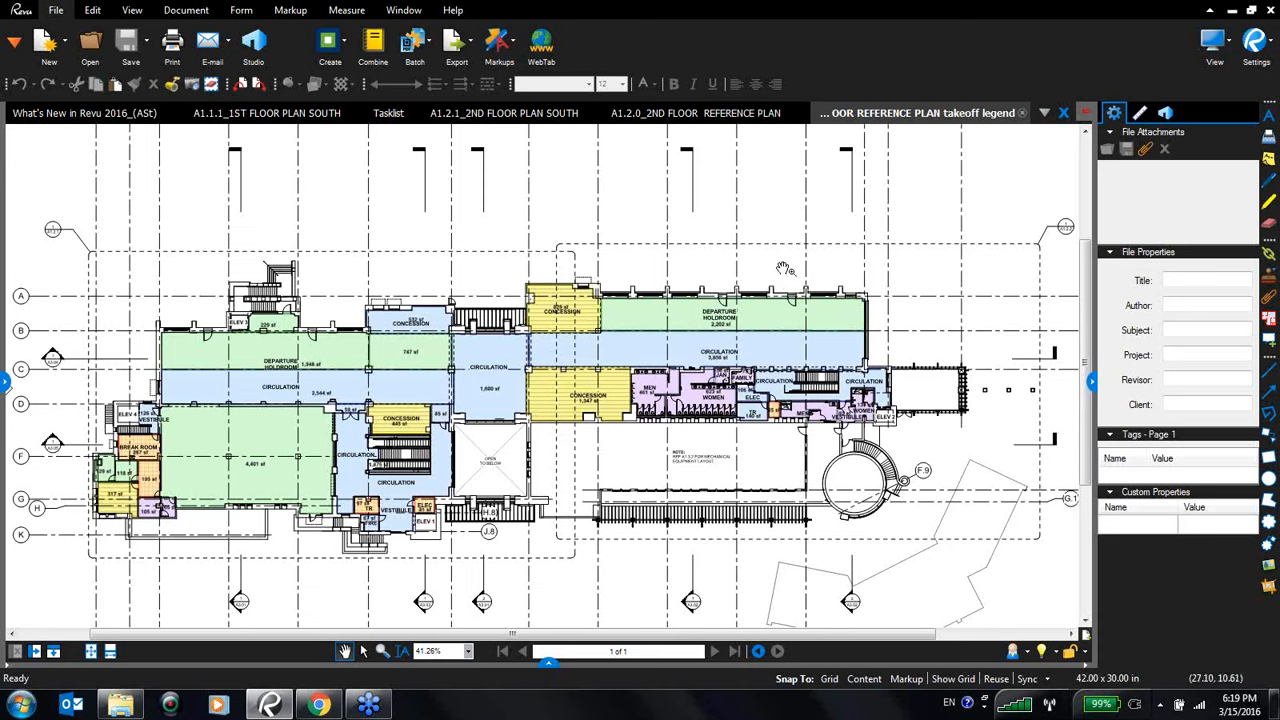
- Select the area measurements in the west part of the floor plan and create a new legend from them, placed near the top of the sheet
{"action": "left_click", "coordinate": [363, 651]}
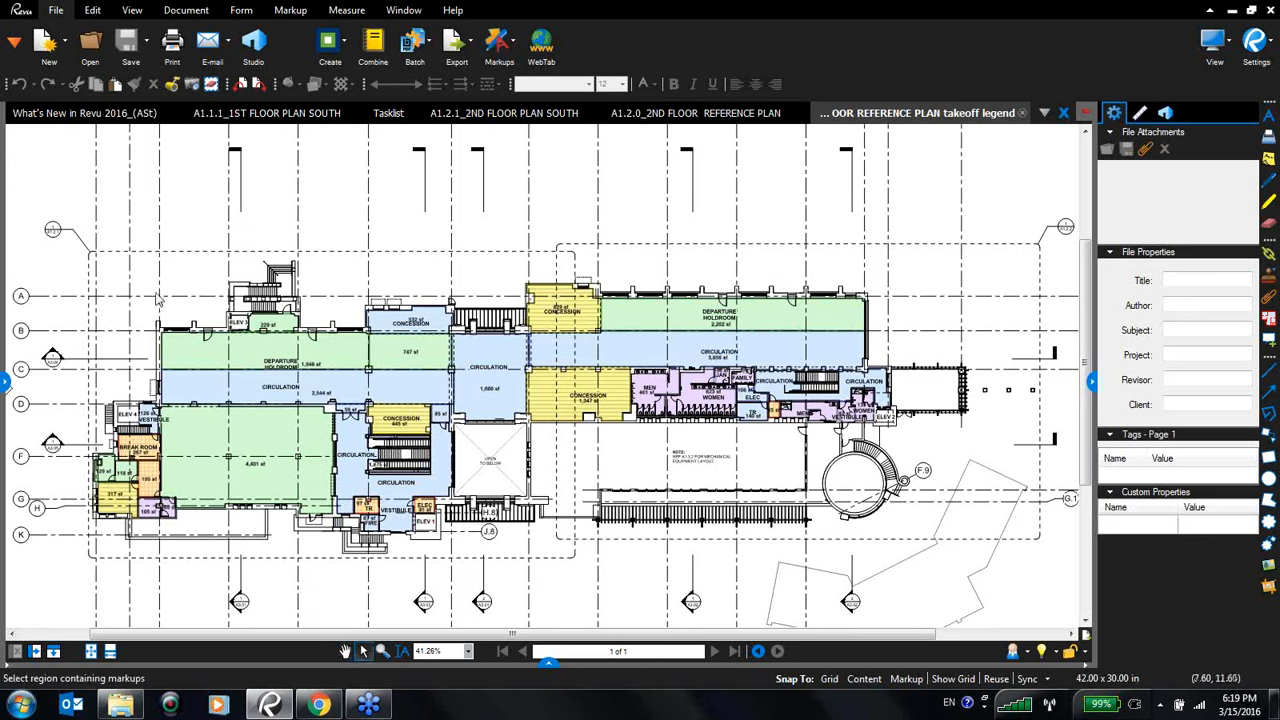
{"action": "left_click_drag", "start_coordinate": [127, 297], "coordinate": [535, 588]}
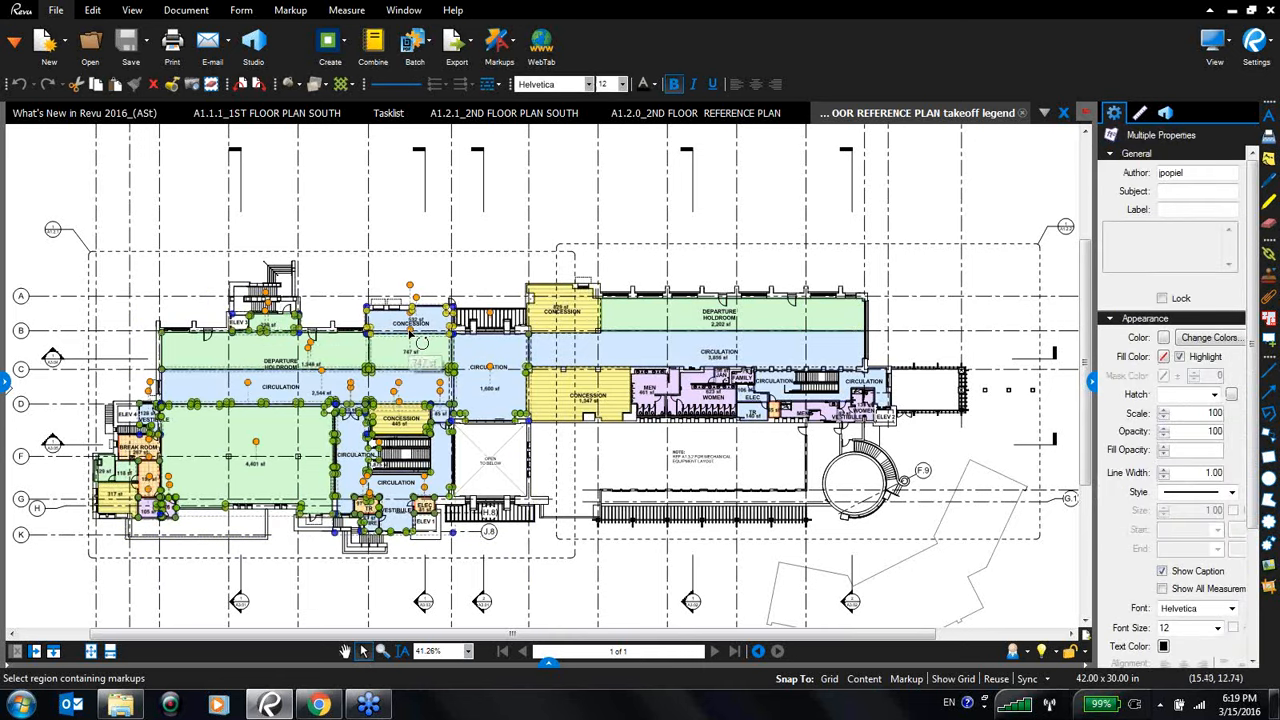
{"action": "right_click", "coordinate": [410, 340]}
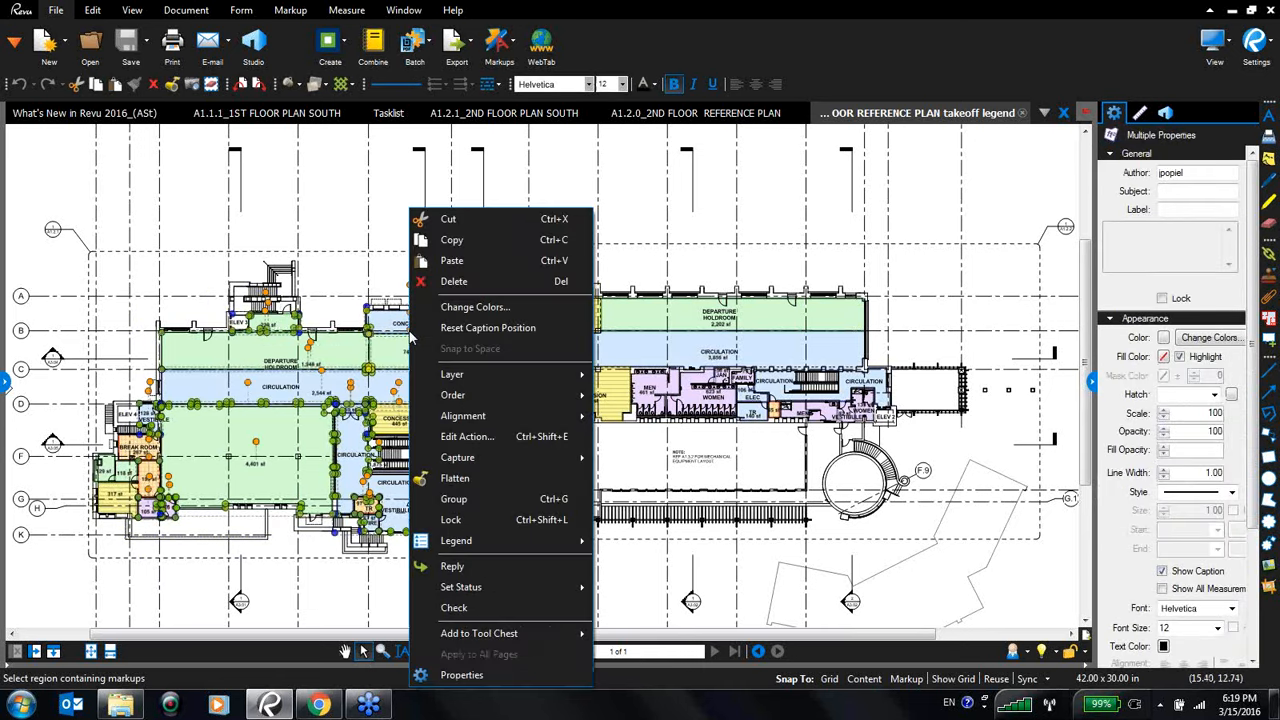
{"action": "left_click", "coordinate": [485, 541]}
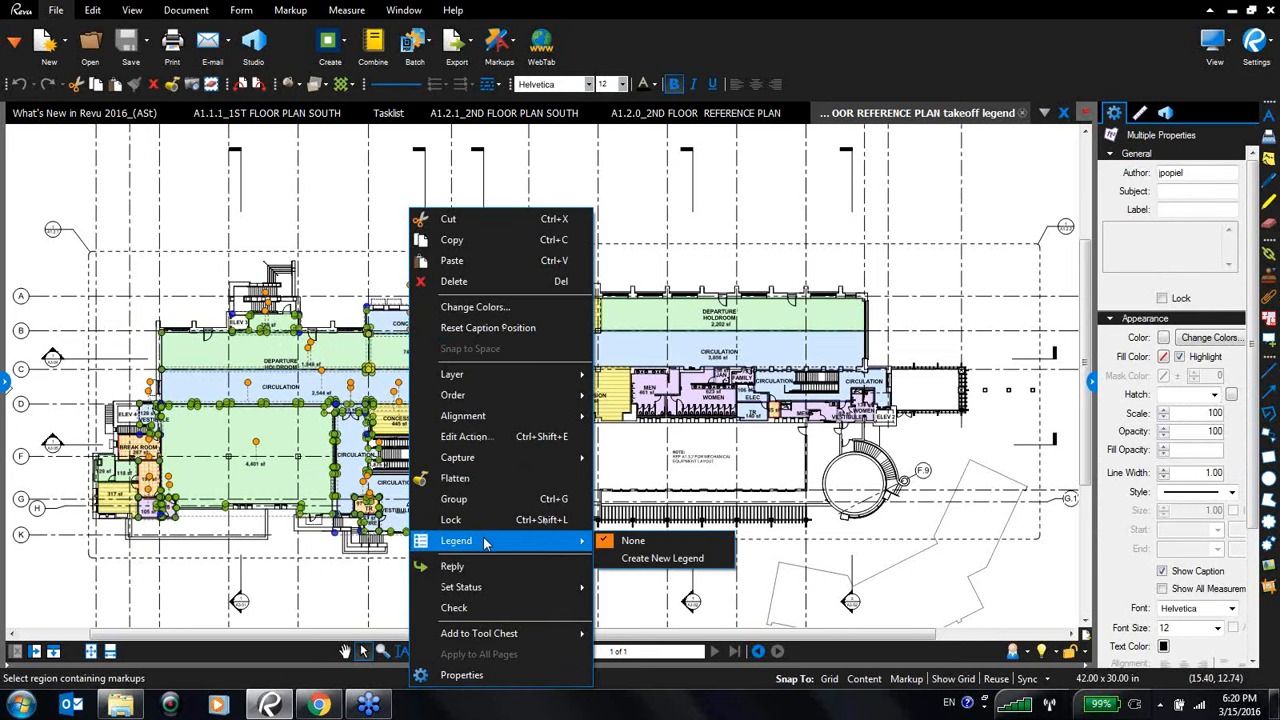
{"action": "left_click", "coordinate": [640, 560]}
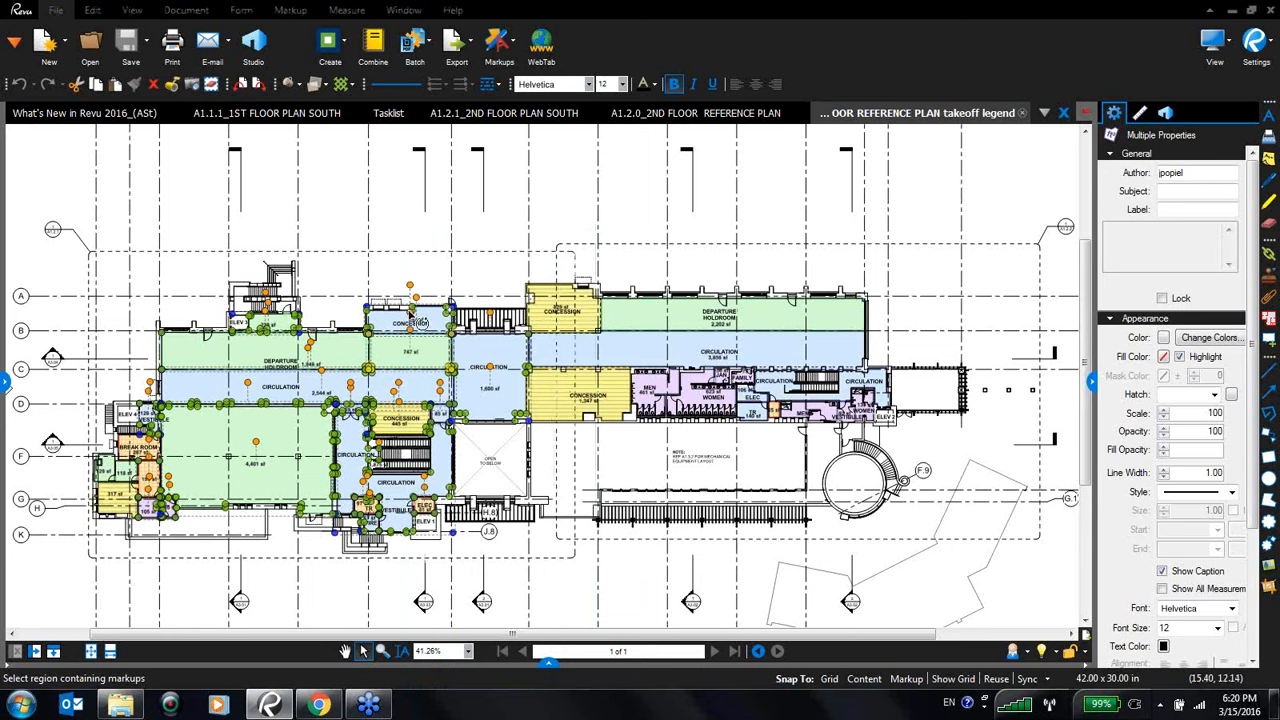
{"action": "right_click", "coordinate": [409, 315]}
{"action": "left_click", "coordinate": [460, 541]}
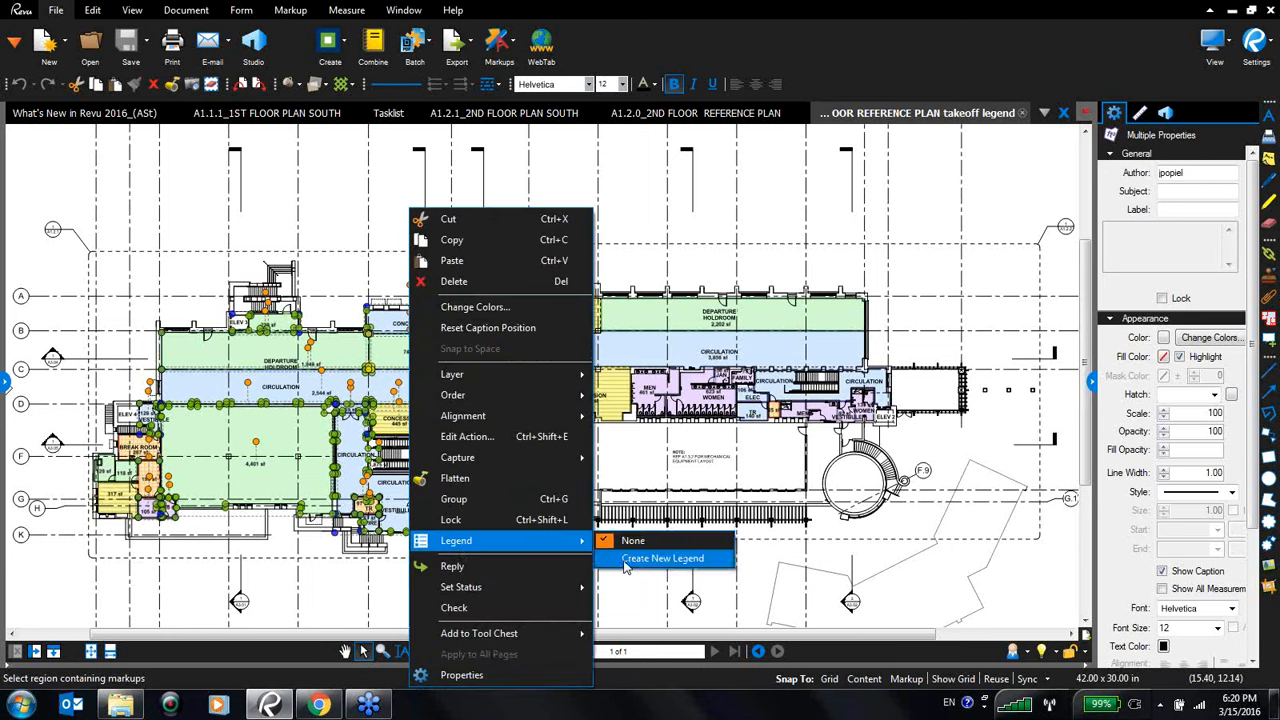
{"action": "left_click", "coordinate": [626, 560]}
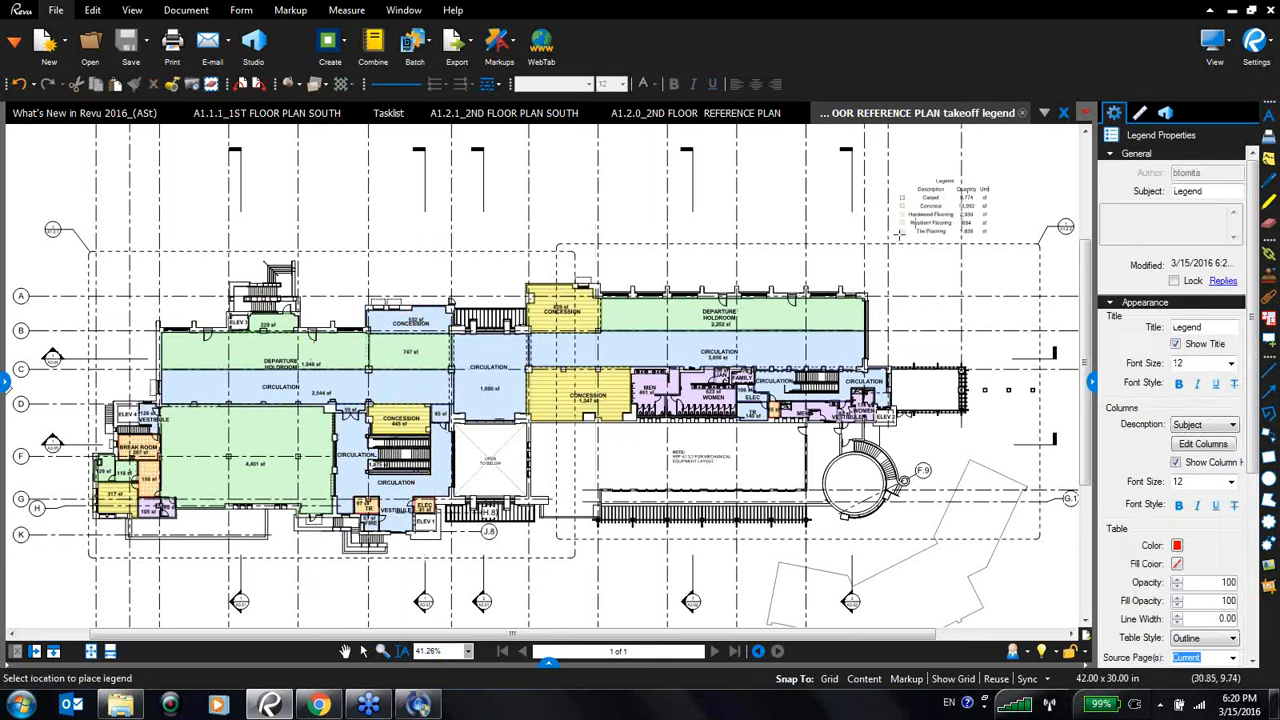
{"action": "left_click", "coordinate": [920, 193]}
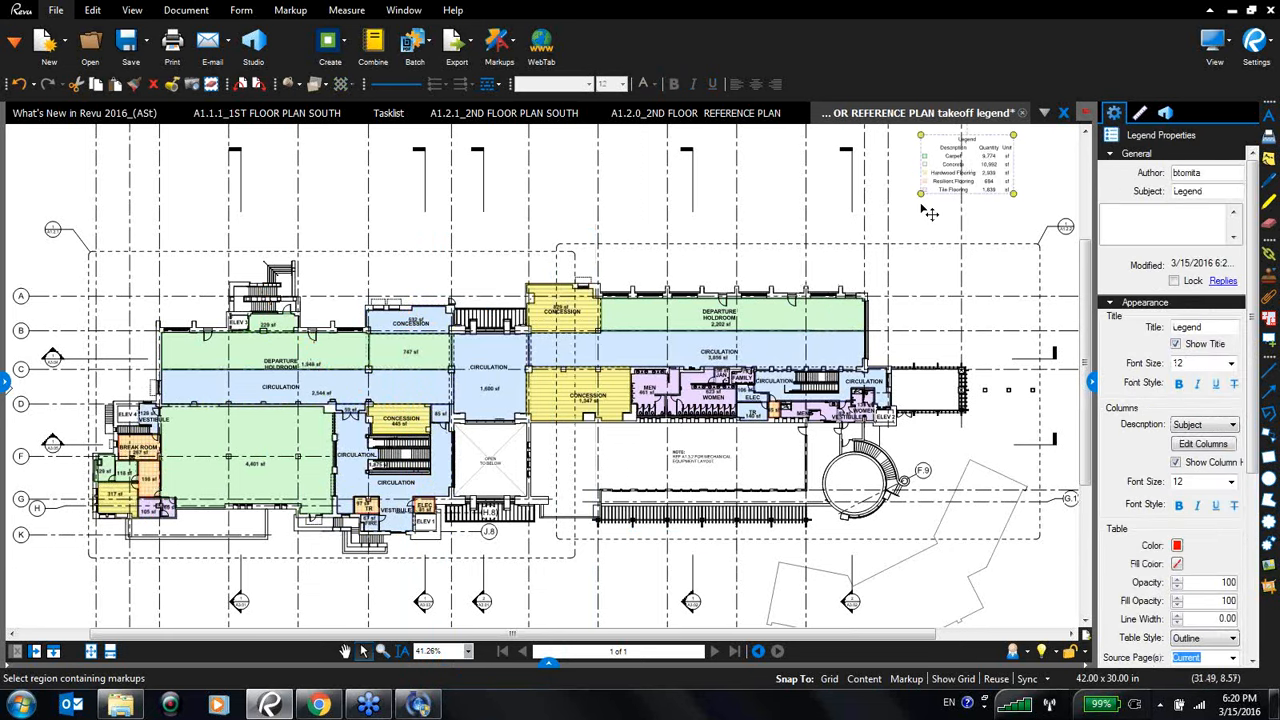
- Enlarge the legend and move it so its text is readable above the plan
{"action": "left_click_drag", "start_coordinate": [1015, 133], "coordinate": [812, 262]}
{"action": "left_click_drag", "start_coordinate": [915, 217], "coordinate": [860, 235]}
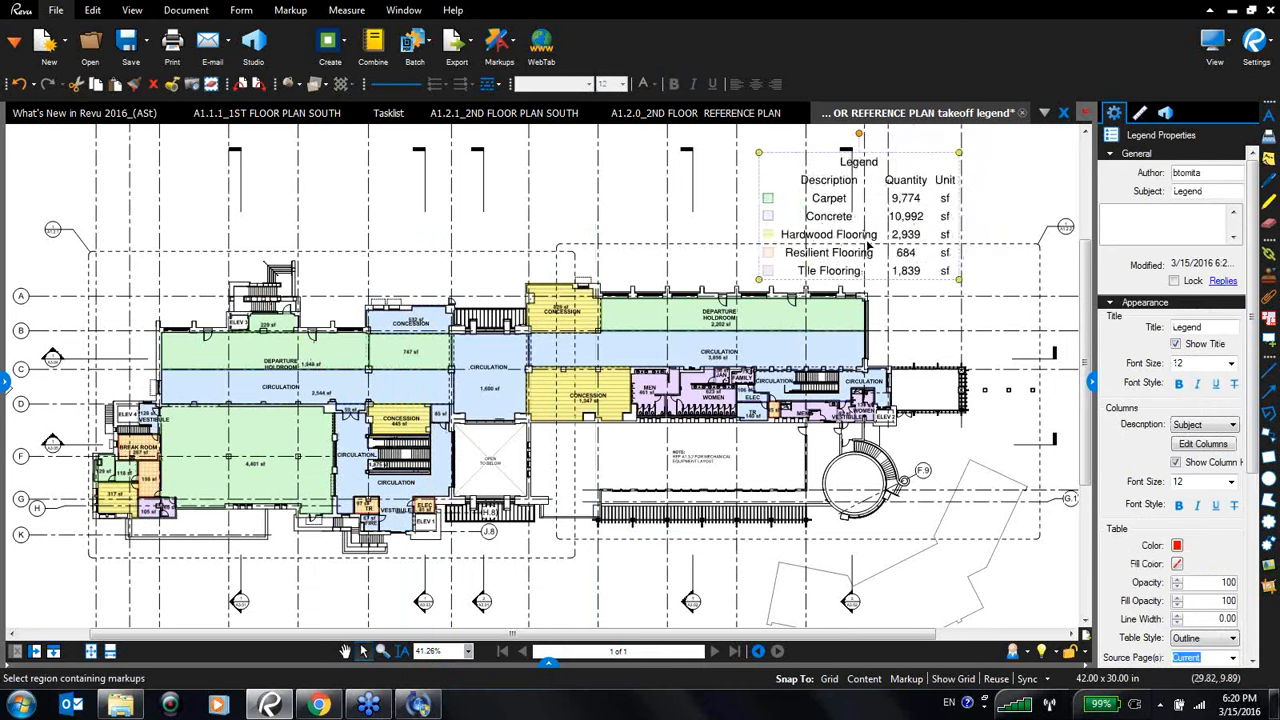
{"action": "mouse_move", "coordinate": [958, 279]}
{"action": "left_mouse_down"}
{"action": "mouse_move", "coordinate": [986, 292]}
{"action": "mouse_move", "coordinate": [972, 290]}
{"action": "left_mouse_up"}
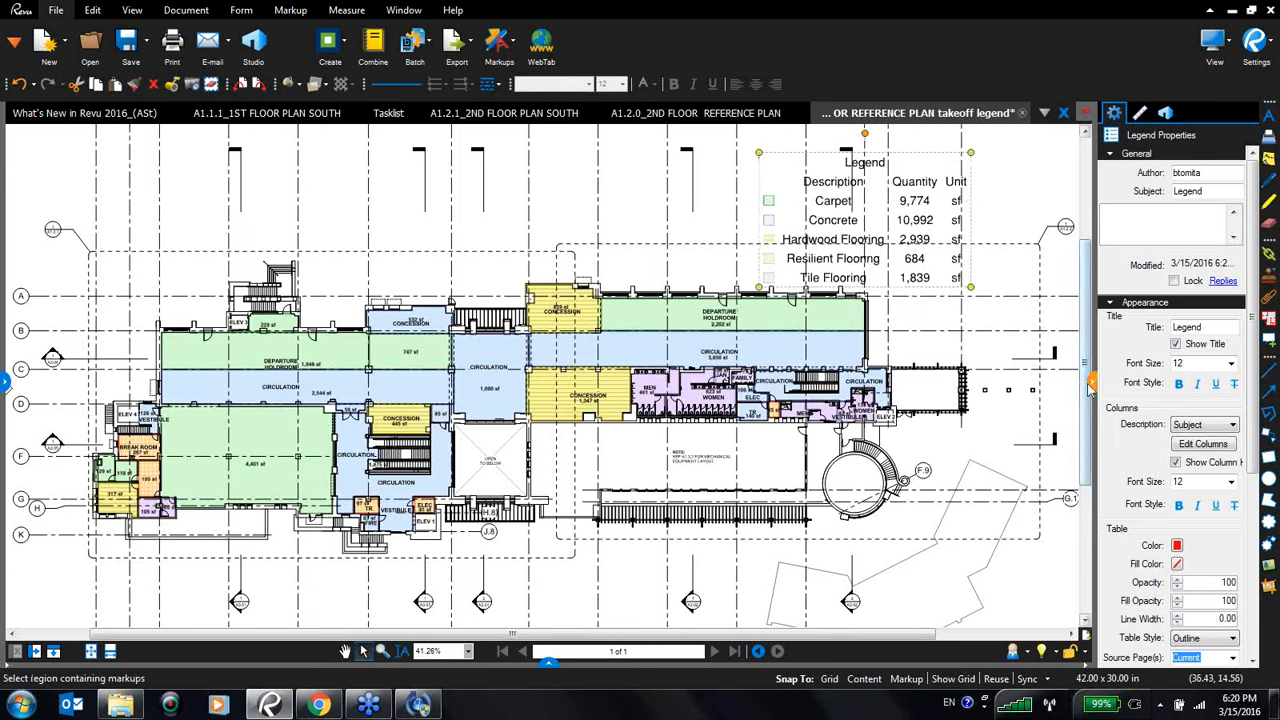
- Set the legend title to Flooring Measurements
{"action": "left_click_drag", "start_coordinate": [1096, 390], "coordinate": [1072, 386]}
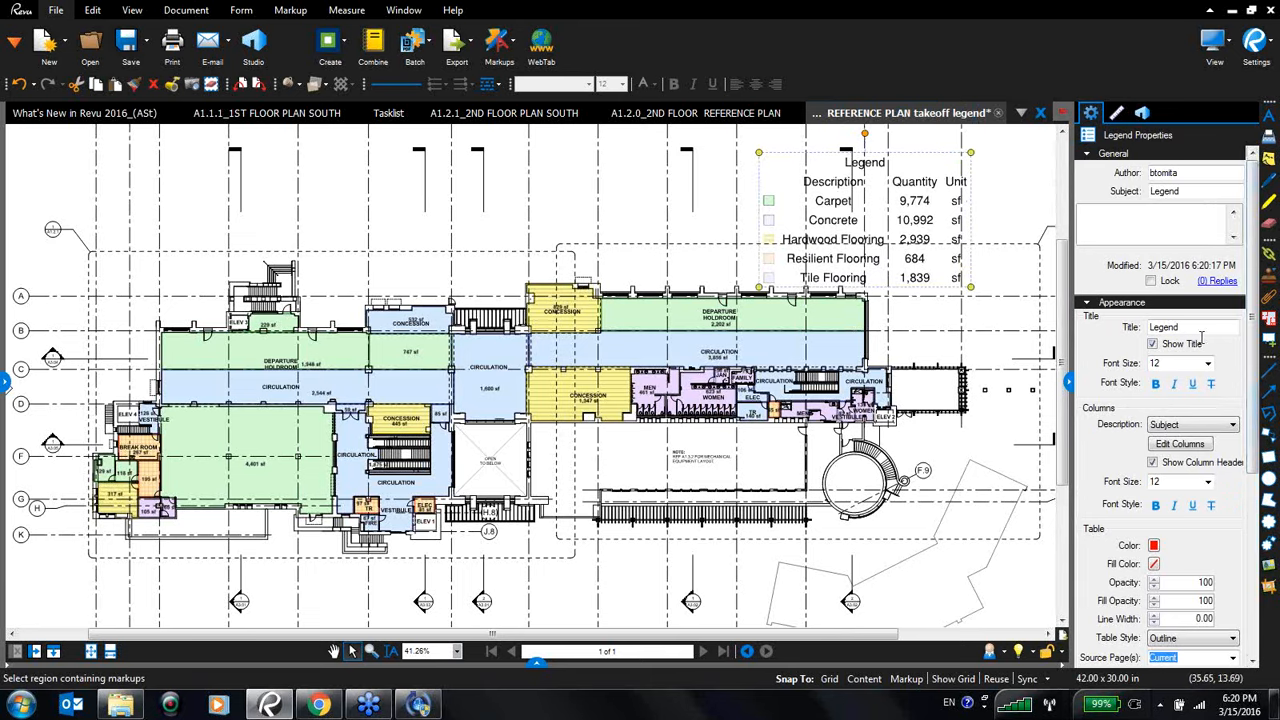
{"action": "left_click", "coordinate": [1143, 326]}
{"action": "type", "text": "Flooring Measurements"}
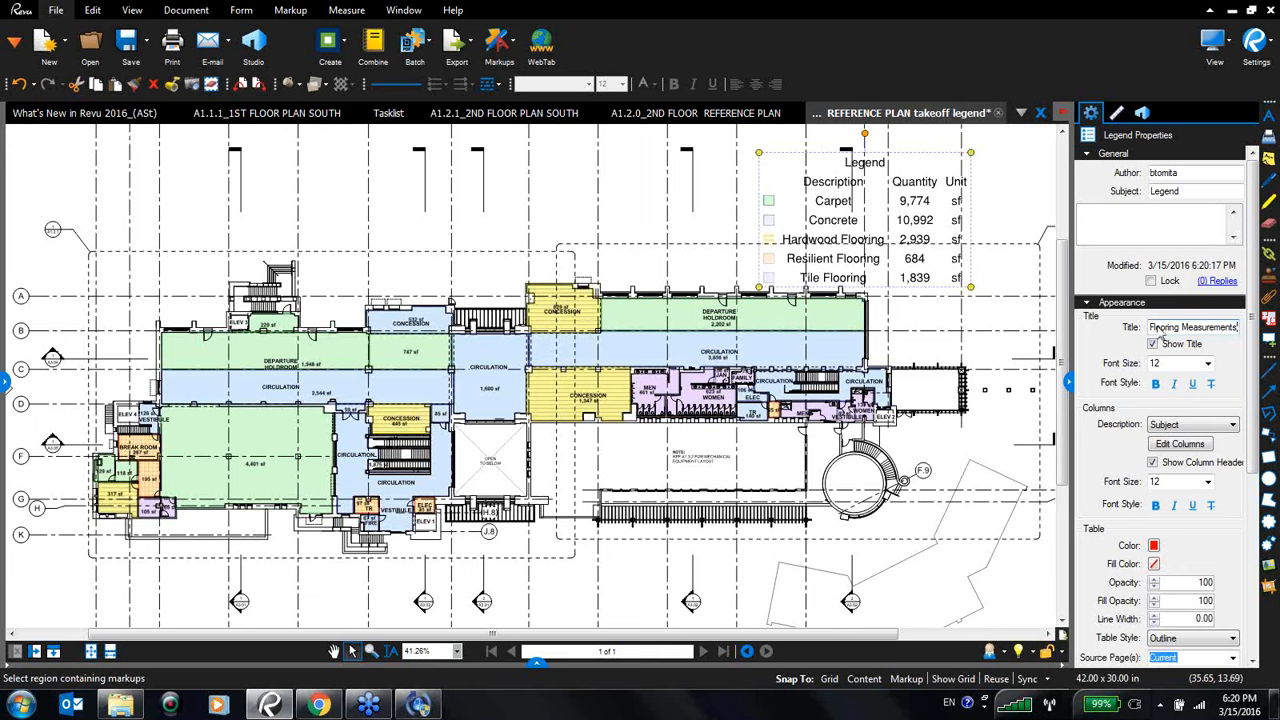
- Edit the legend columns to include the Material column alongside Description, Quantity and Unit
{"action": "left_click", "coordinate": [1183, 444]}
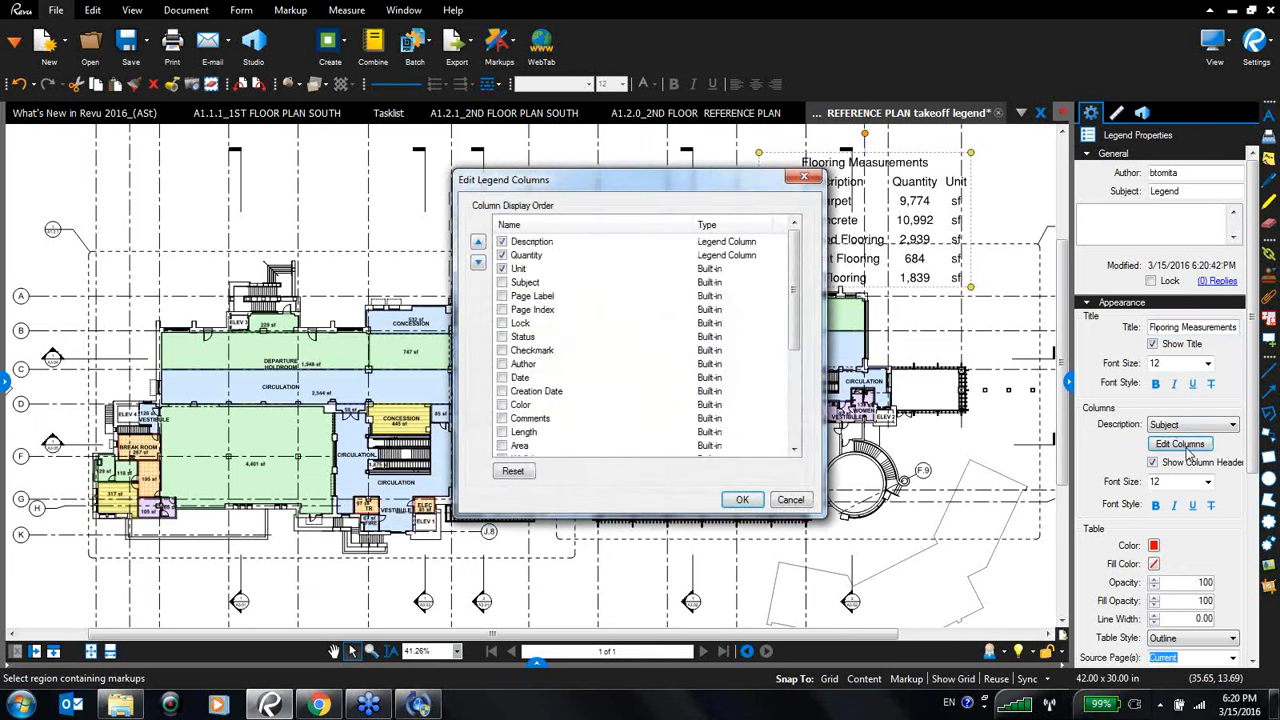
{"action": "left_click_drag", "start_coordinate": [668, 186], "coordinate": [380, 182]}
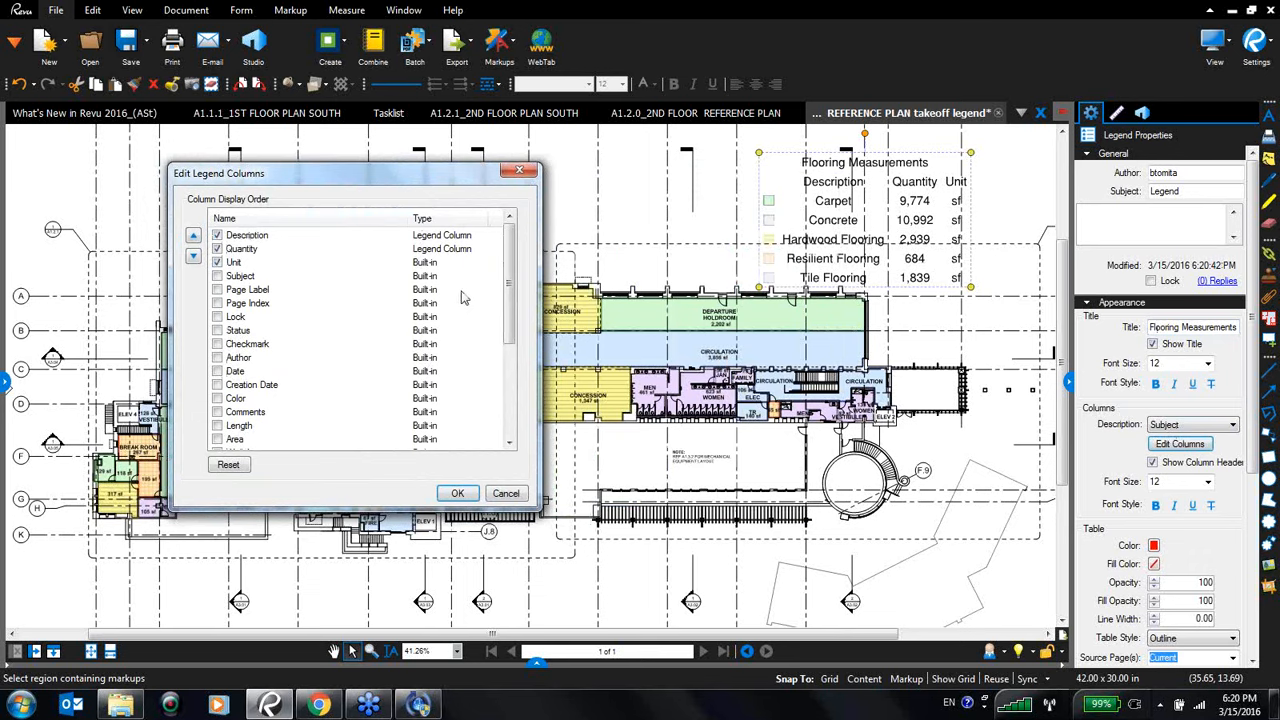
{"action": "left_click_drag", "start_coordinate": [511, 325], "coordinate": [517, 428]}
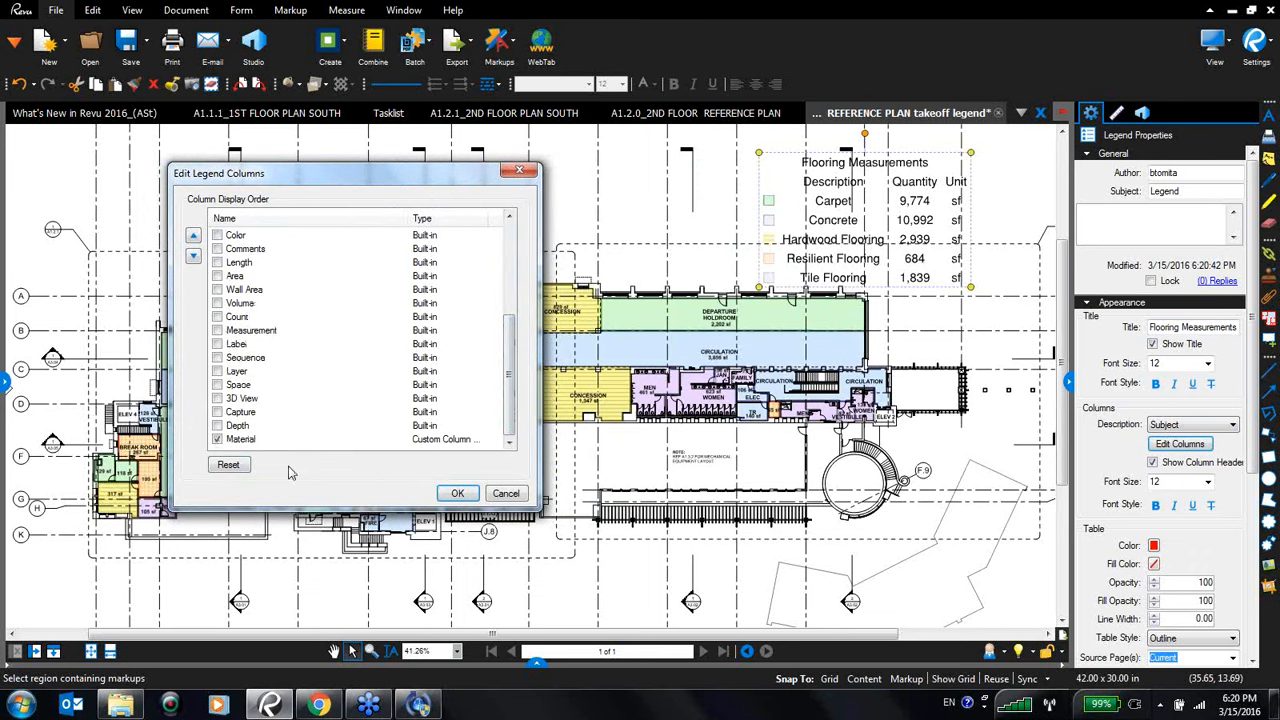
{"action": "left_click", "coordinate": [457, 494]}
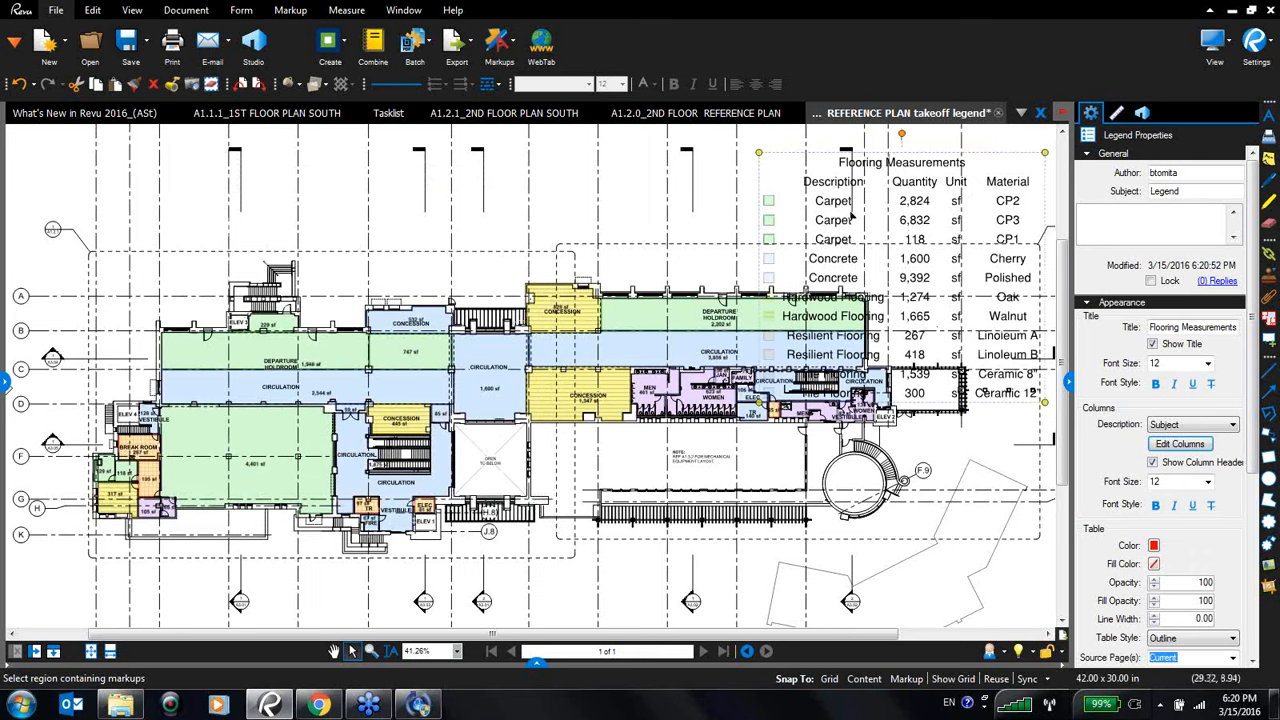
- Move the legend and set its table fill color to white
{"action": "left_click_drag", "start_coordinate": [851, 216], "coordinate": [822, 208]}
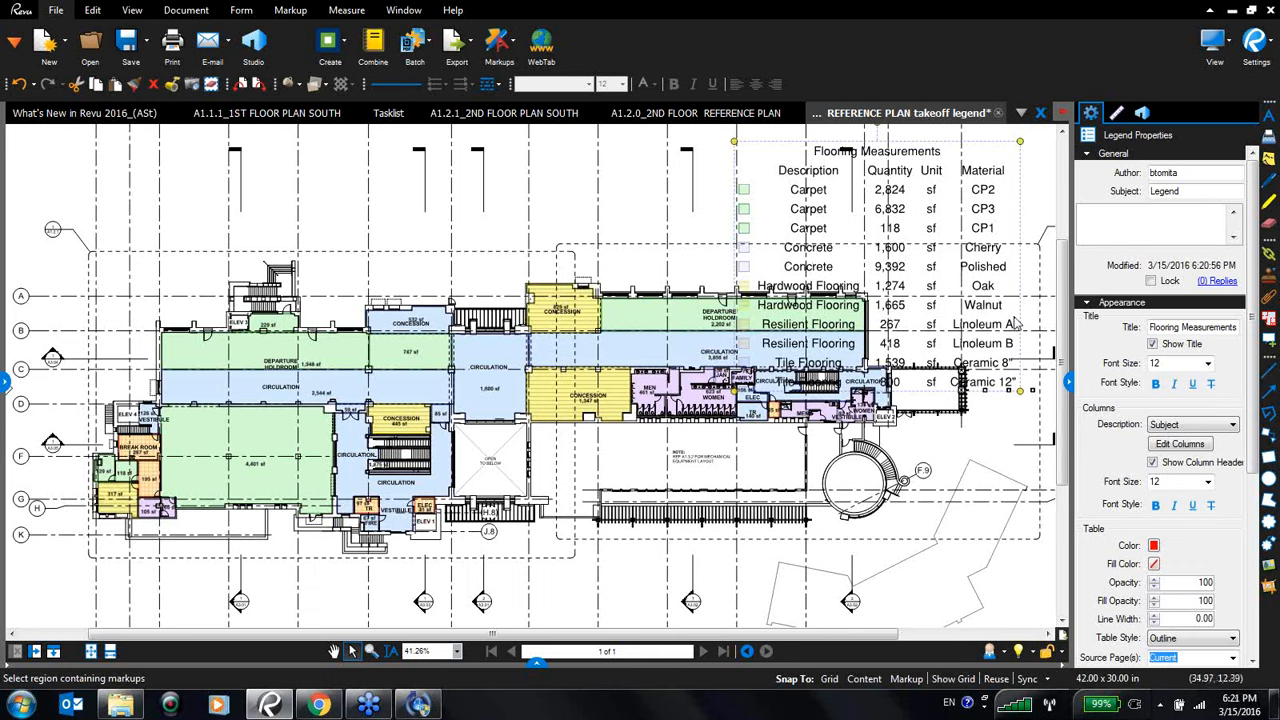
{"action": "left_click", "coordinate": [1155, 565]}
{"action": "left_click", "coordinate": [1233, 670]}
{"action": "left_click_drag", "start_coordinate": [820, 216], "coordinate": [784, 214]}
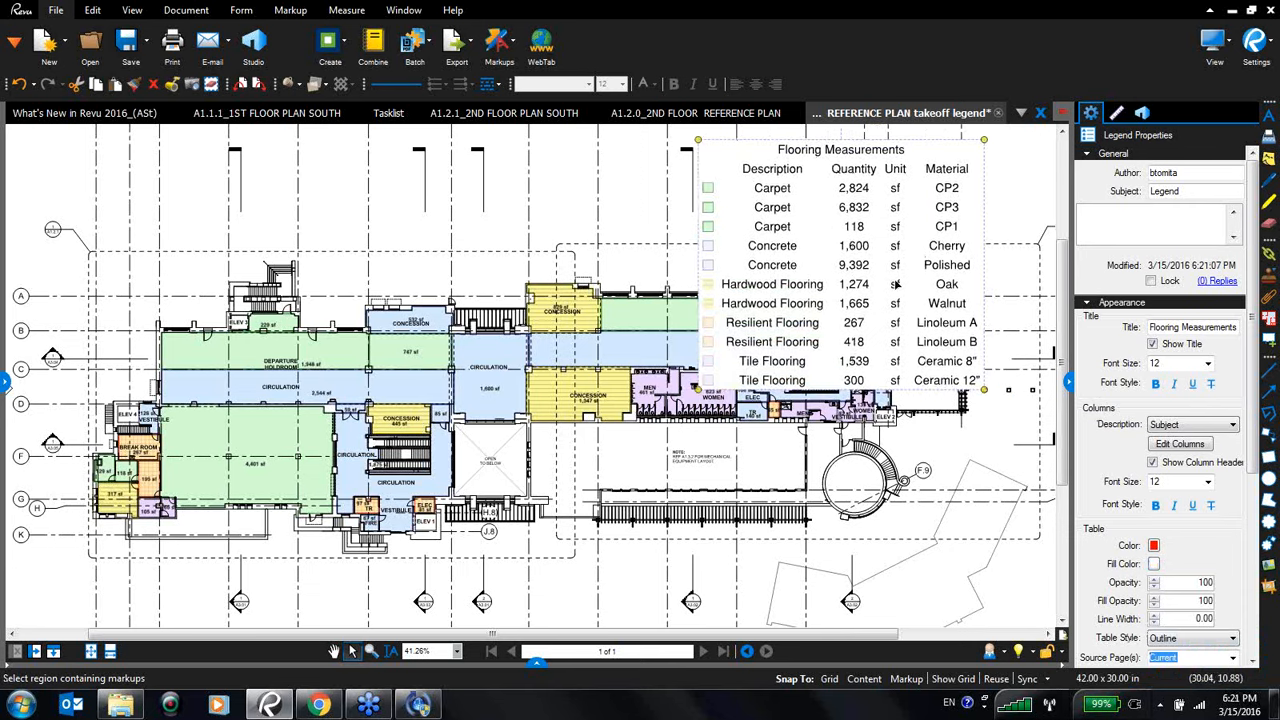
- Set the legend table's line color to black and its table style to Gridlines
{"action": "left_click", "coordinate": [1154, 547]}
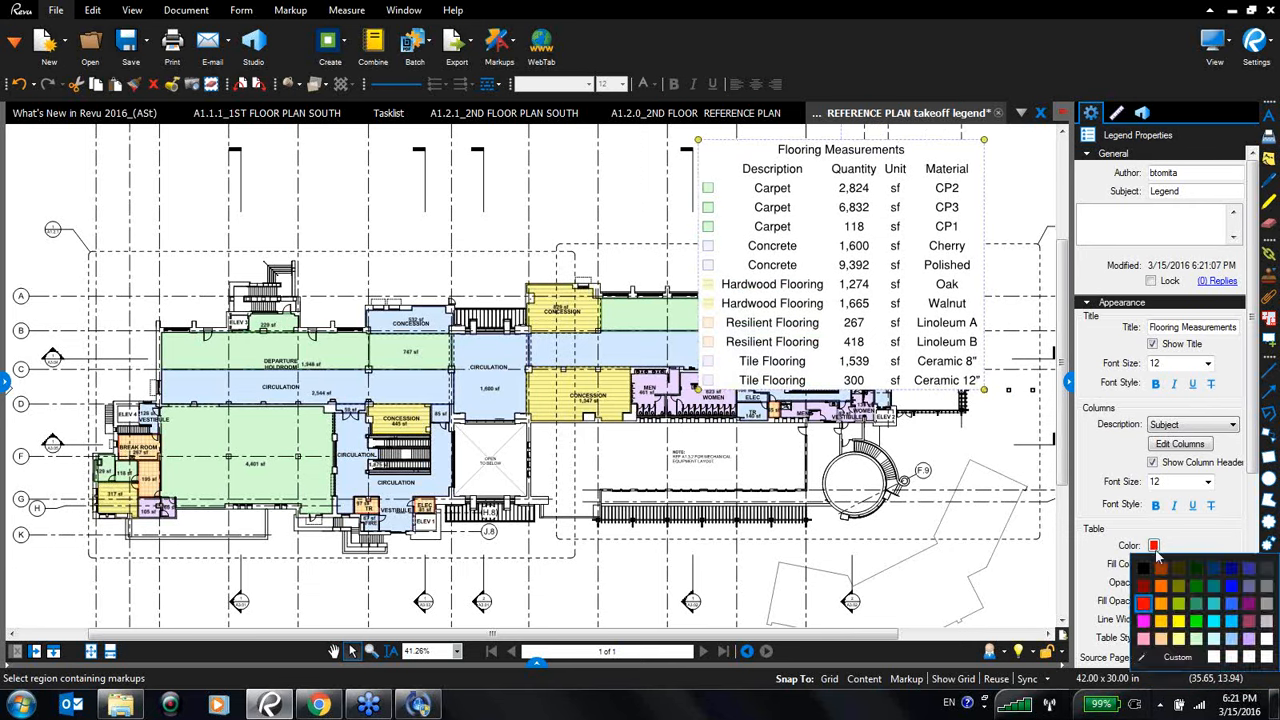
{"action": "left_click", "coordinate": [1146, 567]}
{"action": "scroll", "coordinate": [1200, 500], "scroll_direction": "down", "scroll_amount": 3}
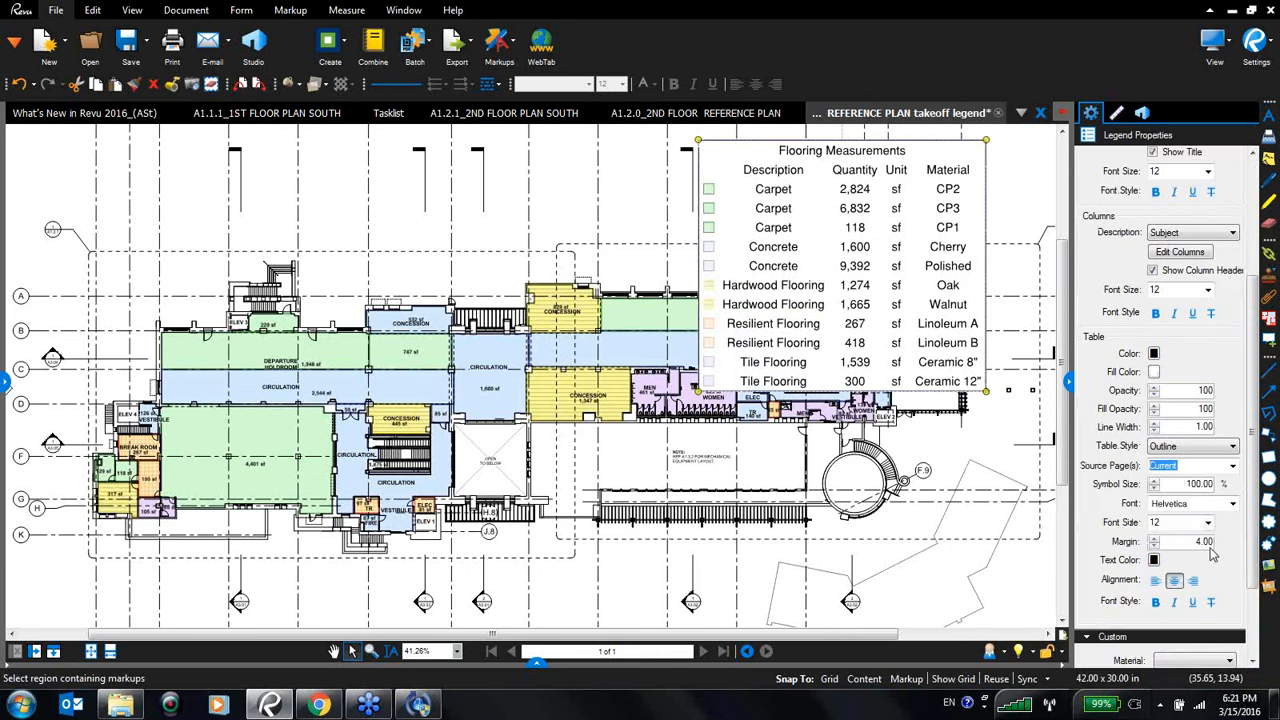
{"action": "left_click", "coordinate": [1213, 450]}
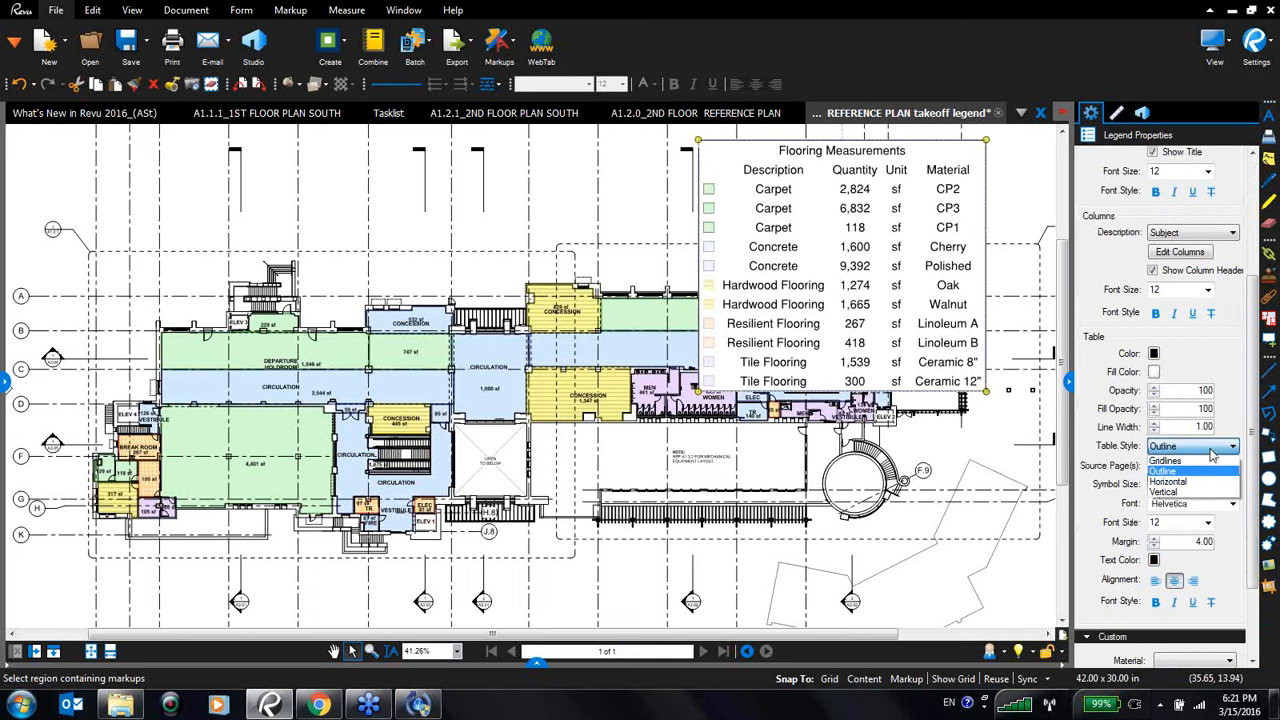
{"action": "left_click", "coordinate": [1166, 460]}
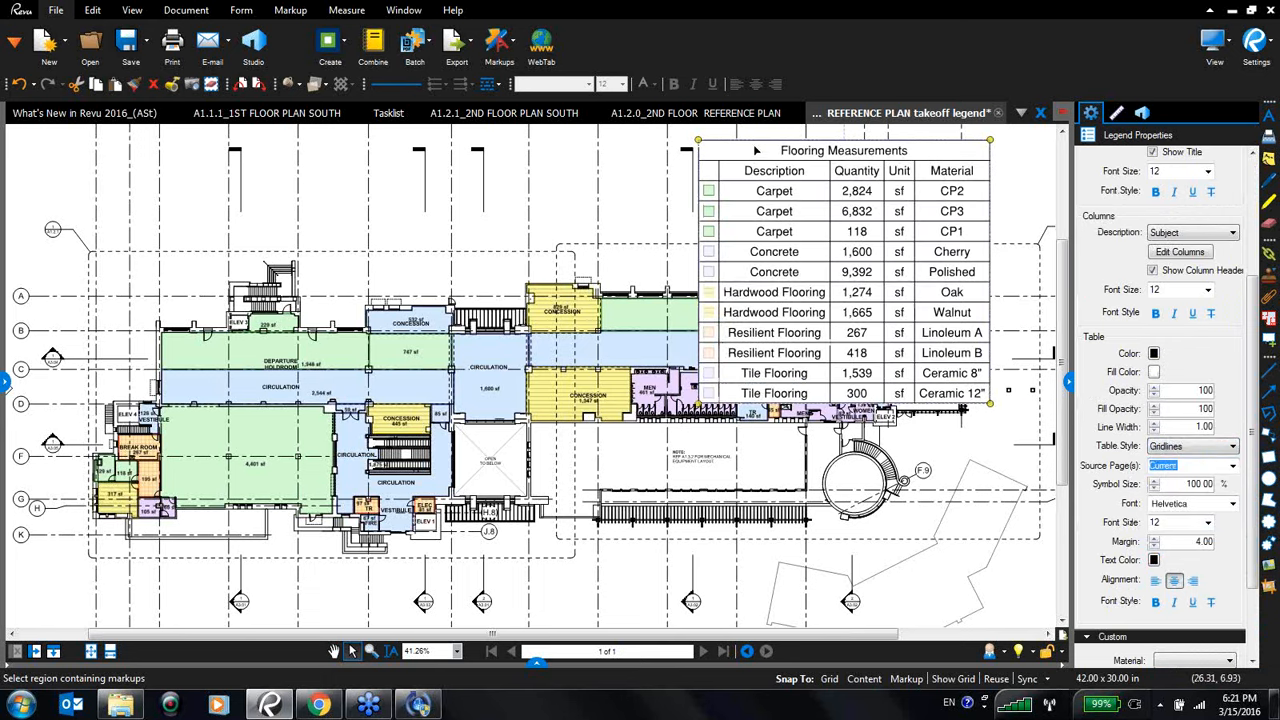
- Reposition the legend and save its current properties as the default legend style
{"action": "left_click_drag", "start_coordinate": [757, 150], "coordinate": [795, 150]}
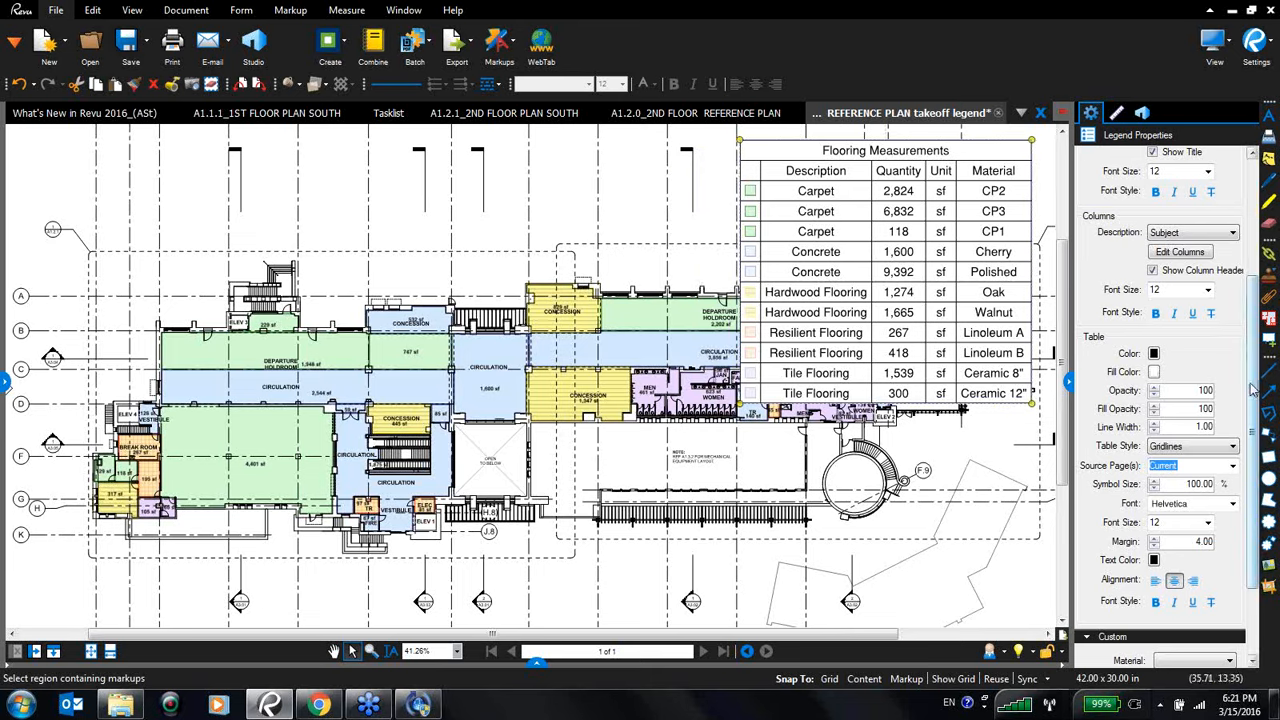
{"action": "left_click_drag", "start_coordinate": [1256, 389], "coordinate": [1257, 485]}
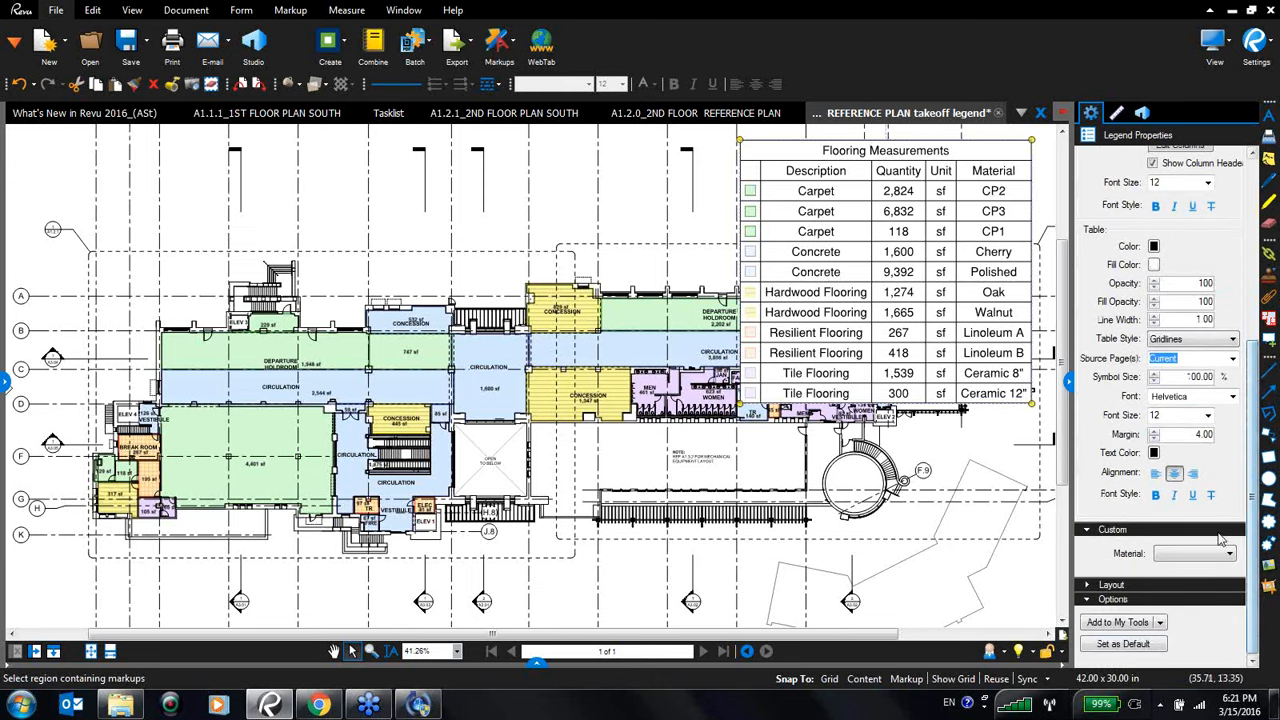
{"action": "left_click", "coordinate": [1145, 650]}
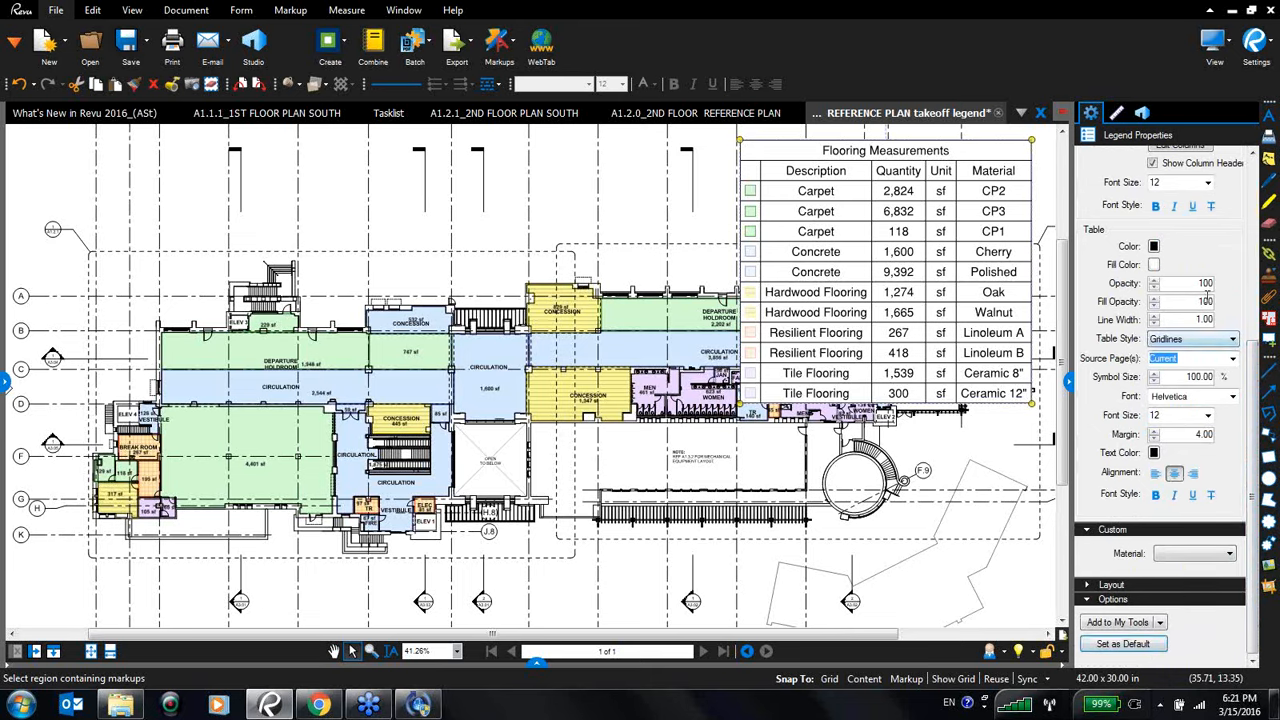
{"action": "mouse_move", "coordinate": [936, 150]}
{"action": "left_mouse_down"}
{"action": "mouse_move", "coordinate": [954, 146]}
{"action": "mouse_move", "coordinate": [943, 150]}
{"action": "left_mouse_up"}
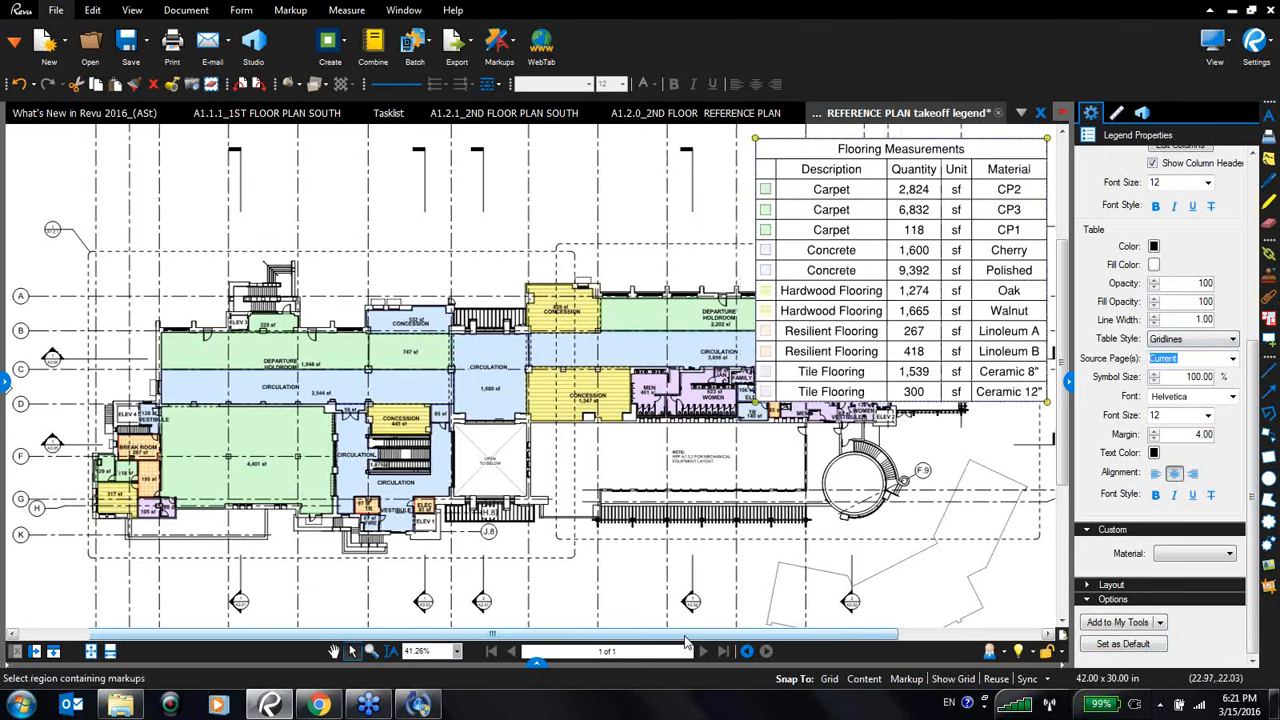
- Paste a copy of the Departure Holdroom carpet area measurement, move it beside the plan, then delete it
{"action": "left_click_drag", "start_coordinate": [680, 635], "coordinate": [761, 635]}
{"action": "left_click_drag", "start_coordinate": [742, 154], "coordinate": [832, 150]}
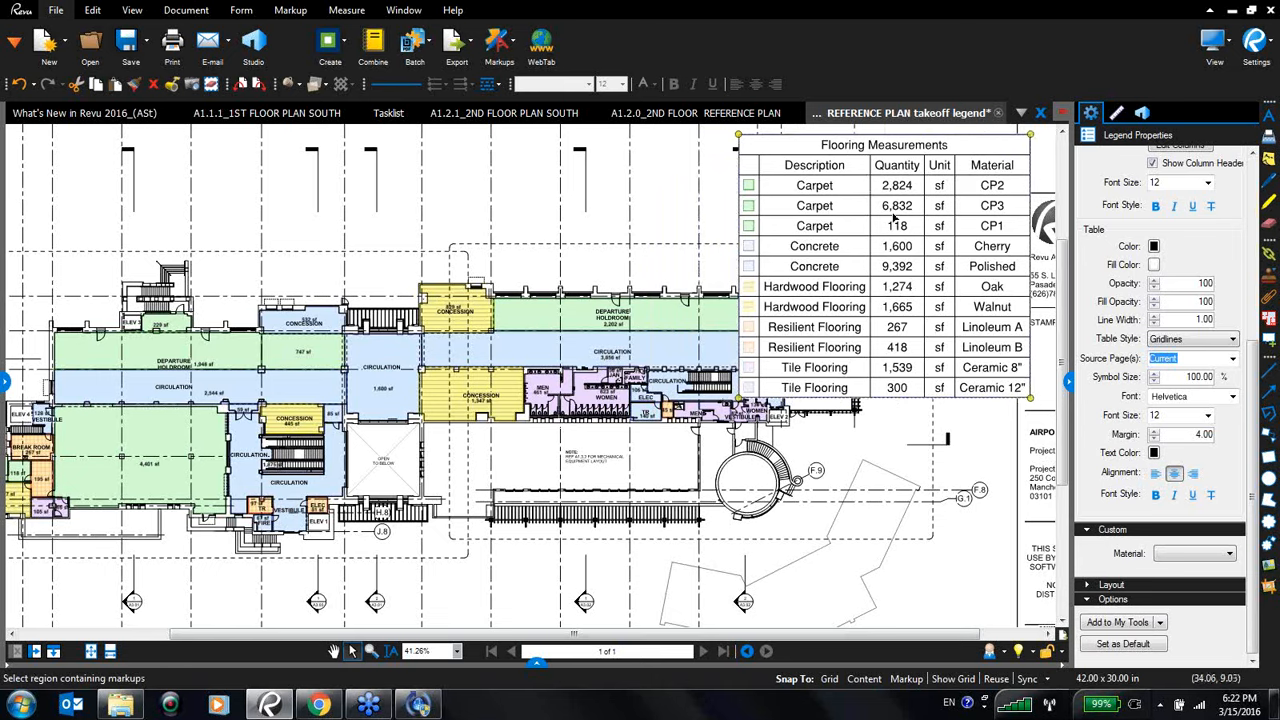
{"action": "left_click", "coordinate": [630, 321]}
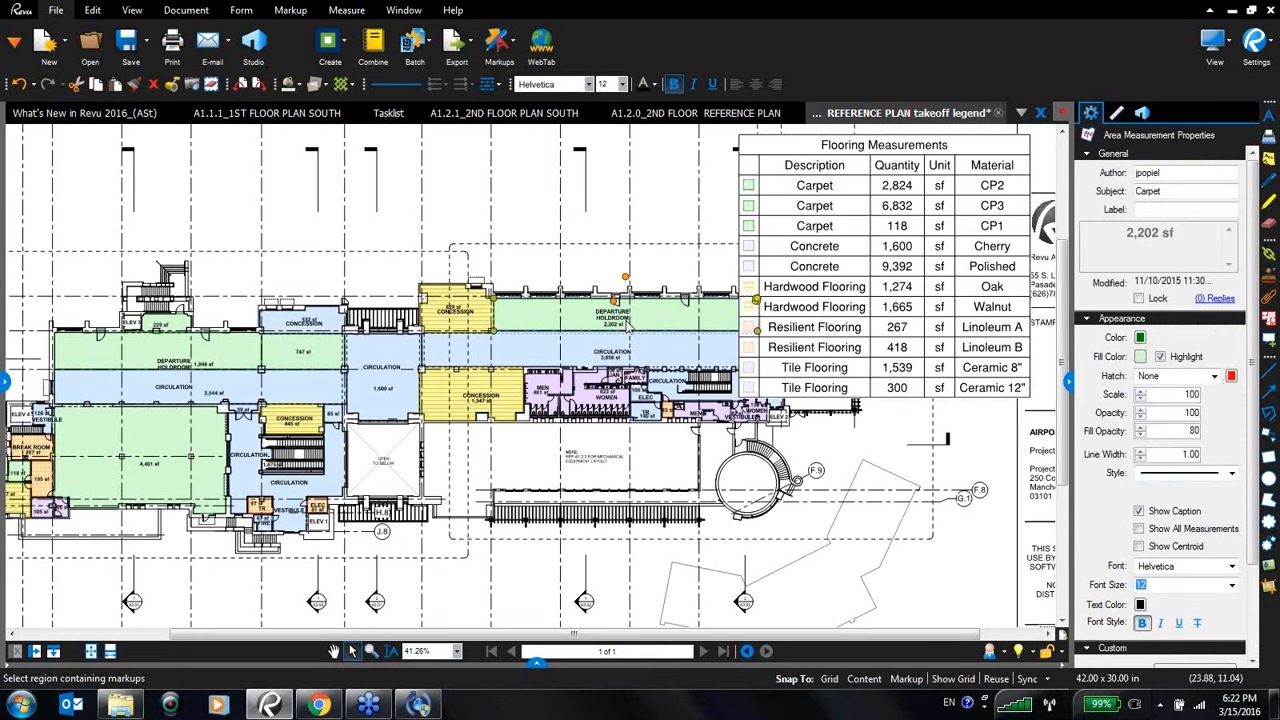
{"action": "key", "text": "ctrl+v"}
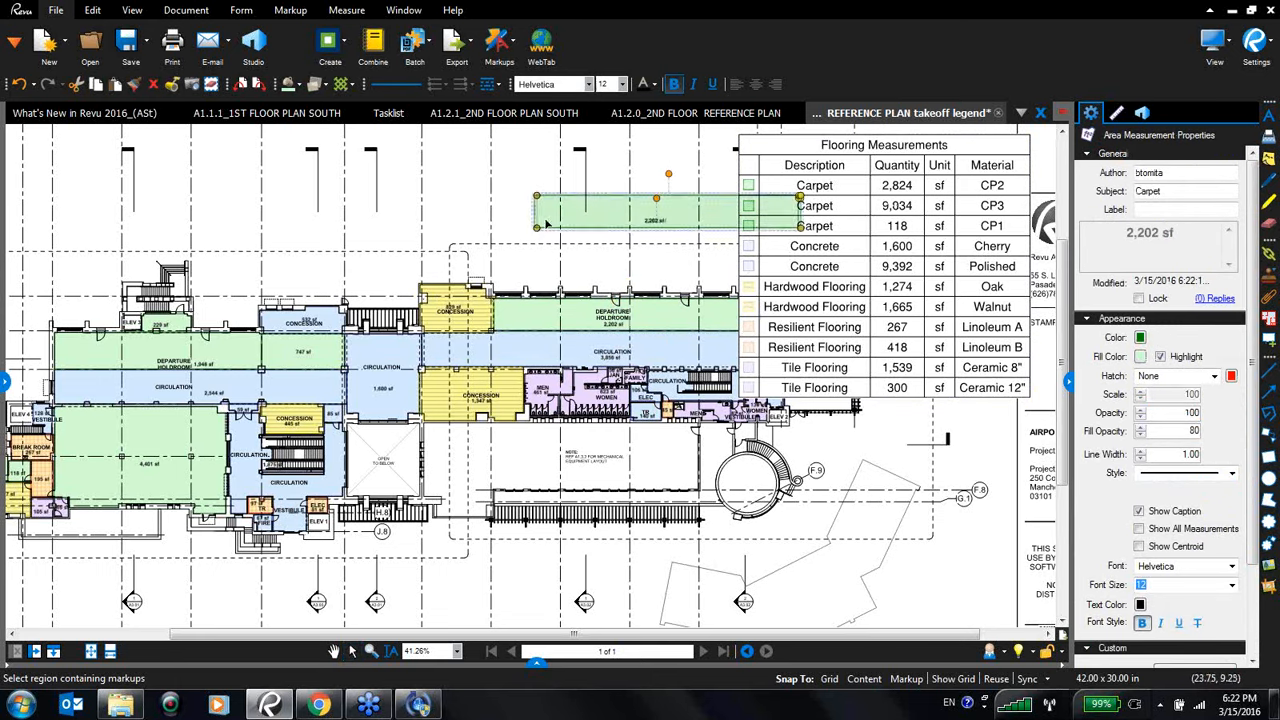
{"action": "left_click_drag", "start_coordinate": [546, 222], "coordinate": [466, 226]}
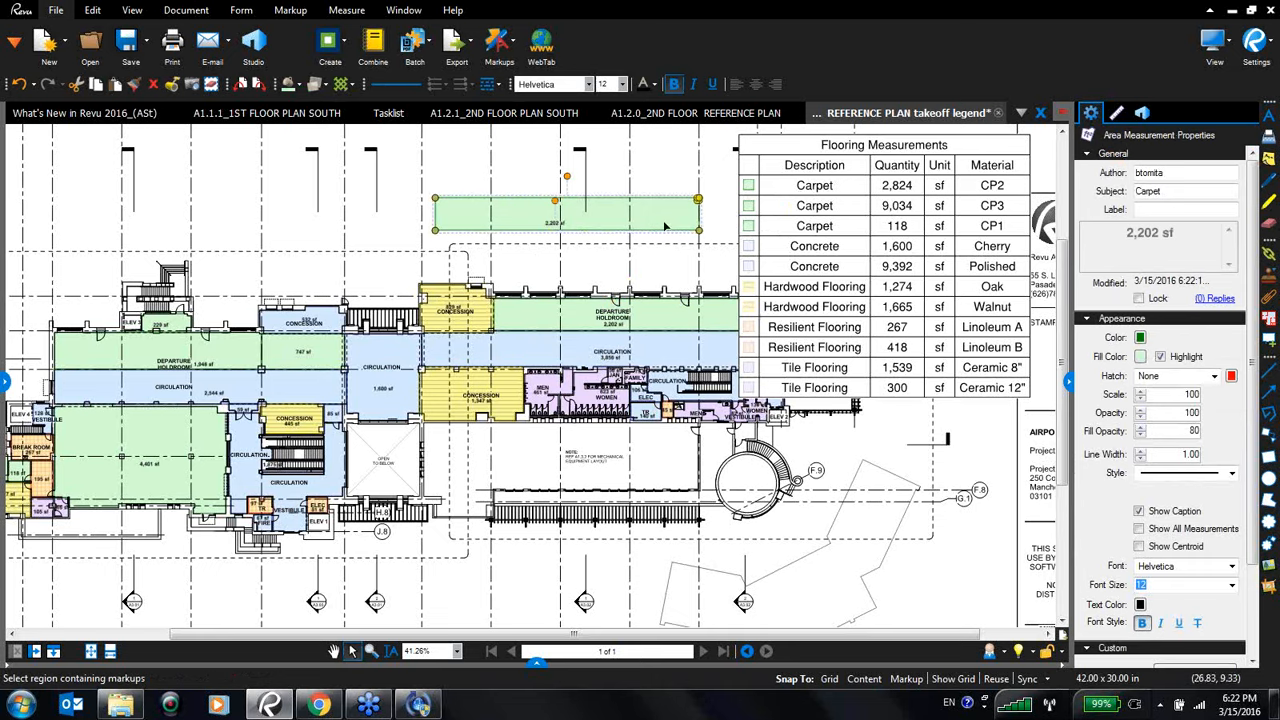
{"action": "key", "text": "Delete"}
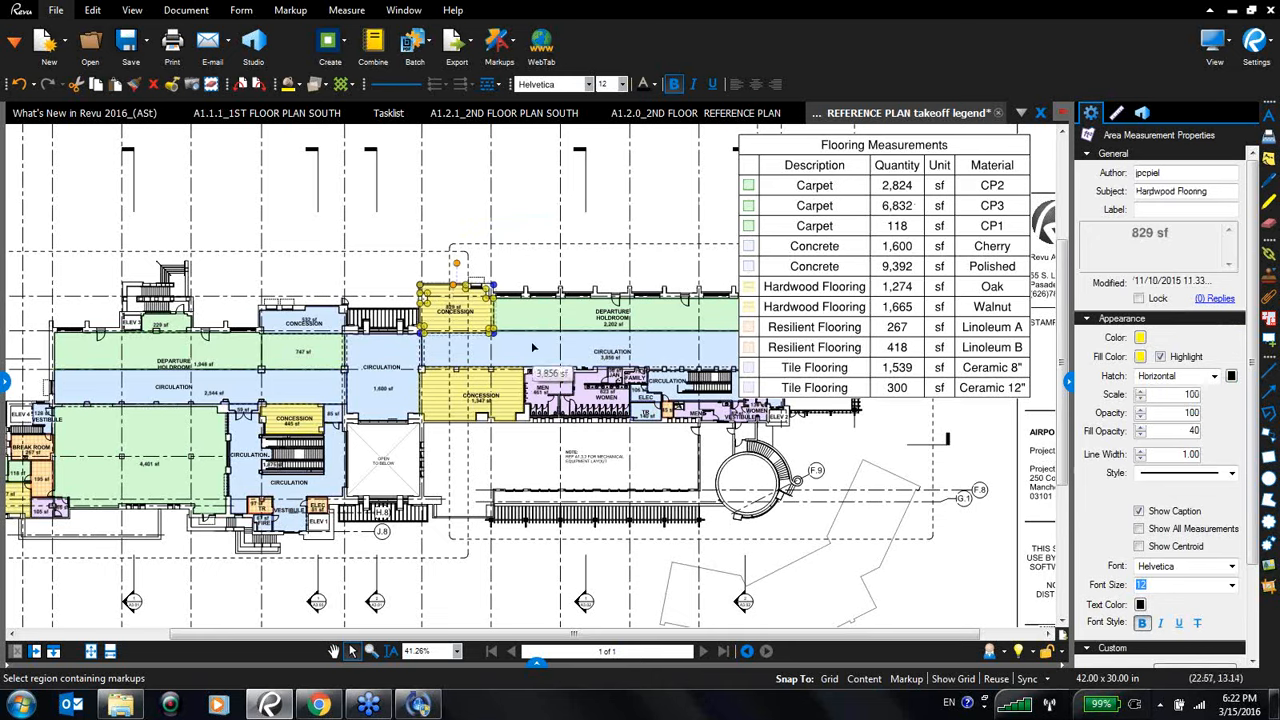
- Select the legend and fine-tune its position near the sheet's title block
{"action": "left_click", "coordinate": [1000, 369]}
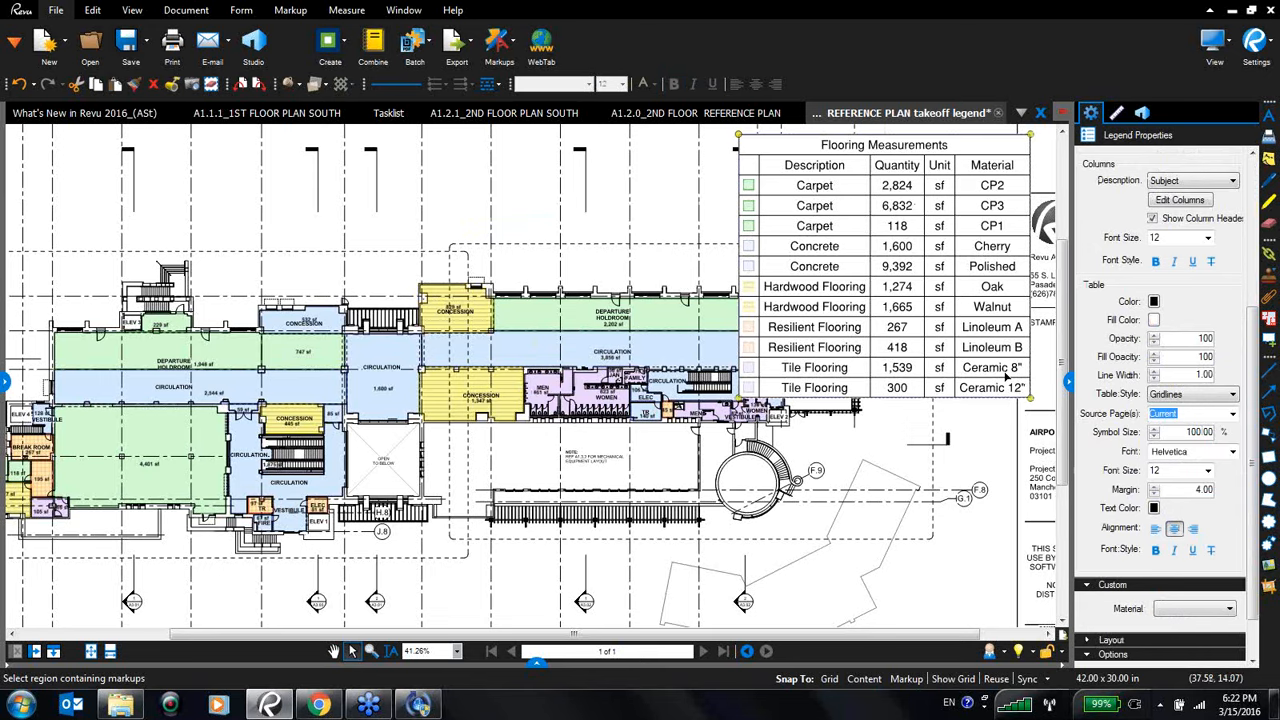
{"action": "scroll", "coordinate": [800, 368], "scroll_direction": "up", "scroll_amount": 1}
{"action": "scroll", "coordinate": [800, 368], "scroll_direction": "down", "scroll_amount": 4}
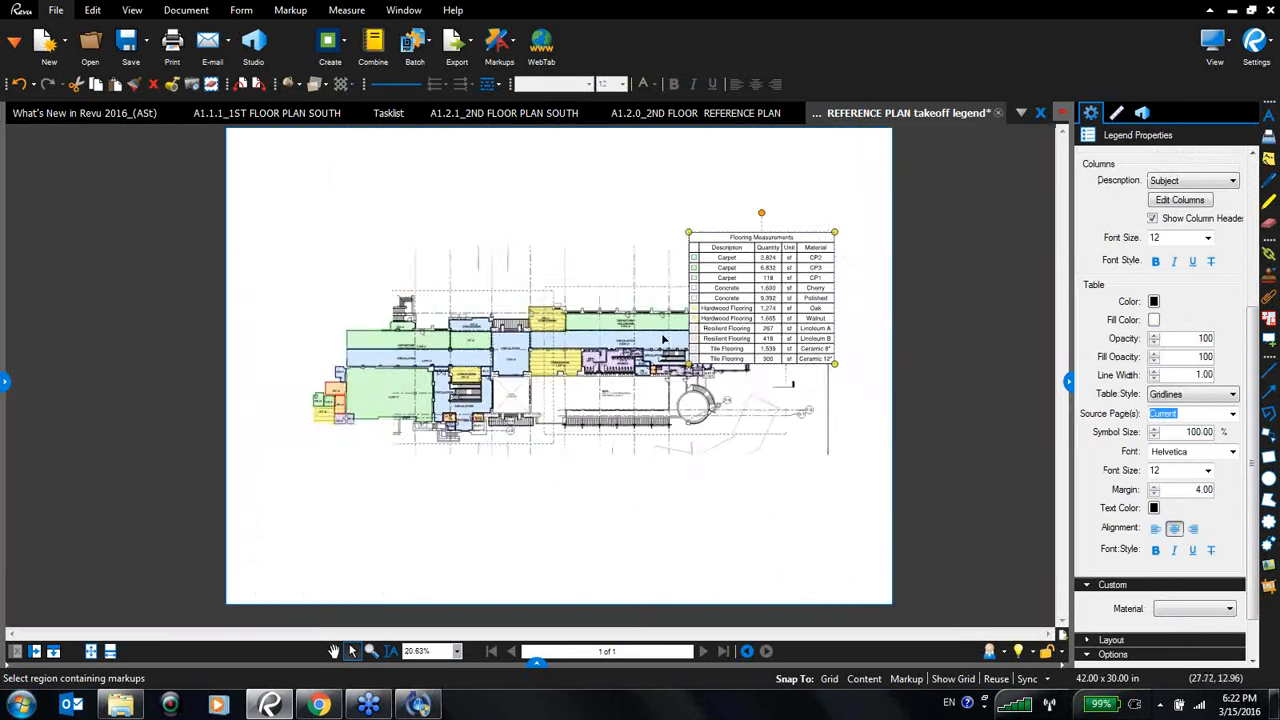
{"action": "left_click_drag", "start_coordinate": [740, 200], "coordinate": [748, 201]}
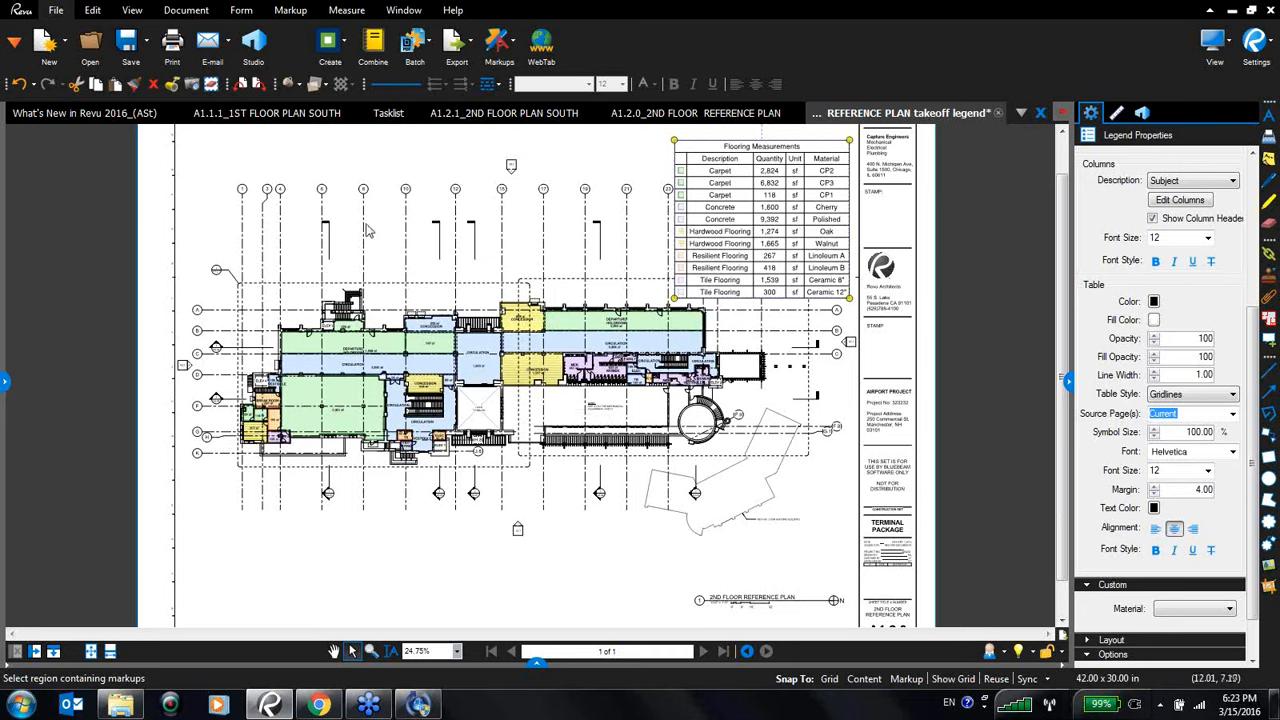
{"action": "left_click", "coordinate": [131, 10]}
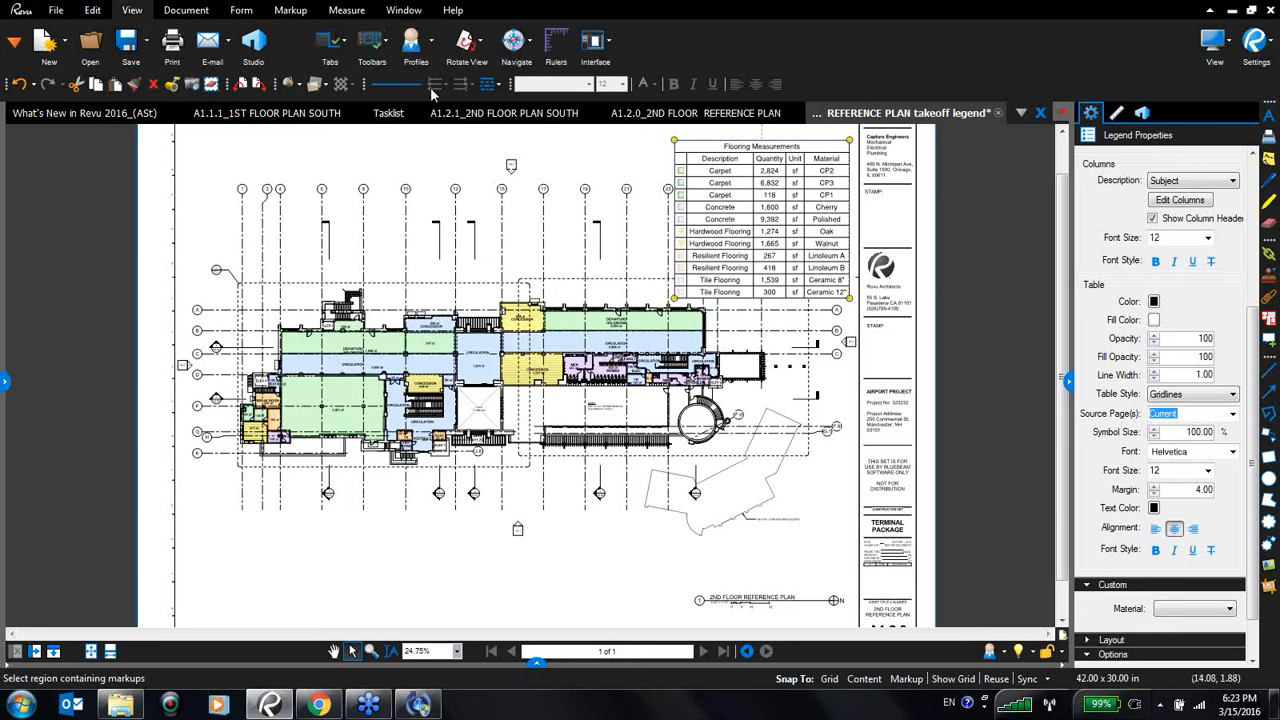
- Switch the interface to the Punch profile and widen the Tool Chest panel
{"action": "left_click", "coordinate": [436, 55]}
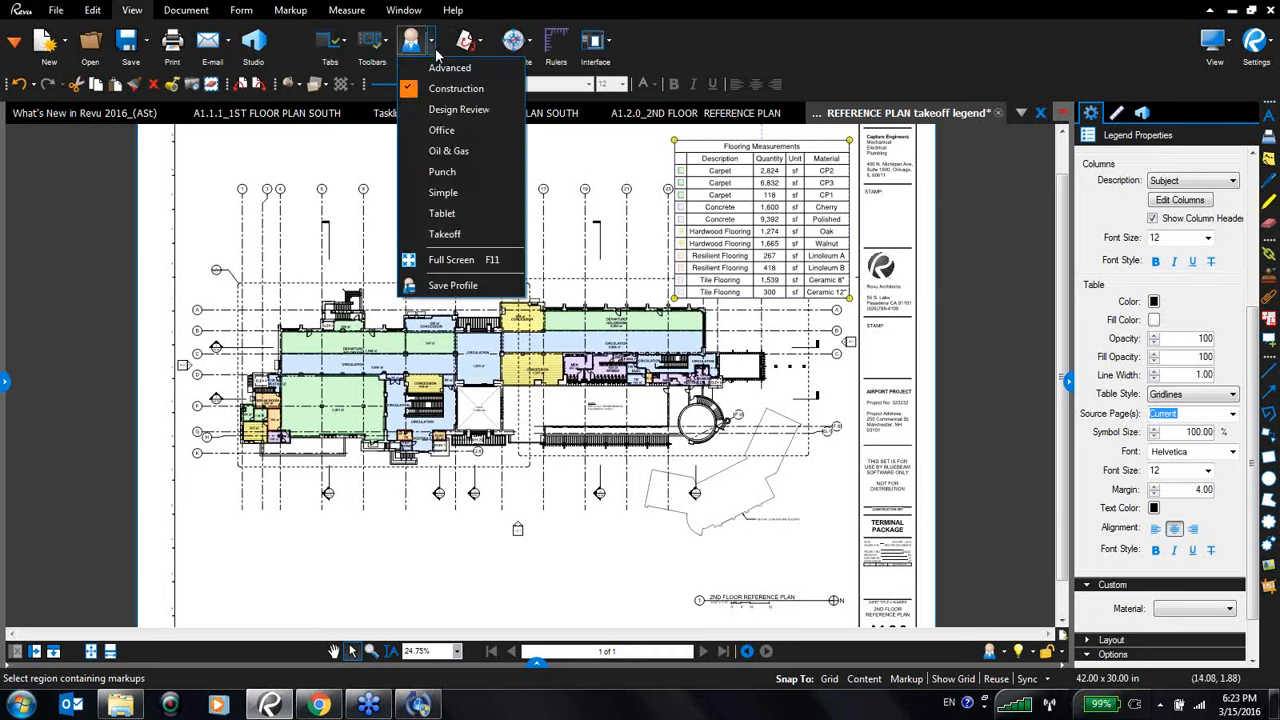
{"action": "left_click", "coordinate": [441, 172]}
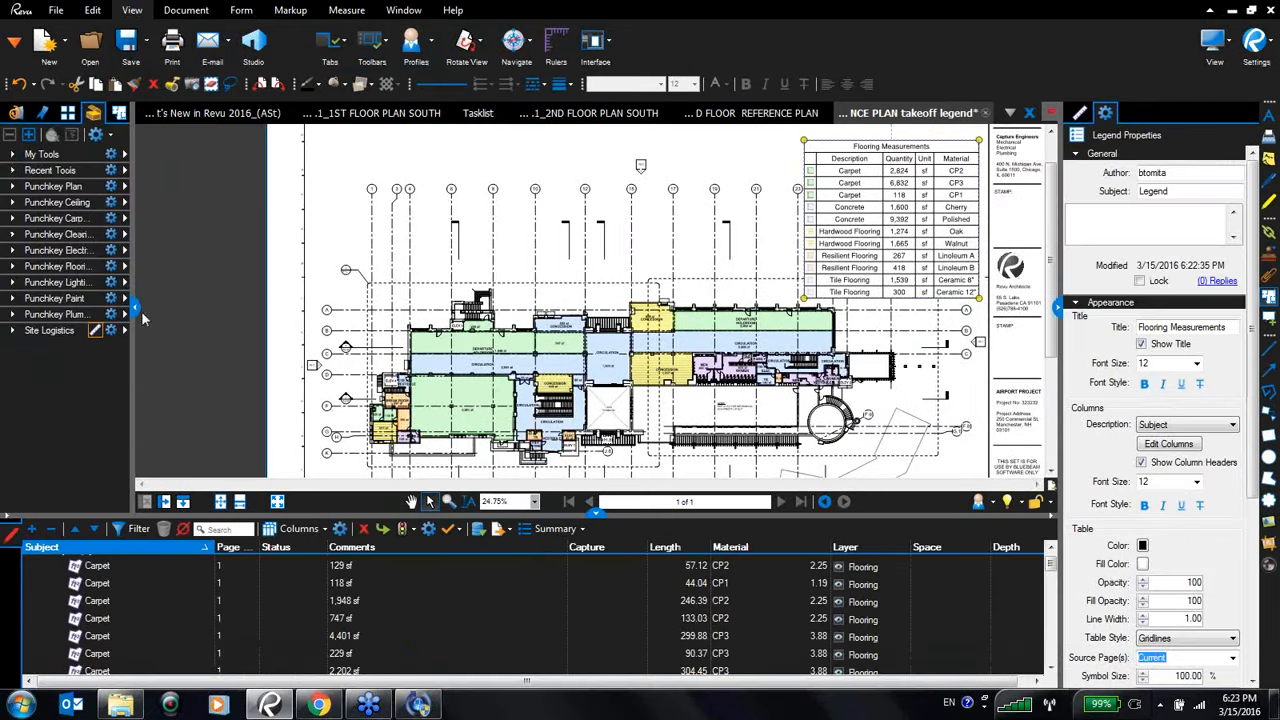
{"action": "left_click_drag", "start_coordinate": [136, 310], "coordinate": [152, 311]}
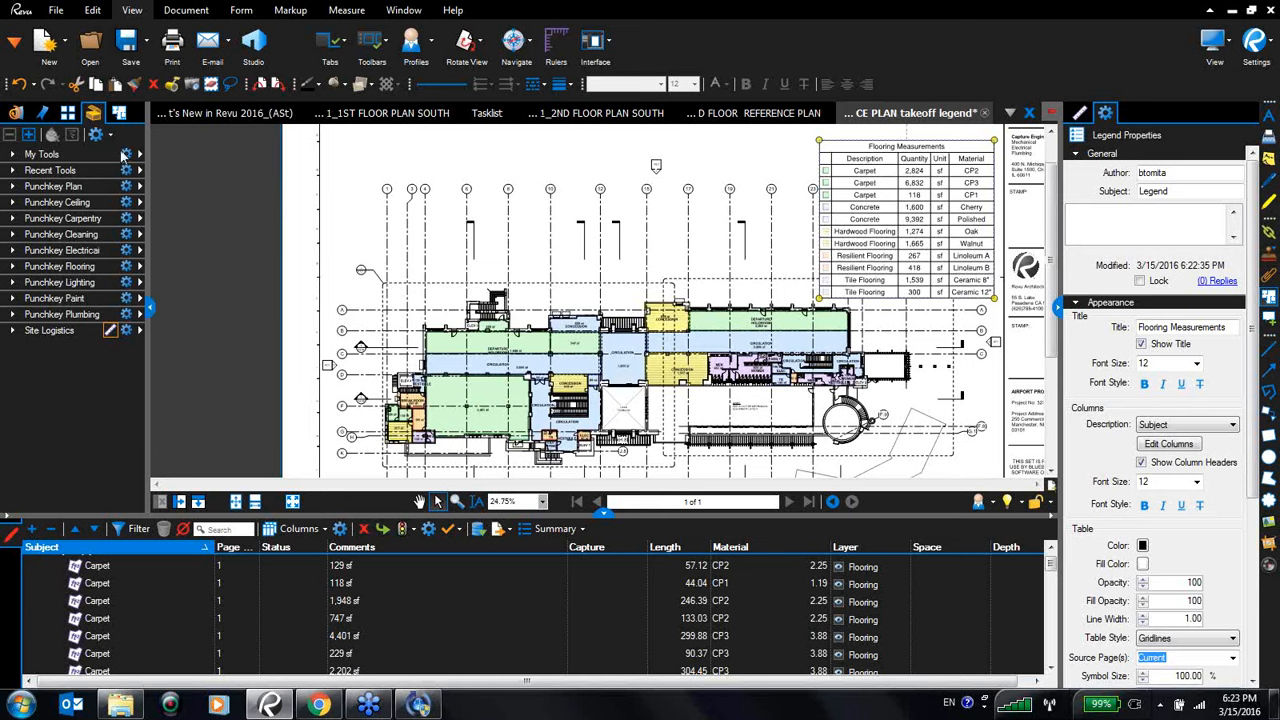
{"action": "left_click", "coordinate": [111, 136]}
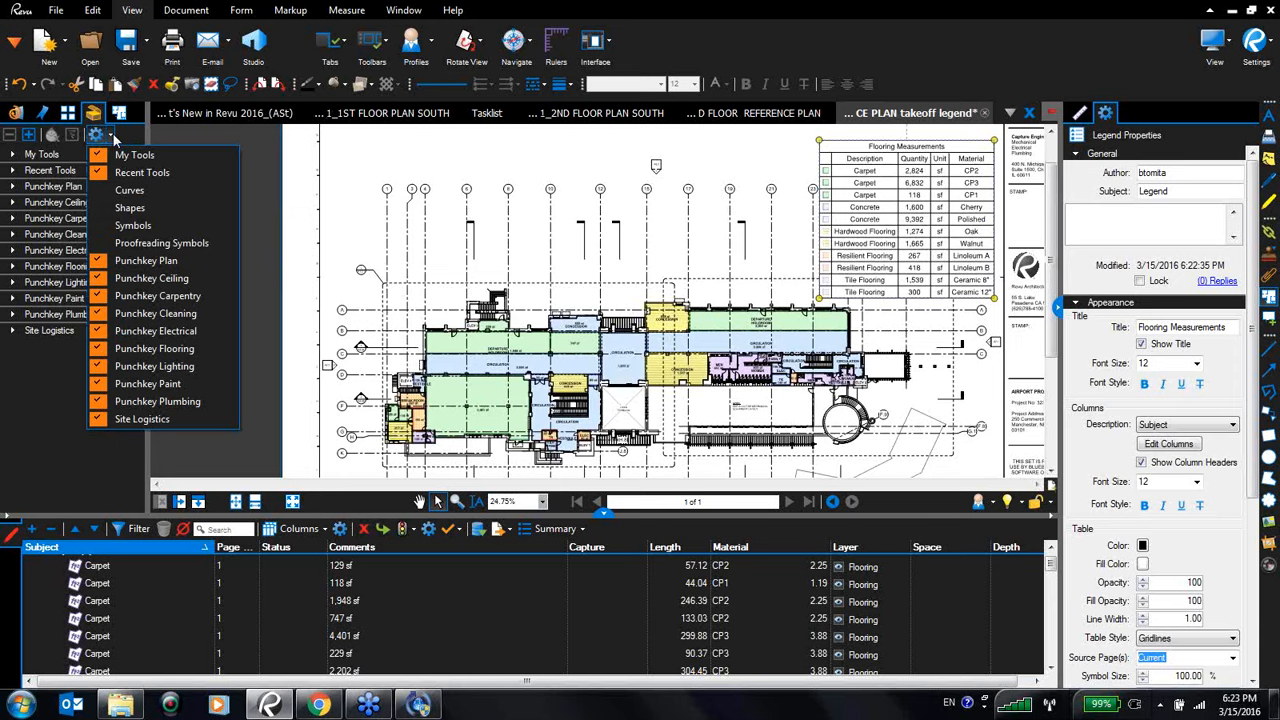
{"action": "left_click", "coordinate": [204, 151]}
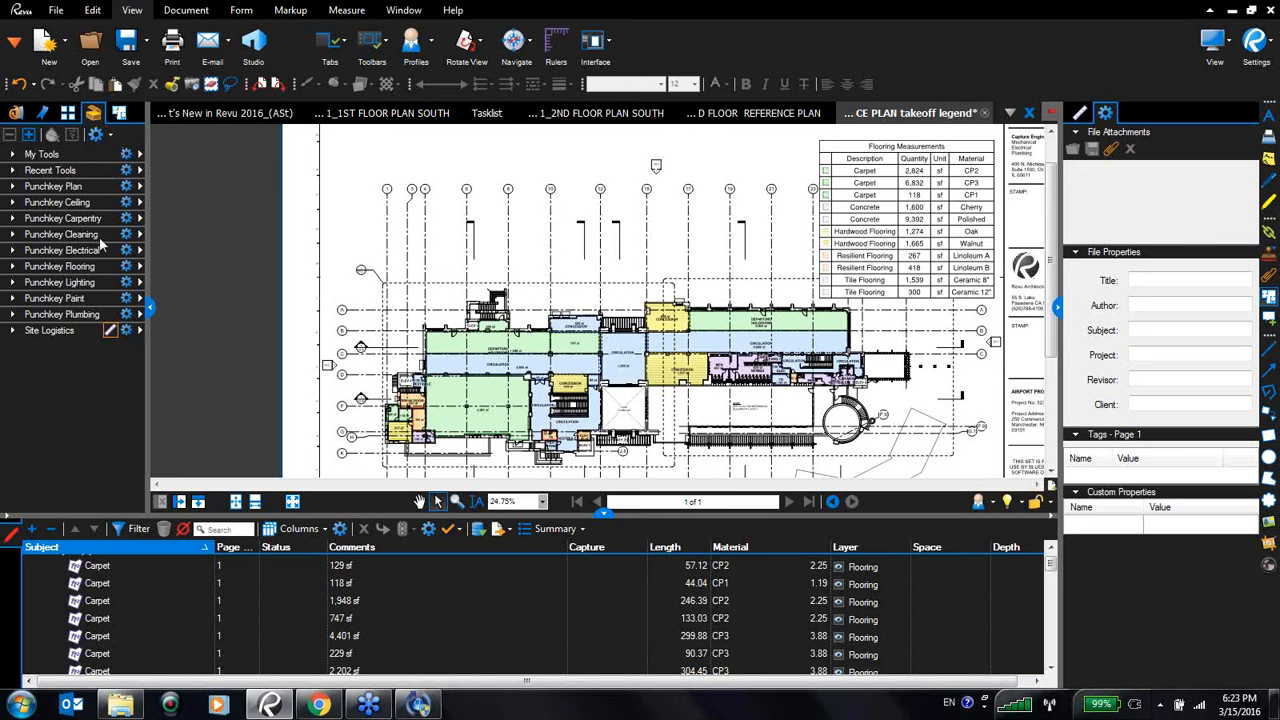
- Expand the Punchkey Cleaning tool set and switch it to Detail view
{"action": "left_click", "coordinate": [14, 240]}
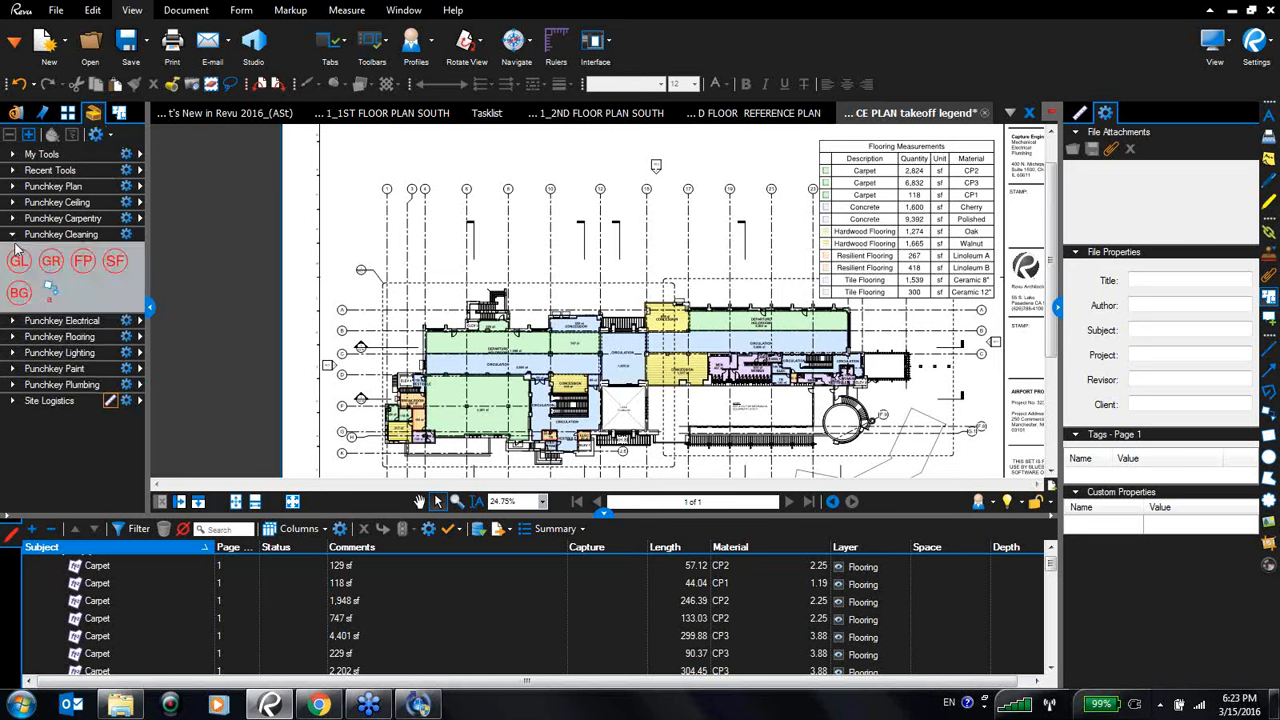
{"action": "left_click", "coordinate": [128, 235]}
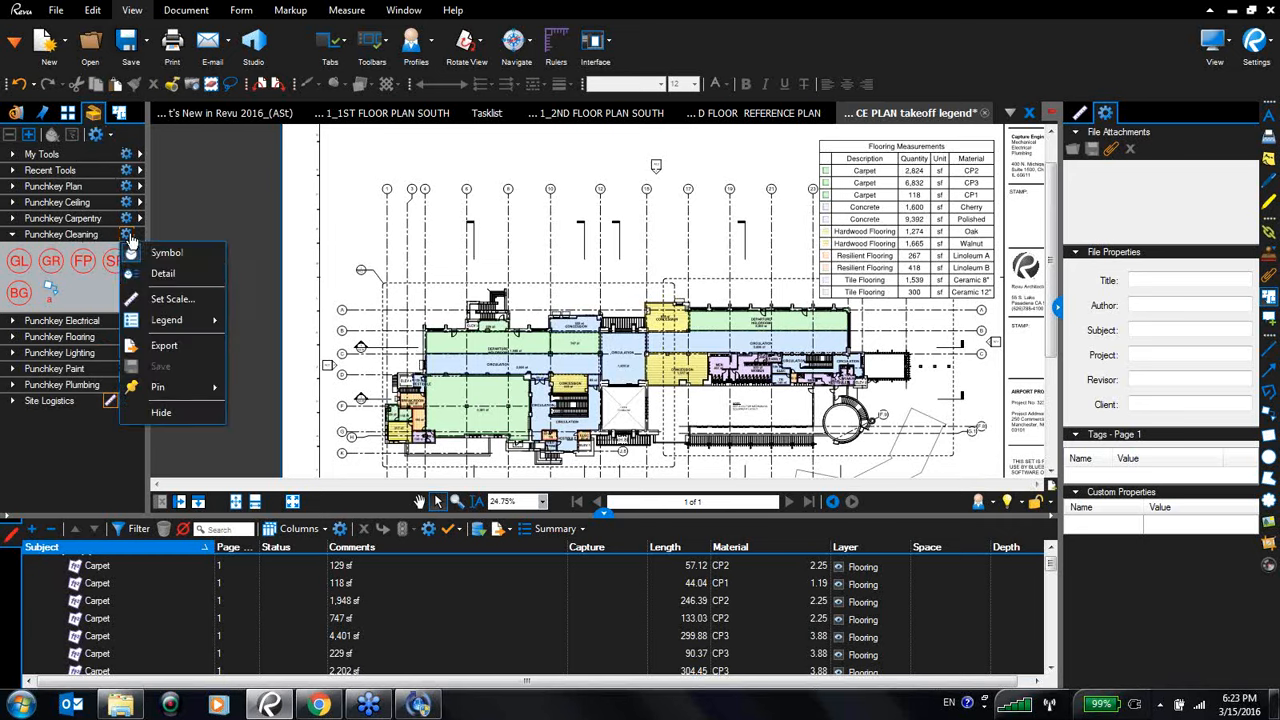
{"action": "left_click", "coordinate": [179, 275]}
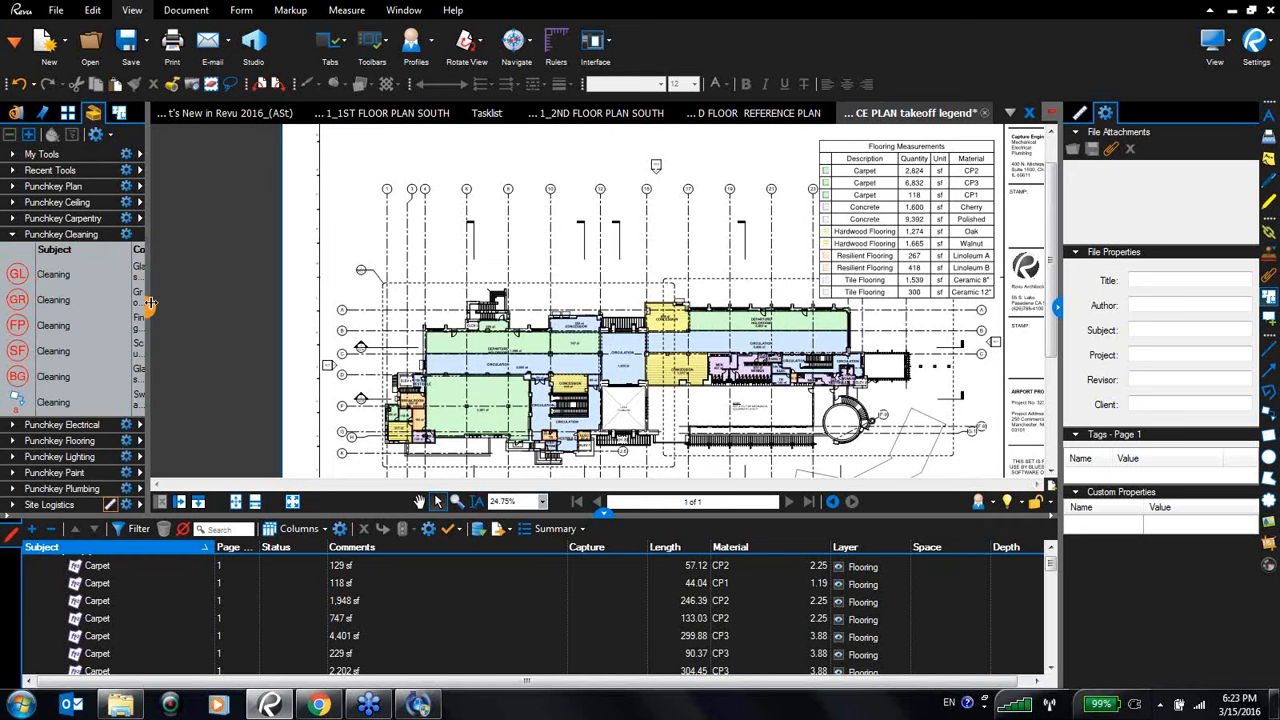
{"action": "left_click_drag", "start_coordinate": [150, 307], "coordinate": [140, 308]}
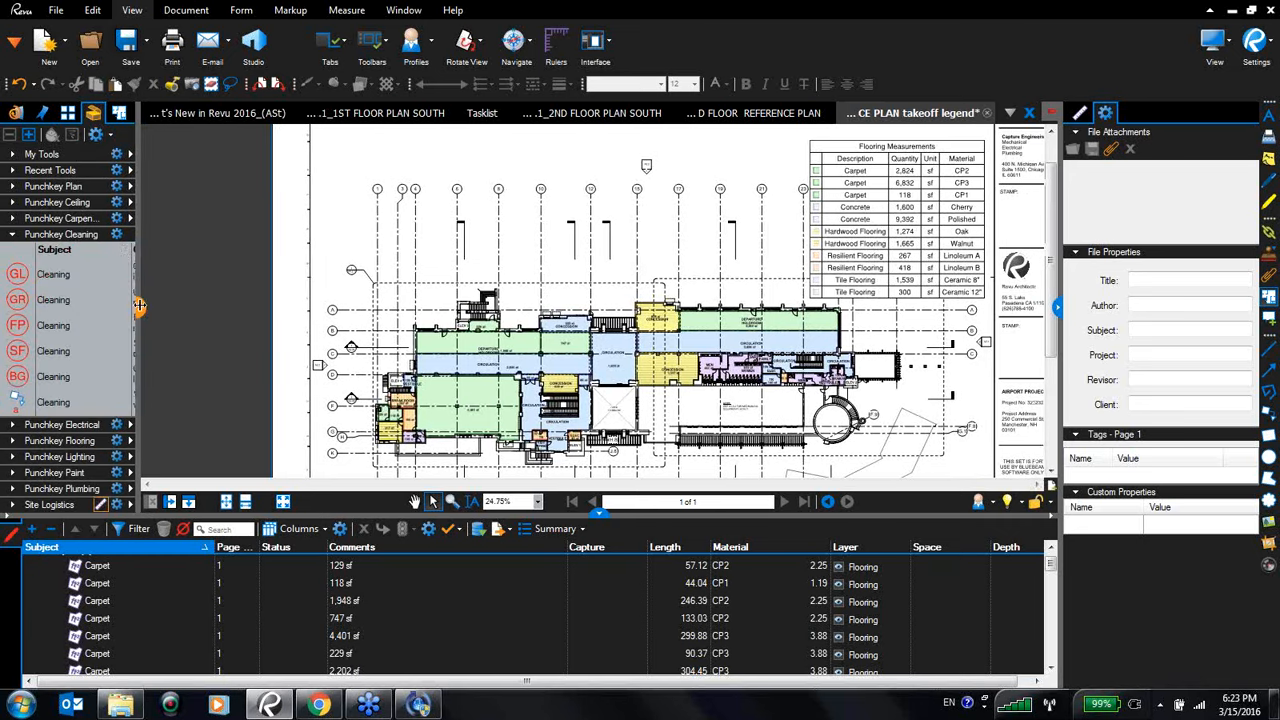
- Create a new legend from the Punchkey Cleaning tool set and place it at the sheet's upper-left corner
{"action": "left_click", "coordinate": [117, 236]}
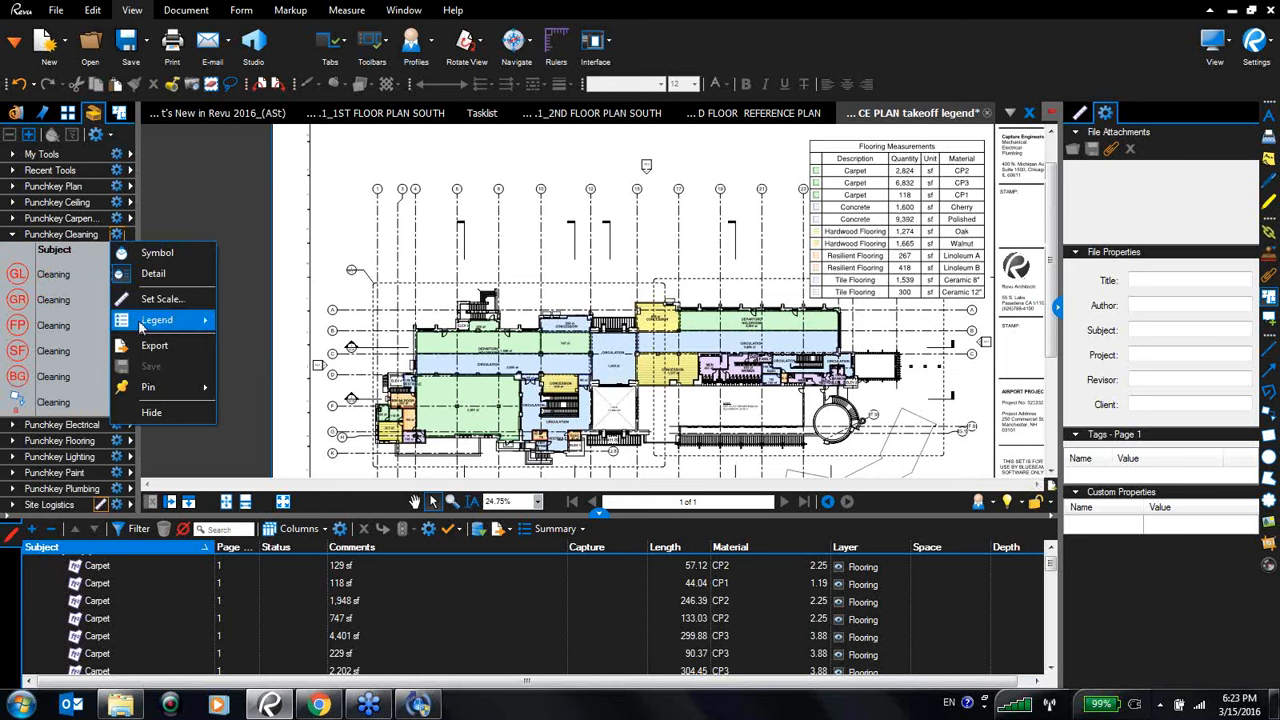
{"action": "mouse_move", "coordinate": [141, 325]}
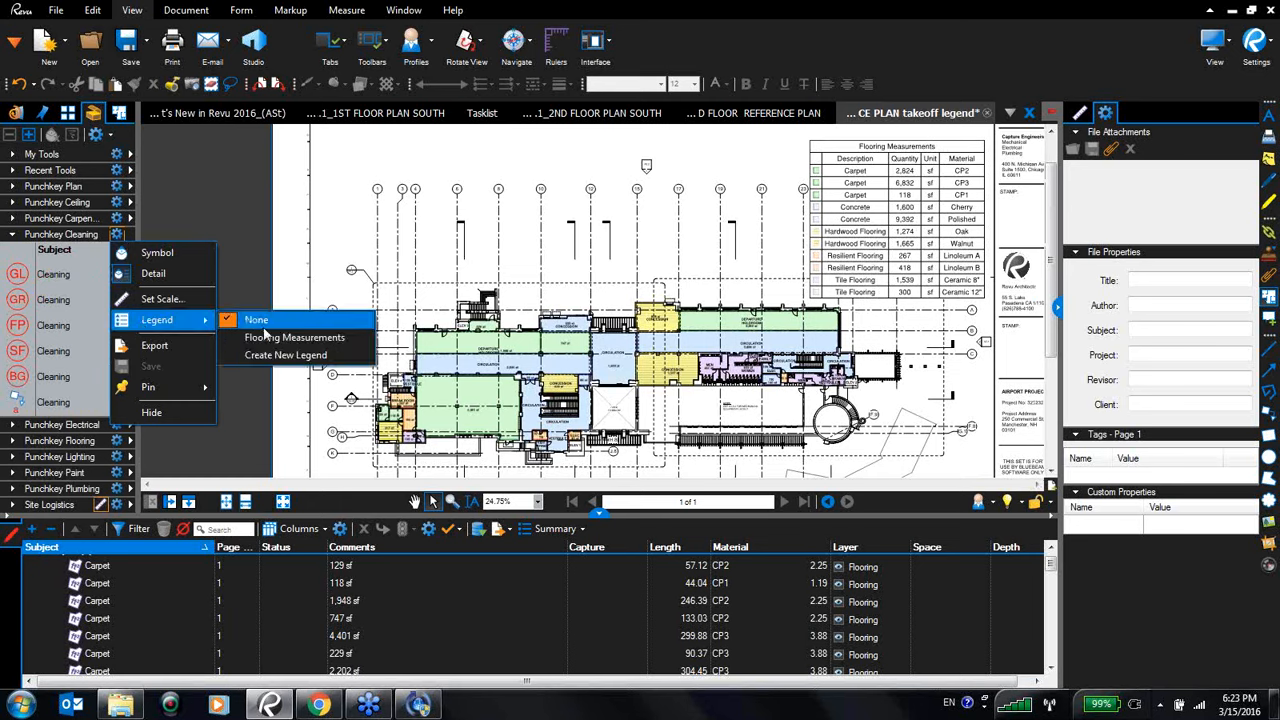
{"action": "left_click", "coordinate": [285, 355]}
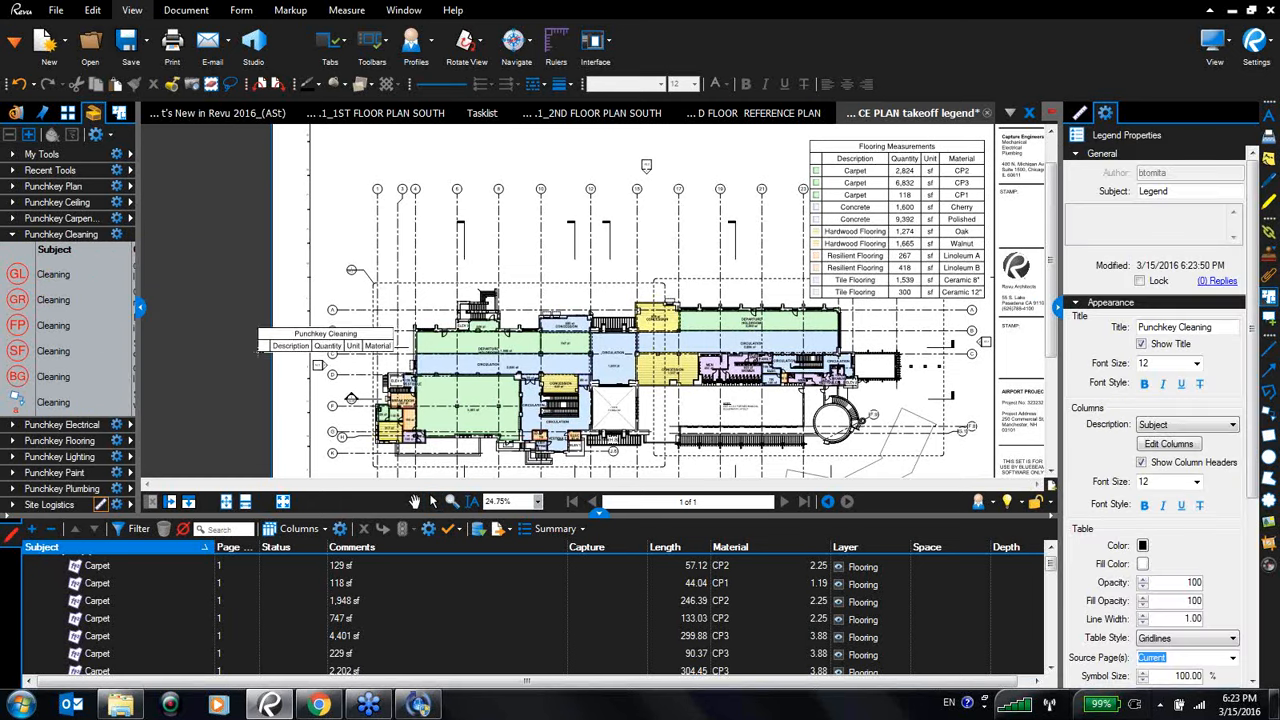
{"action": "left_click_drag", "start_coordinate": [263, 345], "coordinate": [298, 158]}
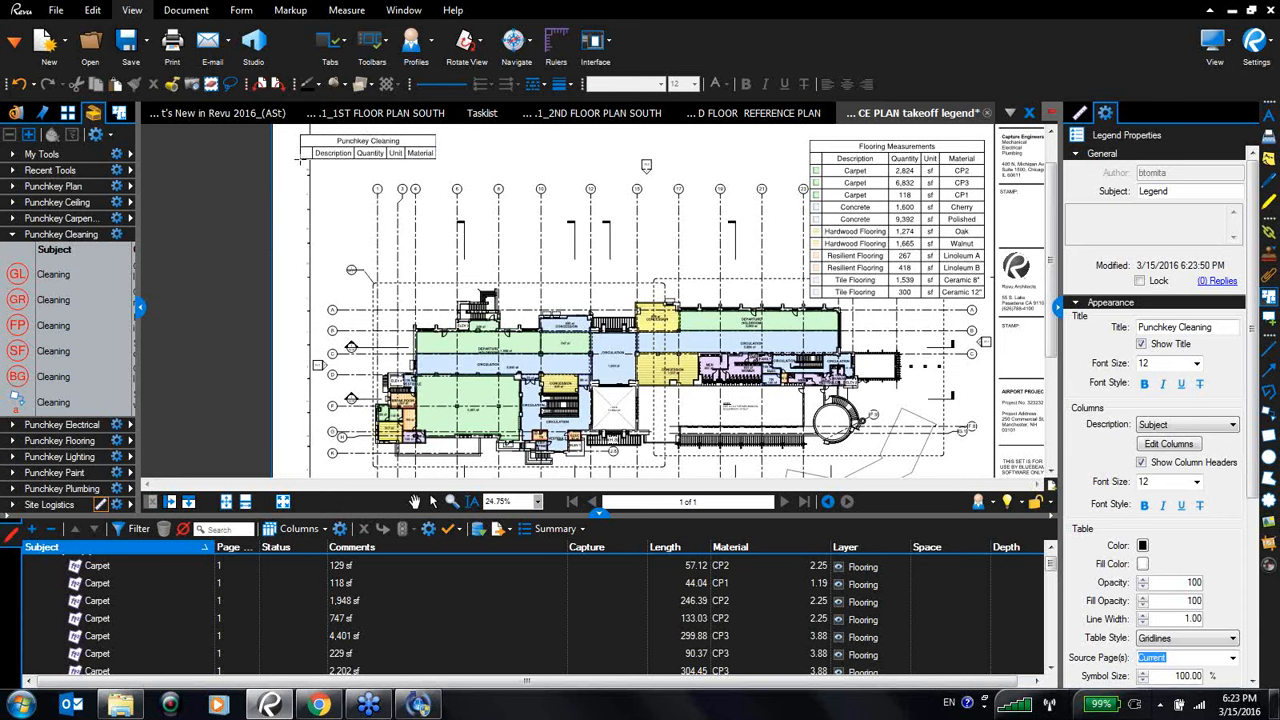
{"action": "left_click_drag", "start_coordinate": [440, 162], "coordinate": [459, 163]}
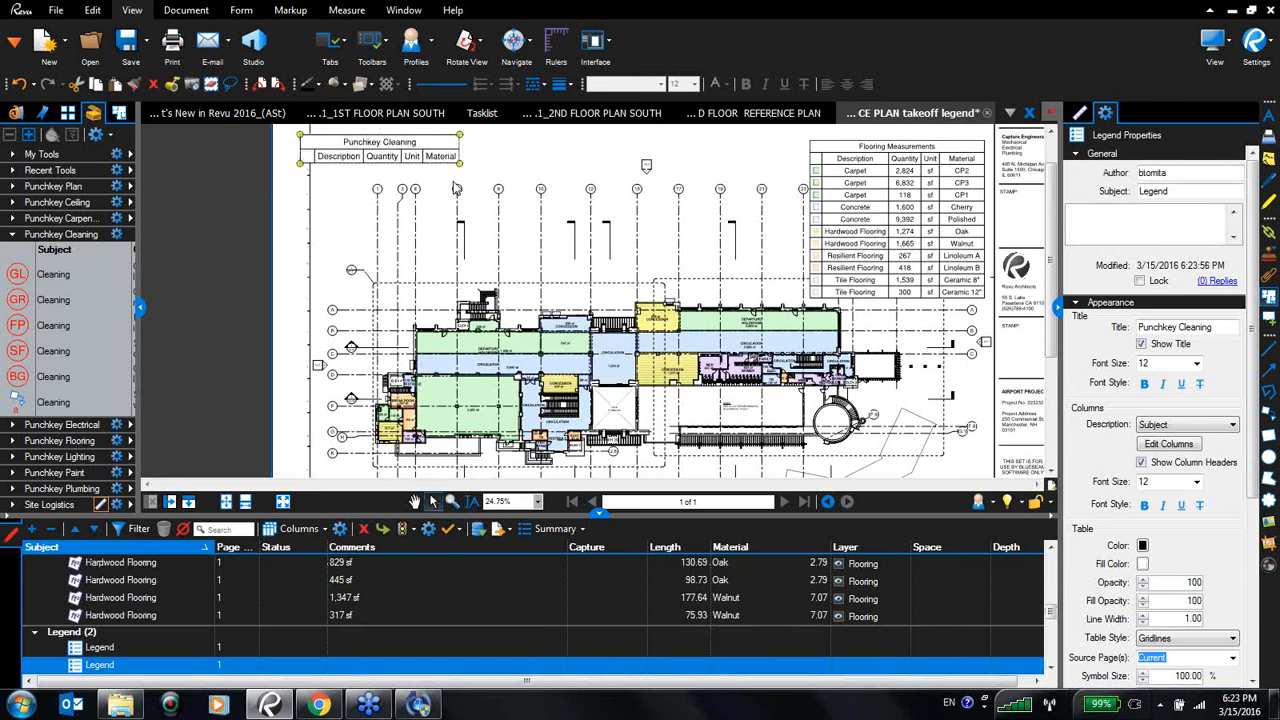
- Edit the cleaning legend's columns to show Status instead of Material
{"action": "left_click", "coordinate": [1176, 446]}
{"action": "left_click_drag", "start_coordinate": [643, 182], "coordinate": [985, 218]}
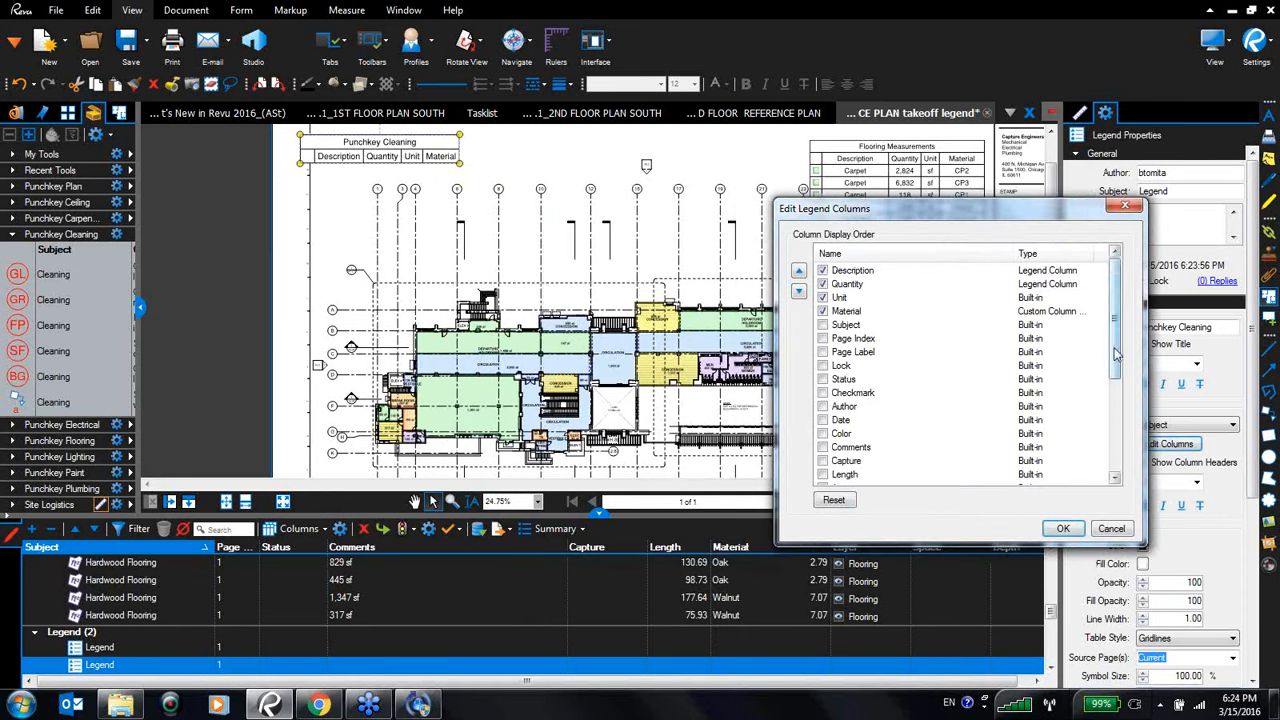
{"action": "mouse_move", "coordinate": [1116, 354]}
{"action": "left_mouse_down"}
{"action": "mouse_move", "coordinate": [1116, 384]}
{"action": "mouse_move", "coordinate": [1114, 362]}
{"action": "left_mouse_up"}
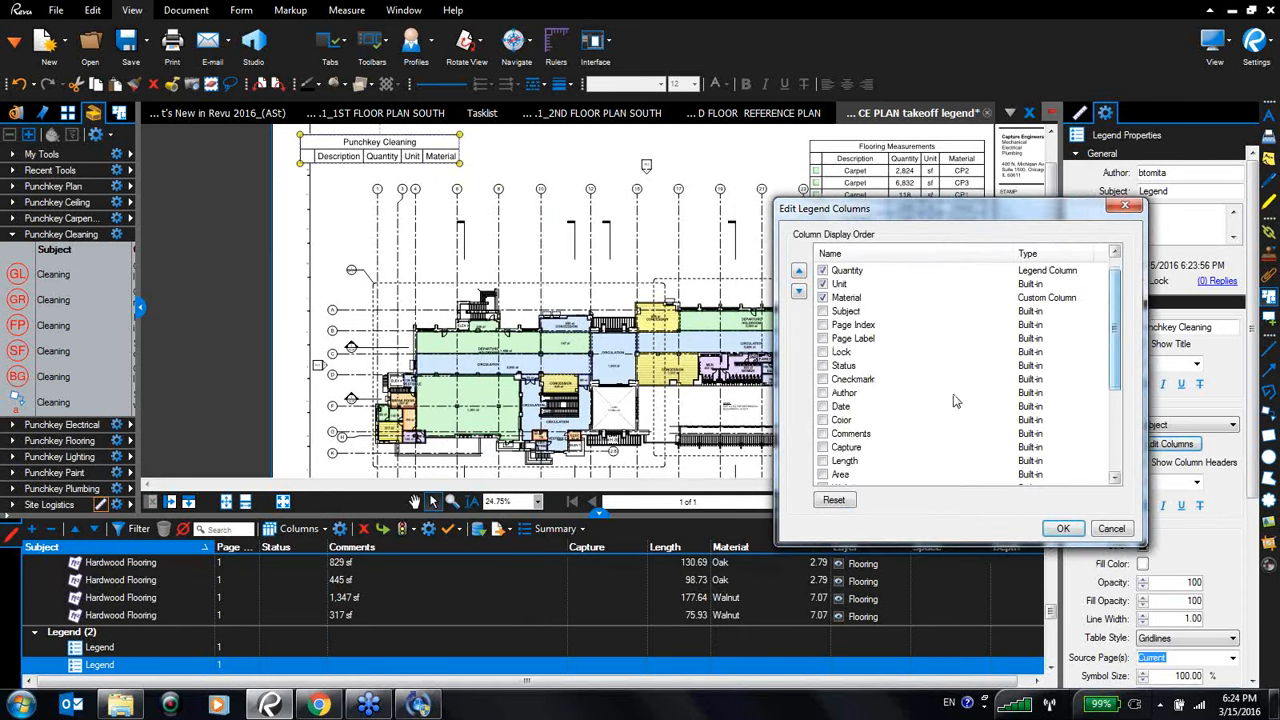
{"action": "left_click", "coordinate": [824, 366]}
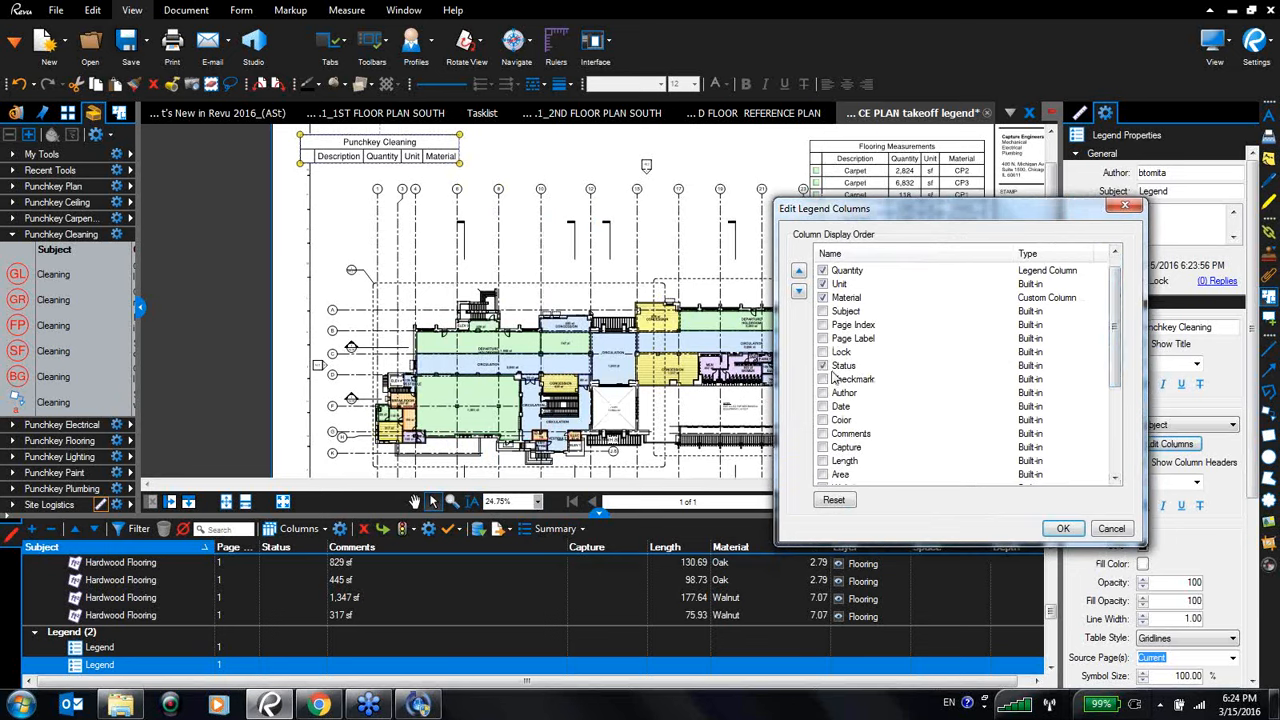
{"action": "mouse_move", "coordinate": [1112, 358]}
{"action": "left_mouse_down"}
{"action": "mouse_move", "coordinate": [1109, 453]}
{"action": "mouse_move", "coordinate": [1132, 346]}
{"action": "left_mouse_up"}
{"action": "left_click", "coordinate": [824, 311]}
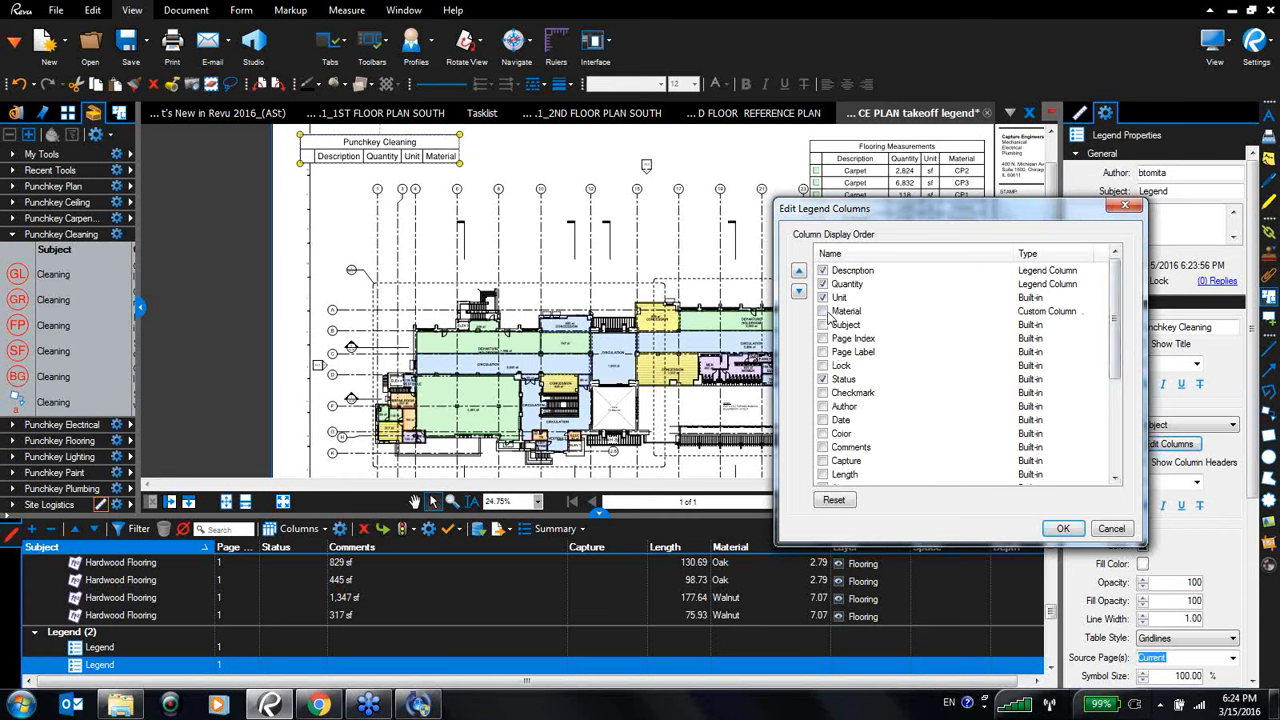
{"action": "left_click", "coordinate": [1062, 527]}
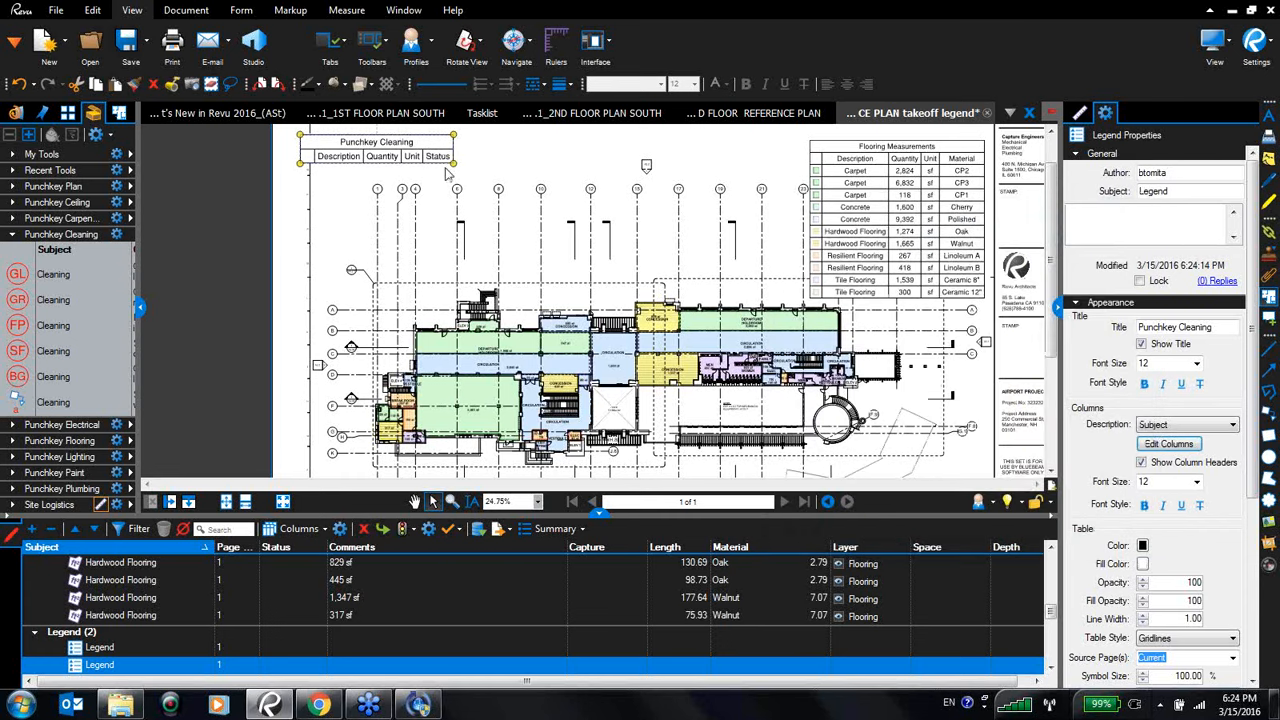
- Nudge the cleaning legend and place a Glass cleaning markup and two Grout repair markups in the plan's rooms
{"action": "left_click_drag", "start_coordinate": [359, 142], "coordinate": [391, 167]}
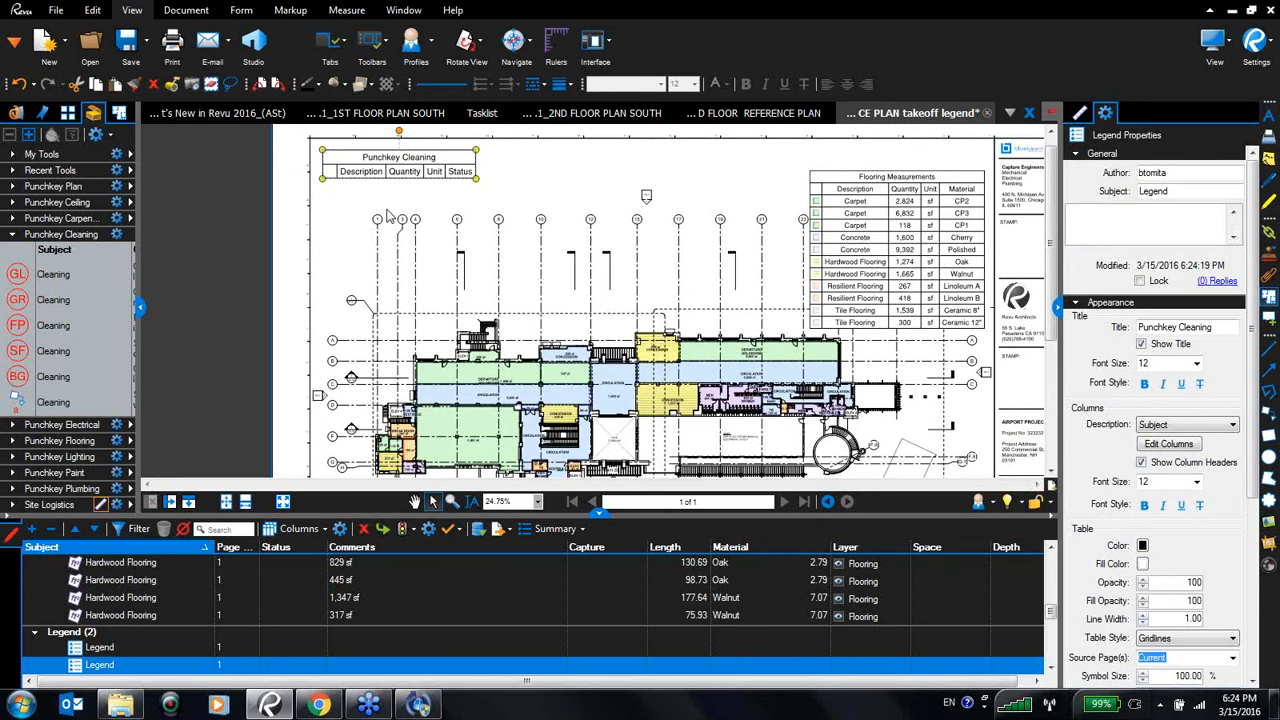
{"action": "left_click", "coordinate": [22, 280]}
{"action": "left_click", "coordinate": [440, 372]}
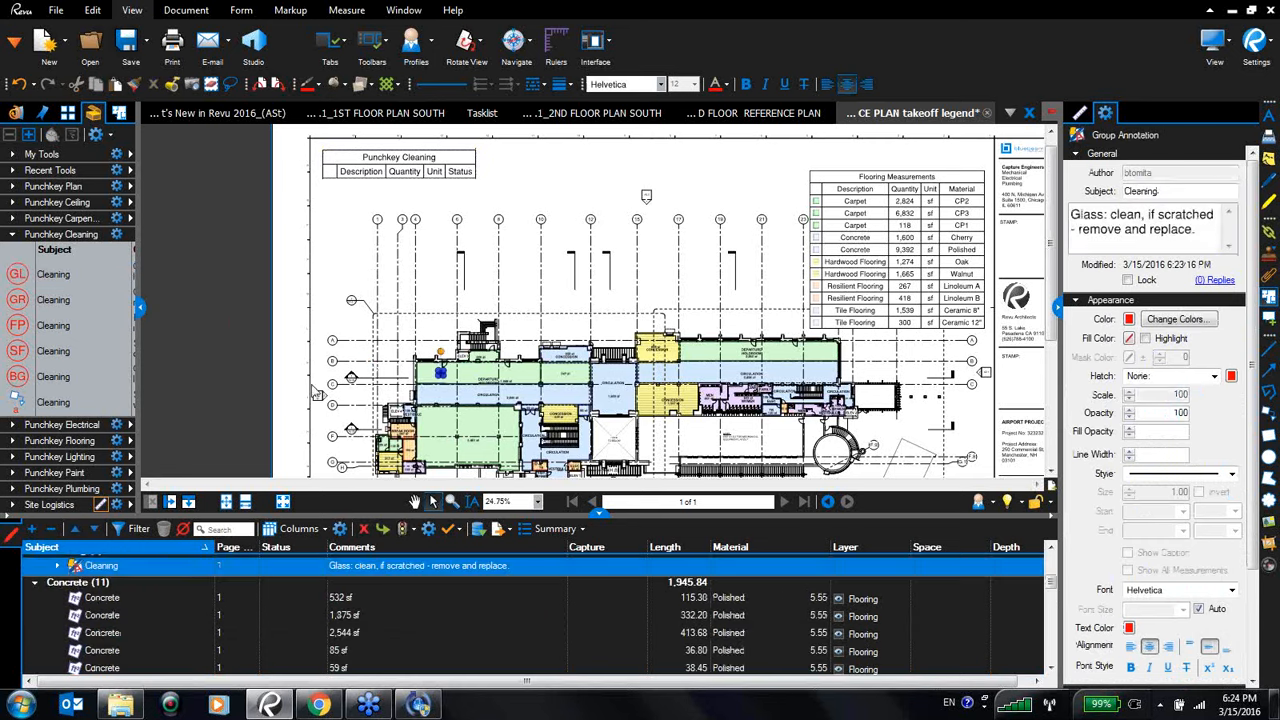
{"action": "left_click", "coordinate": [18, 300]}
{"action": "left_click", "coordinate": [464, 377]}
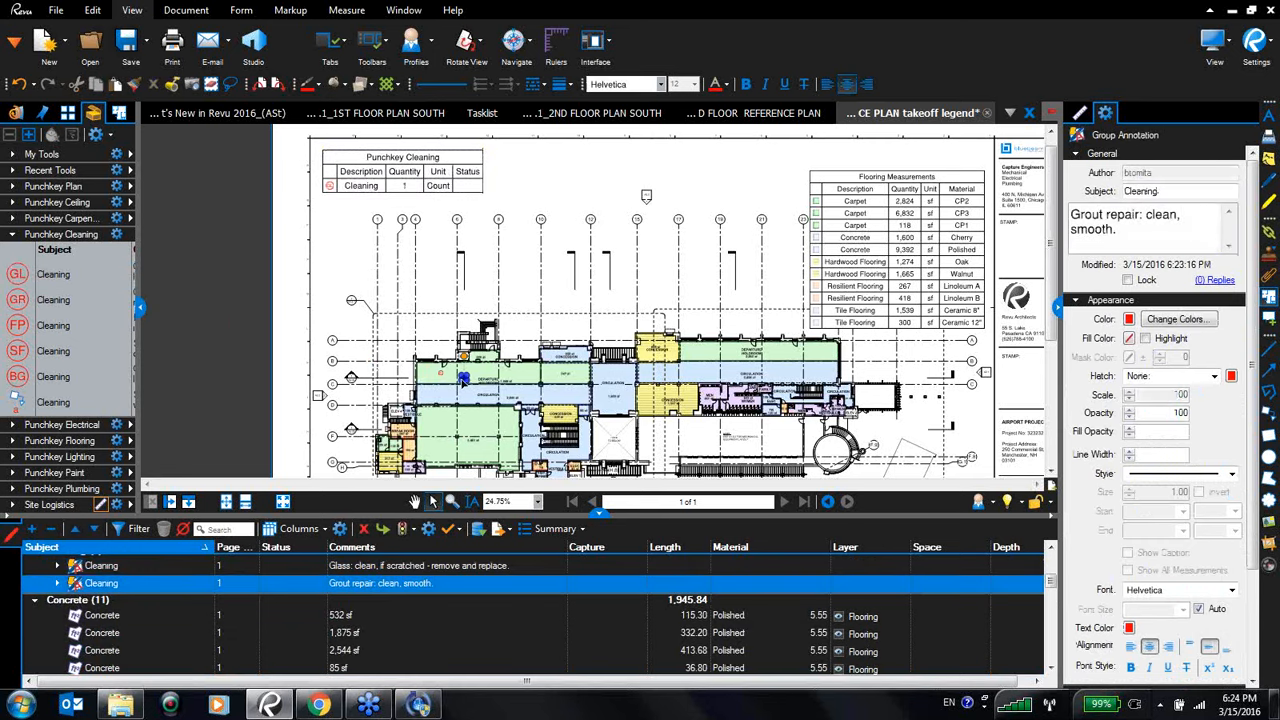
{"action": "left_click", "coordinate": [20, 301]}
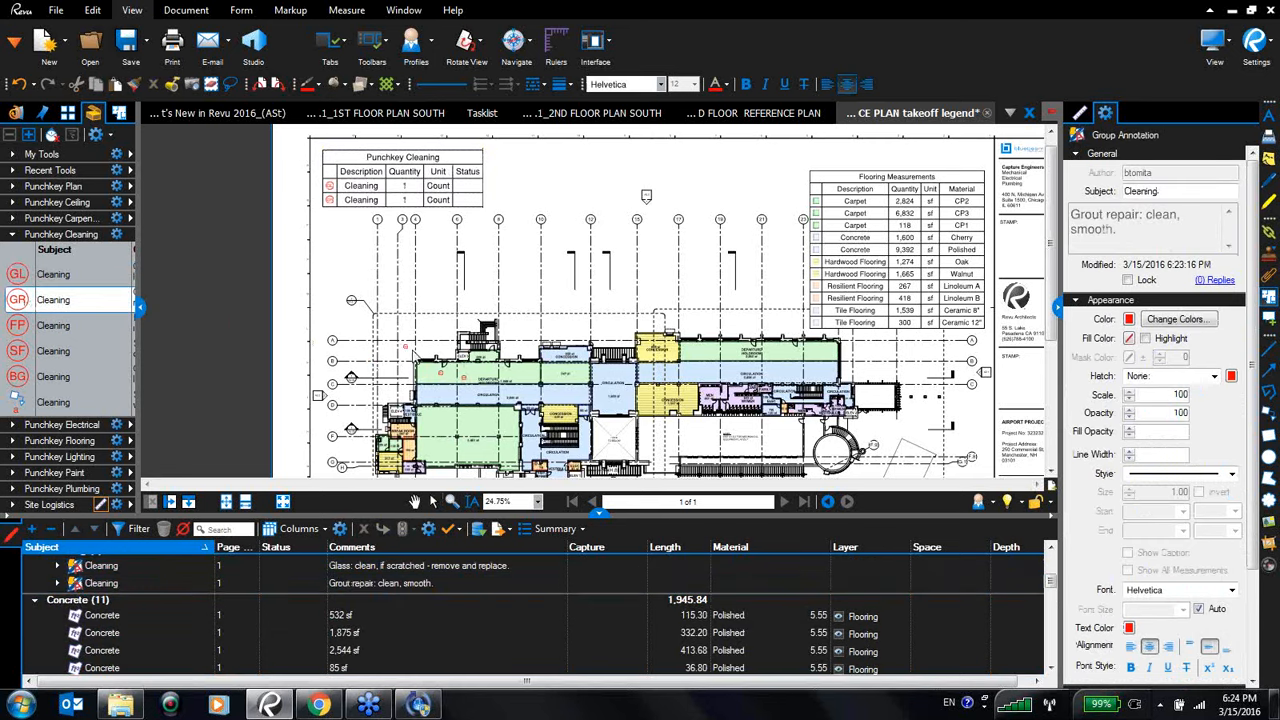
{"action": "left_click", "coordinate": [470, 369]}
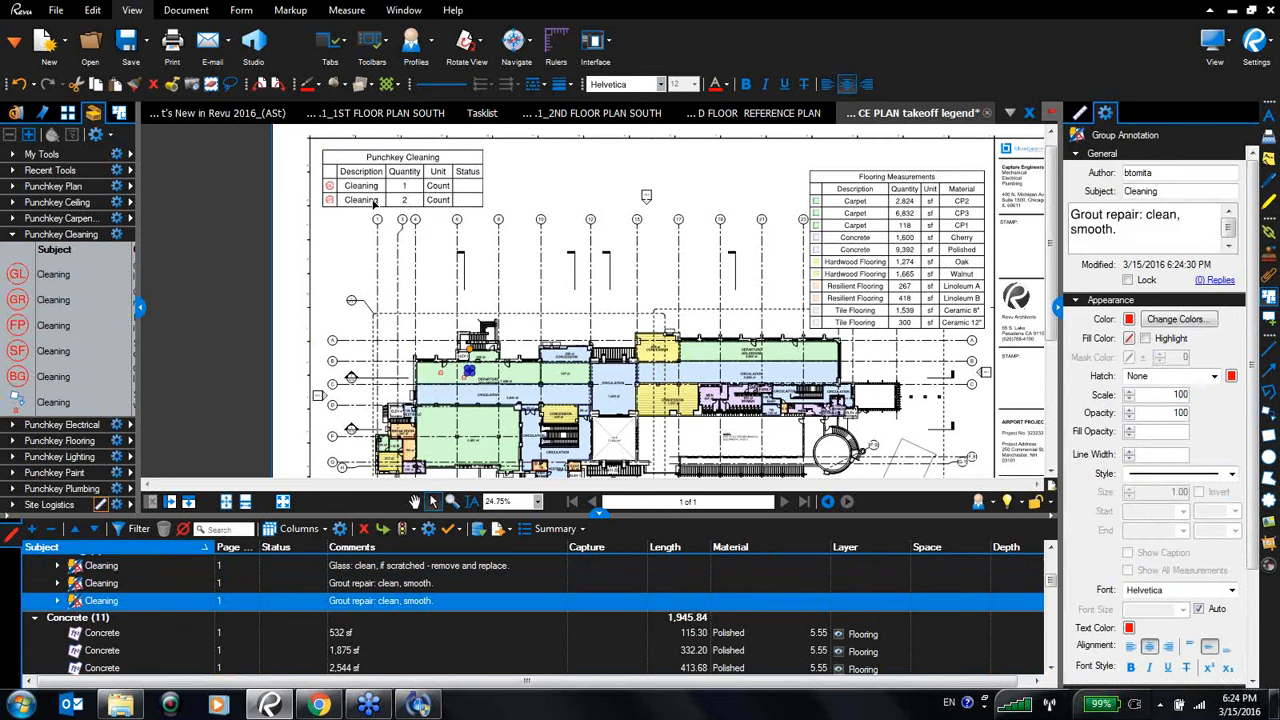
- Place Finger Prints, Scuffed Floor and Broken Glass cleaning markups in the plan's rooms
{"action": "left_click", "coordinate": [18, 325]}
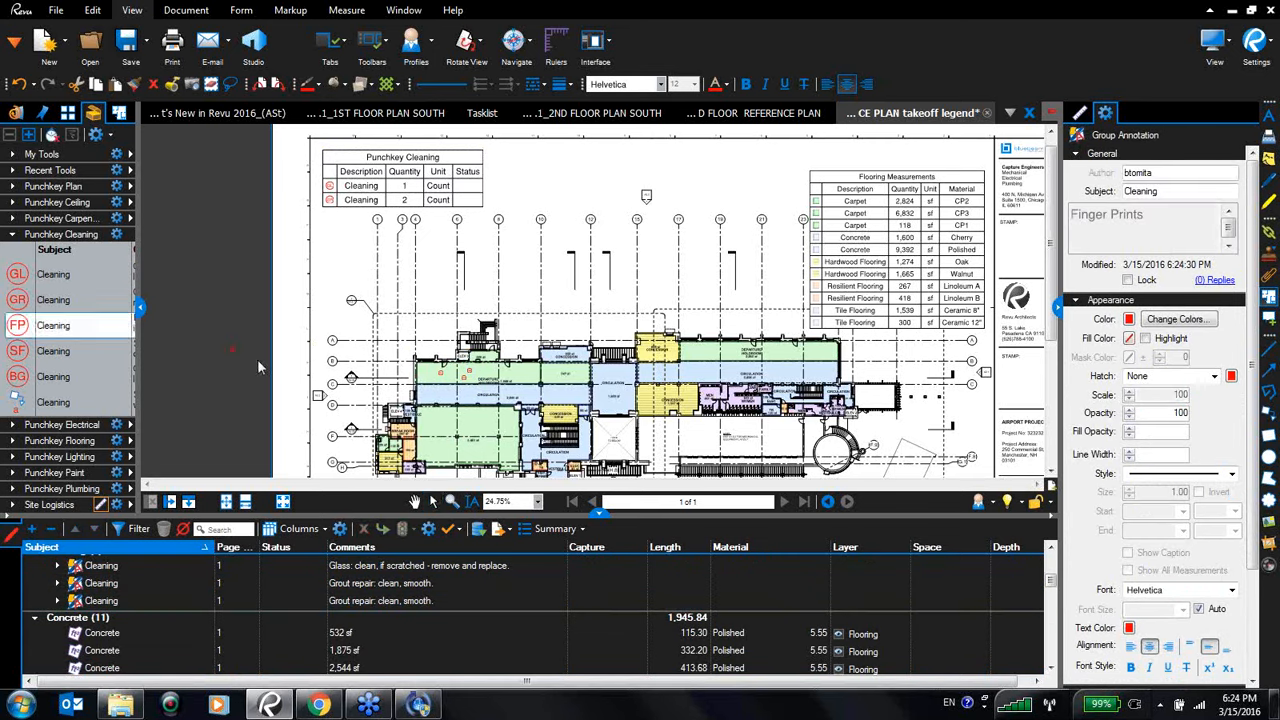
{"action": "left_click", "coordinate": [506, 372]}
{"action": "left_click", "coordinate": [18, 352]}
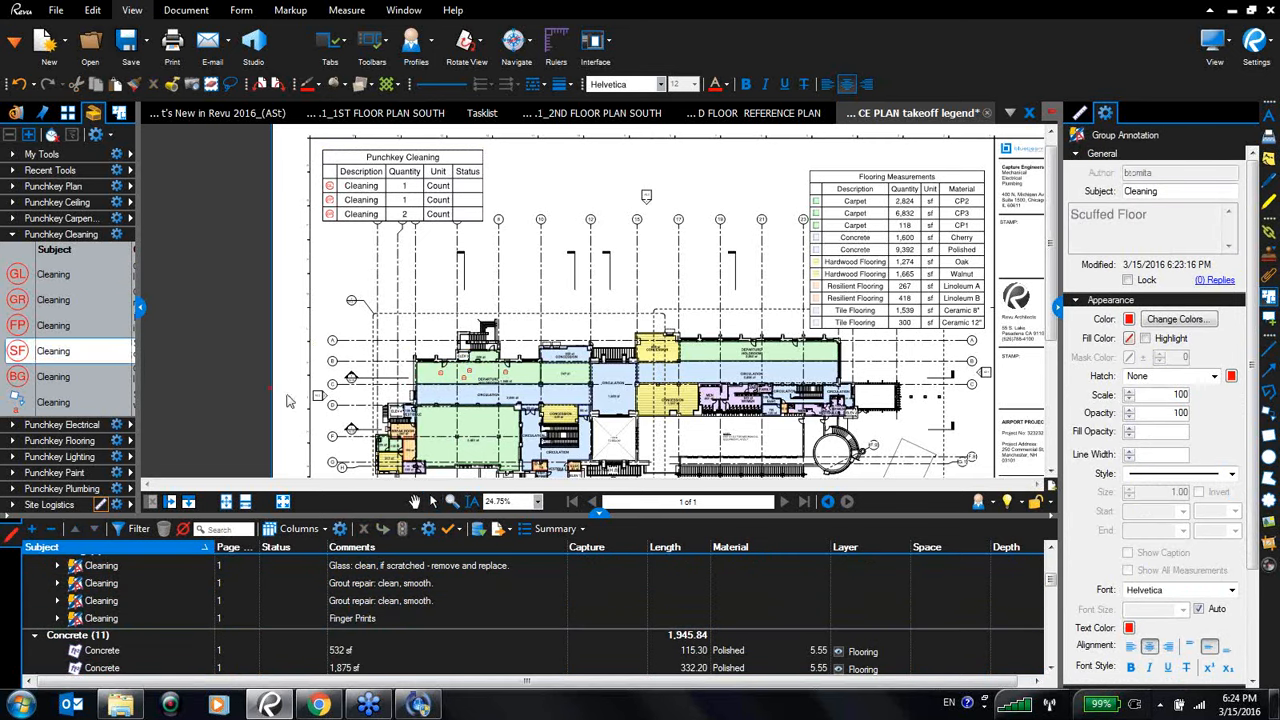
{"action": "left_click", "coordinate": [458, 430]}
{"action": "left_click", "coordinate": [17, 379]}
{"action": "left_click", "coordinate": [474, 392]}
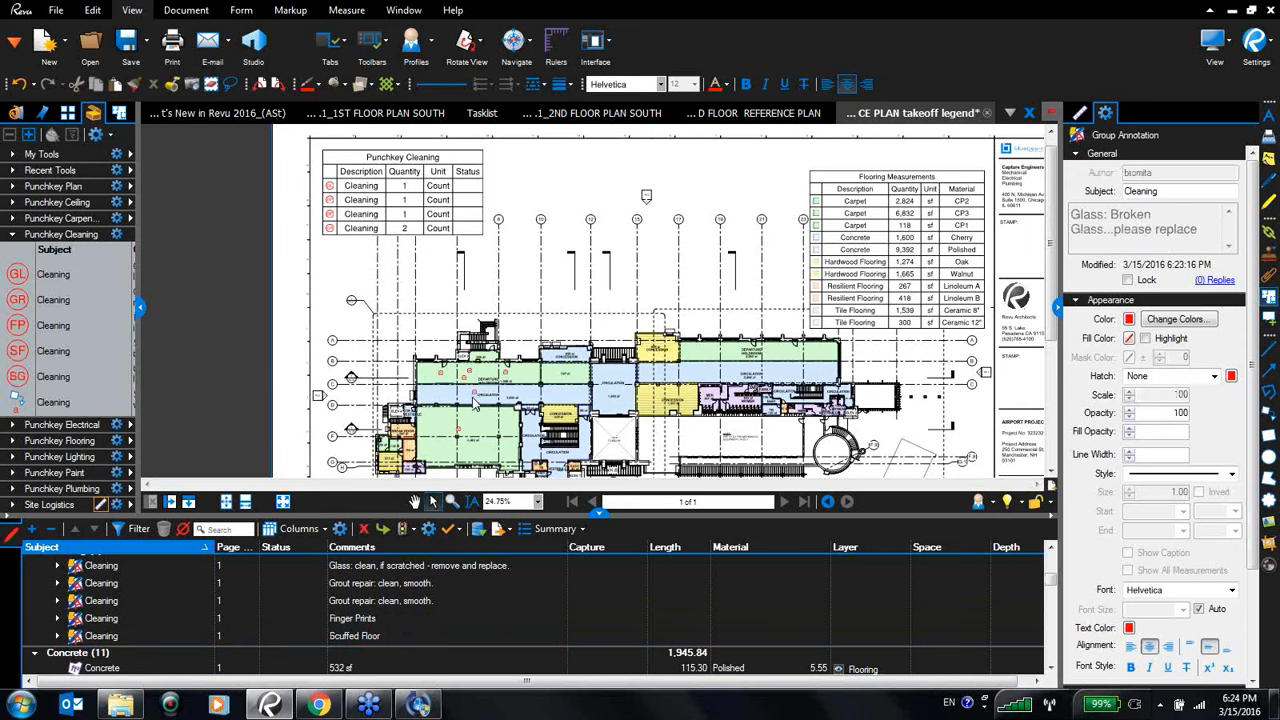
- Expand the Punchkey Electrical tool set and place two Missing Faceplate markups on the plan
{"action": "left_click", "coordinate": [12, 425]}
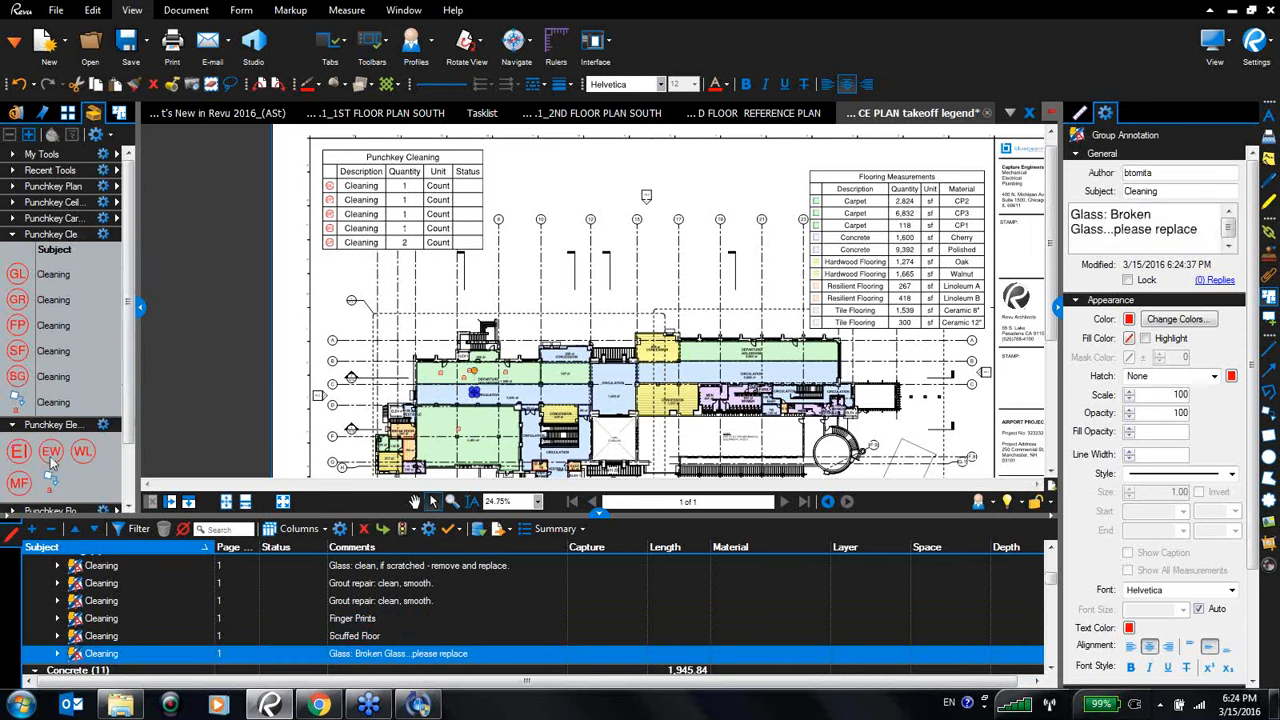
{"action": "left_click", "coordinate": [19, 483]}
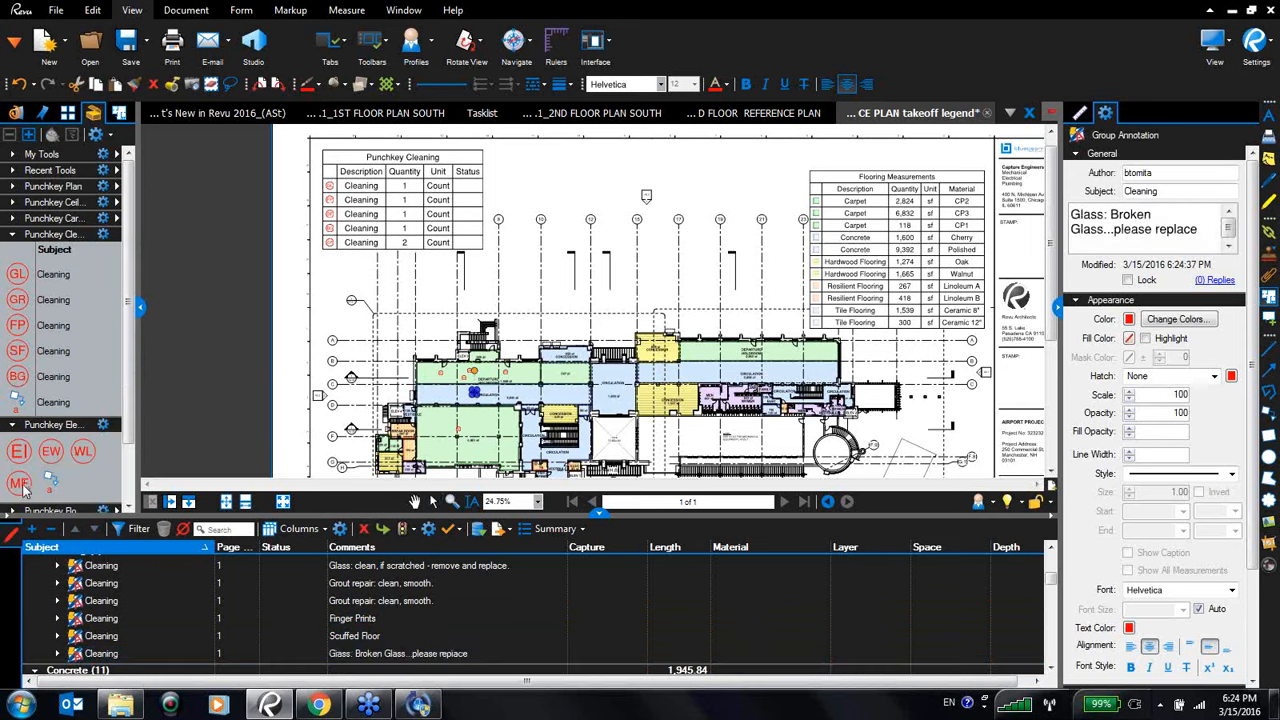
{"action": "left_click", "coordinate": [601, 378]}
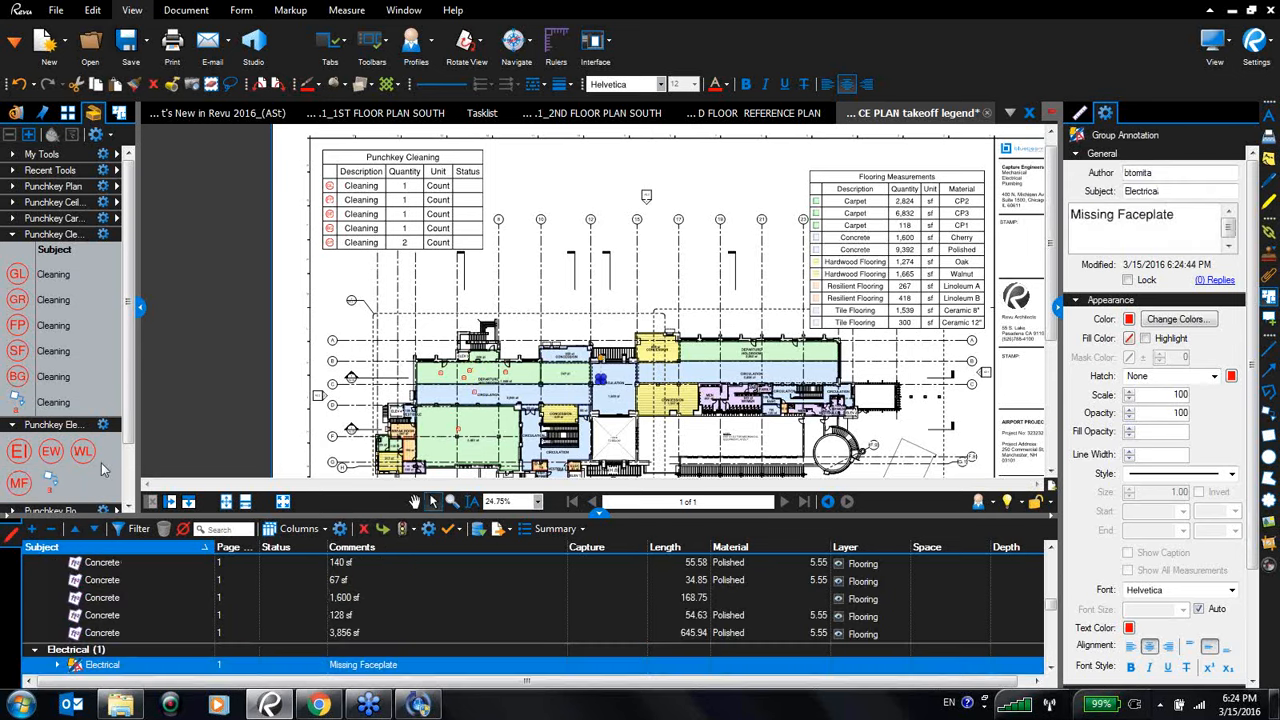
{"action": "left_click", "coordinate": [614, 375]}
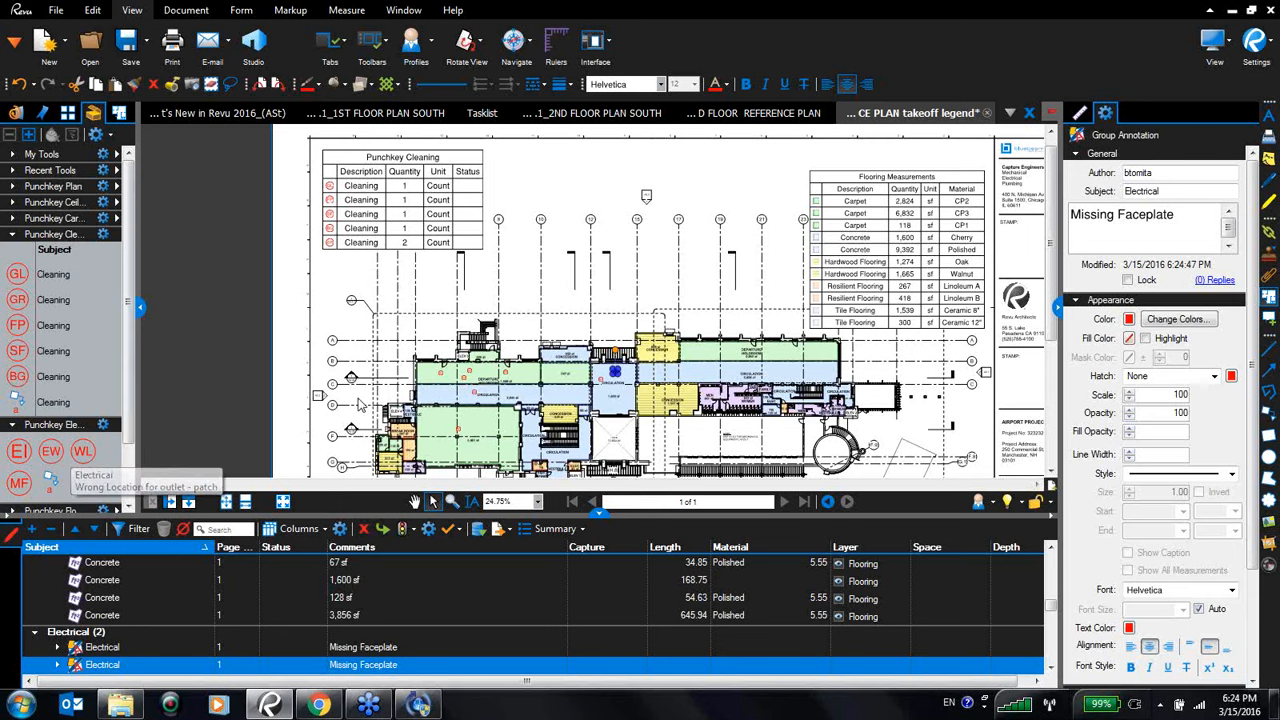
- Set the cleaning markups' statuses: the Glass markup to Accepted, the first Grout repair to Rejected and Finger Prints to Cancelled
{"action": "left_click_drag", "start_coordinate": [603, 520], "coordinate": [607, 385]}
{"action": "scroll", "coordinate": [418, 512], "scroll_direction": "up", "scroll_amount": 7}
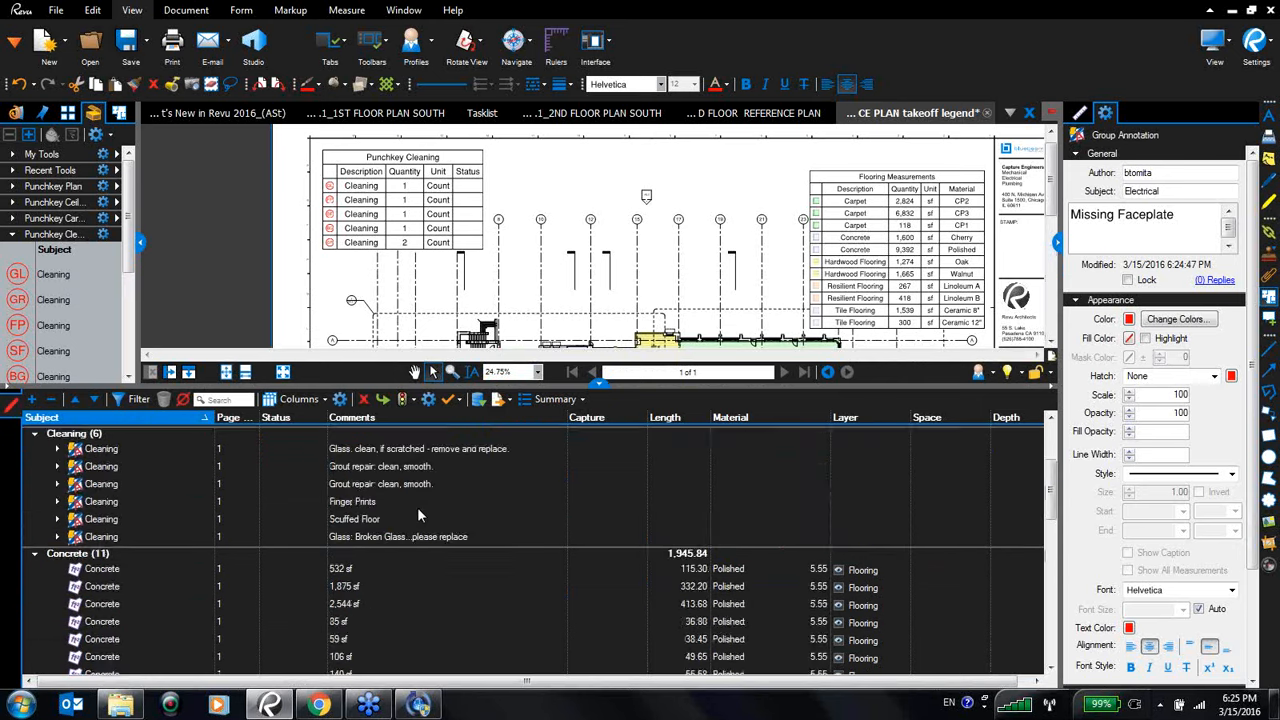
{"action": "scroll", "coordinate": [418, 512], "scroll_direction": "down", "scroll_amount": 5}
{"action": "scroll", "coordinate": [416, 507], "scroll_direction": "up", "scroll_amount": 3}
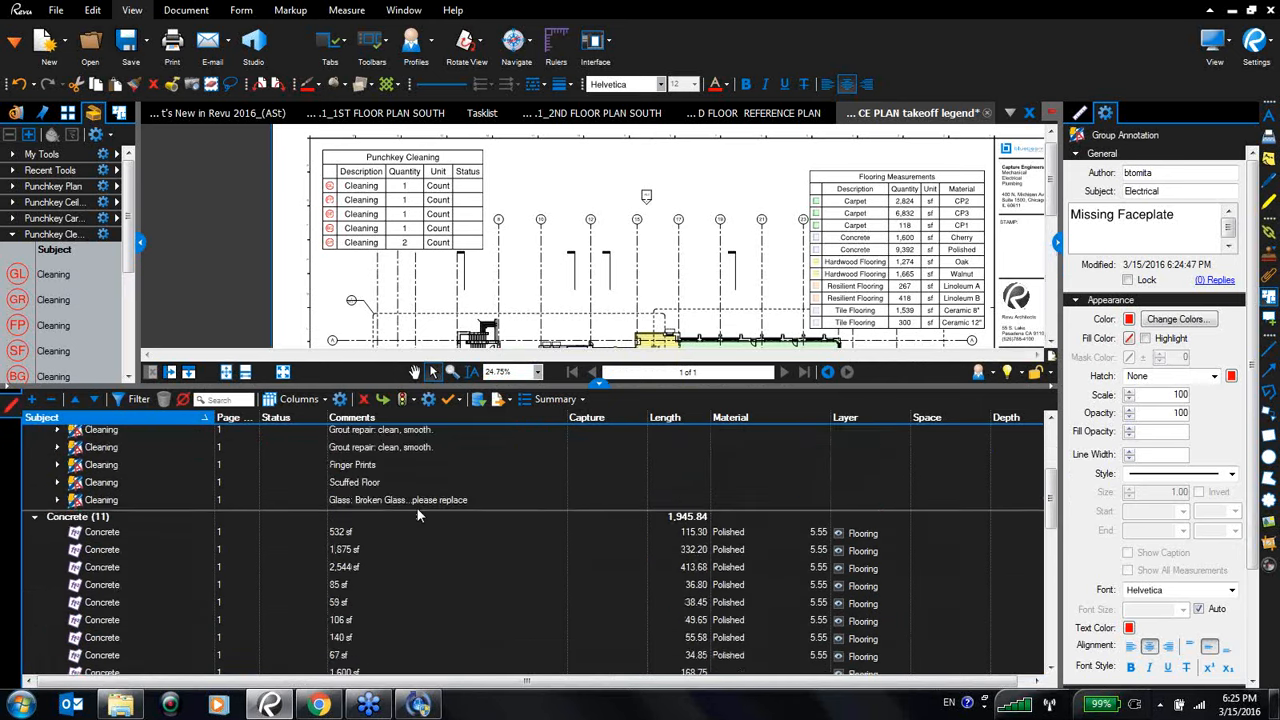
{"action": "left_click", "coordinate": [296, 503]}
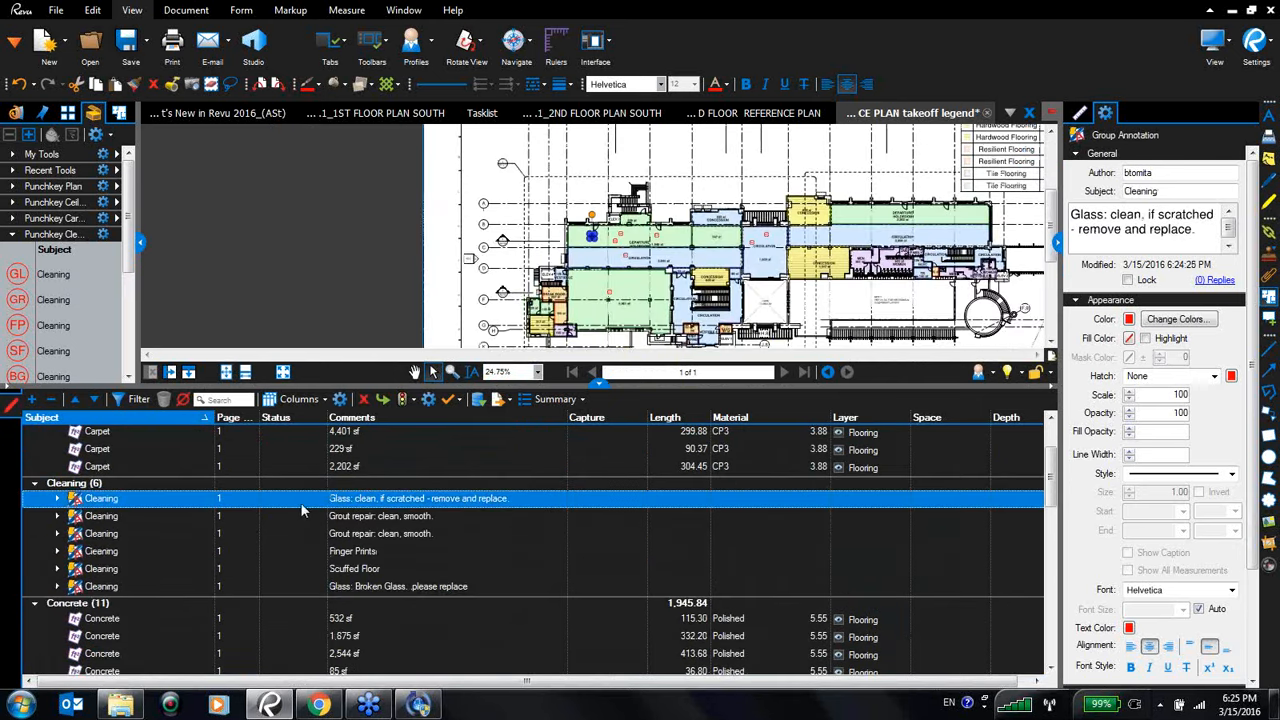
{"action": "left_click", "coordinate": [302, 501]}
{"action": "left_click", "coordinate": [308, 515]}
{"action": "left_click", "coordinate": [308, 515]}
{"action": "left_click", "coordinate": [308, 515]}
{"action": "left_click", "coordinate": [298, 553]}
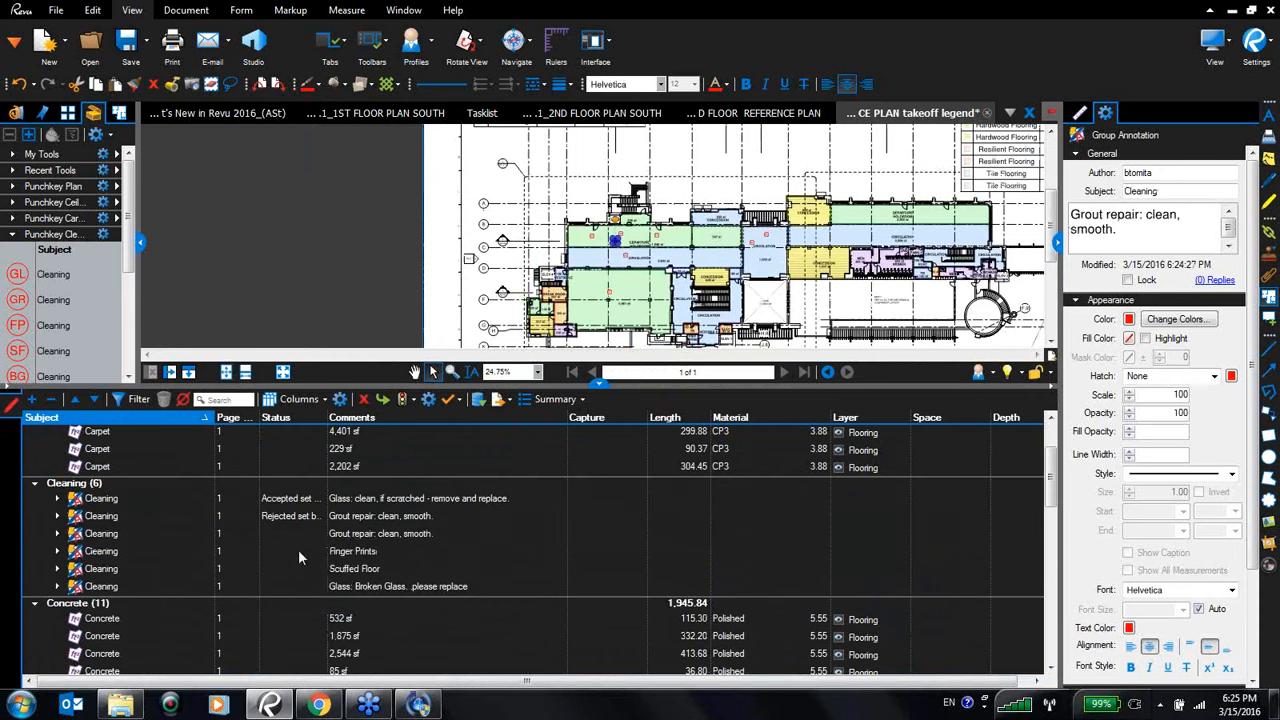
{"action": "left_click", "coordinate": [296, 551]}
{"action": "left_click", "coordinate": [296, 551]}
{"action": "left_click", "coordinate": [304, 604]}
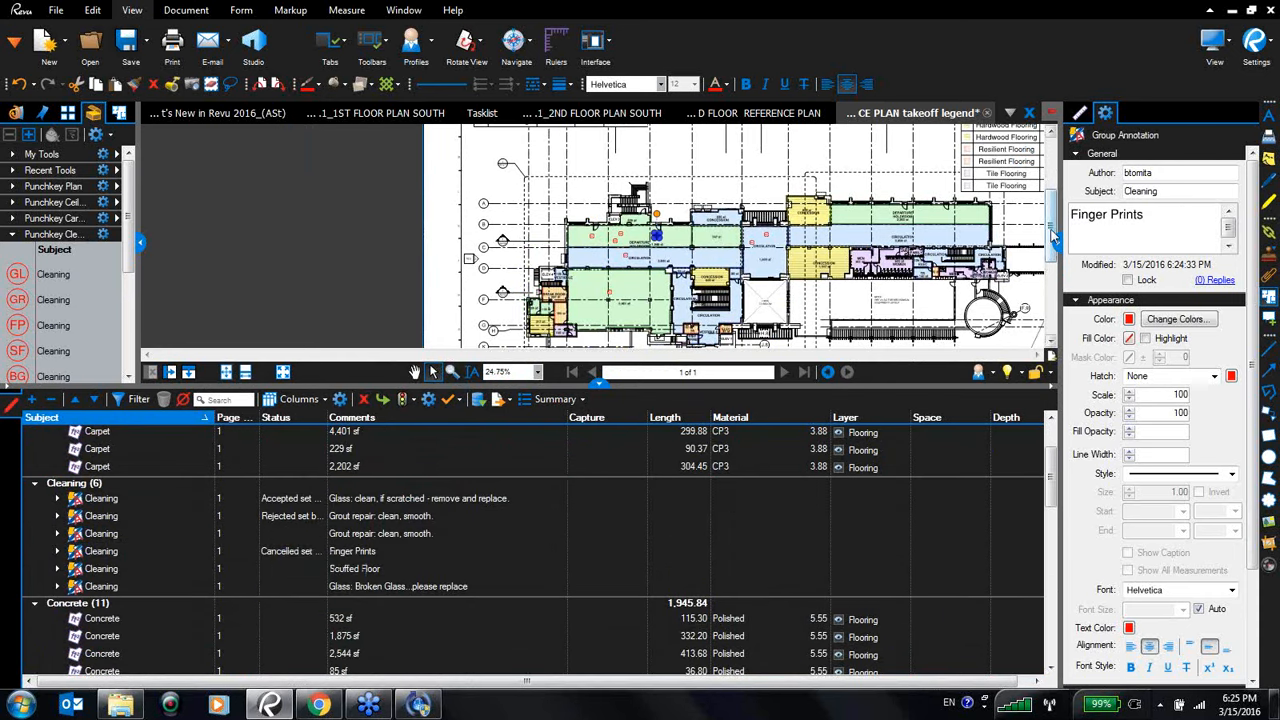
- Enlarge the Punchkey Cleaning legend by its corner and nudge it slightly downward on the plan
{"action": "scroll", "coordinate": [848, 247], "scroll_direction": "up", "scroll_amount": 3}
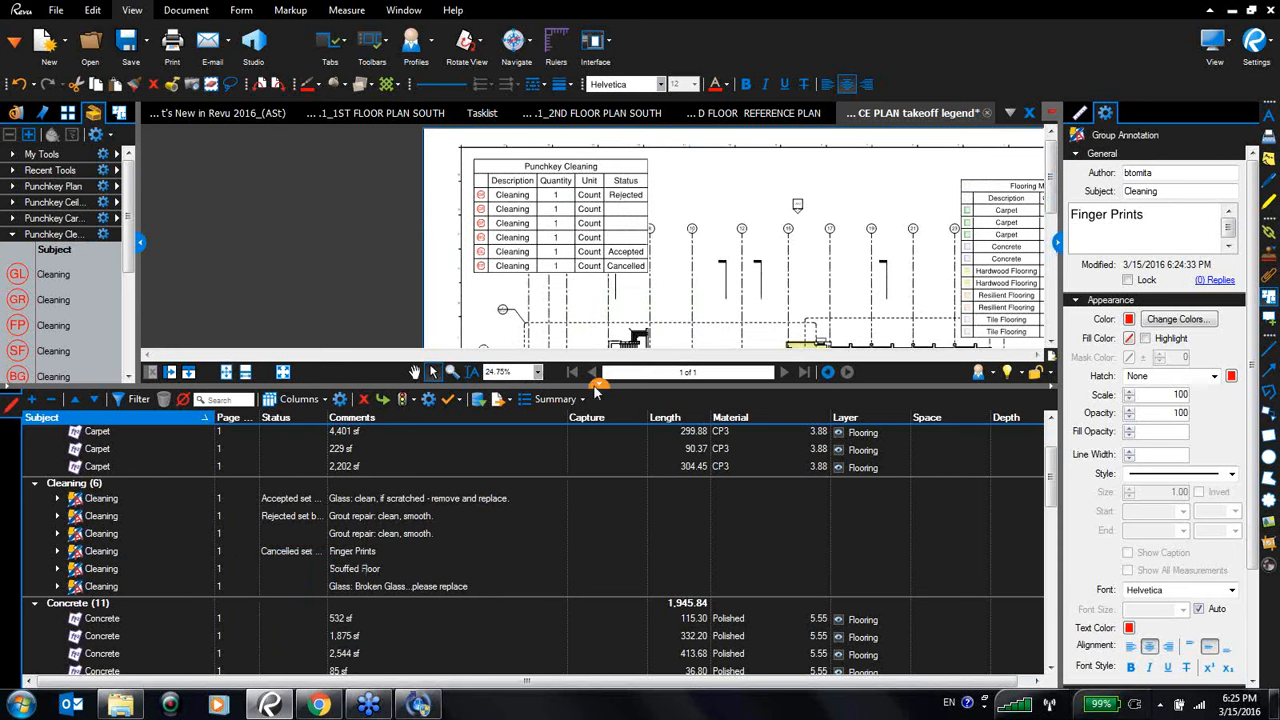
{"action": "left_click_drag", "start_coordinate": [595, 385], "coordinate": [595, 505]}
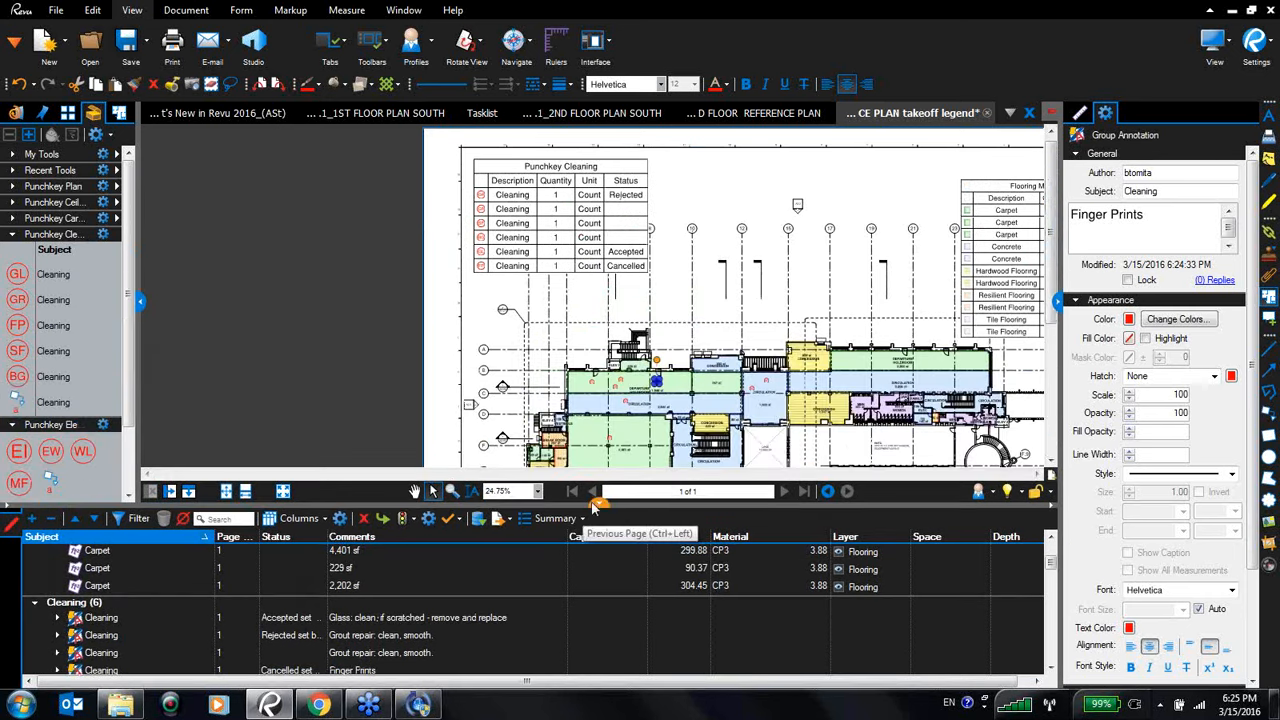
{"action": "left_click", "coordinate": [576, 240]}
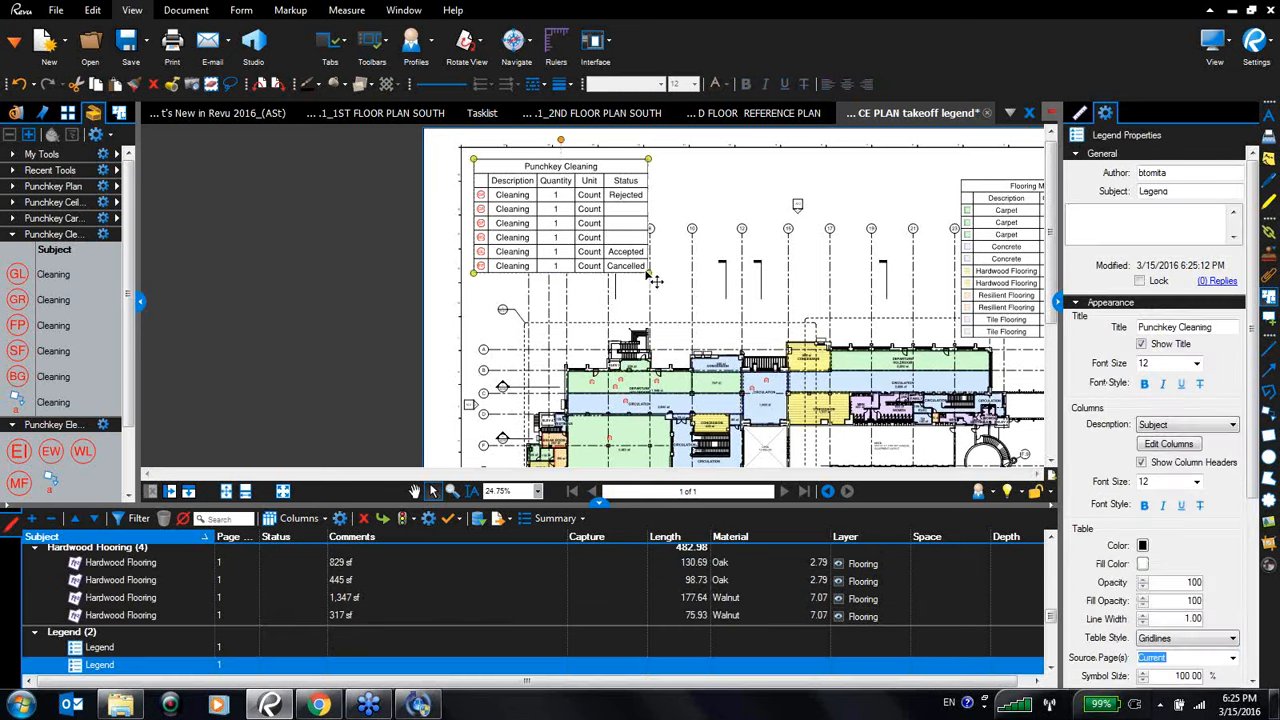
{"action": "left_click_drag", "start_coordinate": [655, 281], "coordinate": [680, 332]}
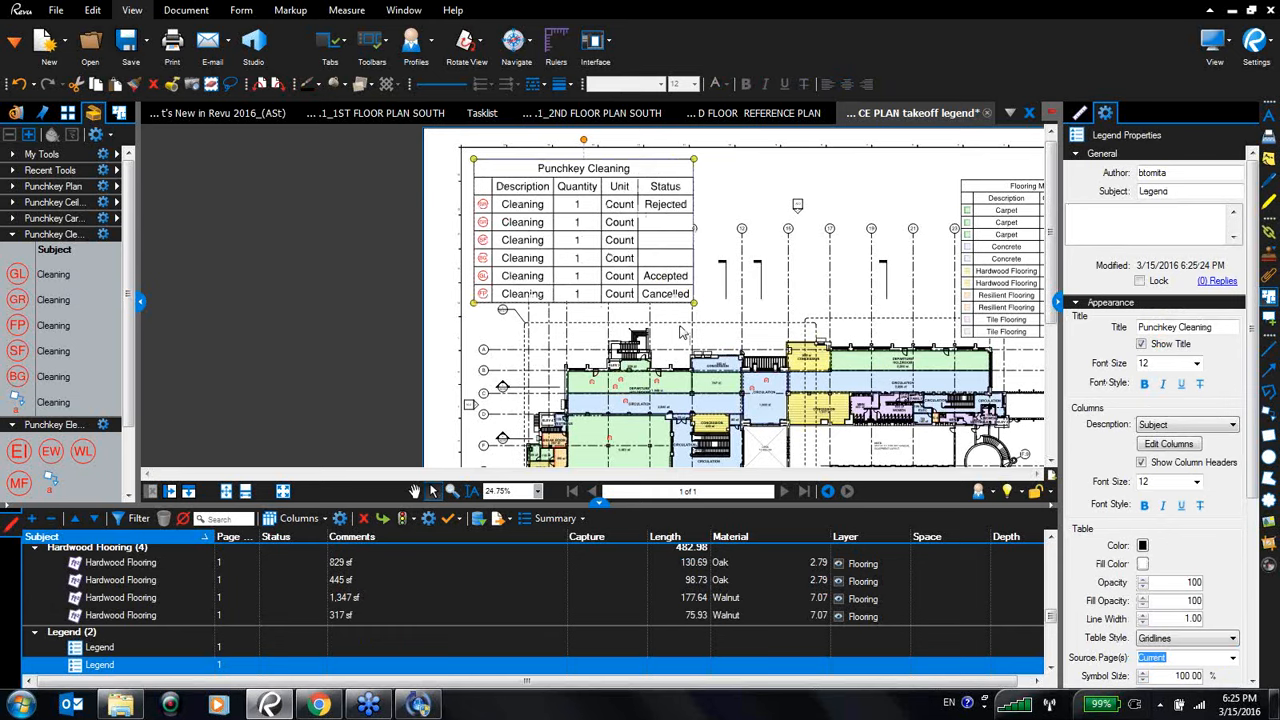
{"action": "left_click_drag", "start_coordinate": [608, 258], "coordinate": [608, 268]}
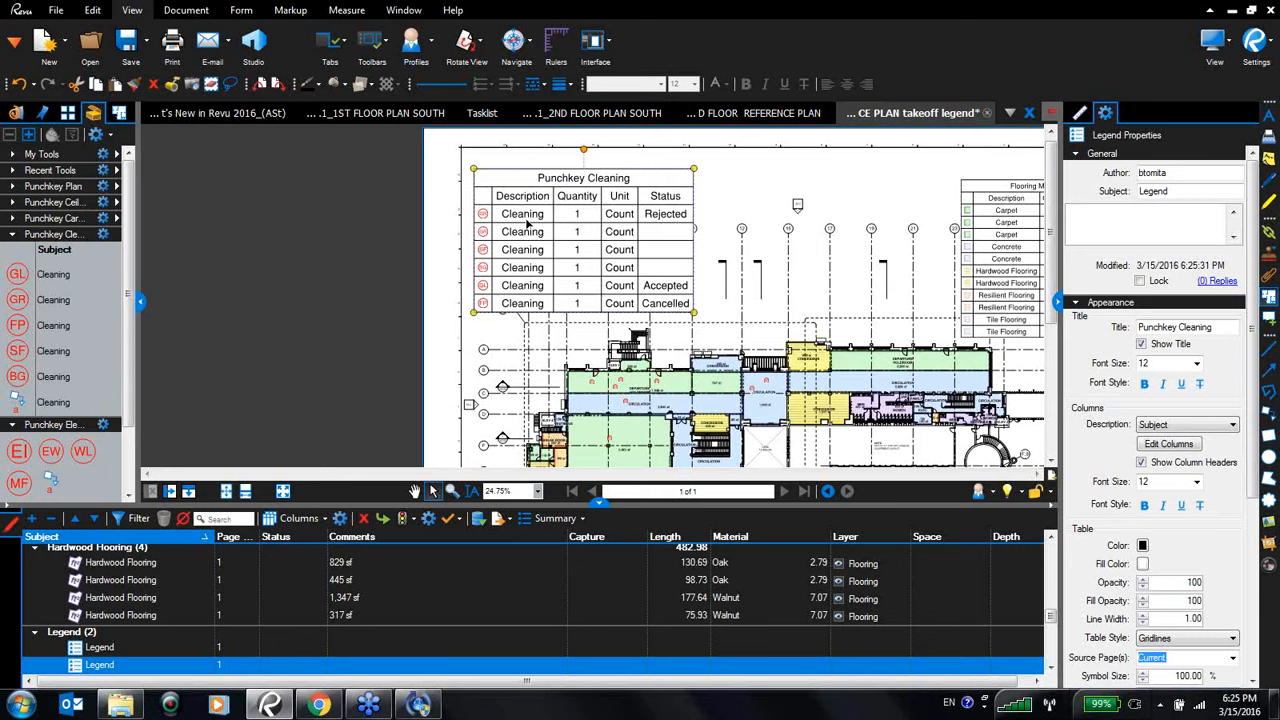
- Switch to the What's New in Revu 2016 document, hide the side panels, and present it full screen, advancing one slide
{"action": "left_click", "coordinate": [255, 117]}
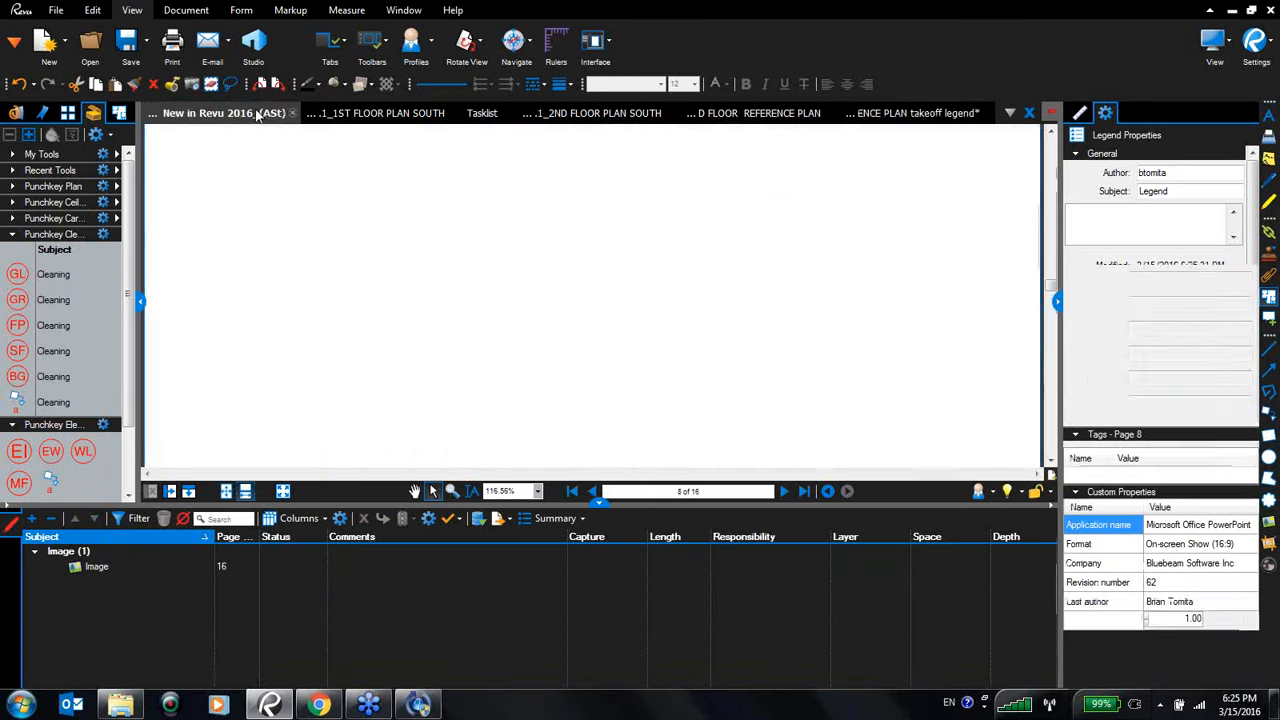
{"action": "left_click", "coordinate": [599, 503]}
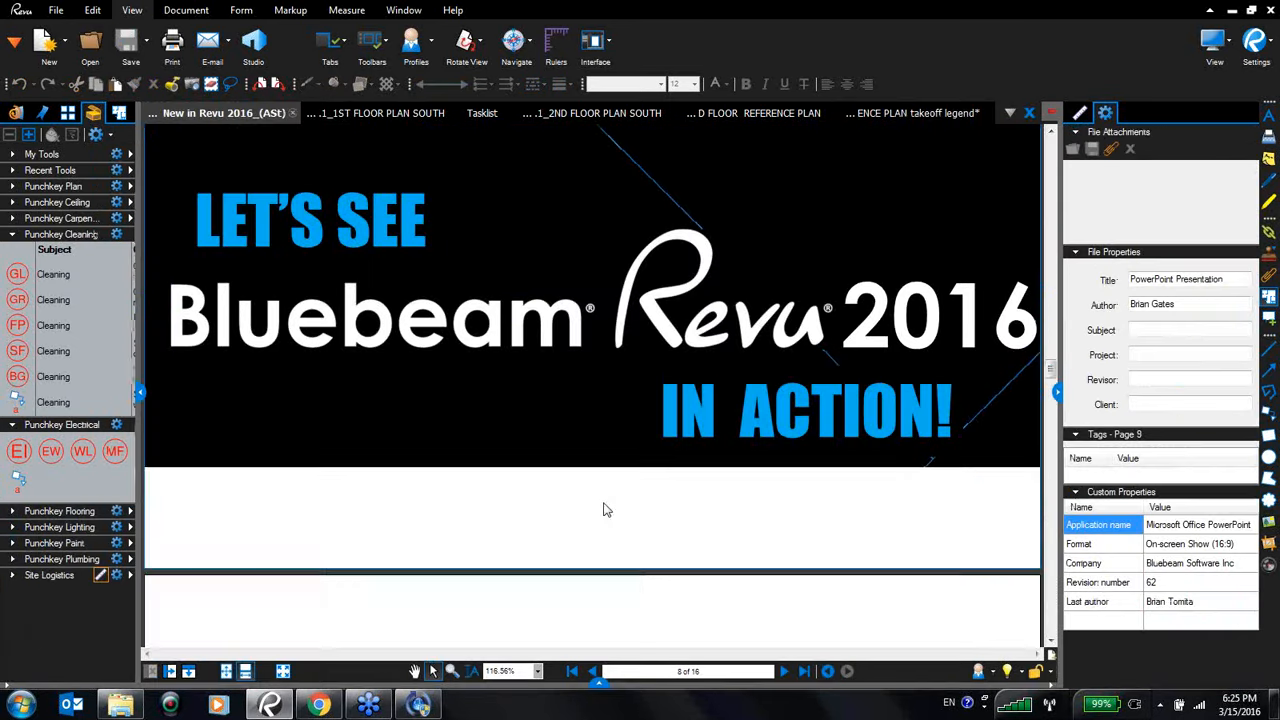
{"action": "left_click", "coordinate": [141, 392]}
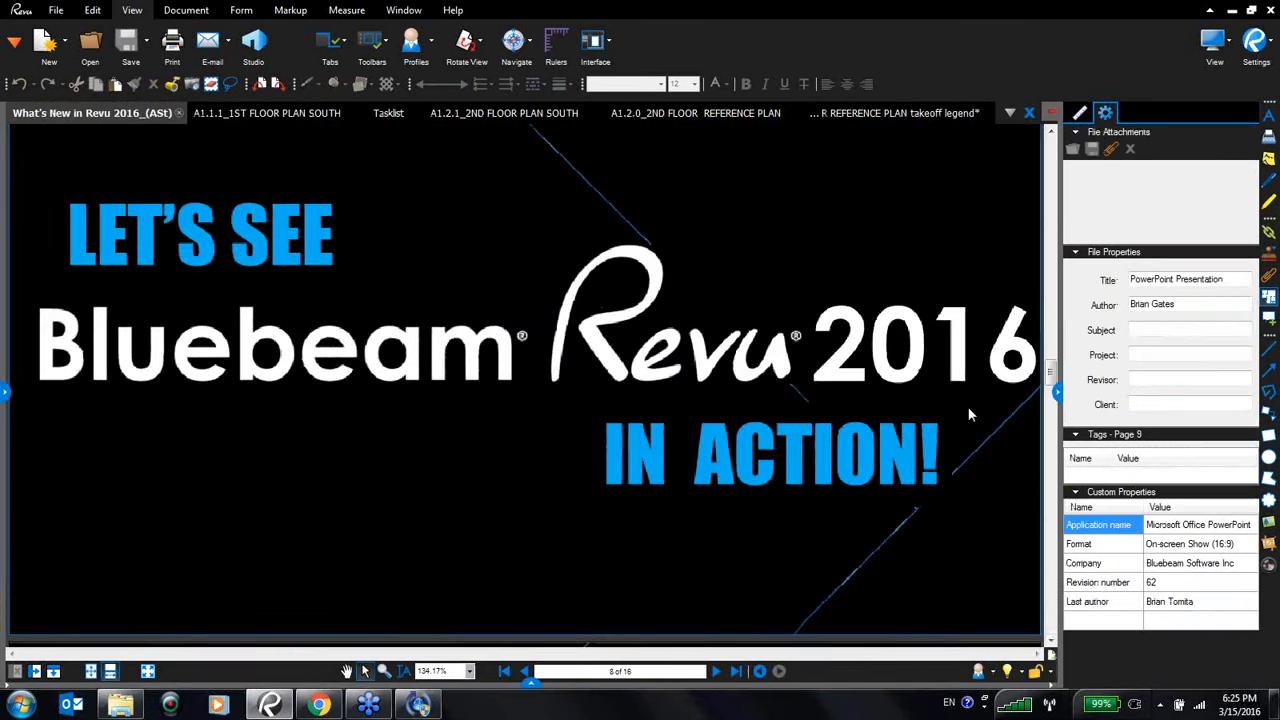
{"action": "left_click", "coordinate": [1057, 392]}
{"action": "key", "text": "F11"}
{"action": "key", "text": "Right"}
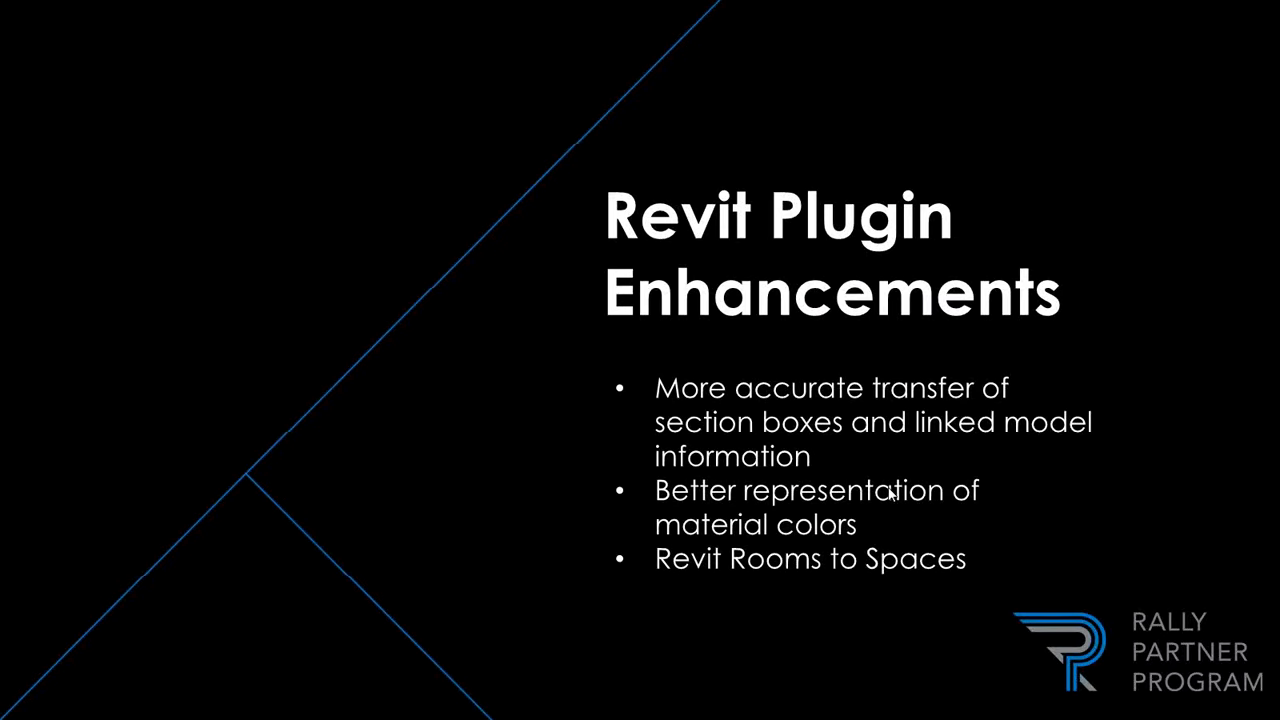
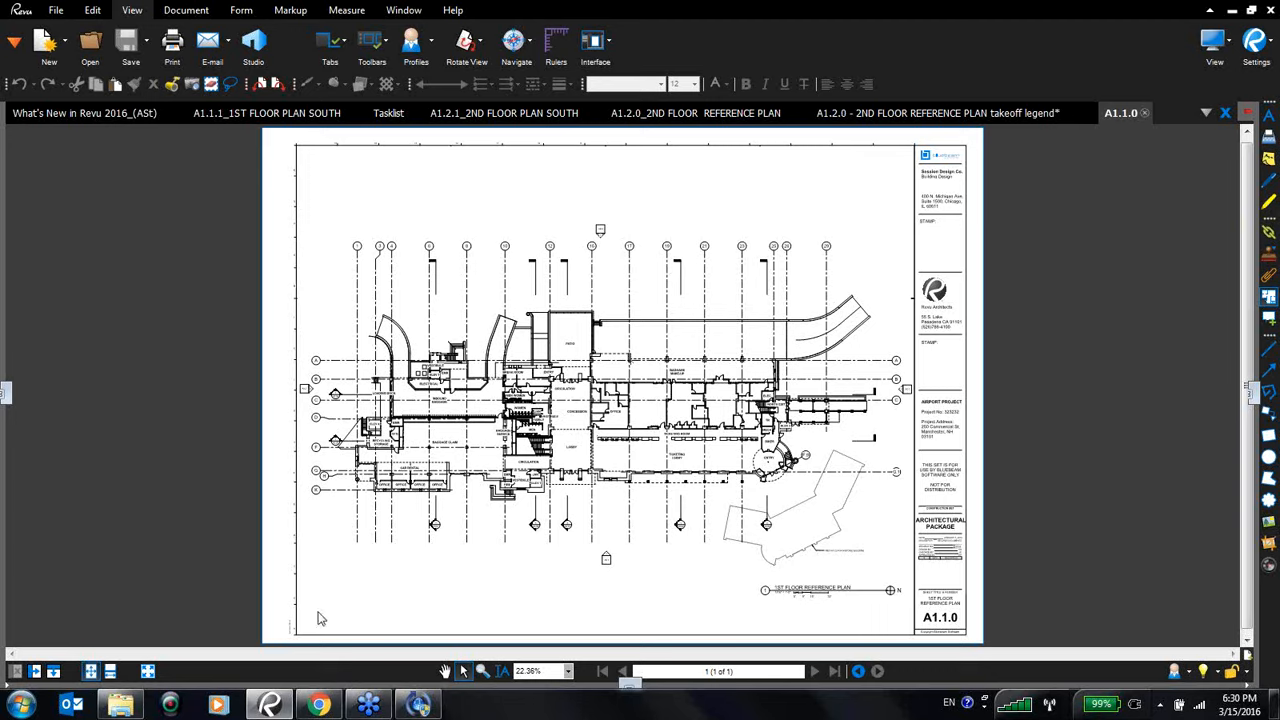
- Zoom into the sheet's lower-left date stamp and open the Thumbnails panel
{"action": "scroll", "coordinate": [287, 636], "scroll_direction": "up", "scroll_amount": 8}
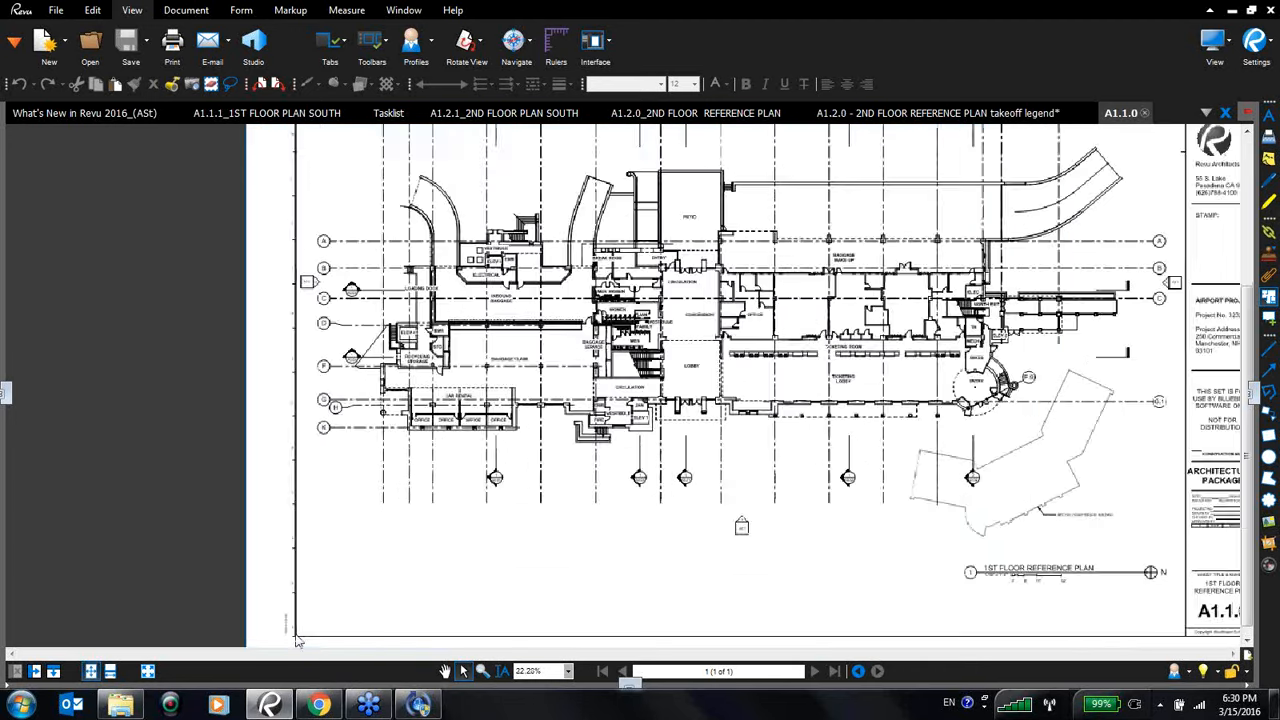
{"action": "scroll", "coordinate": [307, 614], "scroll_direction": "up", "scroll_amount": 2}
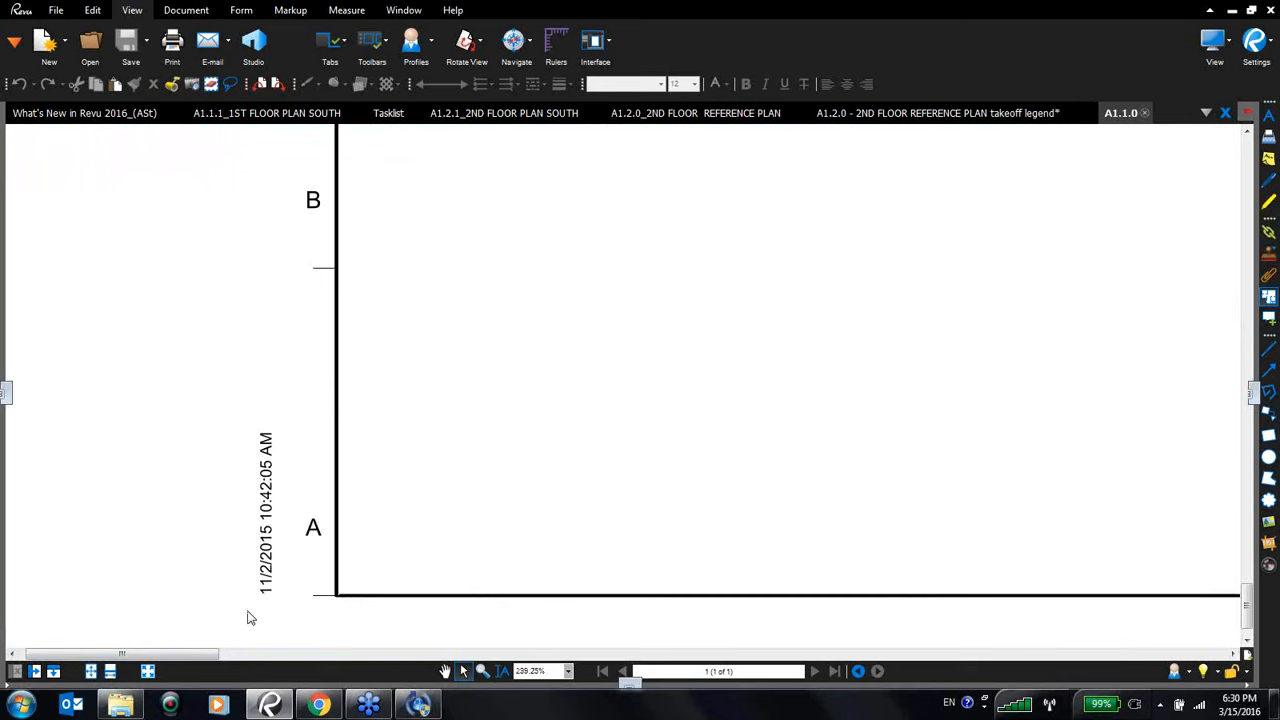
{"action": "left_click", "coordinate": [5, 393]}
{"action": "left_click_drag", "start_coordinate": [174, 399], "coordinate": [214, 326]}
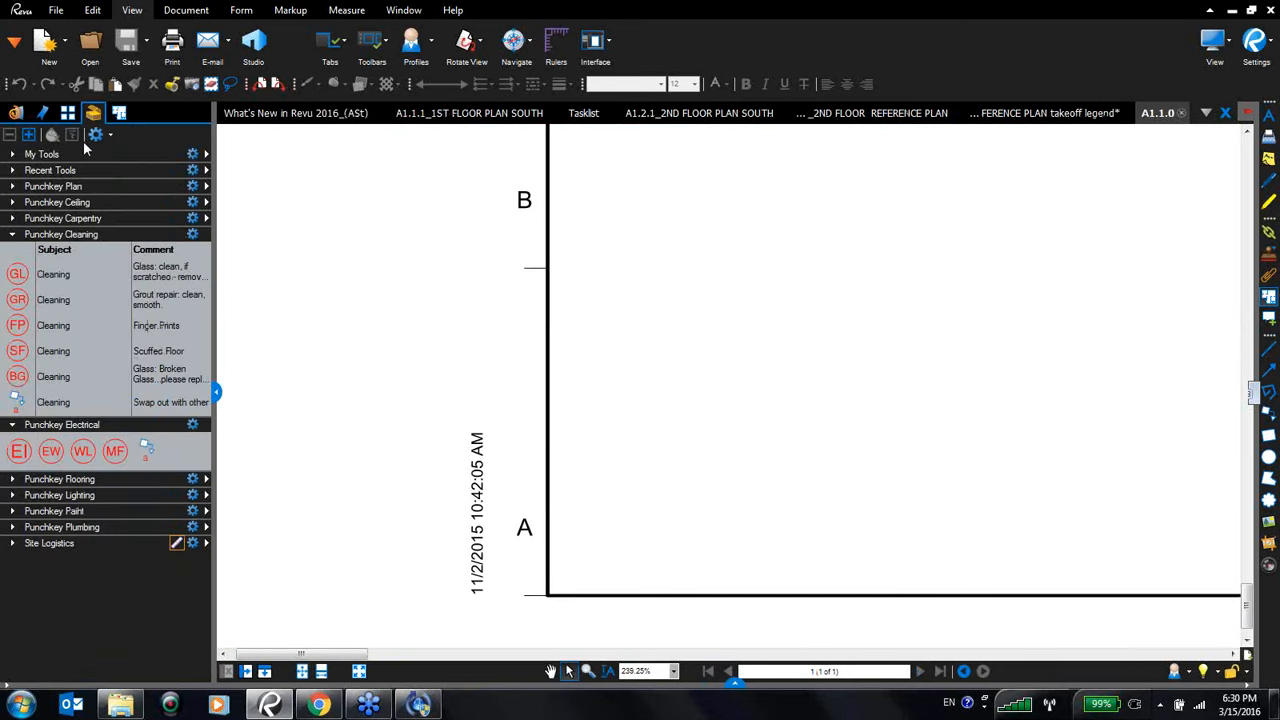
{"action": "left_click", "coordinate": [69, 116]}
- Try to create page labels from a page region drawn around the sheet's date stamp
{"action": "left_click", "coordinate": [86, 134]}
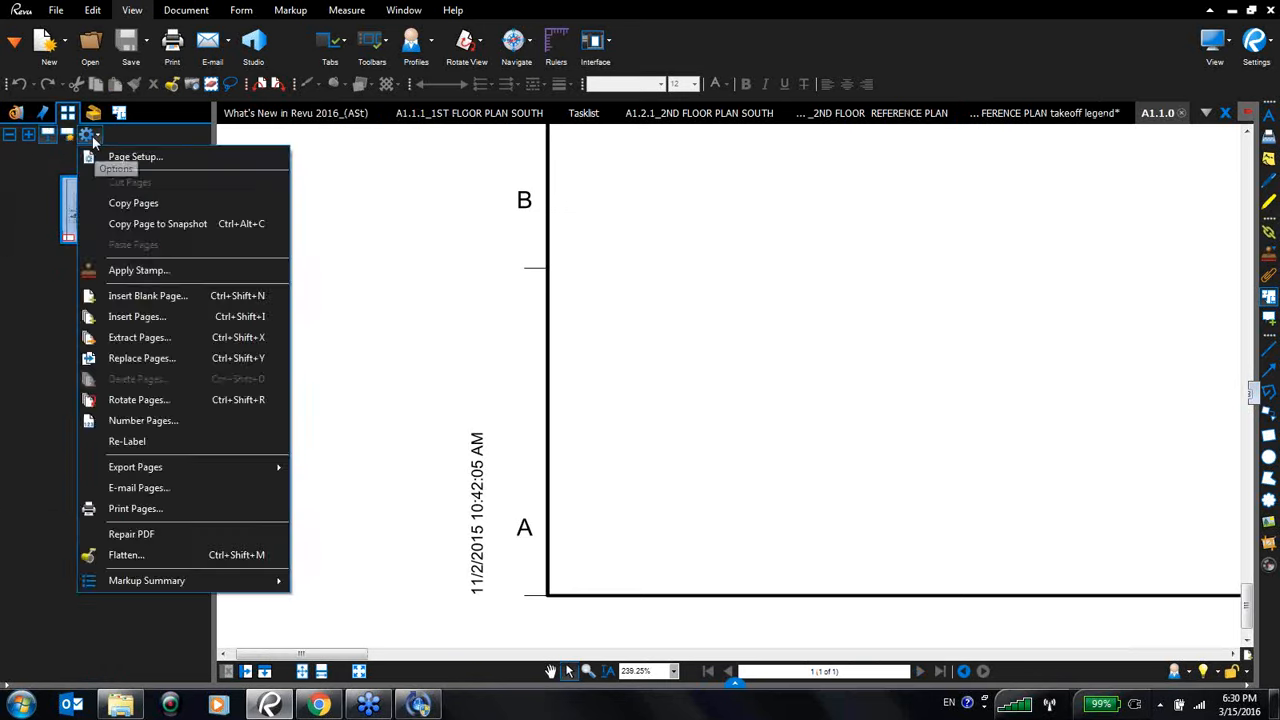
{"action": "left_click", "coordinate": [73, 140]}
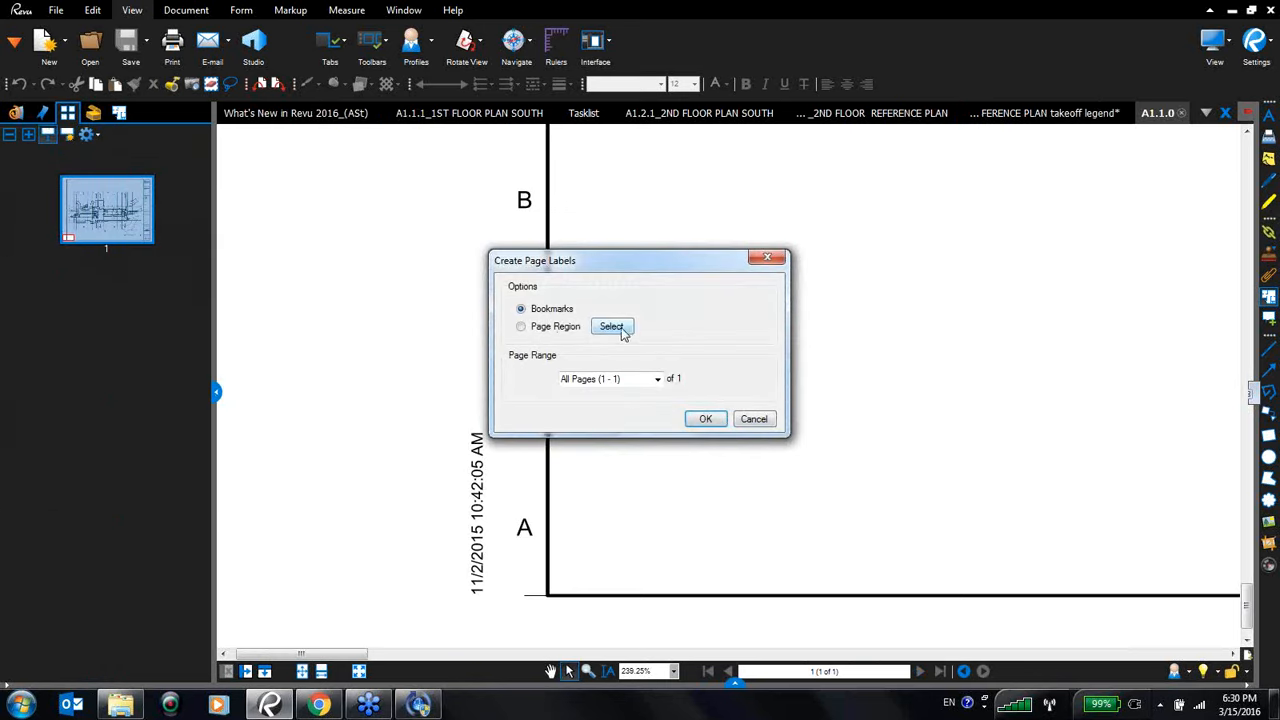
{"action": "left_click", "coordinate": [521, 327]}
{"action": "left_click", "coordinate": [618, 333]}
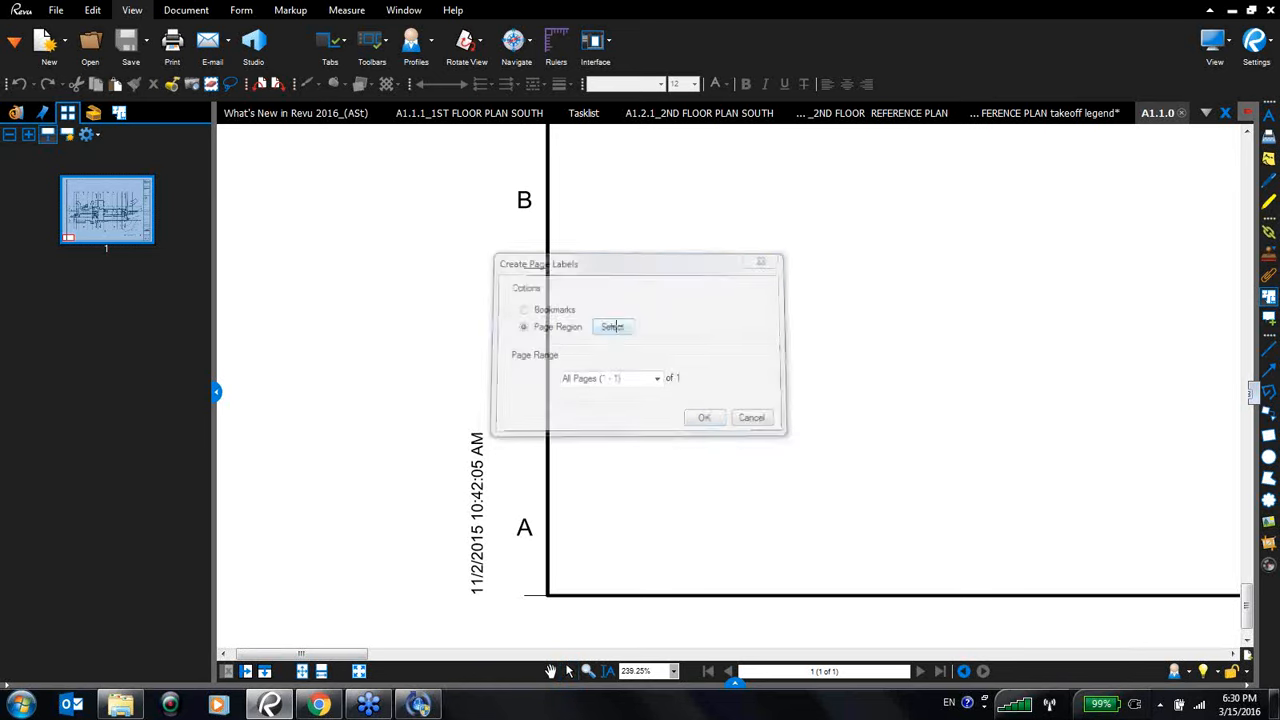
{"action": "left_click_drag", "start_coordinate": [453, 422], "coordinate": [491, 604]}
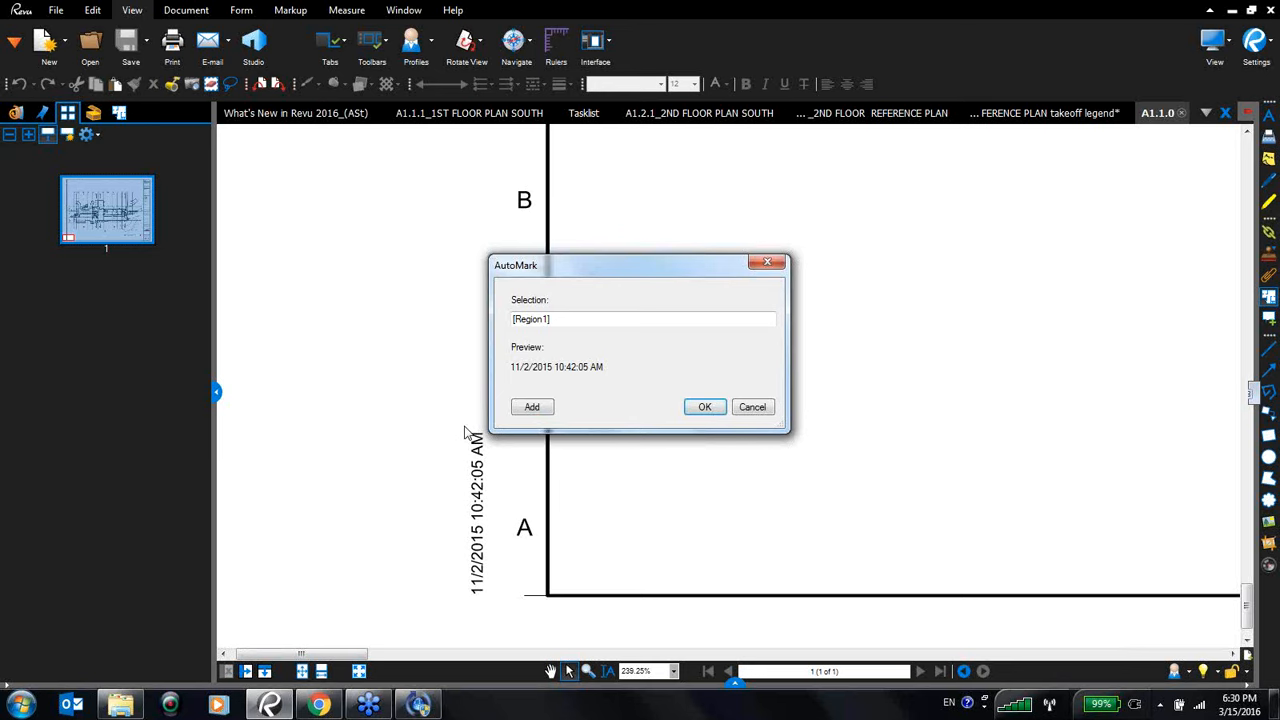
{"action": "left_click", "coordinate": [757, 417]}
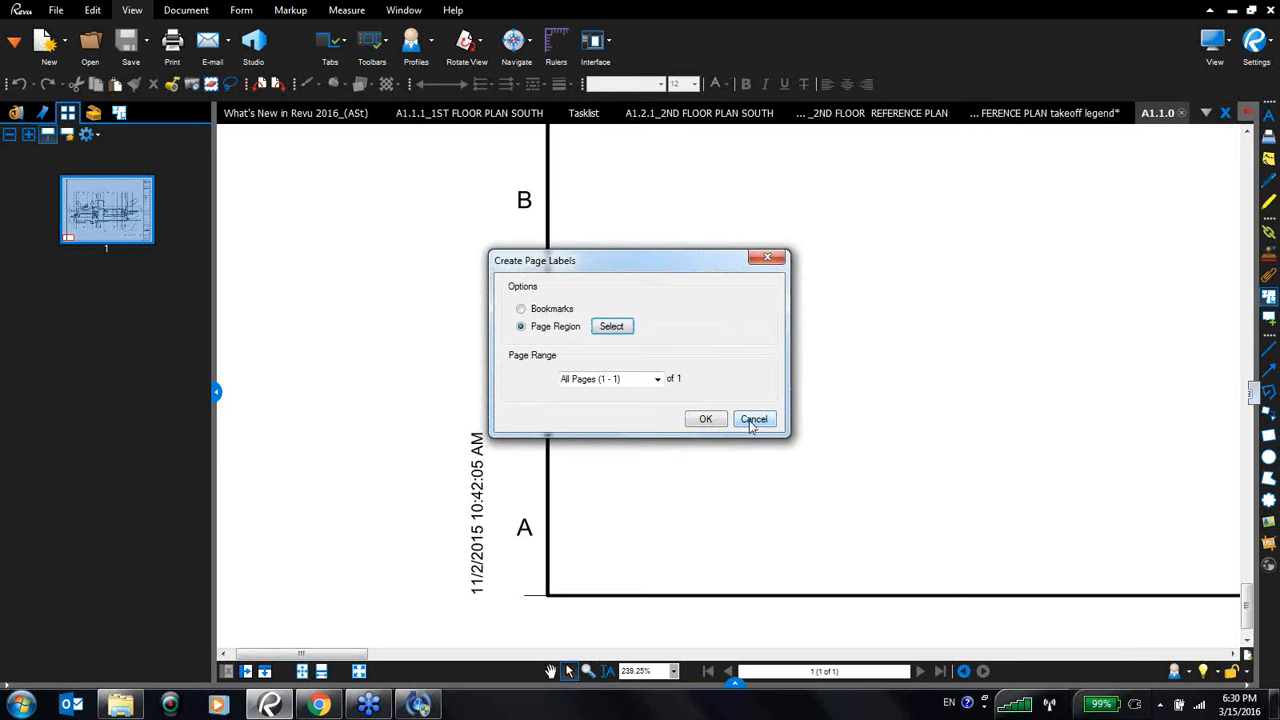
{"action": "left_click", "coordinate": [753, 420]}
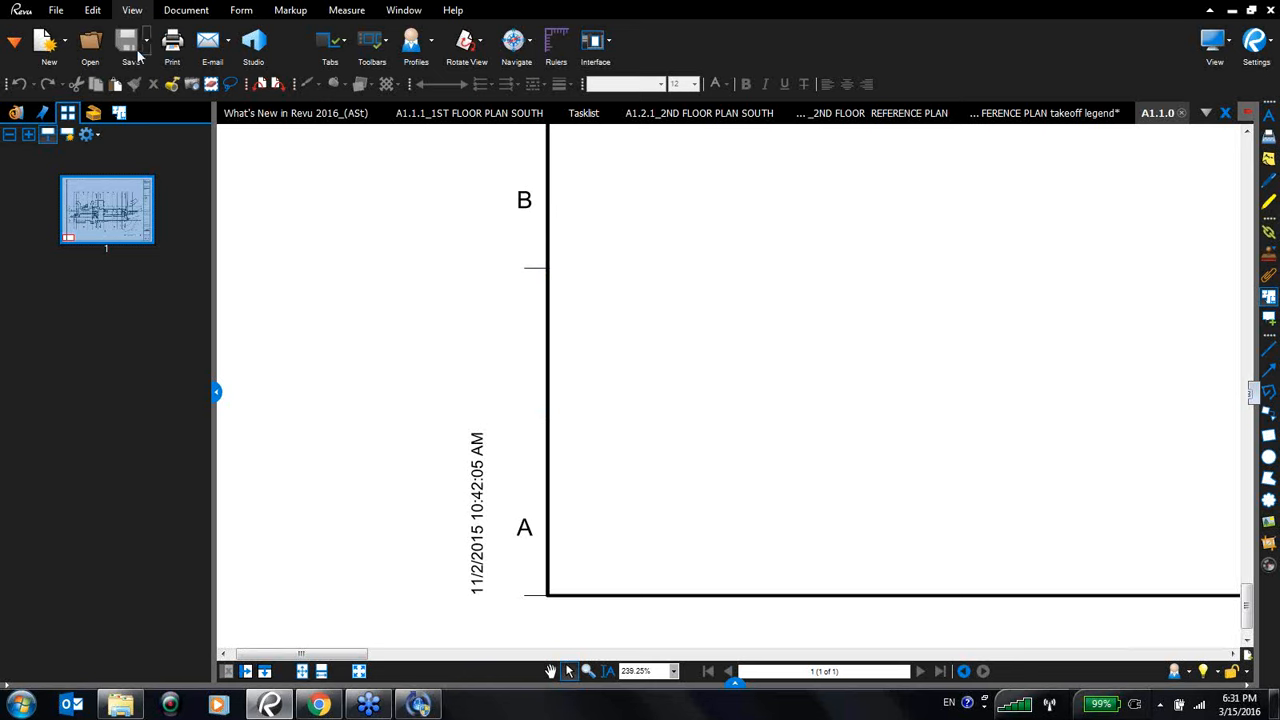
{"action": "left_click", "coordinate": [90, 42]}
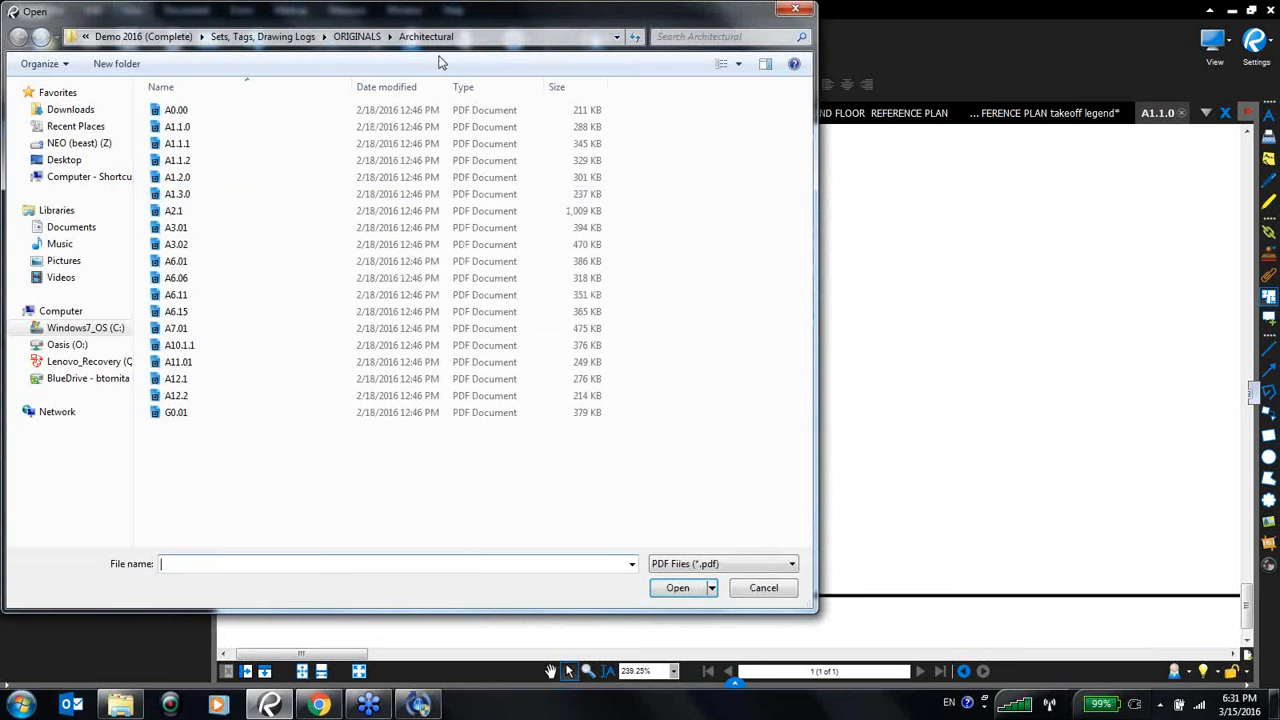
{"action": "left_click", "coordinate": [277, 37]}
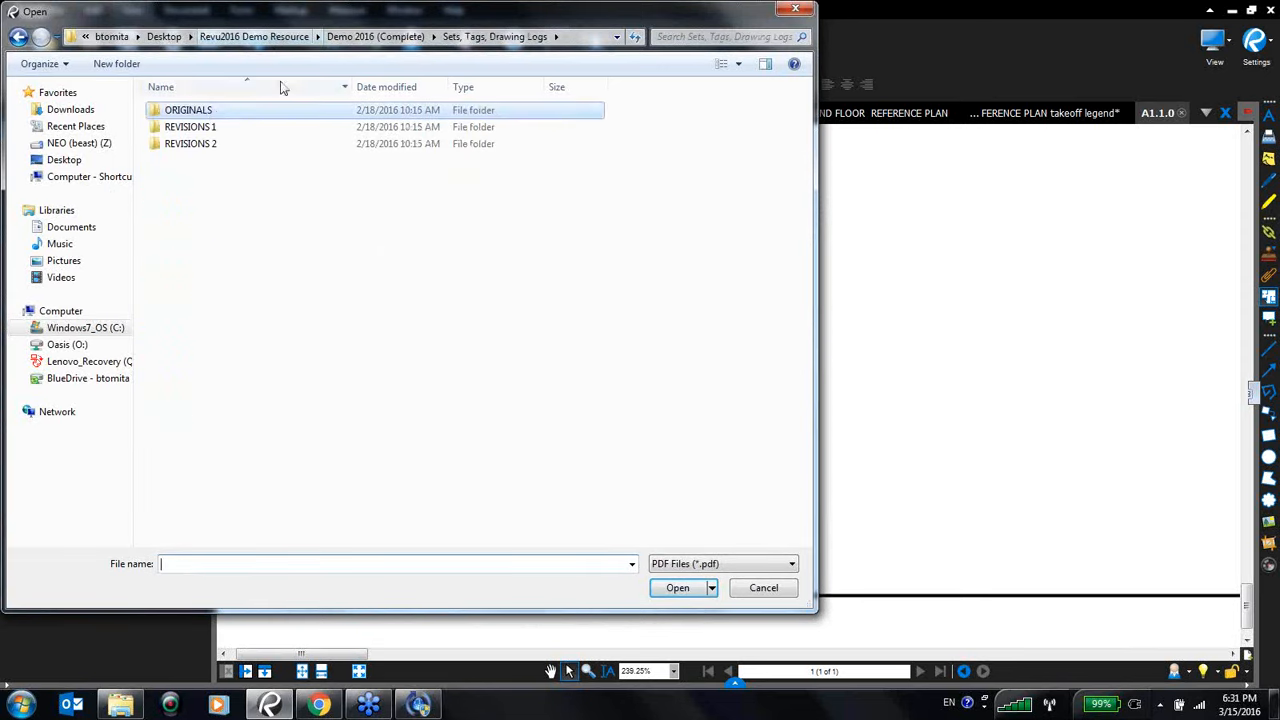
{"action": "double_click", "coordinate": [212, 112]}
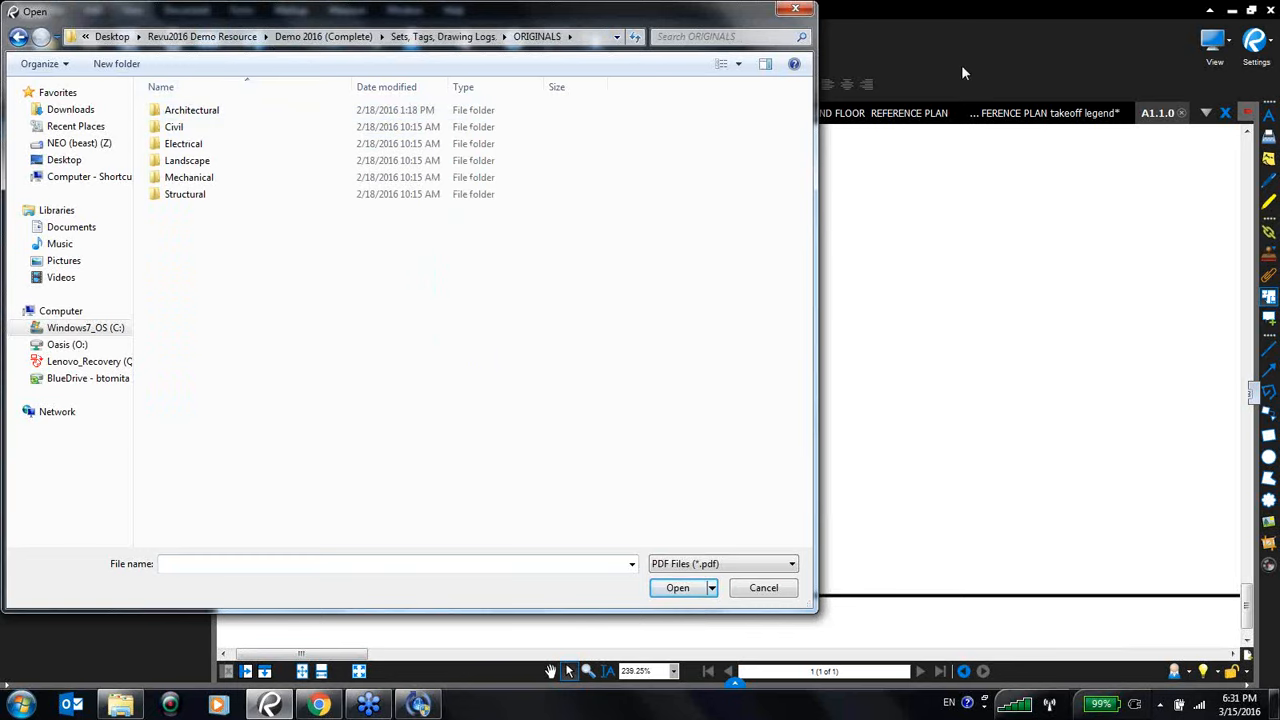
{"action": "left_click", "coordinate": [795, 9]}
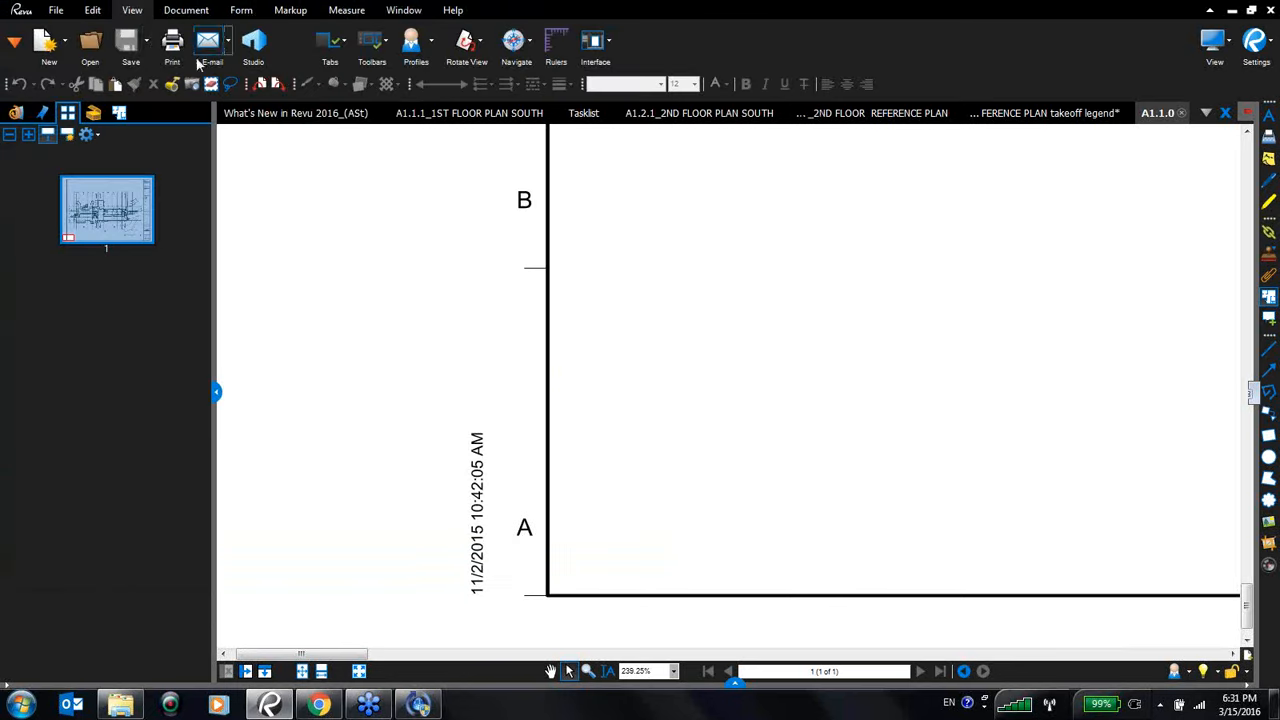
- Start a Batch Link and add the Structural folder from ORIGINALS, including subfolders
{"action": "left_click", "coordinate": [60, 11]}
{"action": "left_click", "coordinate": [433, 41]}
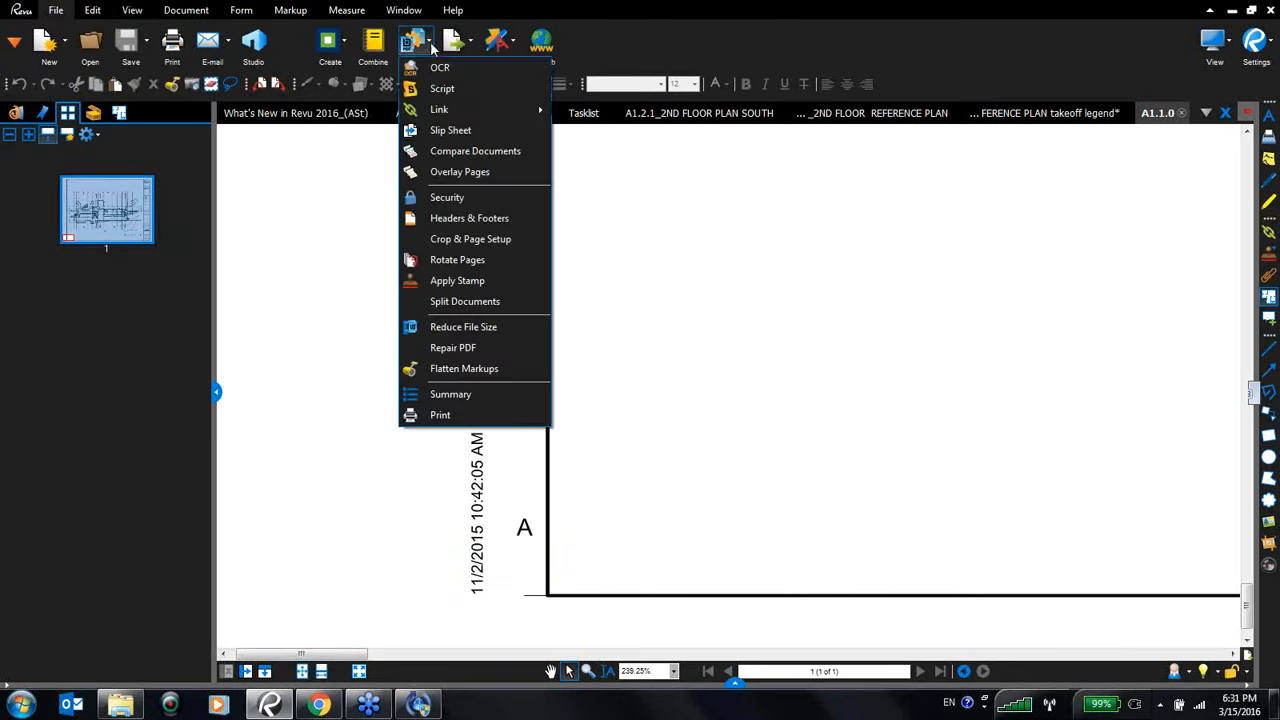
{"action": "mouse_move", "coordinate": [437, 112]}
{"action": "left_click", "coordinate": [588, 111]}
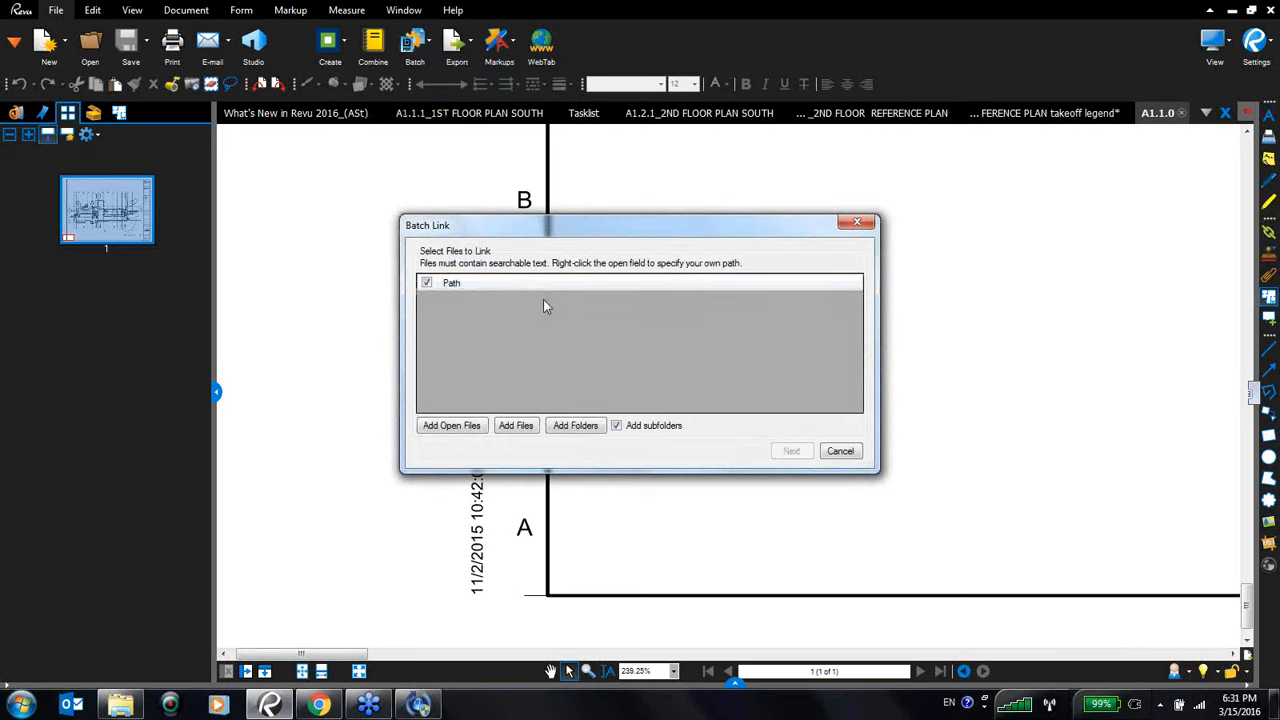
{"action": "left_click", "coordinate": [574, 426]}
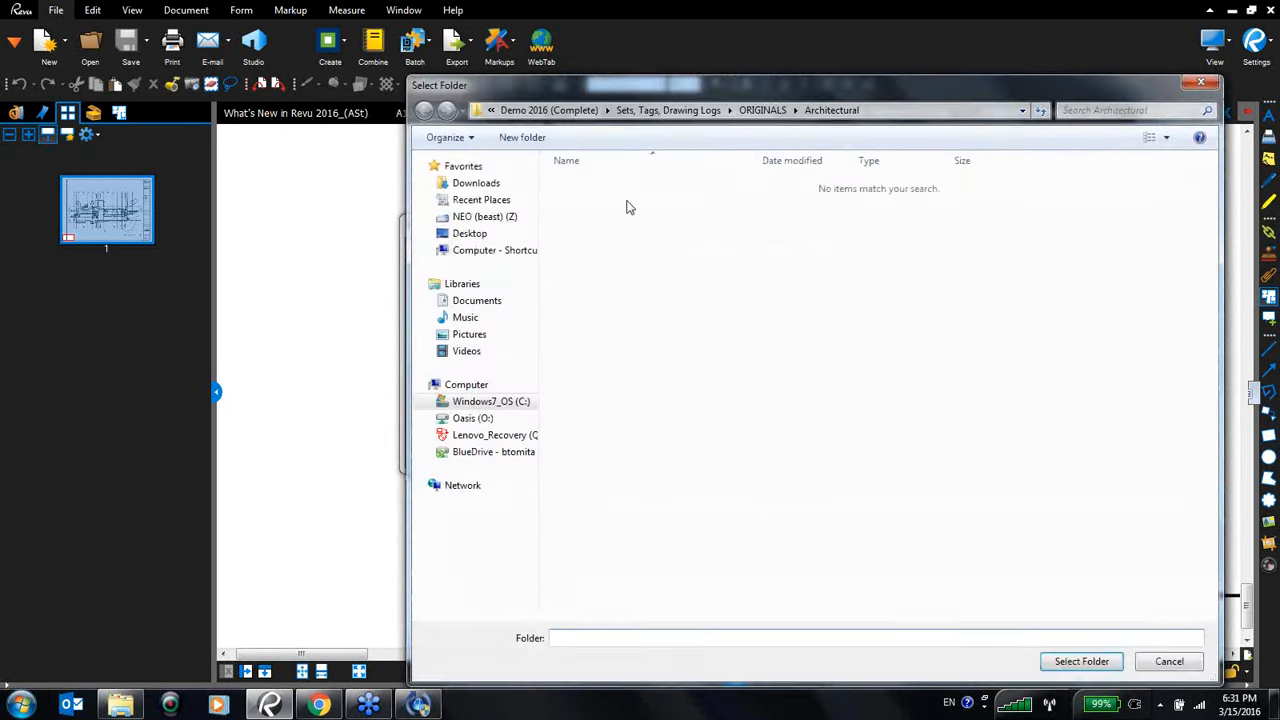
{"action": "left_click", "coordinate": [756, 108]}
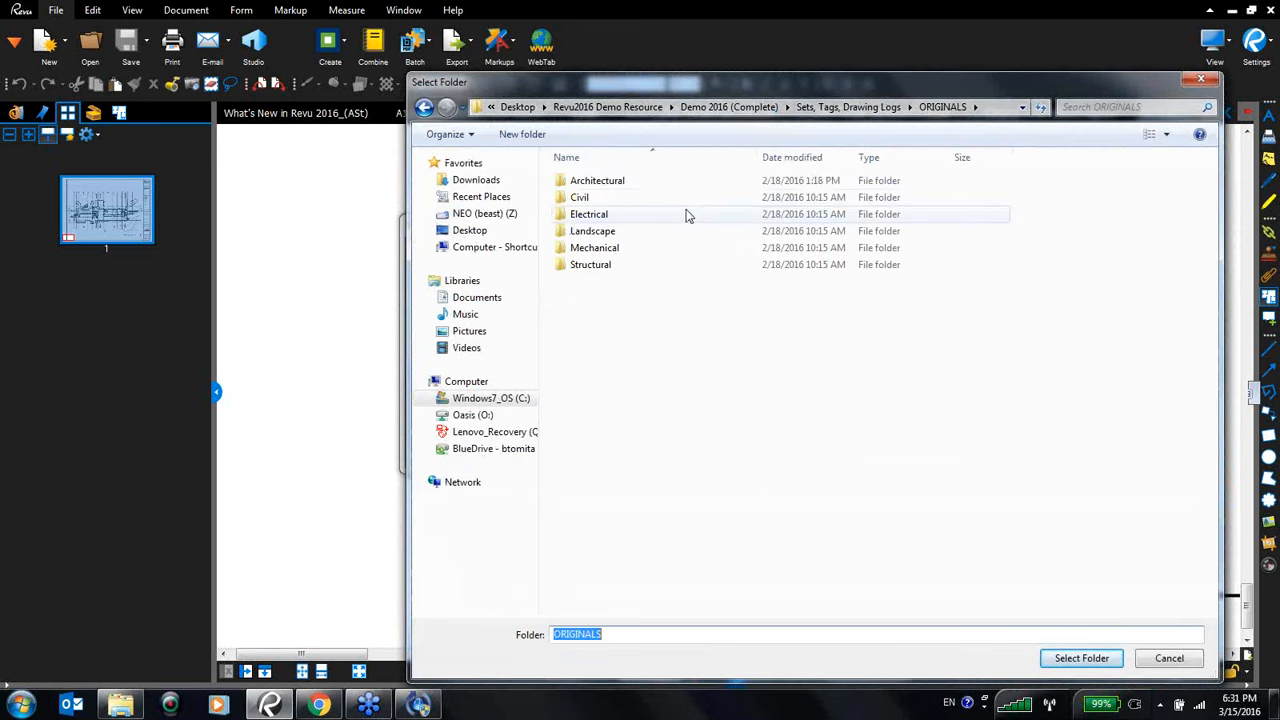
{"action": "left_click", "coordinate": [592, 265]}
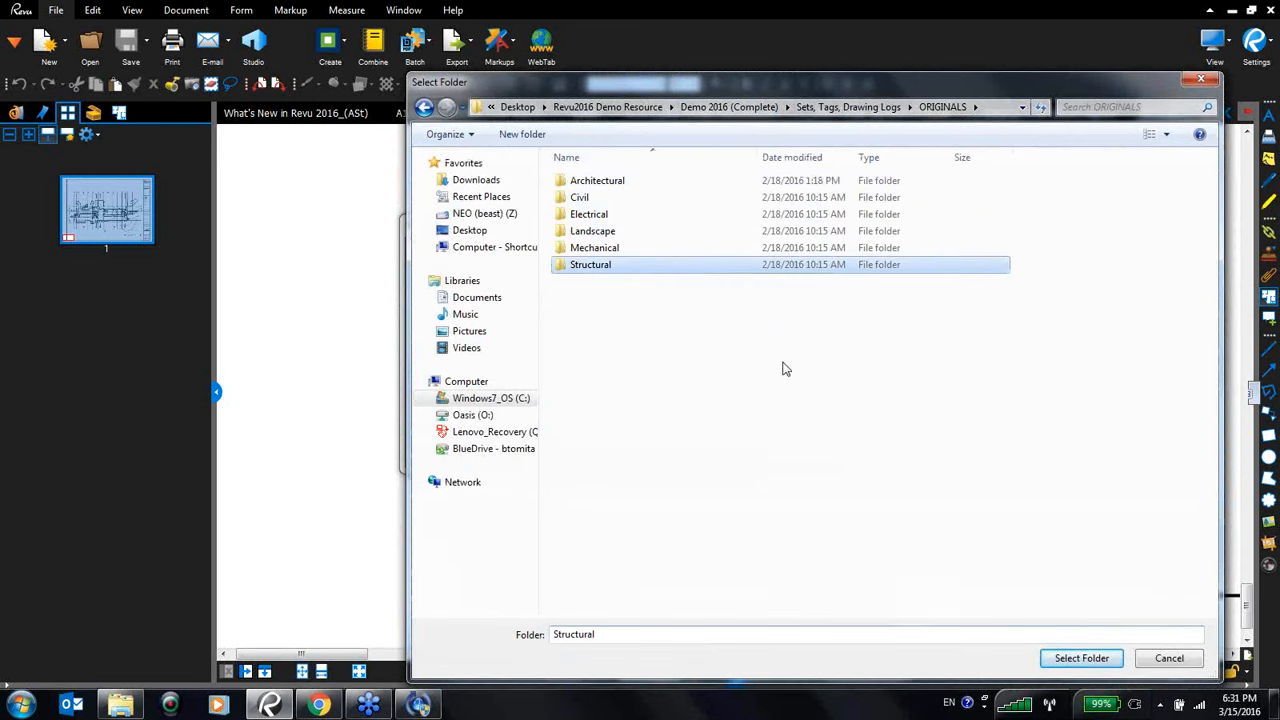
{"action": "left_click", "coordinate": [1046, 660]}
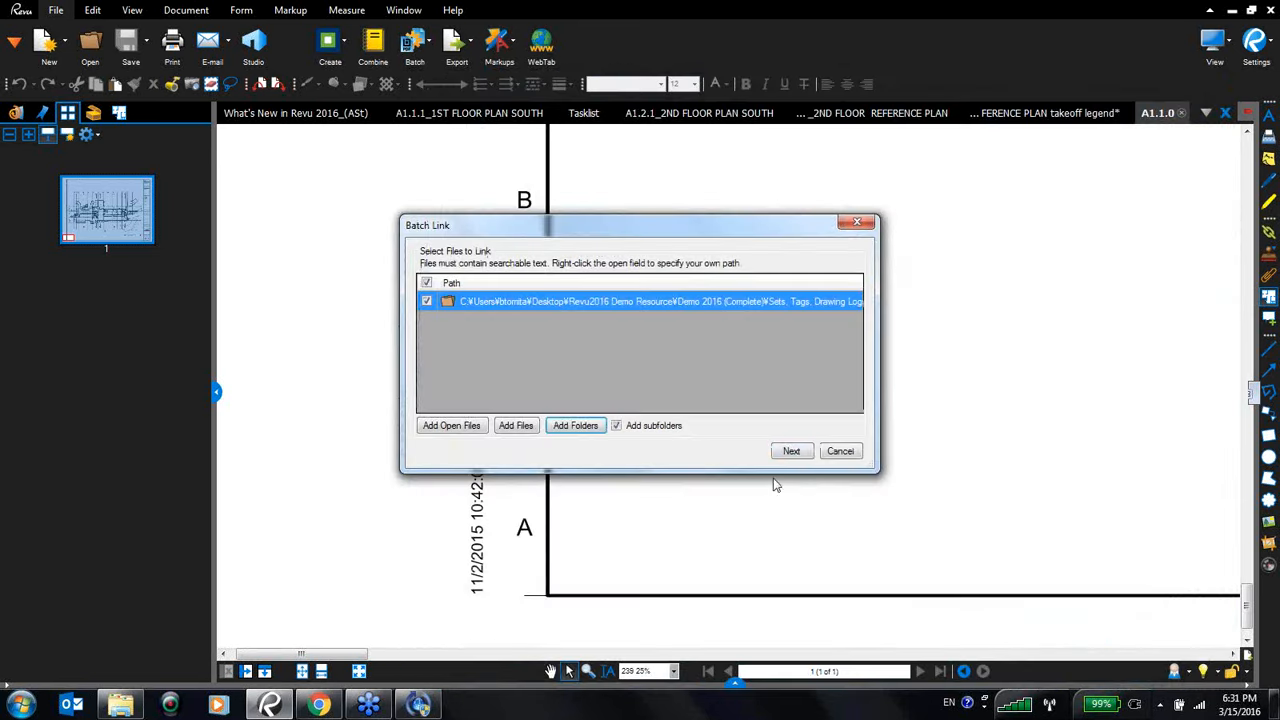
{"action": "left_click", "coordinate": [790, 452]}
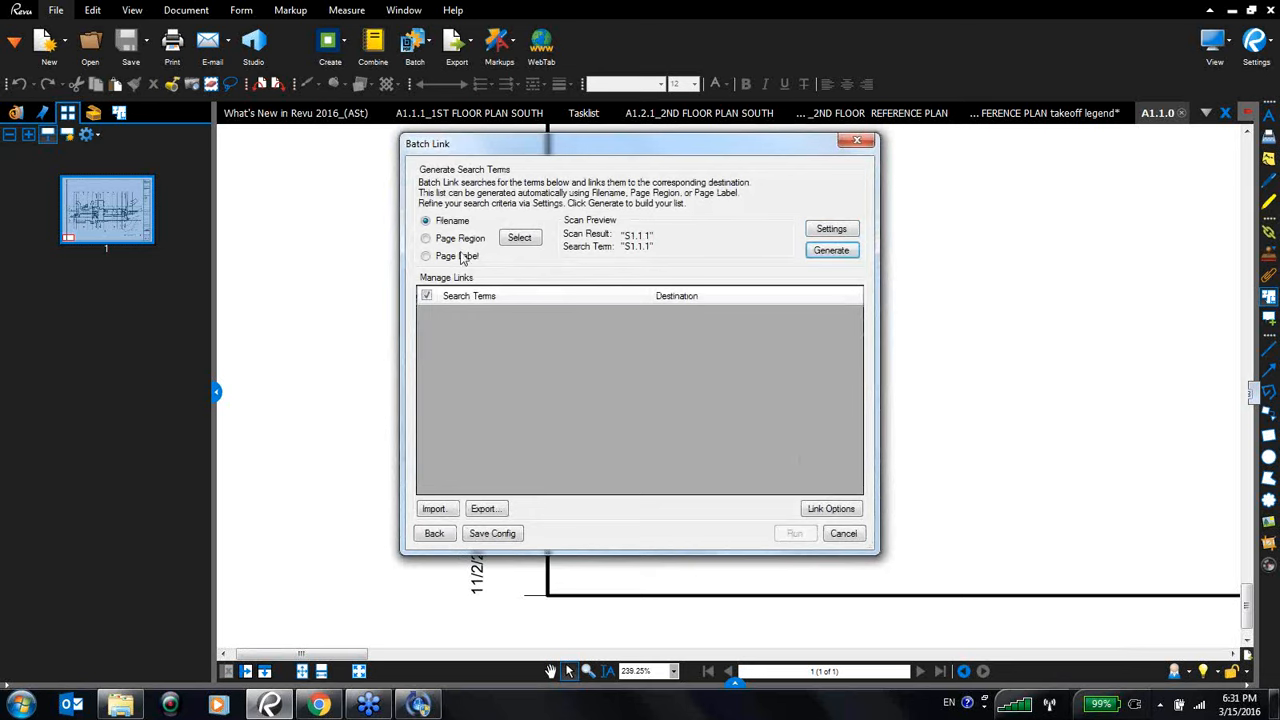
- Try selecting a page region on the S1.1.1 sheet number as the search term, then cancel Batch Link
{"action": "left_click", "coordinate": [426, 238]}
{"action": "left_click", "coordinate": [521, 237]}
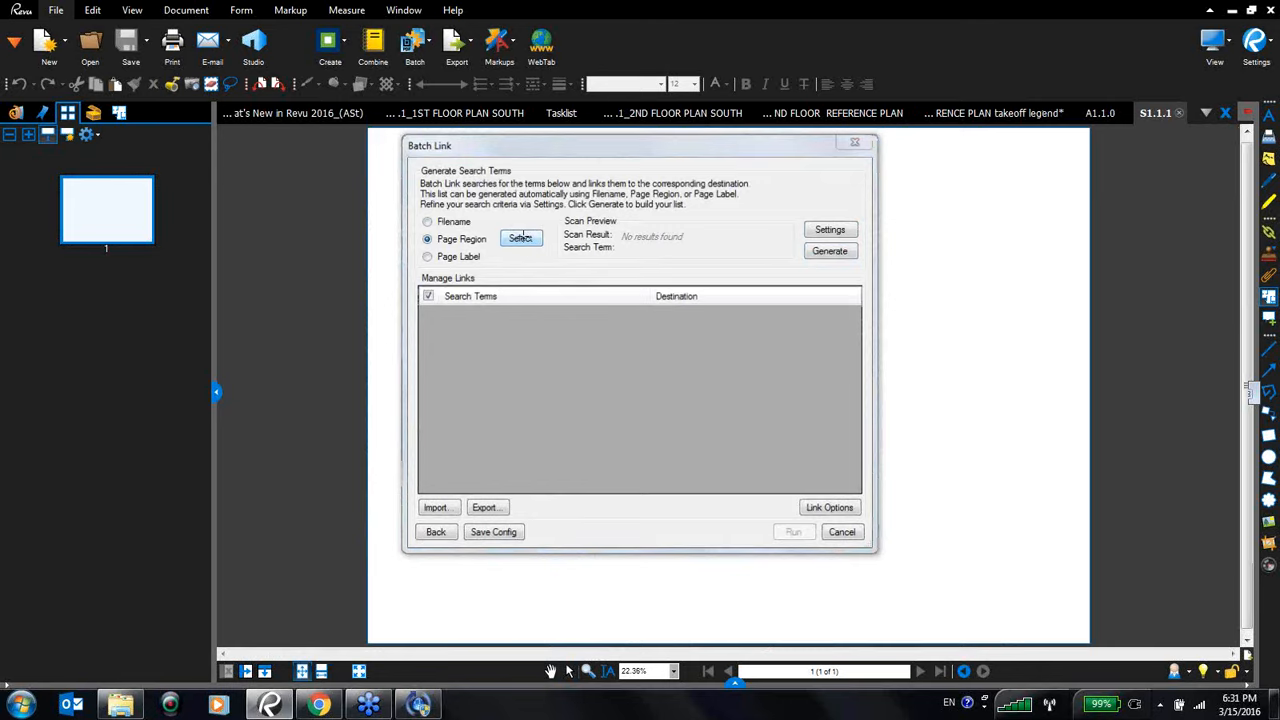
{"action": "scroll", "coordinate": [909, 578], "scroll_direction": "up", "scroll_amount": 2}
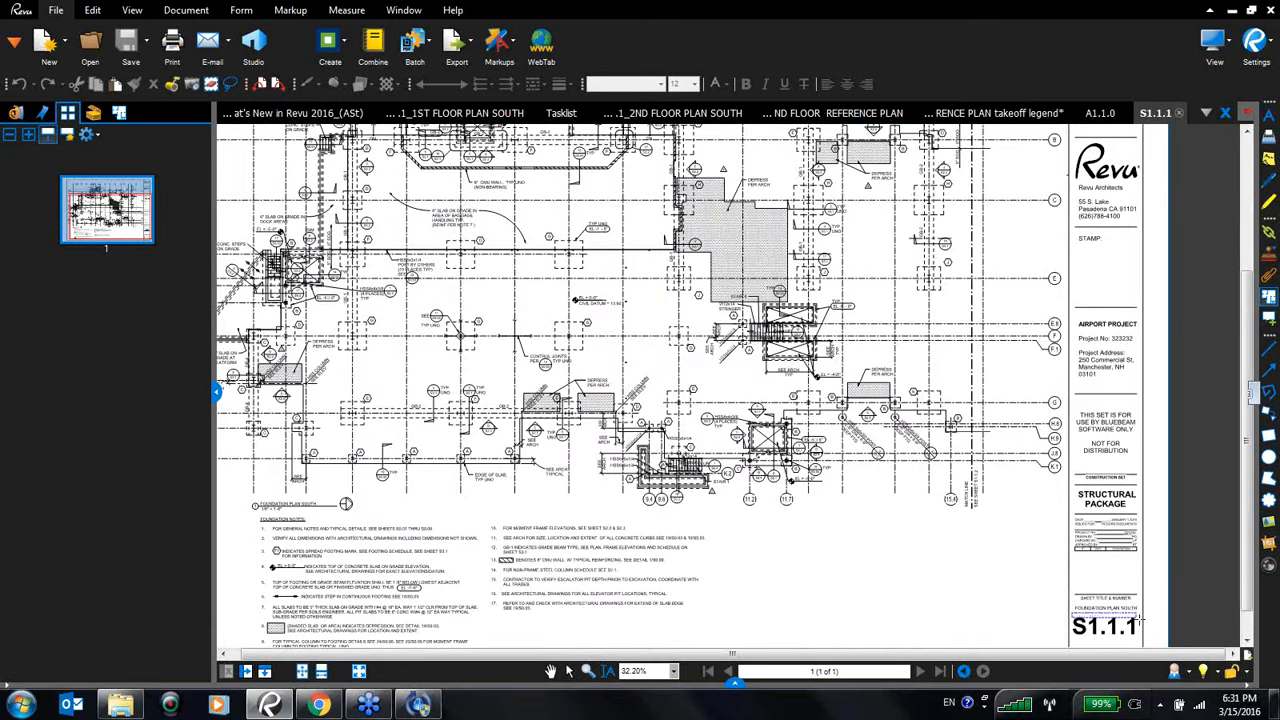
{"action": "scroll", "coordinate": [1120, 616], "scroll_direction": "down", "scroll_amount": 1}
{"action": "left_click_drag", "start_coordinate": [1139, 620], "coordinate": [1140, 622]}
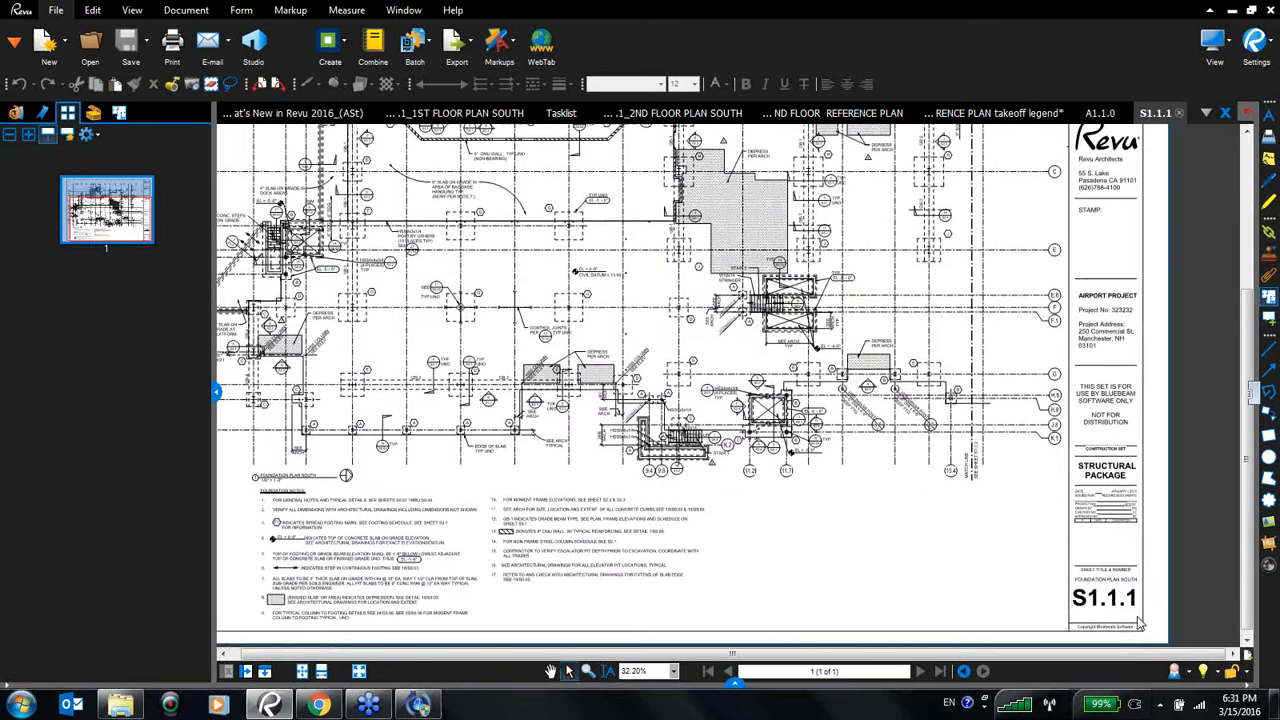
{"action": "left_click", "coordinate": [706, 408]}
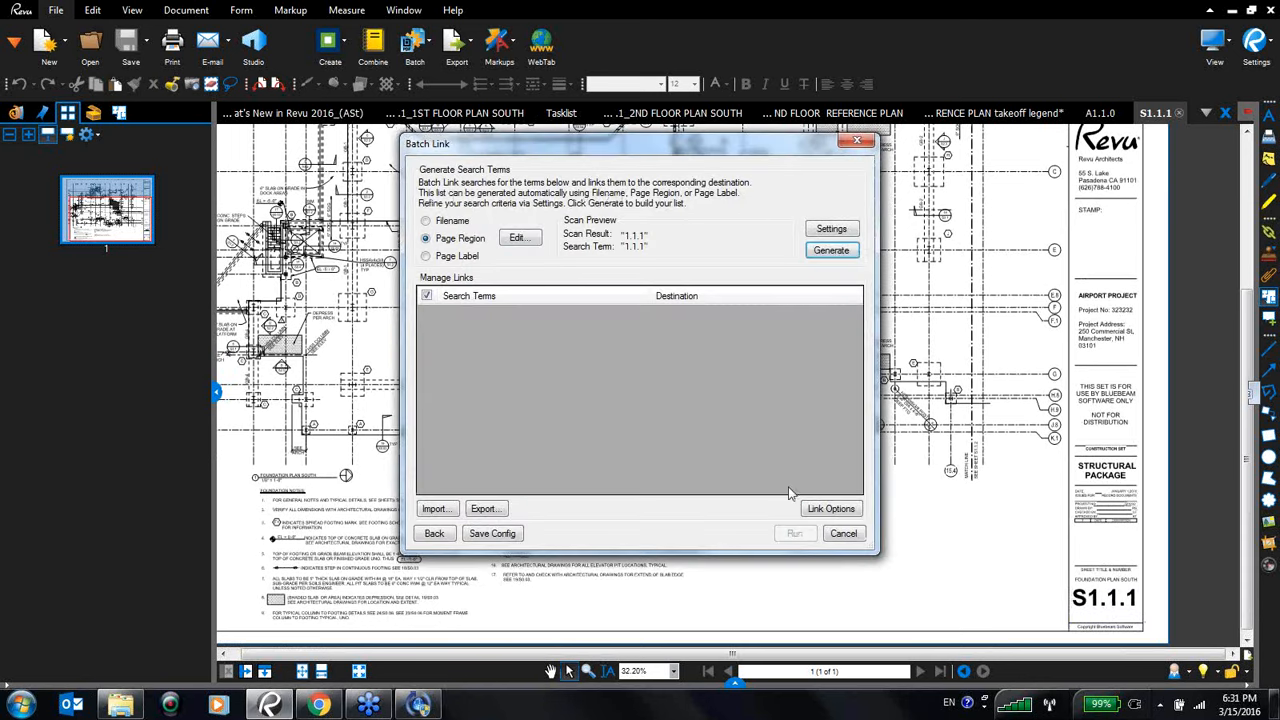
{"action": "left_click", "coordinate": [840, 536]}
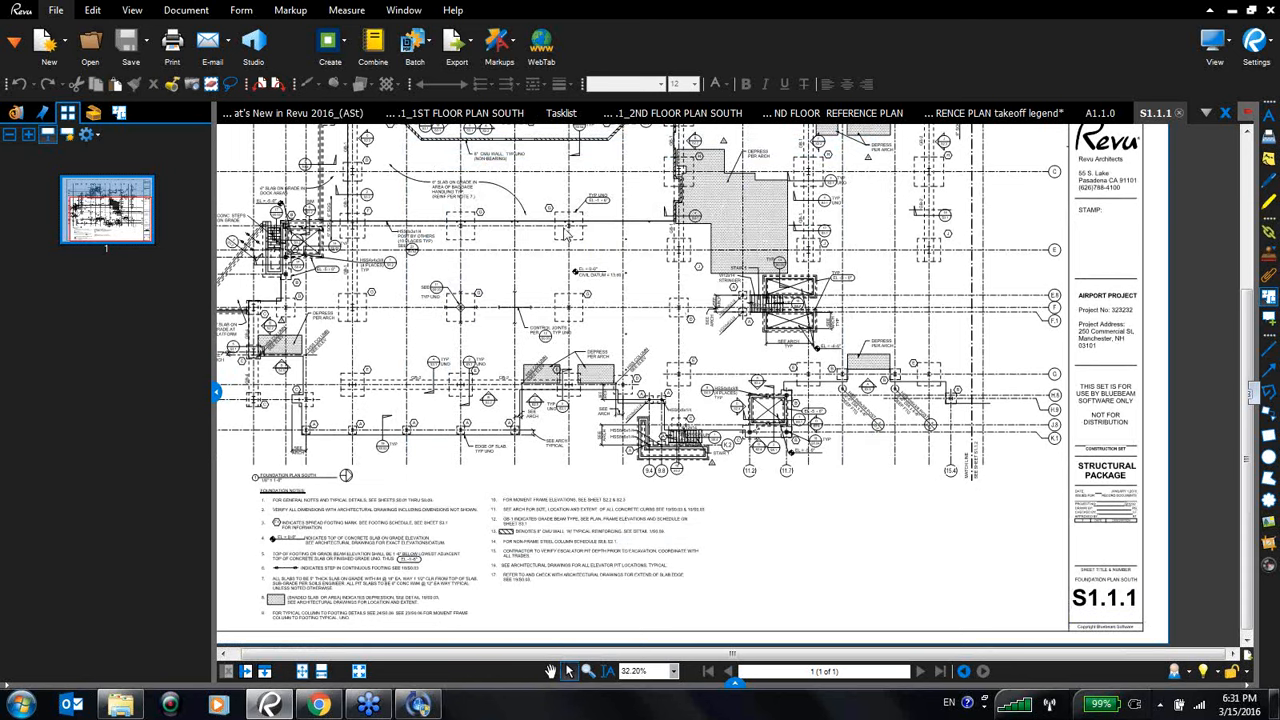
- Start a new Batch Link, add the Structural folder from ORIGINALS, and continue to search terms
{"action": "left_click", "coordinate": [430, 50]}
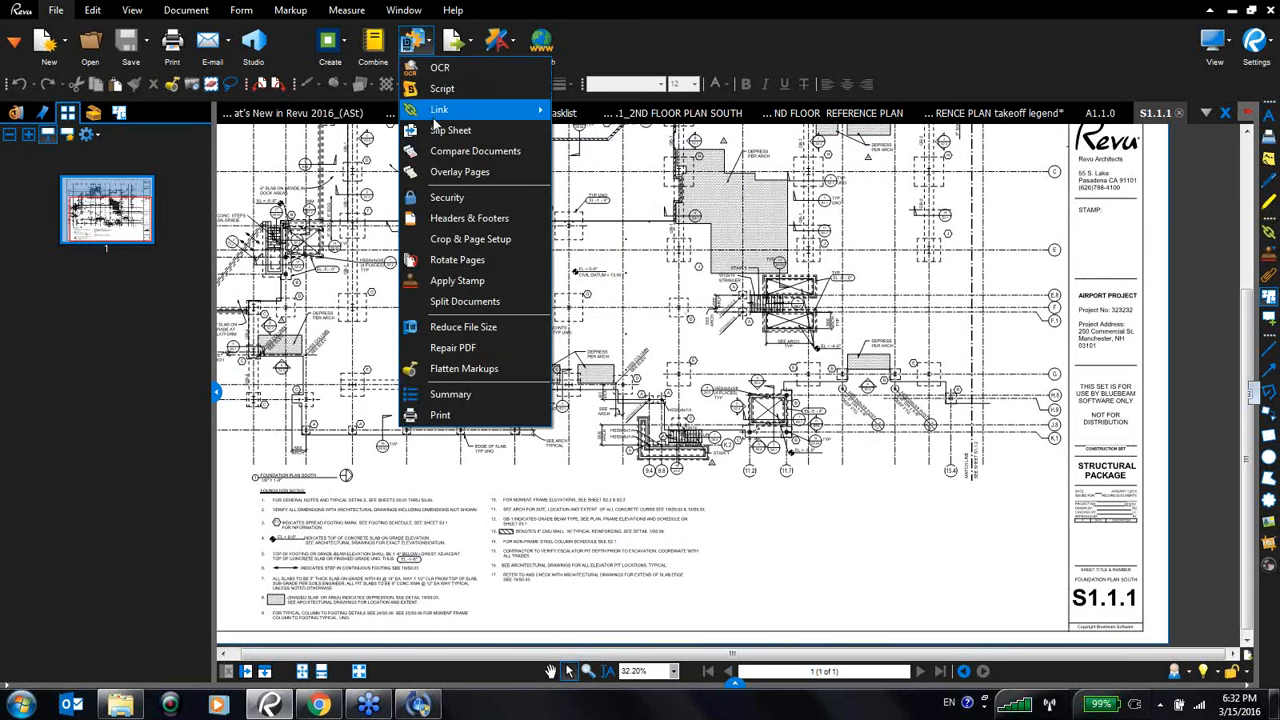
{"action": "mouse_move", "coordinate": [437, 110]}
{"action": "left_click", "coordinate": [594, 113]}
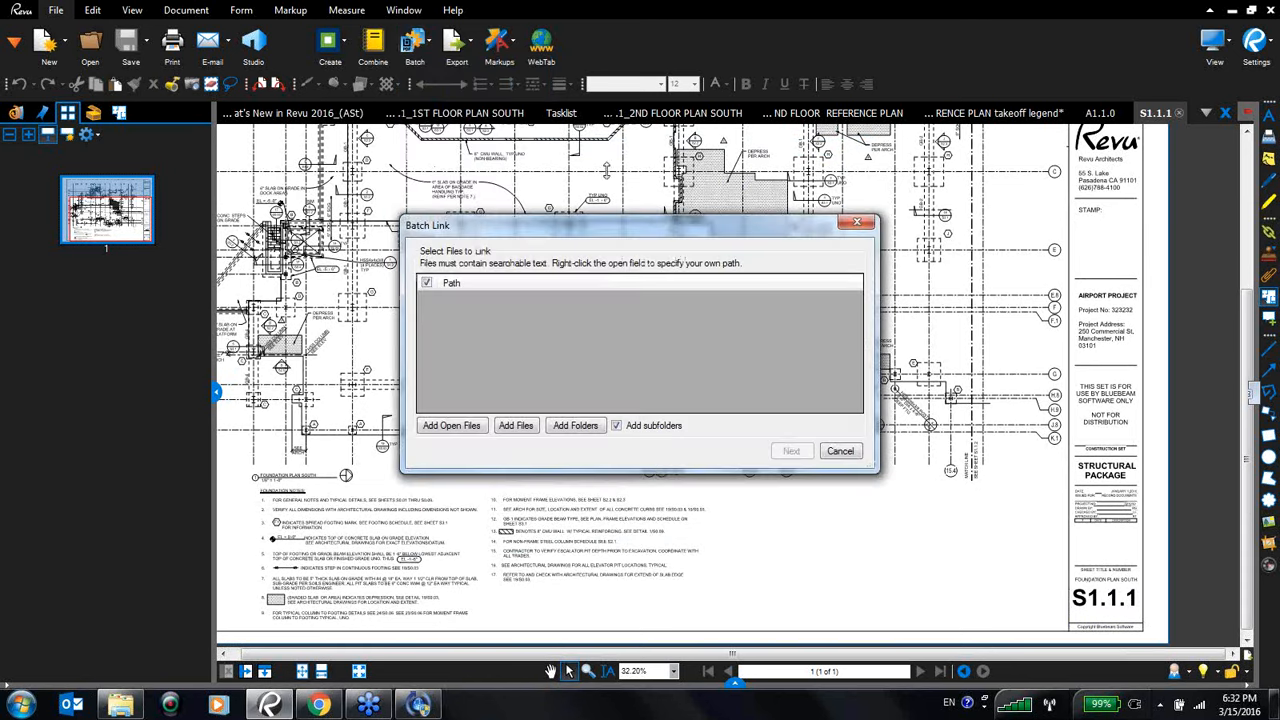
{"action": "left_click", "coordinate": [597, 432]}
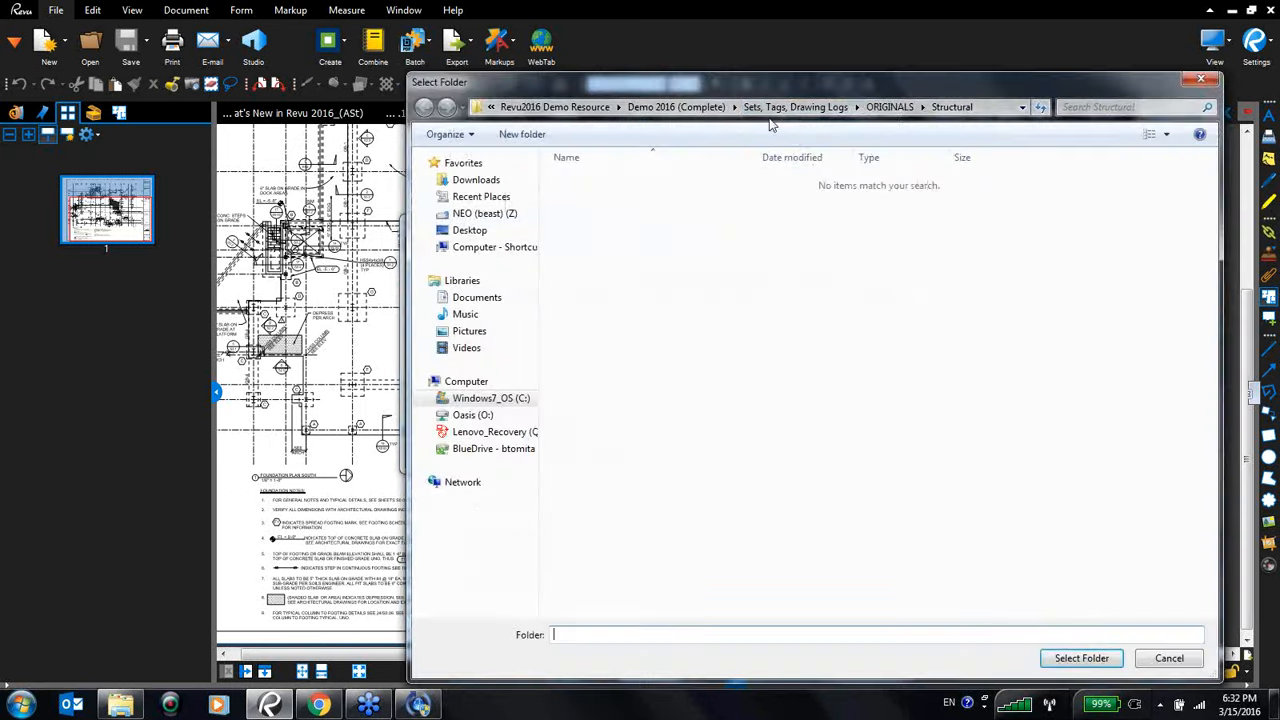
{"action": "left_click", "coordinate": [889, 107]}
{"action": "left_click", "coordinate": [620, 265]}
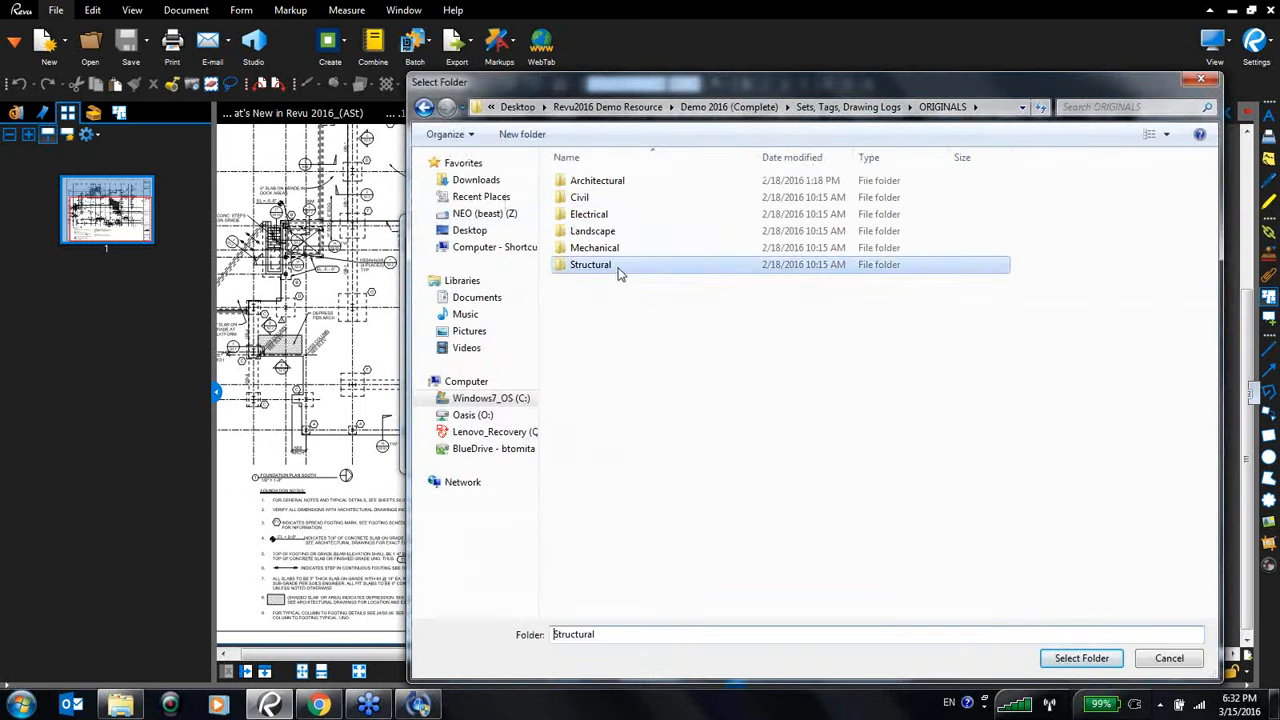
{"action": "left_click", "coordinate": [1081, 658]}
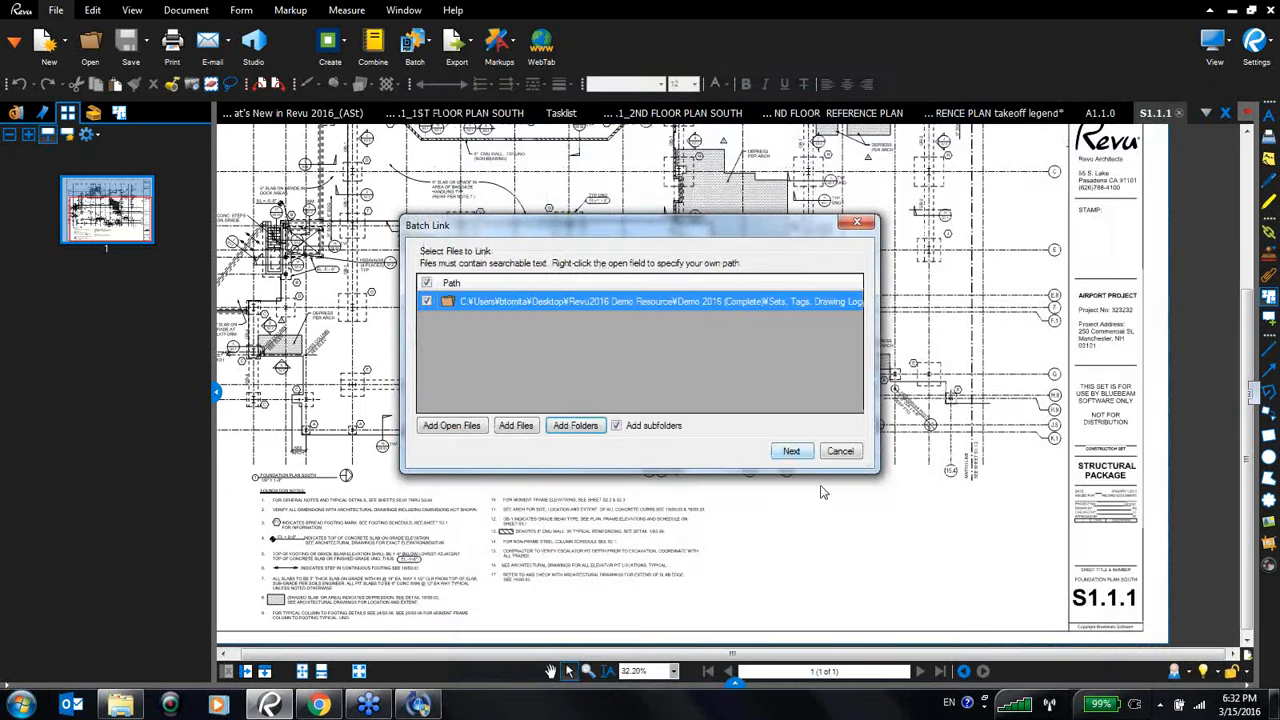
{"action": "left_click", "coordinate": [791, 451]}
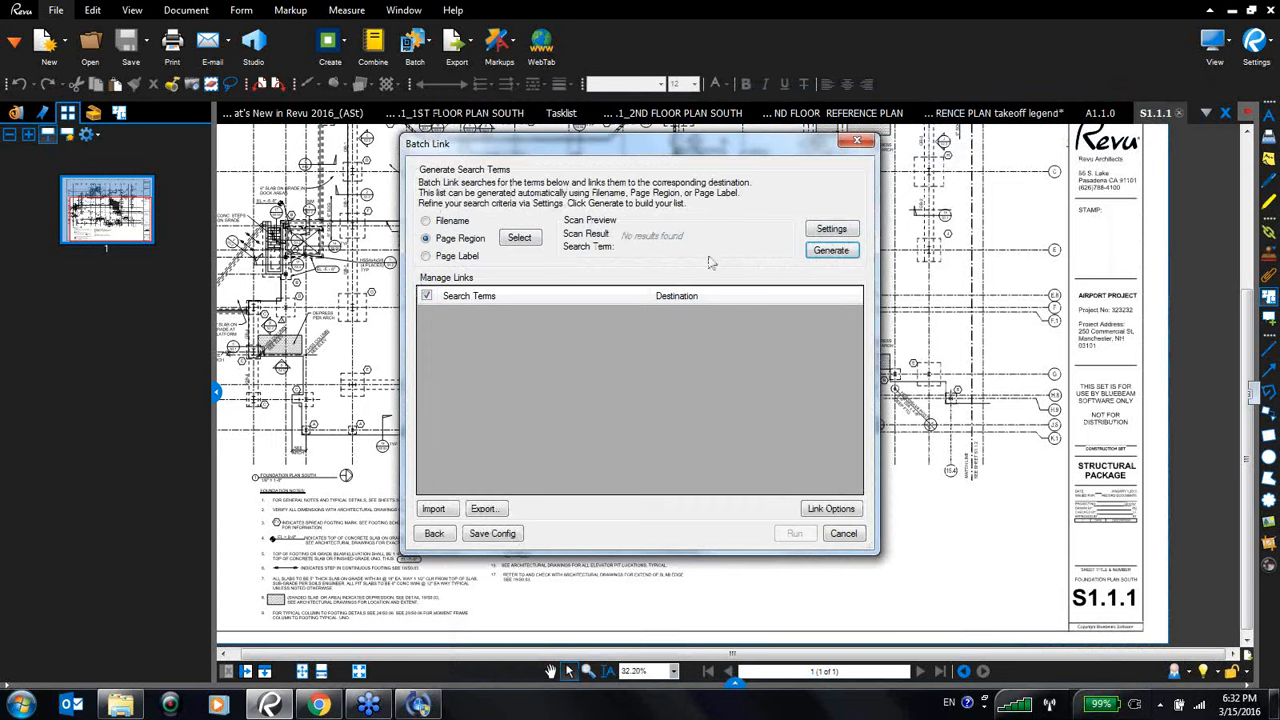
- Define a page region around the S1.1.1 sheet number in the title block as the Batch Link search term
{"action": "left_click", "coordinate": [519, 237]}
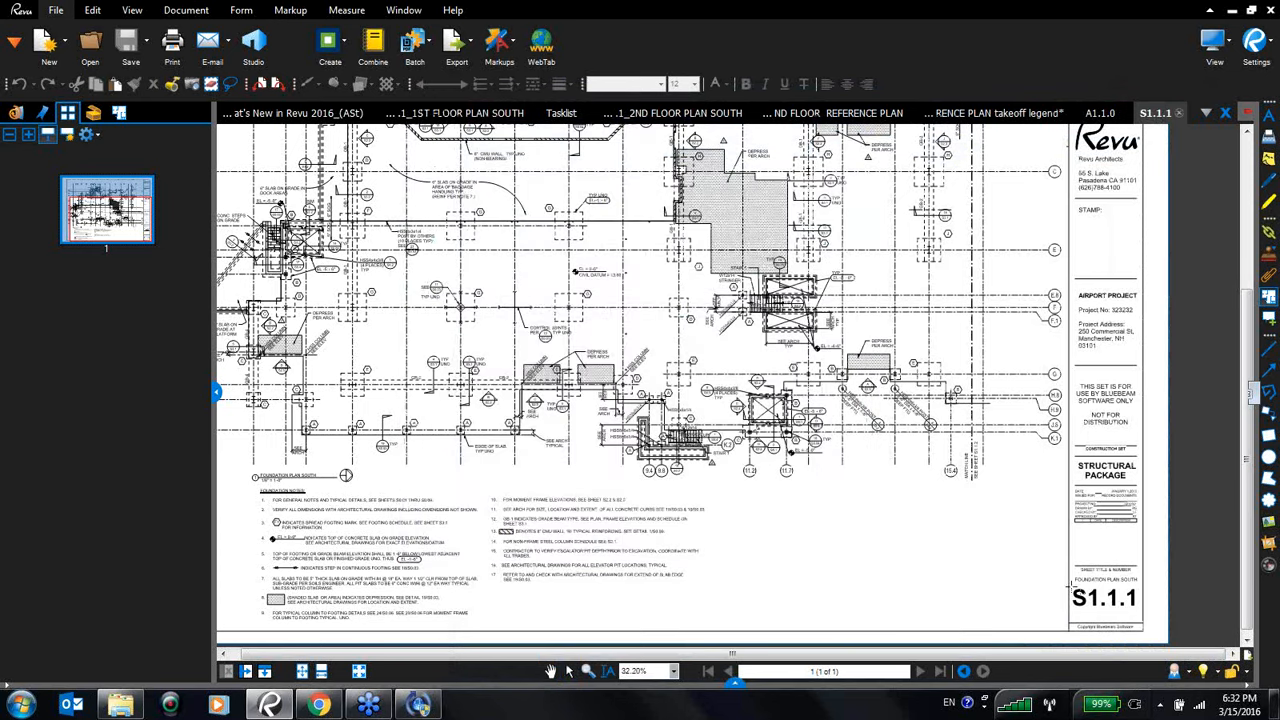
{"action": "left_click_drag", "start_coordinate": [1070, 580], "coordinate": [1140, 620]}
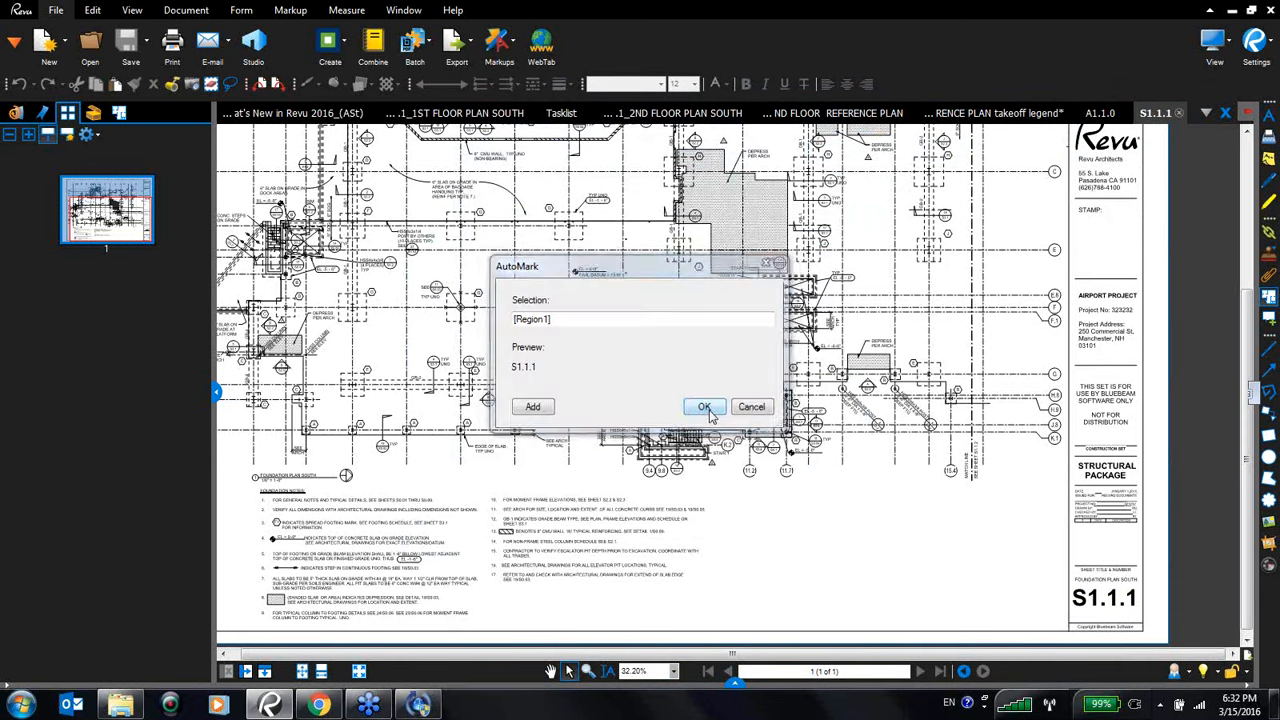
{"action": "left_click", "coordinate": [705, 408]}
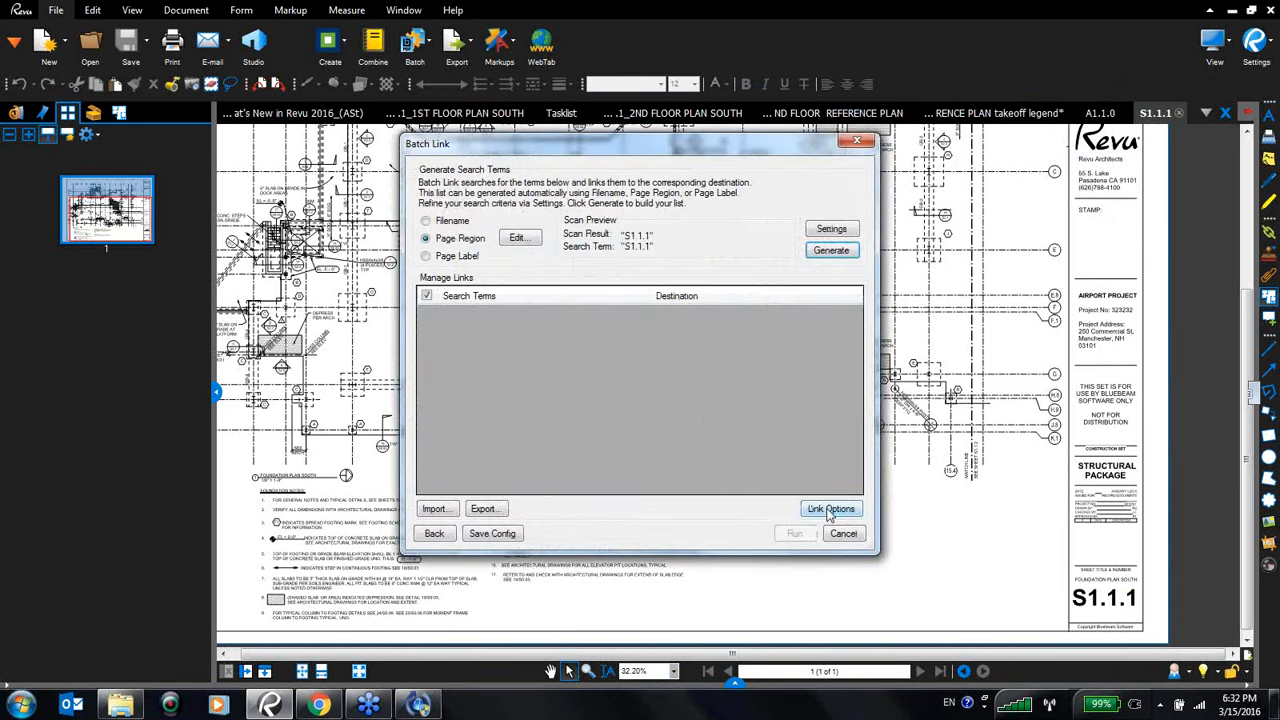
- In Link Options, include appearance properties and set the link style to Fill
{"action": "left_click", "coordinate": [829, 509]}
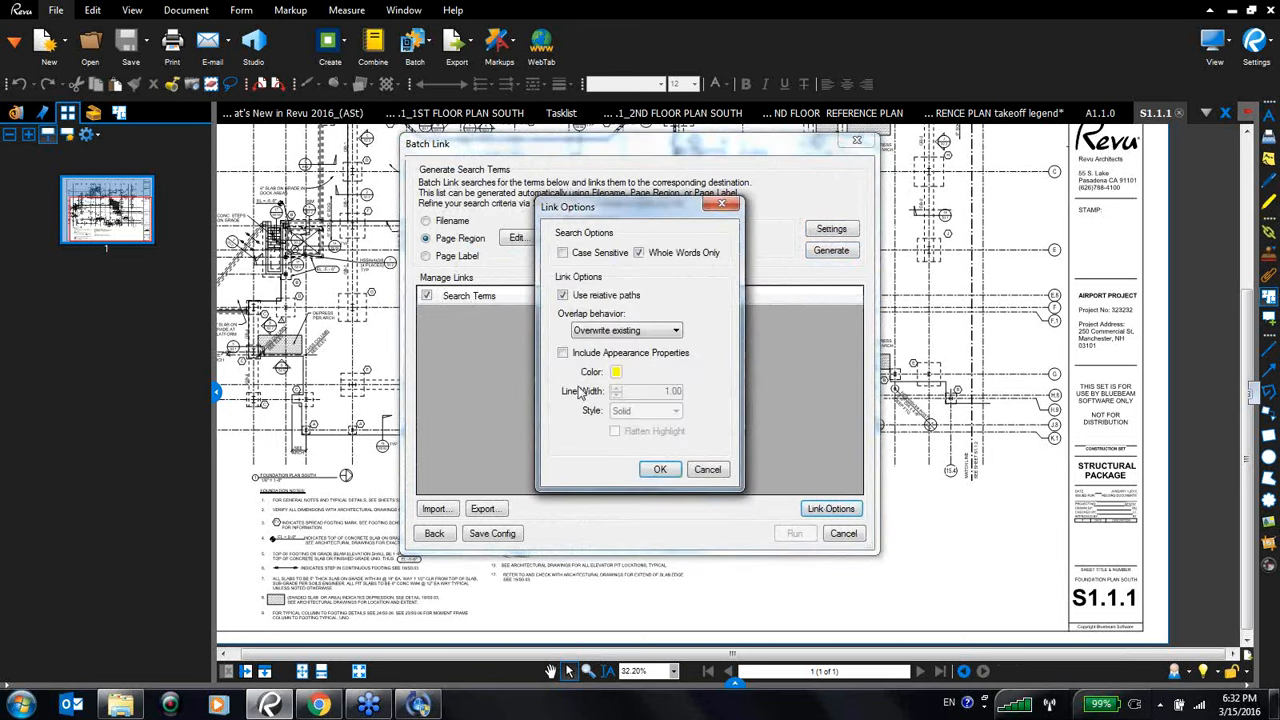
{"action": "left_click", "coordinate": [562, 355]}
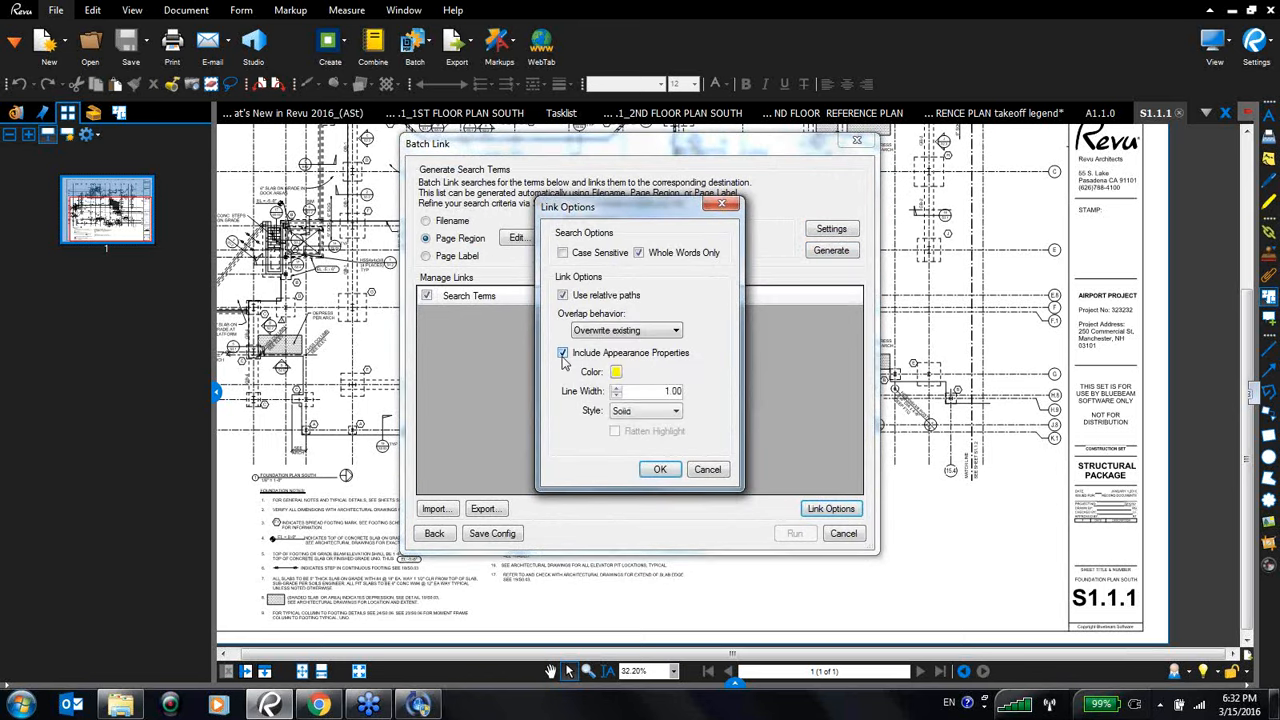
{"action": "left_click", "coordinate": [675, 411]}
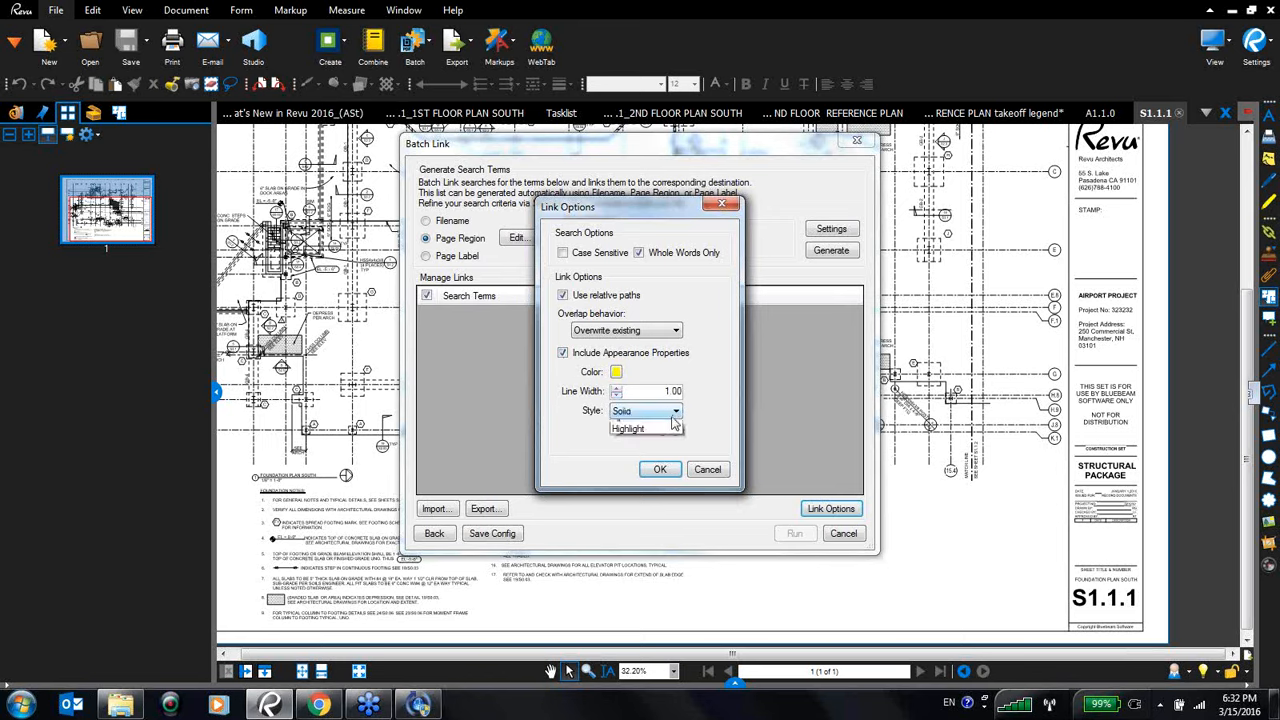
{"action": "left_click", "coordinate": [650, 461]}
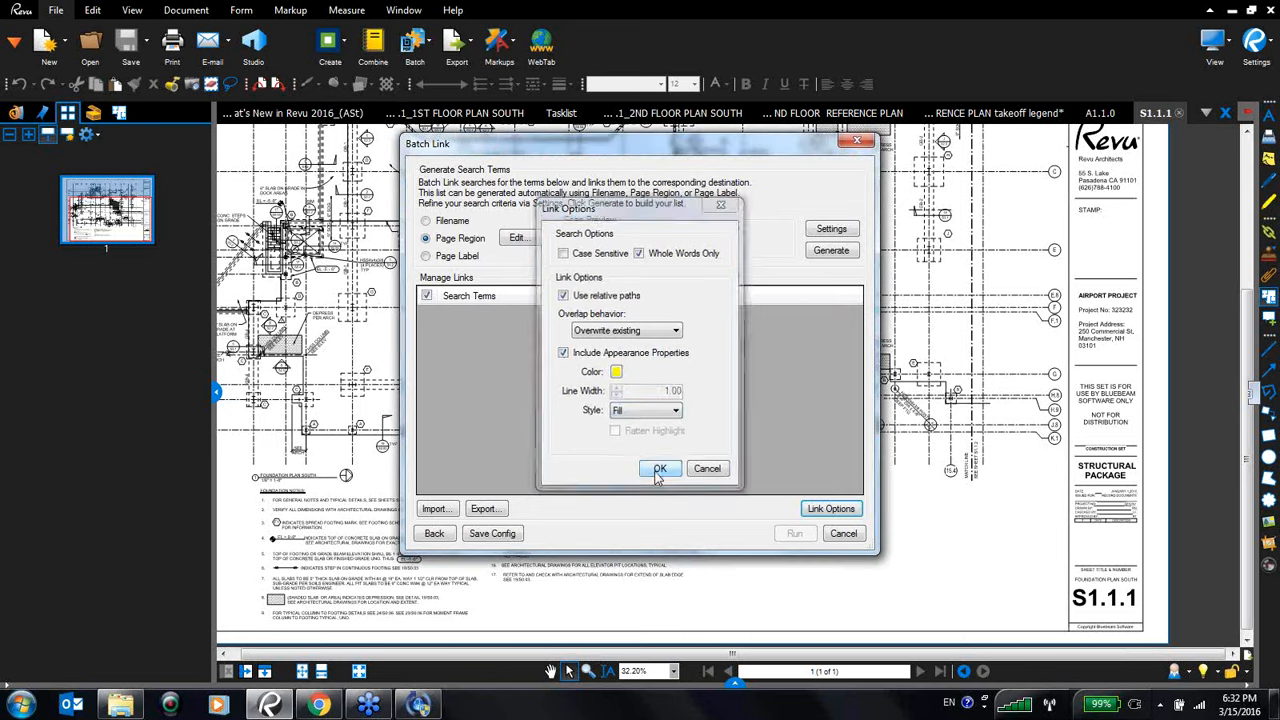
{"action": "left_click", "coordinate": [658, 469]}
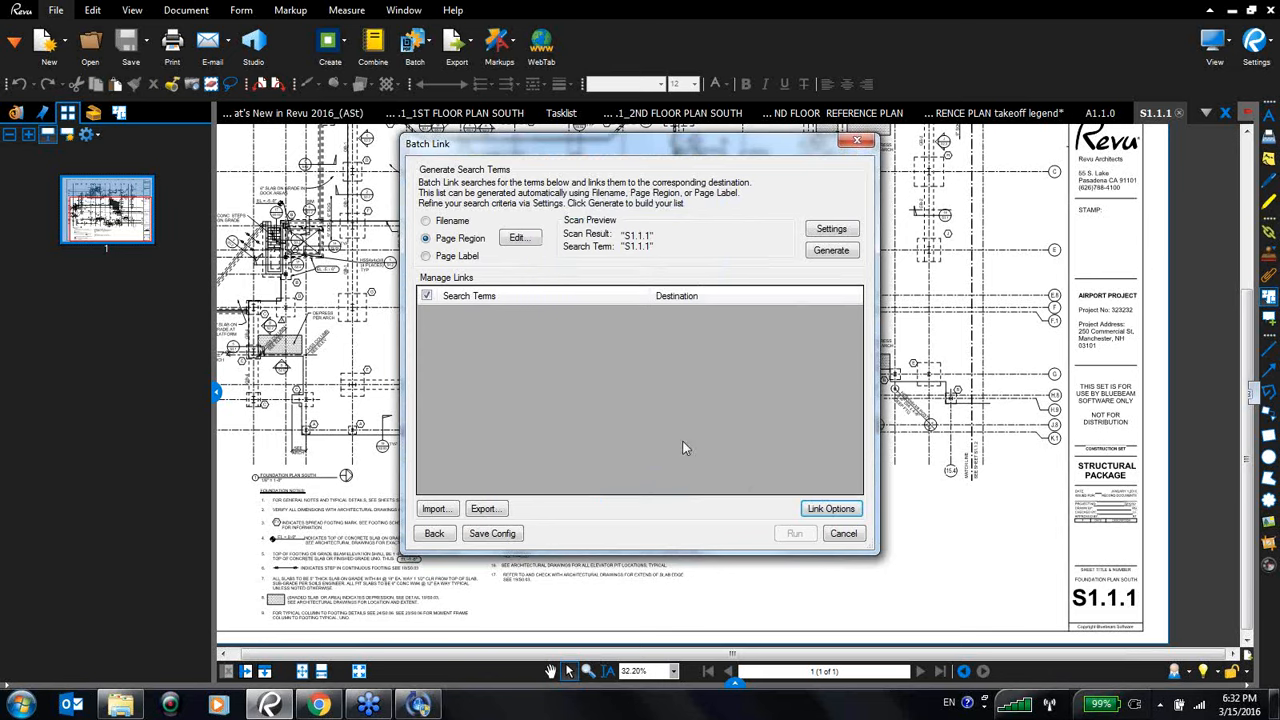
- Generate the search term list for the structural sheets and run the Batch Link, then finish and close
{"action": "left_click", "coordinate": [831, 251]}
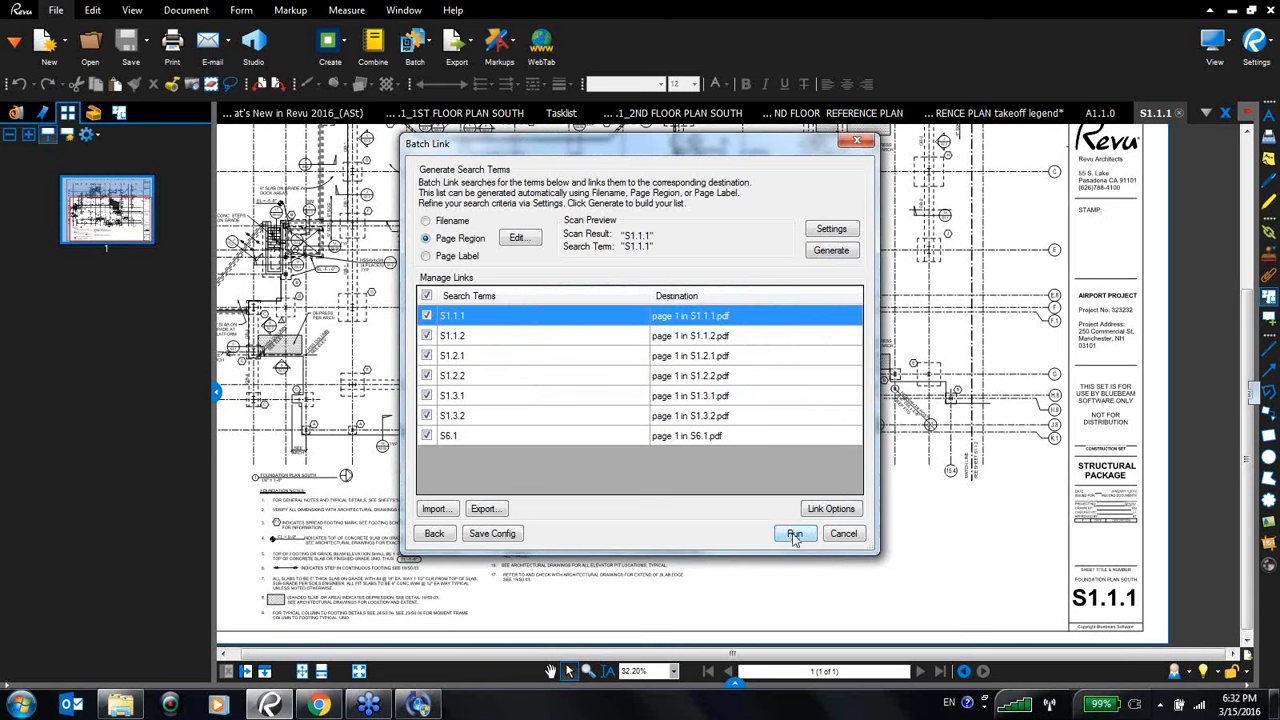
{"action": "left_click", "coordinate": [795, 535]}
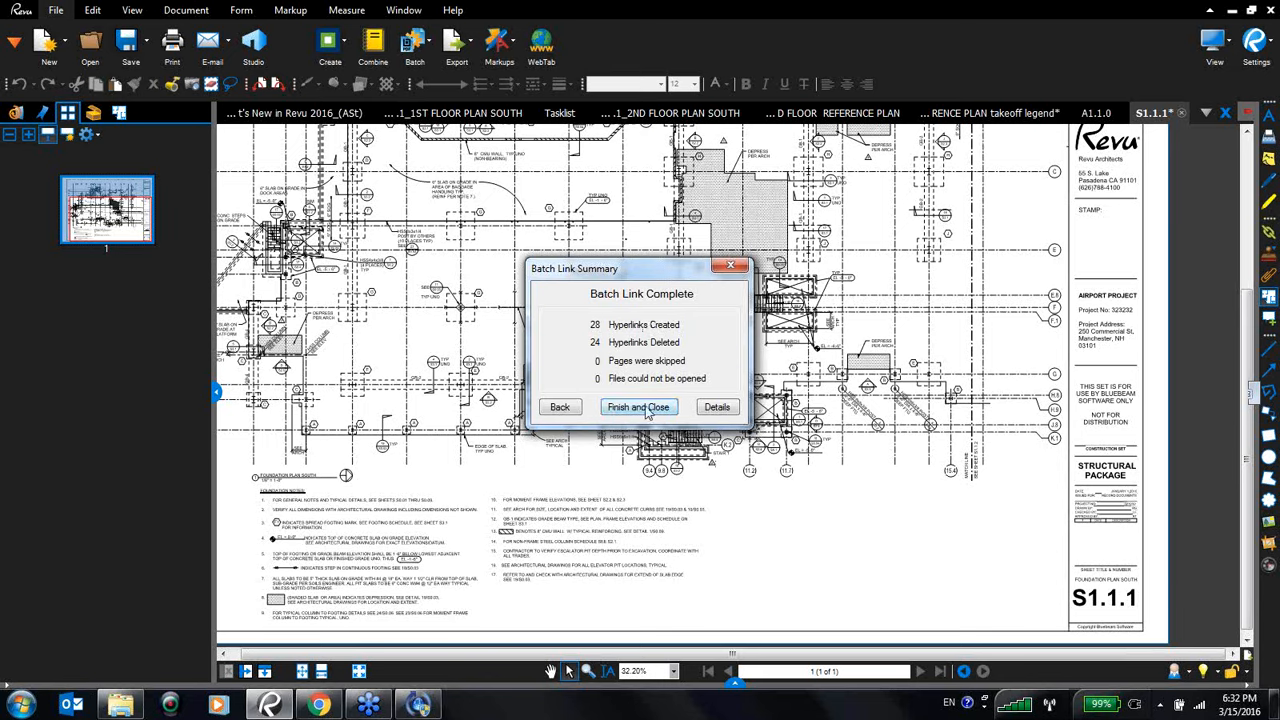
{"action": "left_click", "coordinate": [640, 407]}
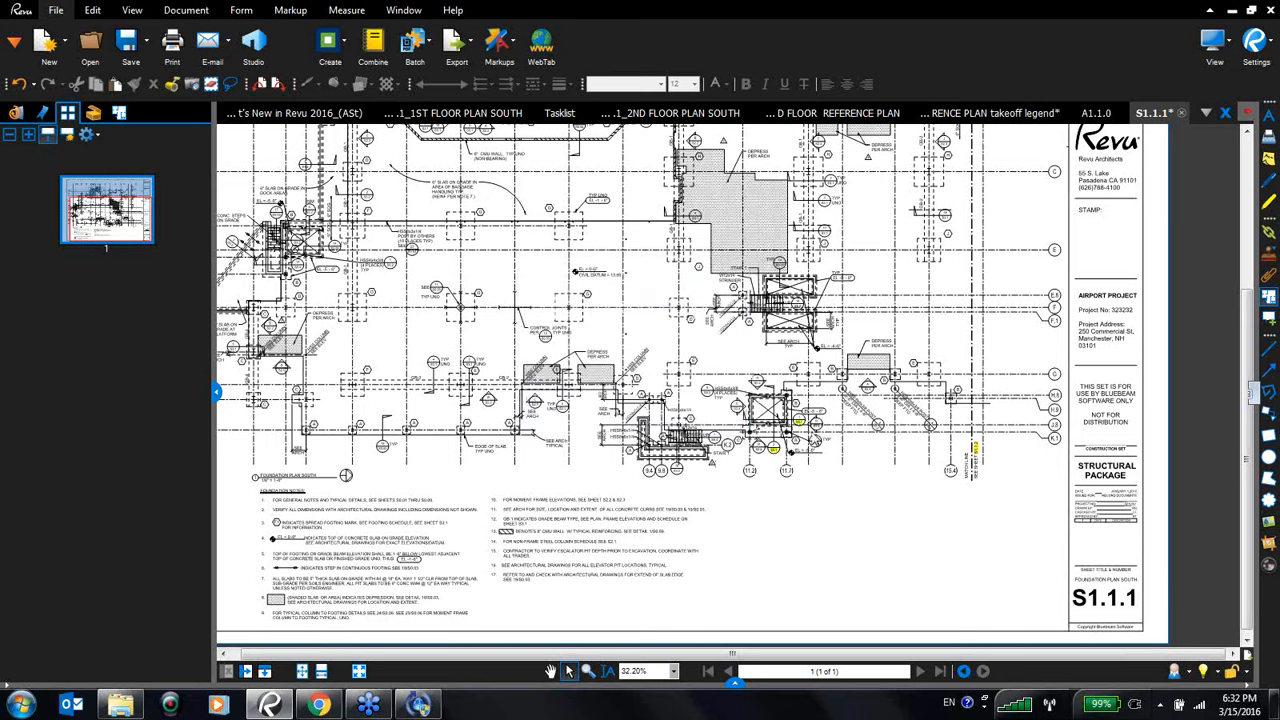
{"action": "left_click", "coordinate": [735, 684]}
{"action": "left_click_drag", "start_coordinate": [745, 558], "coordinate": [745, 510]}
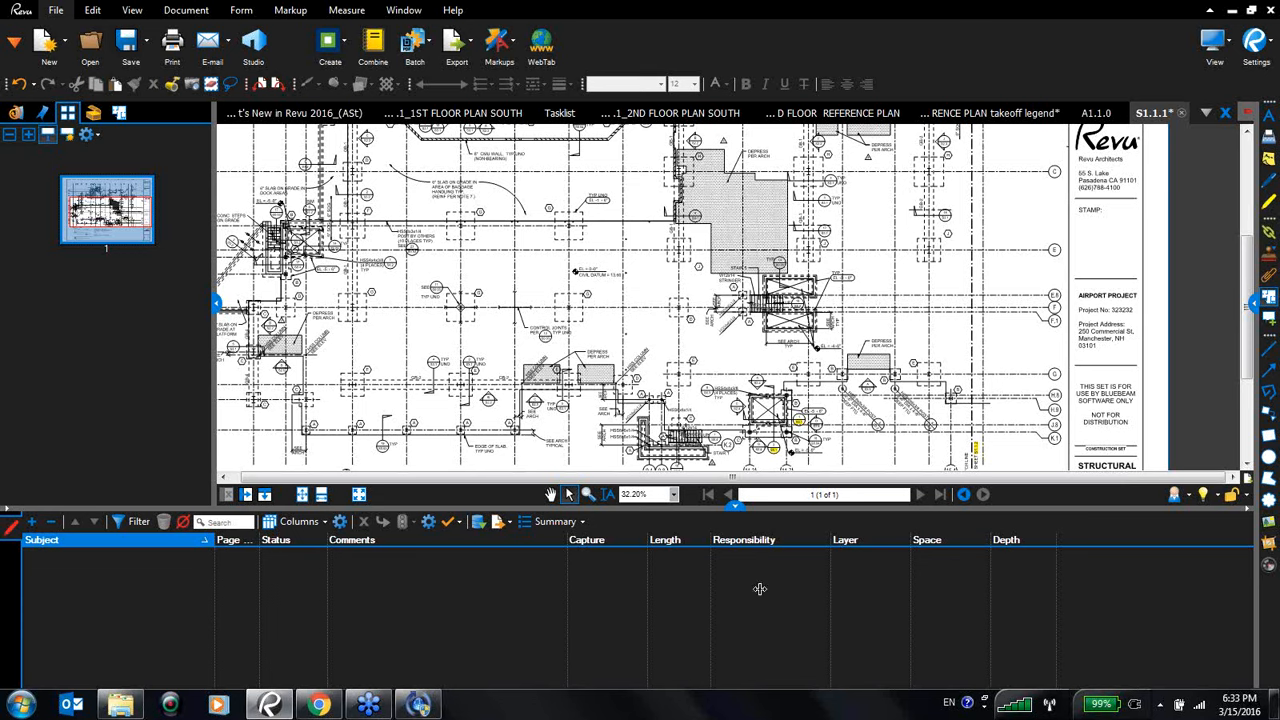
{"action": "left_click_drag", "start_coordinate": [735, 502], "coordinate": [735, 683]}
- Follow a generated hyperlink on the foundation plan to open sheet S6.1, then close it
{"action": "left_click", "coordinate": [775, 451]}
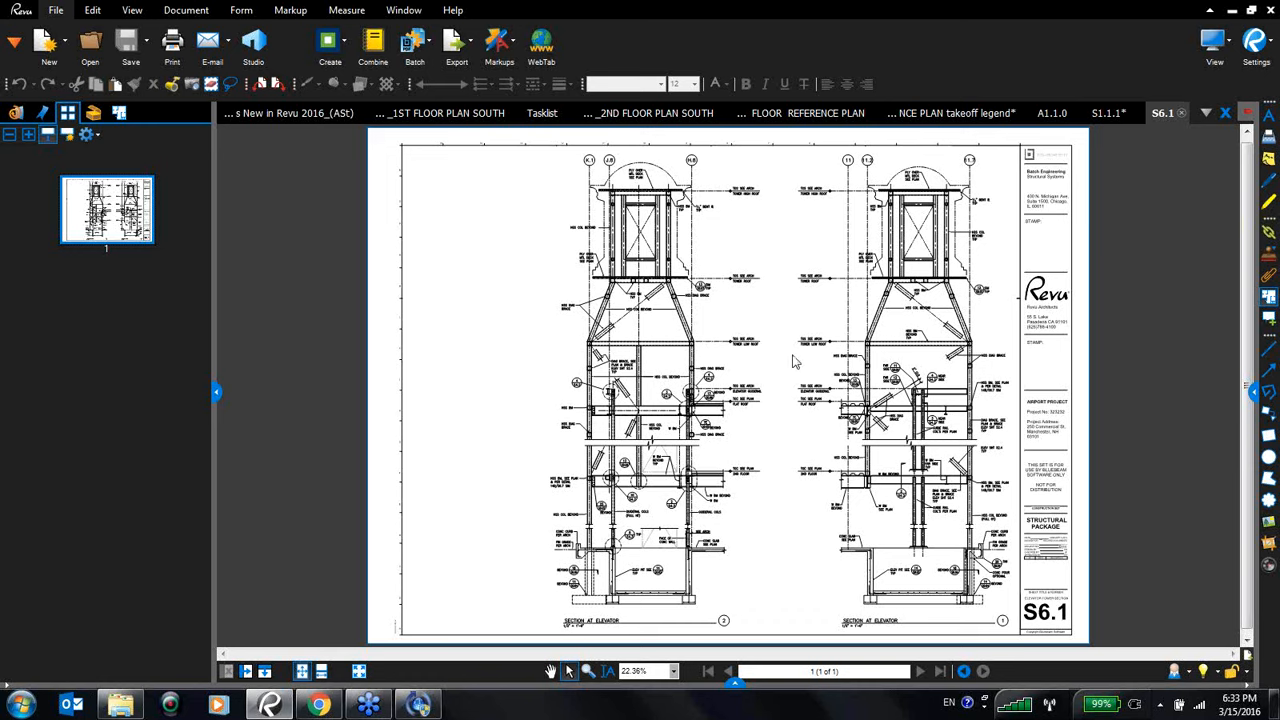
{"action": "left_click", "coordinate": [1181, 113]}
- Close the S1.1.1 sheet without saving changes and close the A1.1.0 tab
{"action": "left_click", "coordinate": [1181, 113]}
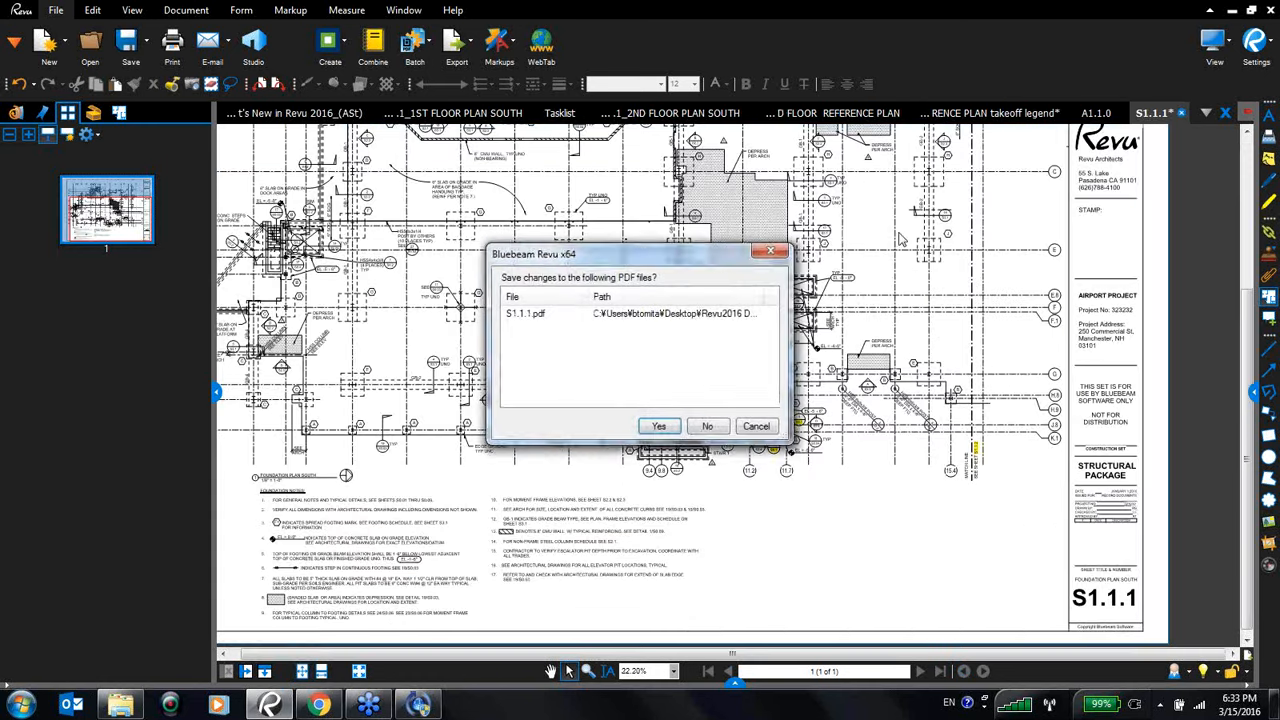
{"action": "left_click", "coordinate": [707, 430]}
{"action": "left_click", "coordinate": [1172, 113]}
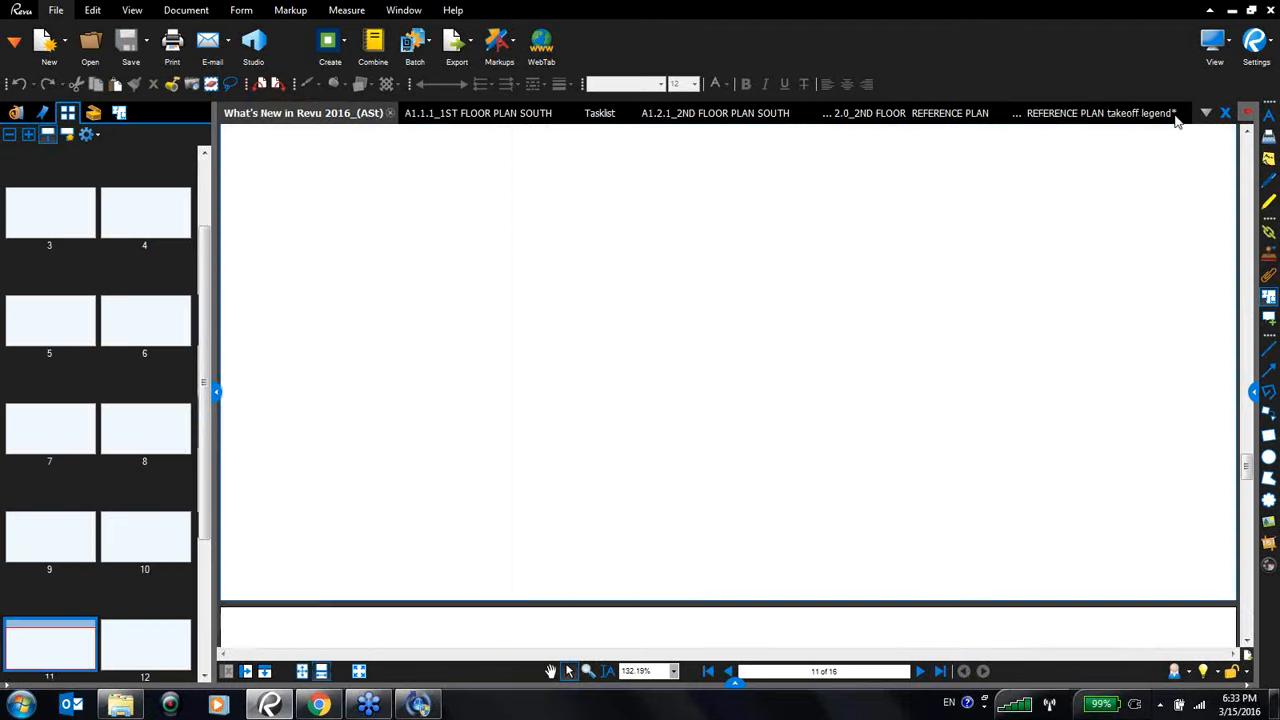
- Start a Batch Slip Sheet and add all files from Batch Files > Batch Slipsheeting > Originals as current pages
{"action": "left_click", "coordinate": [428, 42]}
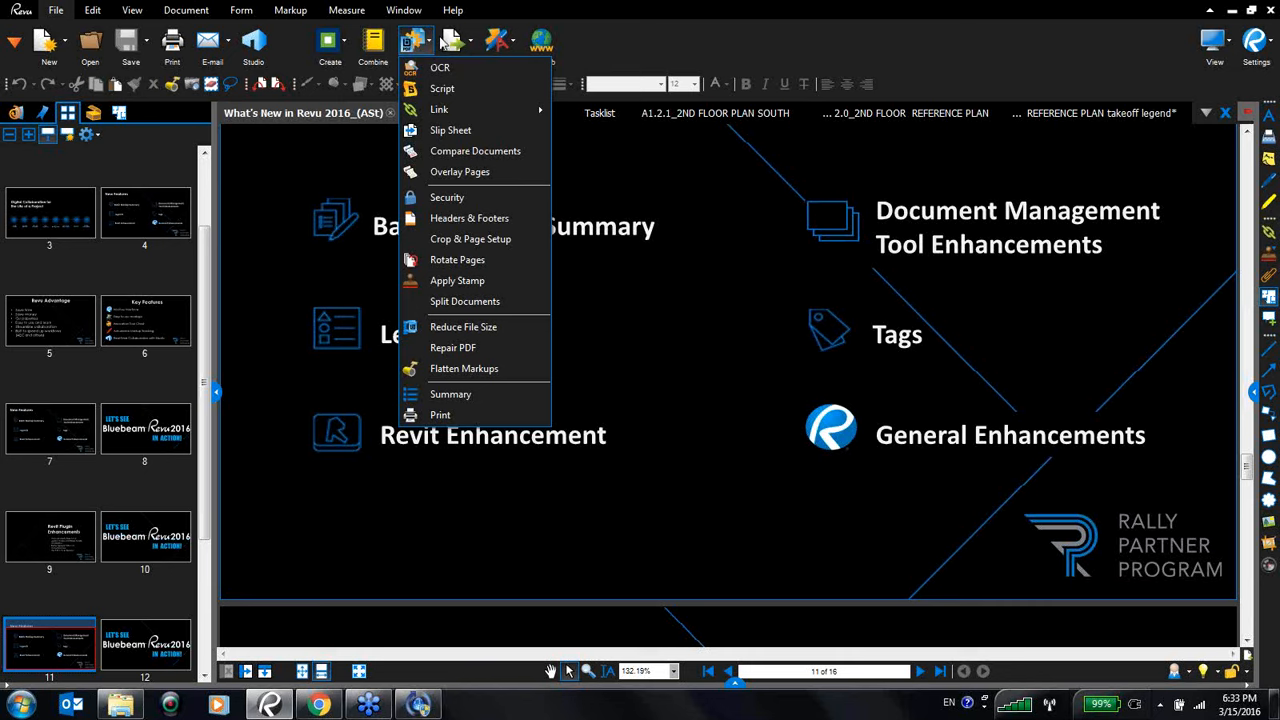
{"action": "left_click", "coordinate": [440, 130]}
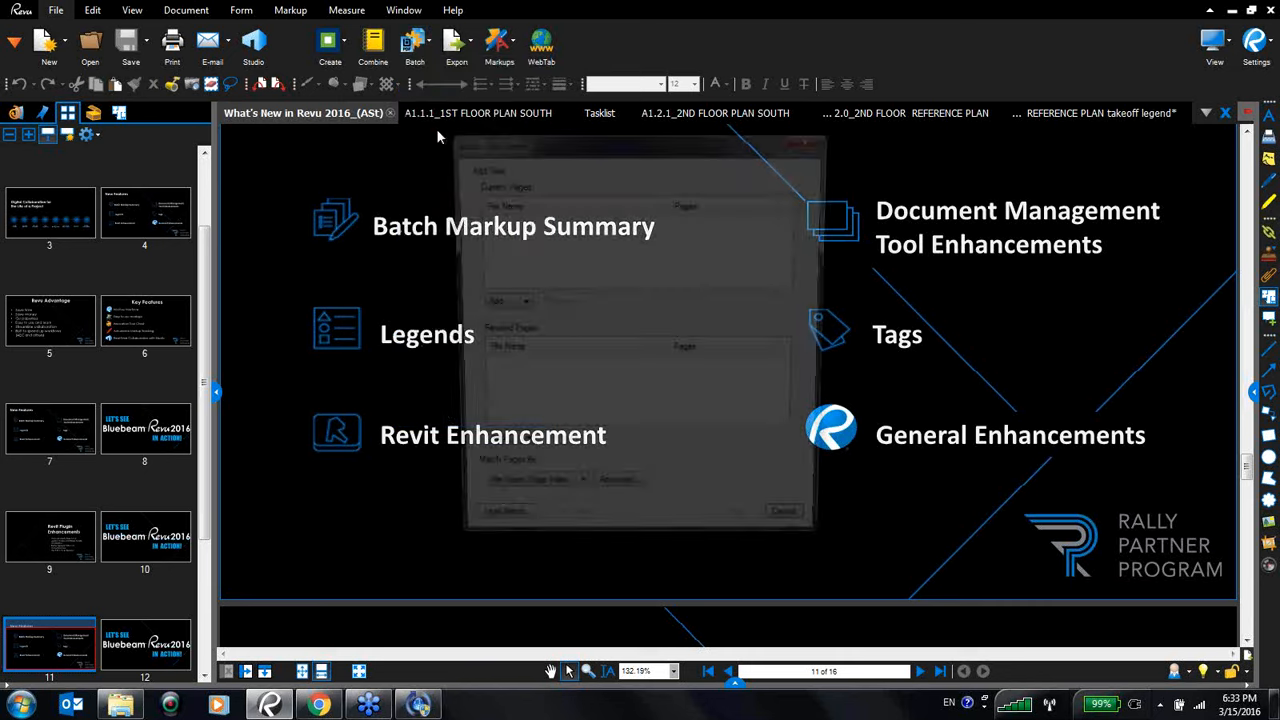
{"action": "left_click", "coordinate": [510, 304]}
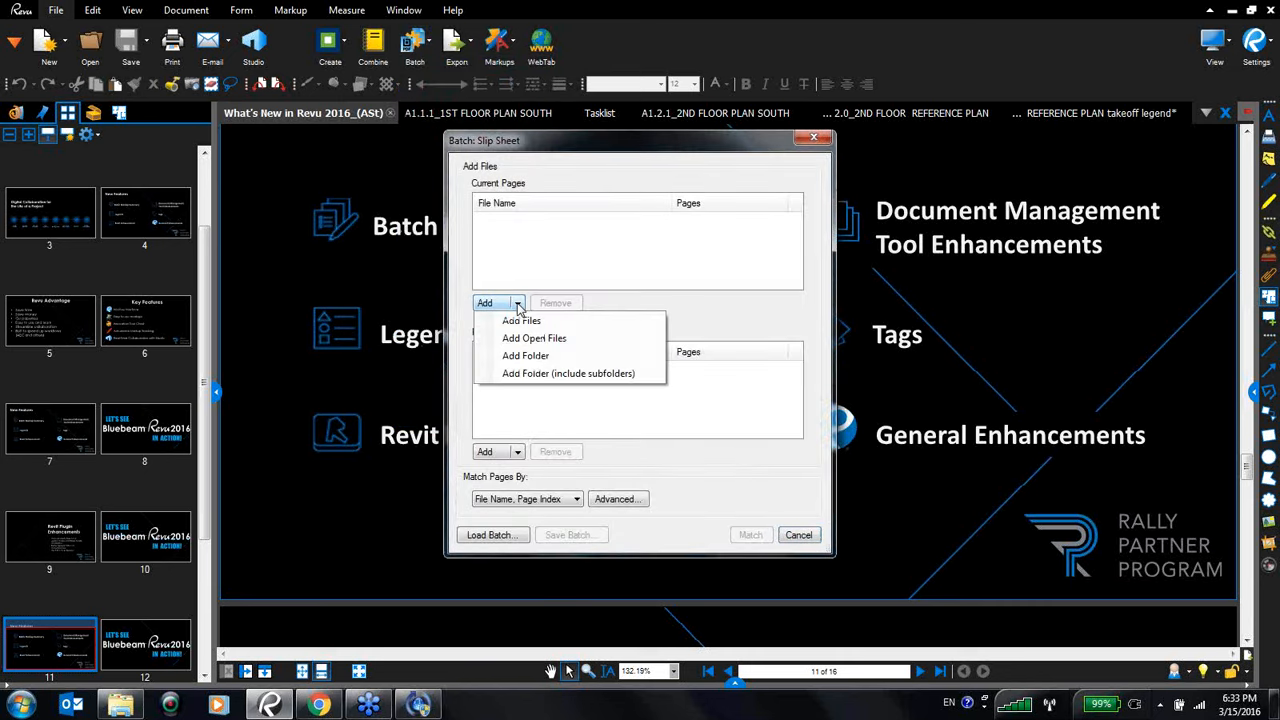
{"action": "left_click", "coordinate": [521, 322]}
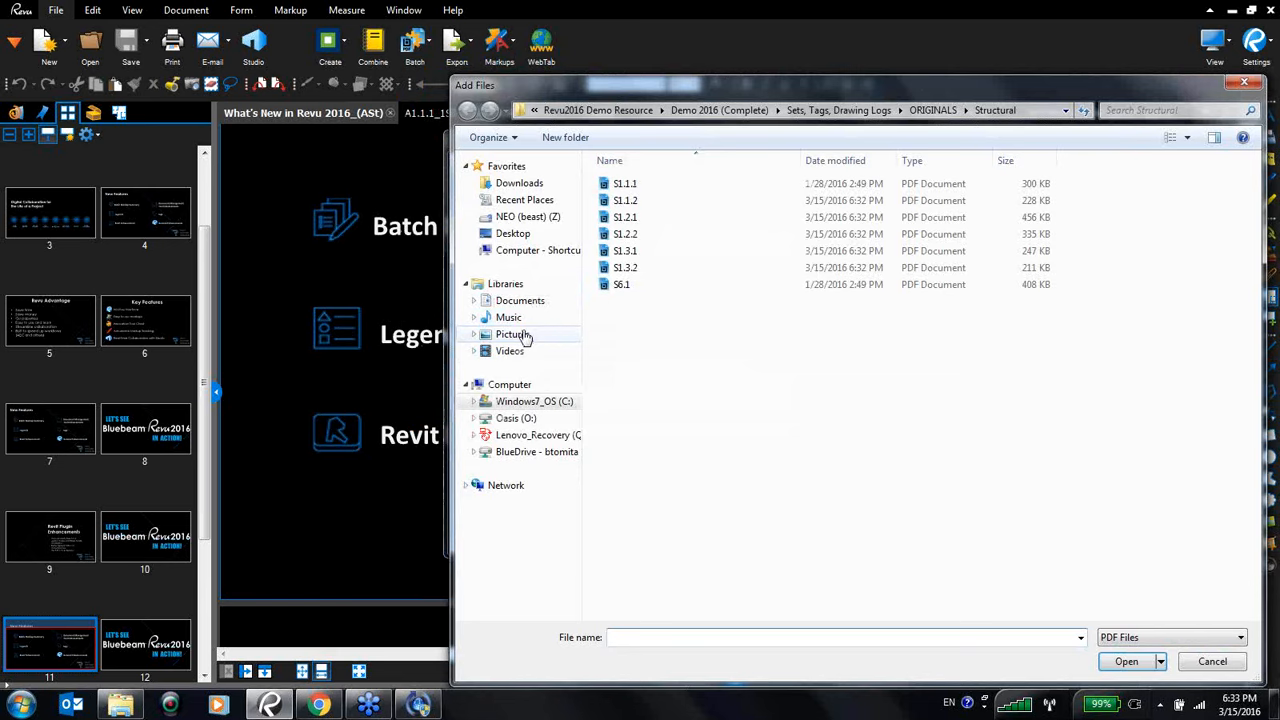
{"action": "left_click", "coordinate": [722, 109]}
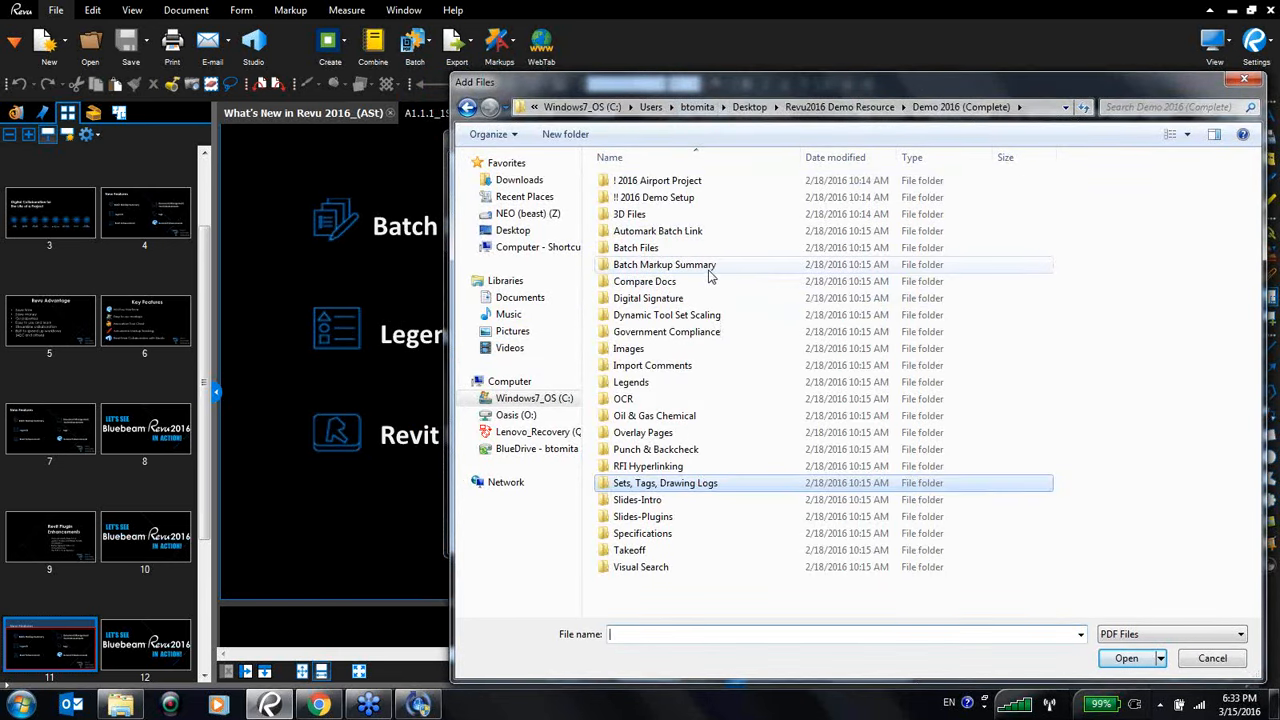
{"action": "double_click", "coordinate": [636, 247]}
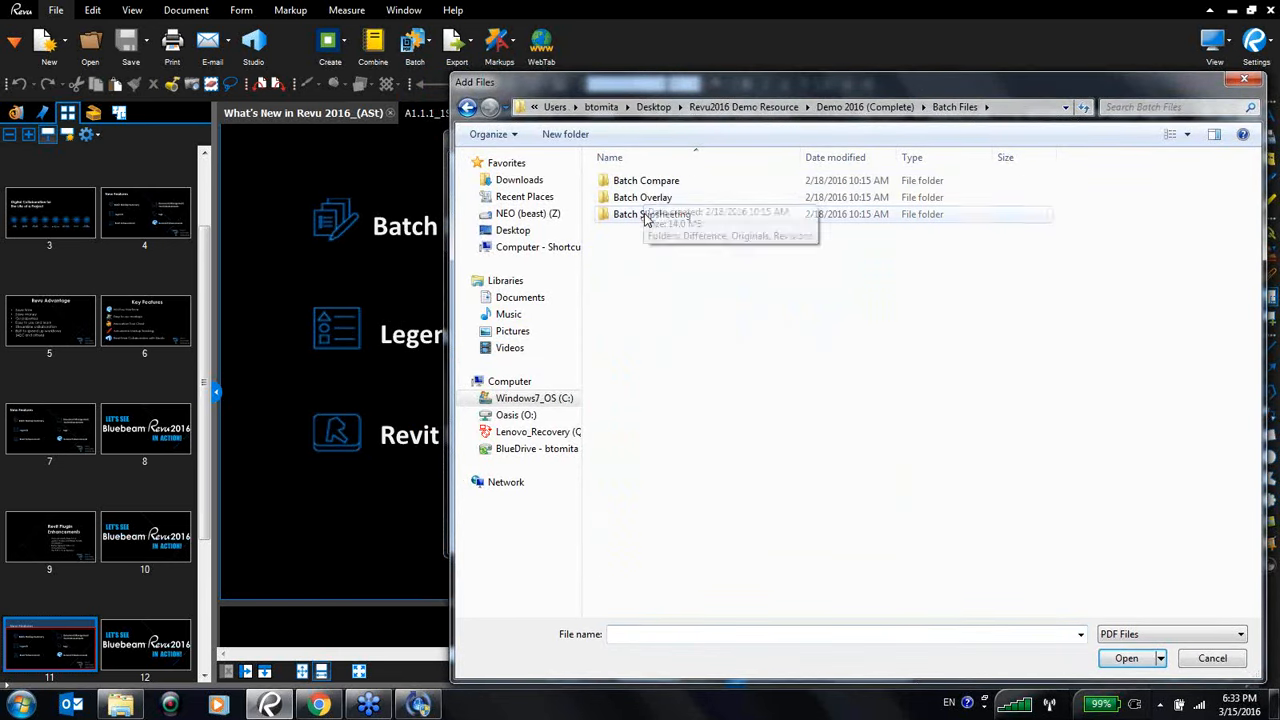
{"action": "double_click", "coordinate": [649, 214]}
{"action": "double_click", "coordinate": [645, 197]}
{"action": "left_click_drag", "start_coordinate": [855, 277], "coordinate": [635, 175]}
{"action": "left_click", "coordinate": [1127, 659]}
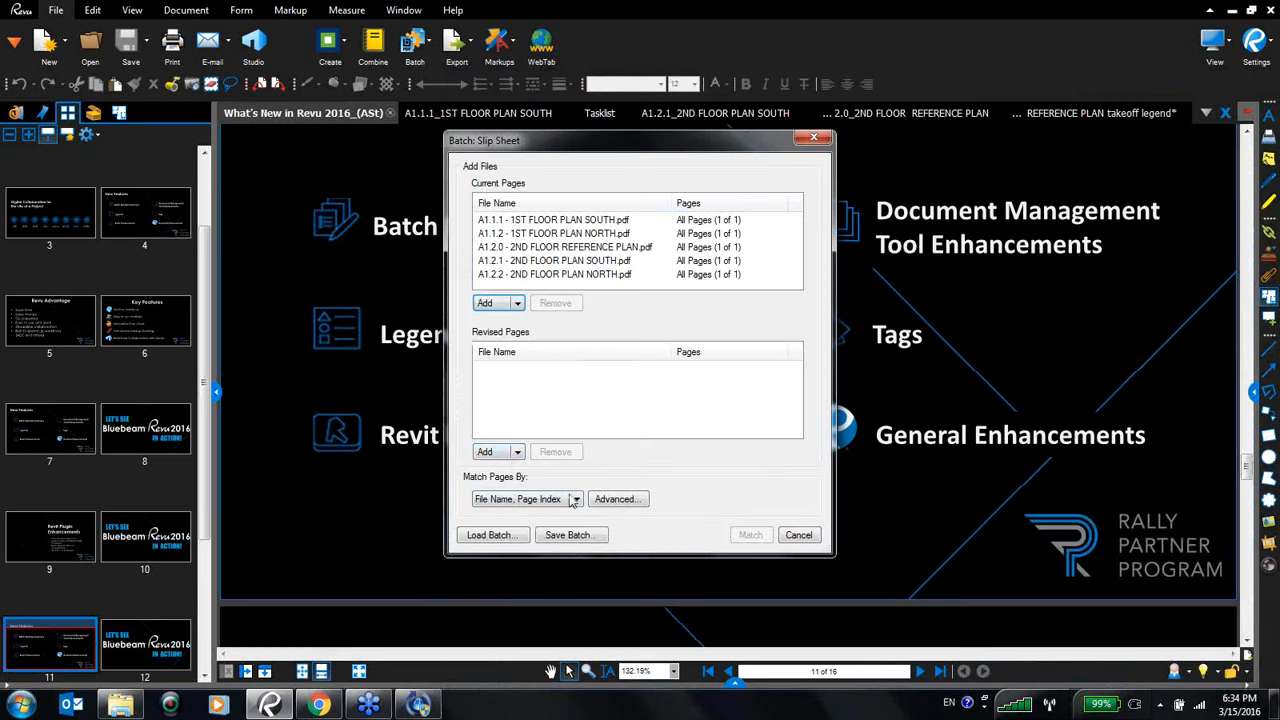
- Add all files from the Batch Slipsheeting > Revisions > REV 1 folder as revised pages
{"action": "left_click", "coordinate": [517, 452]}
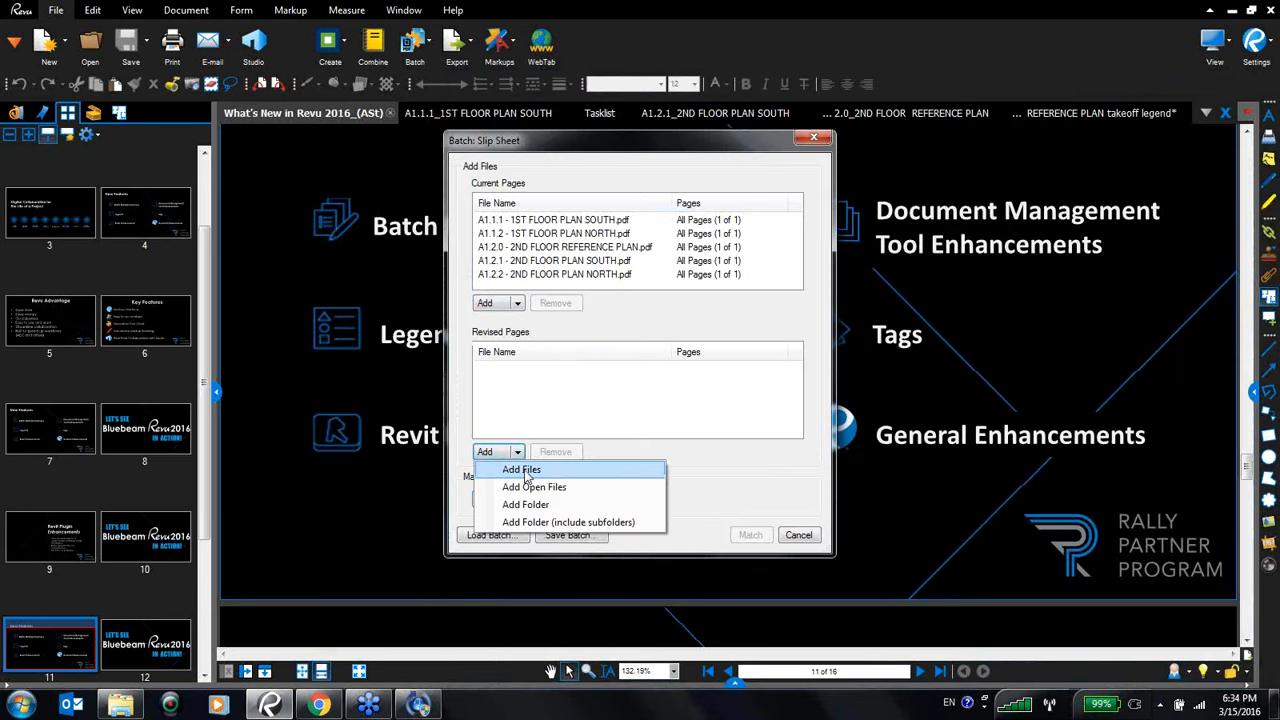
{"action": "left_click", "coordinate": [524, 470]}
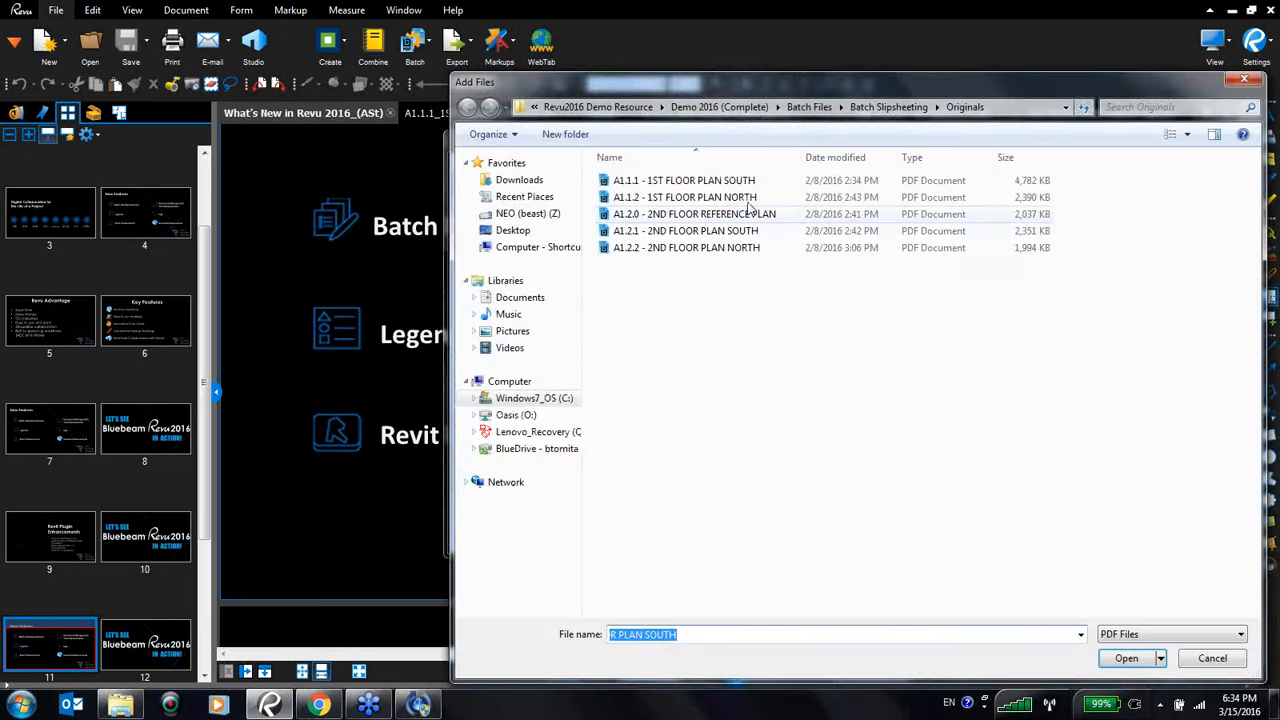
{"action": "left_click", "coordinate": [875, 107]}
{"action": "double_click", "coordinate": [633, 214]}
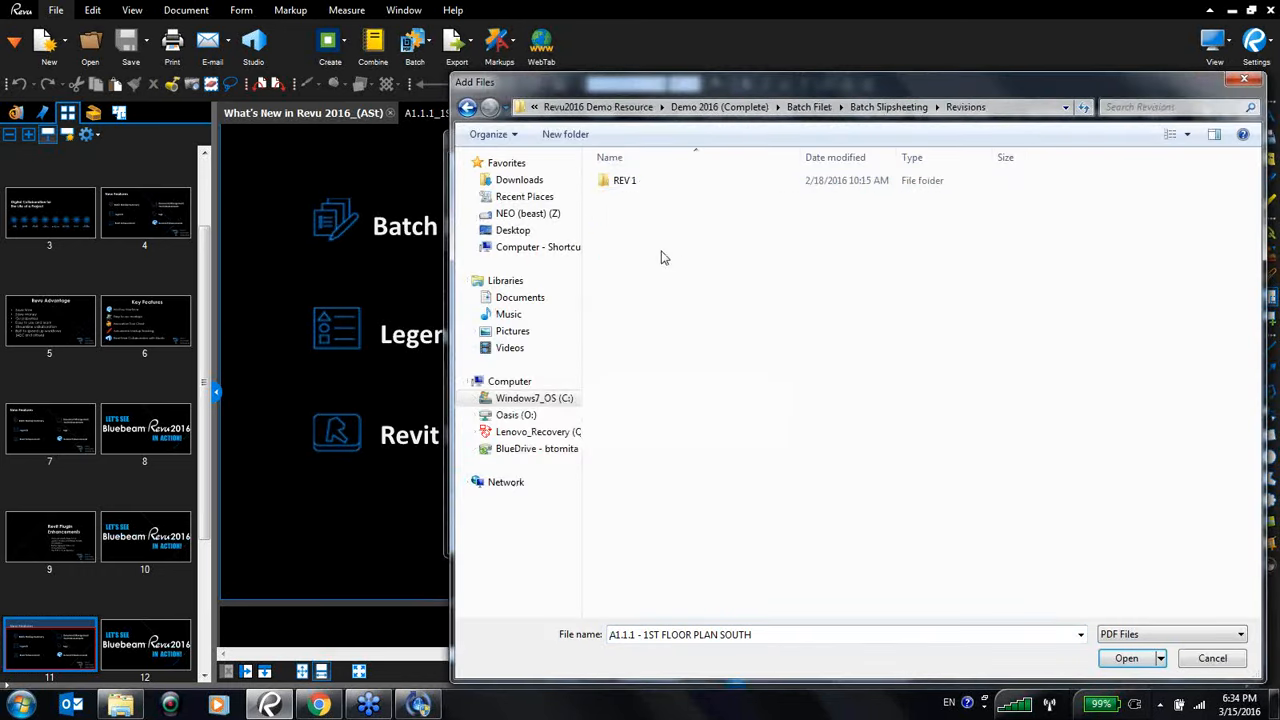
{"action": "double_click", "coordinate": [634, 180]}
{"action": "left_click_drag", "start_coordinate": [845, 315], "coordinate": [598, 170]}
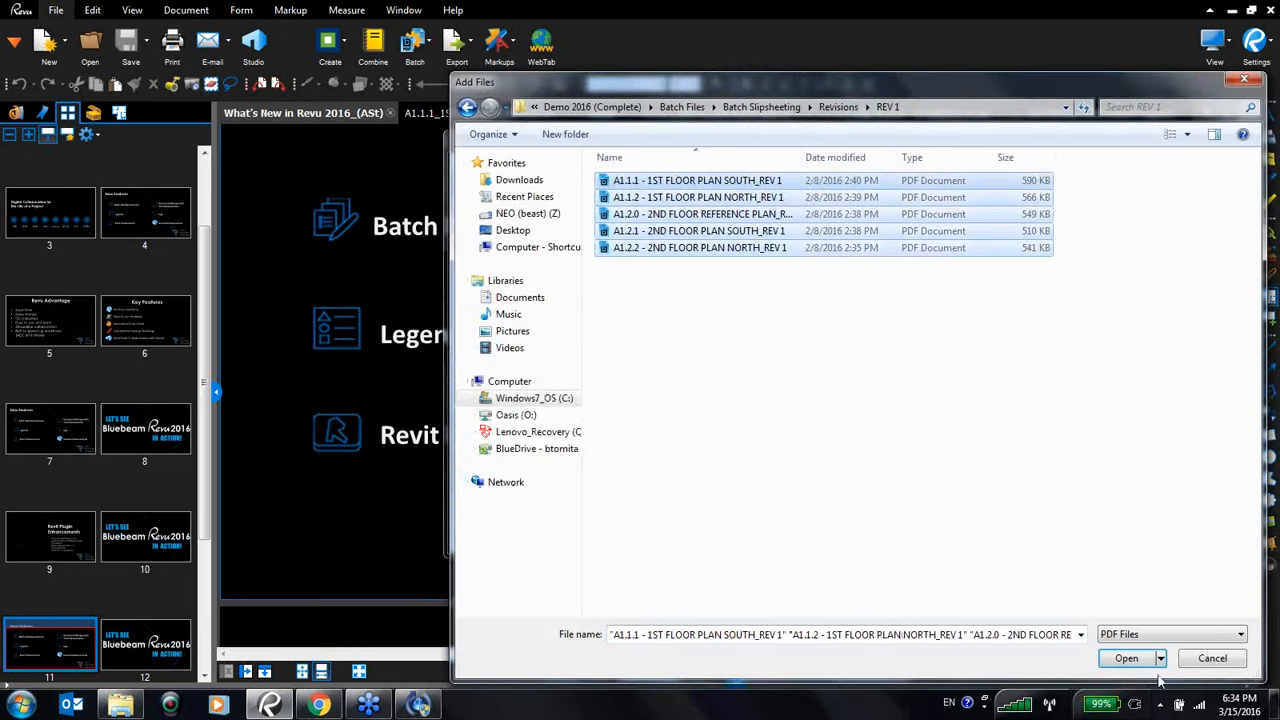
{"action": "left_click", "coordinate": [1126, 658]}
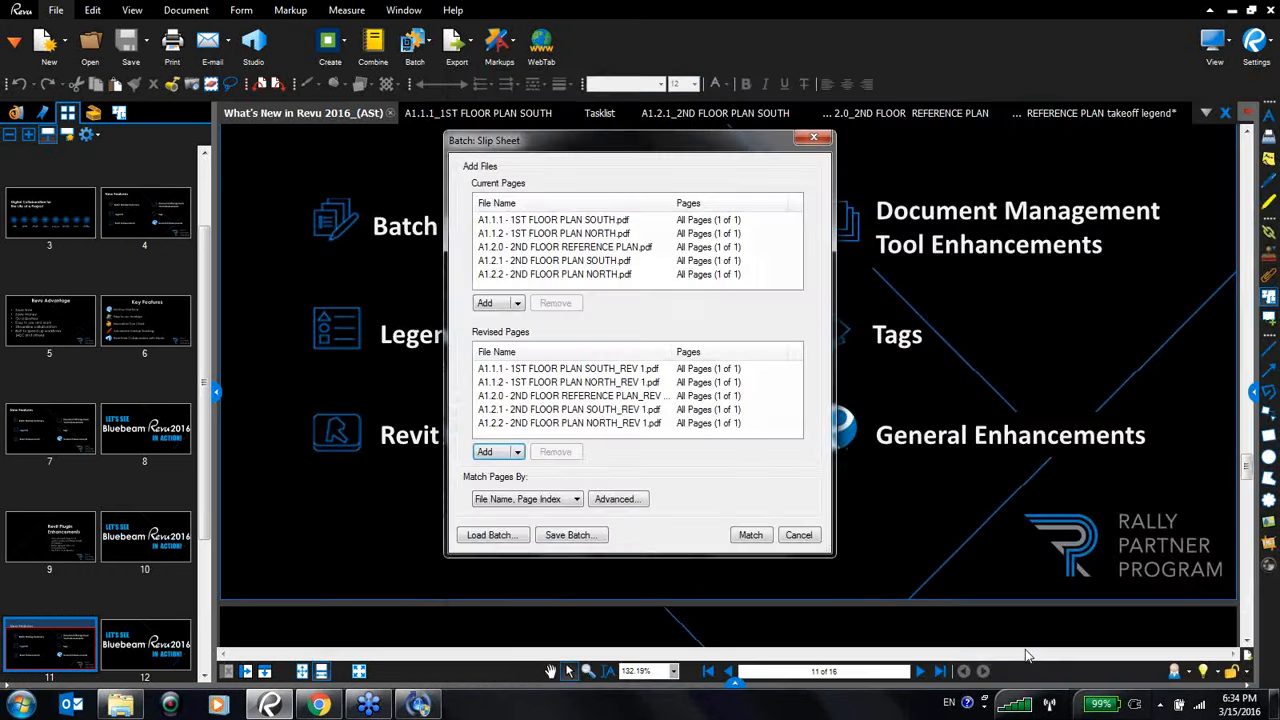
- Match the current and revised pages, review the matched and unmatched page lists, and cancel the slip sheet
{"action": "left_click", "coordinate": [752, 540]}
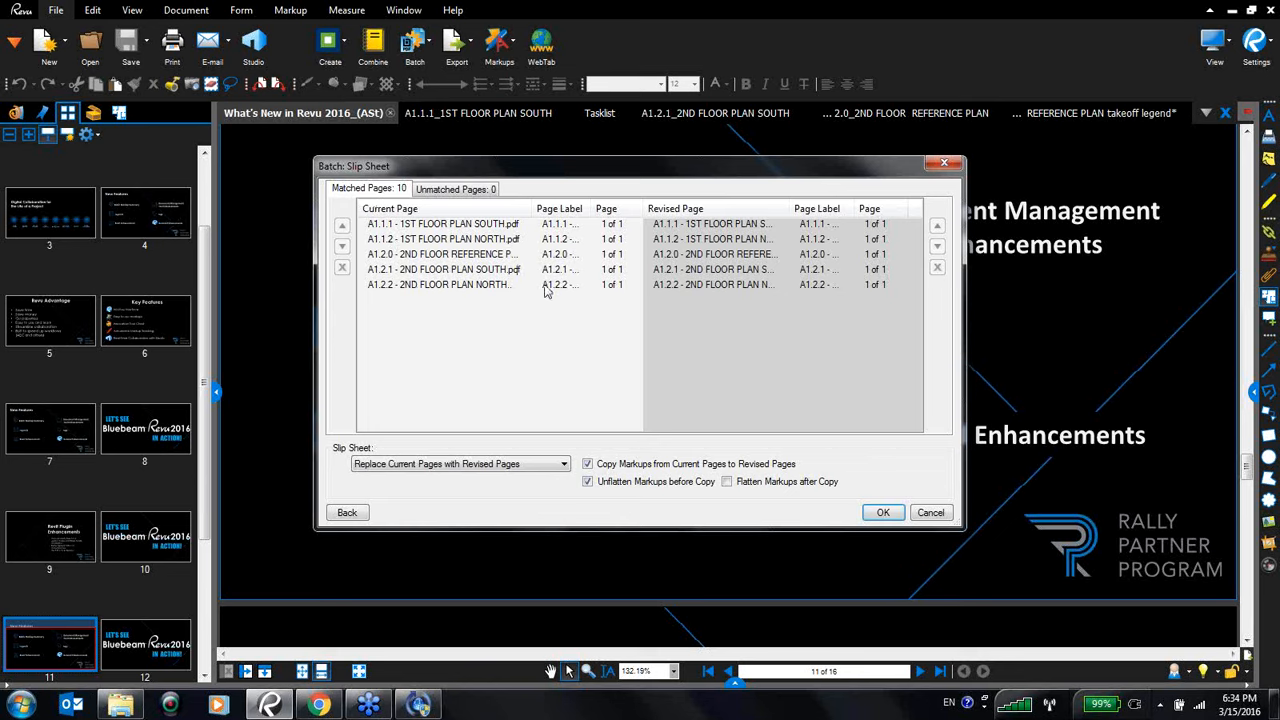
{"action": "left_click", "coordinate": [461, 190]}
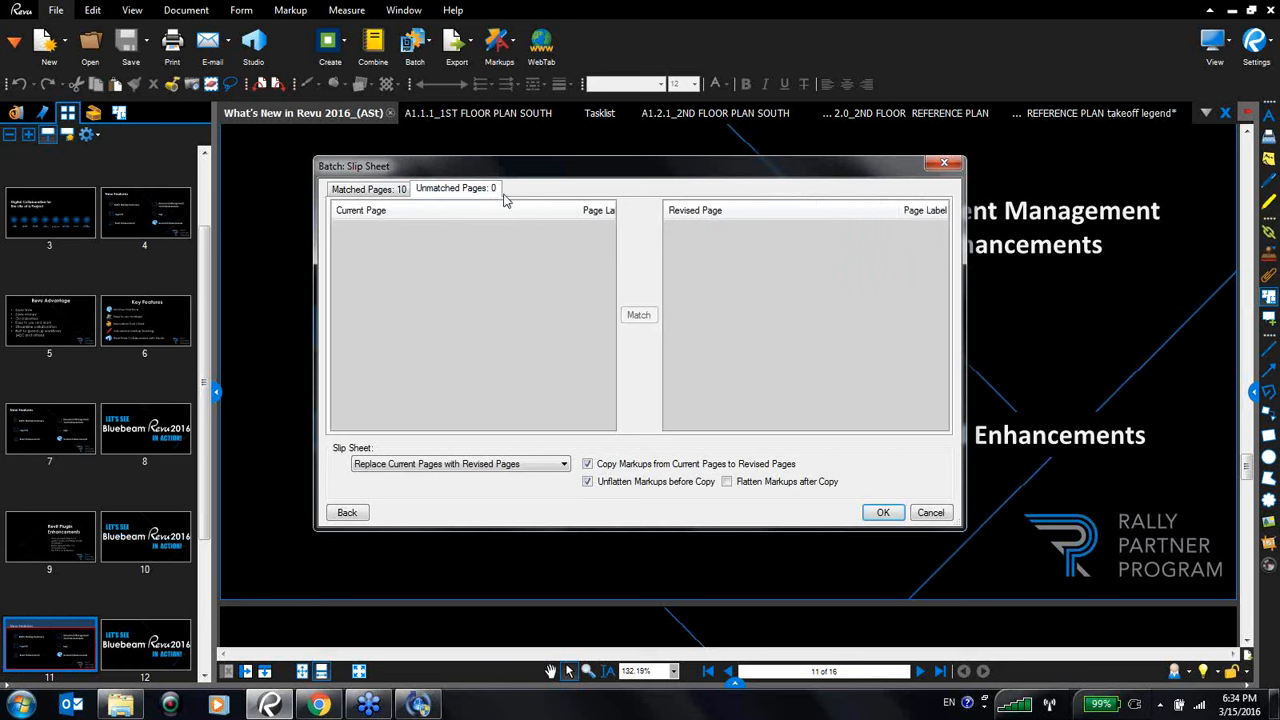
{"action": "left_click", "coordinate": [392, 199]}
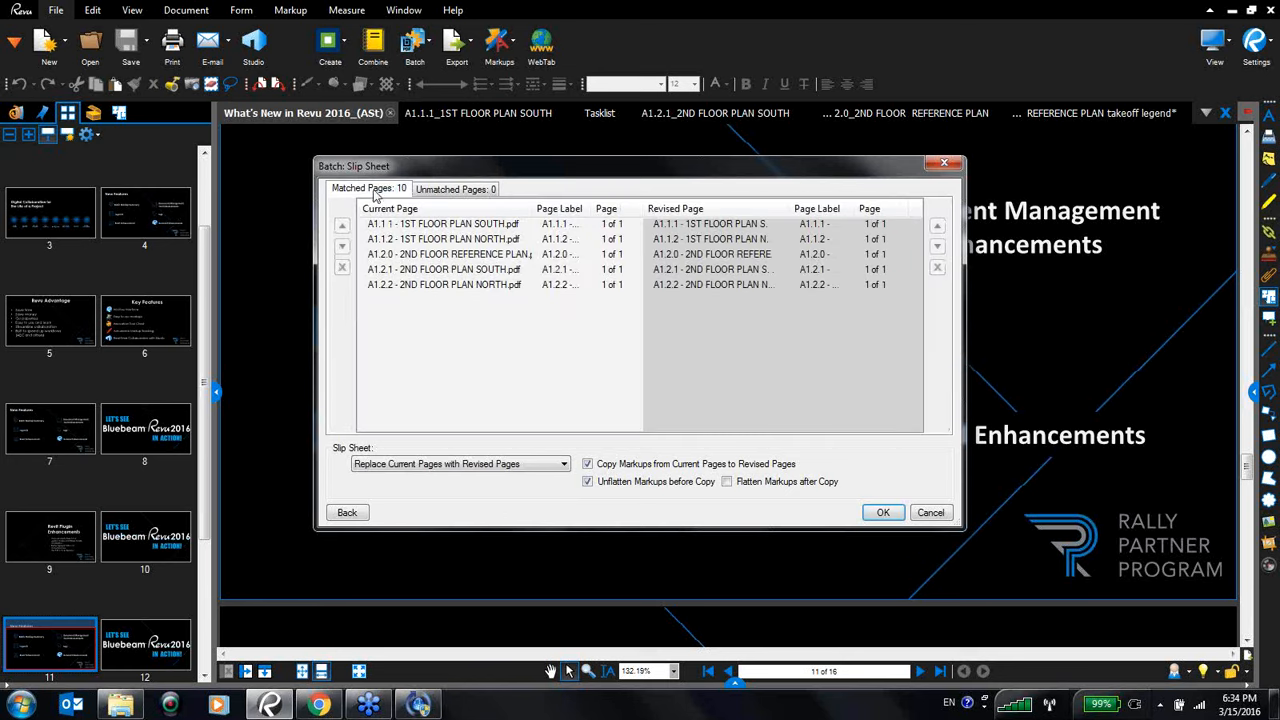
{"action": "left_click", "coordinate": [455, 192]}
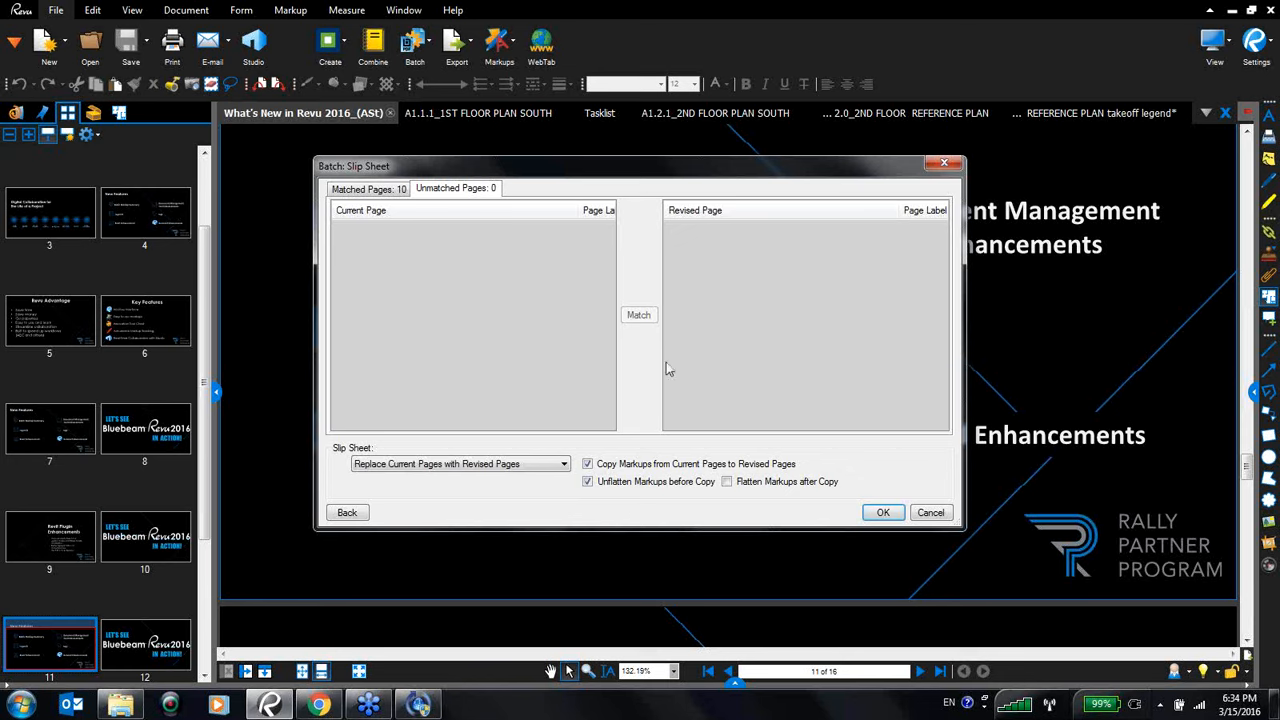
{"action": "left_click", "coordinate": [928, 512]}
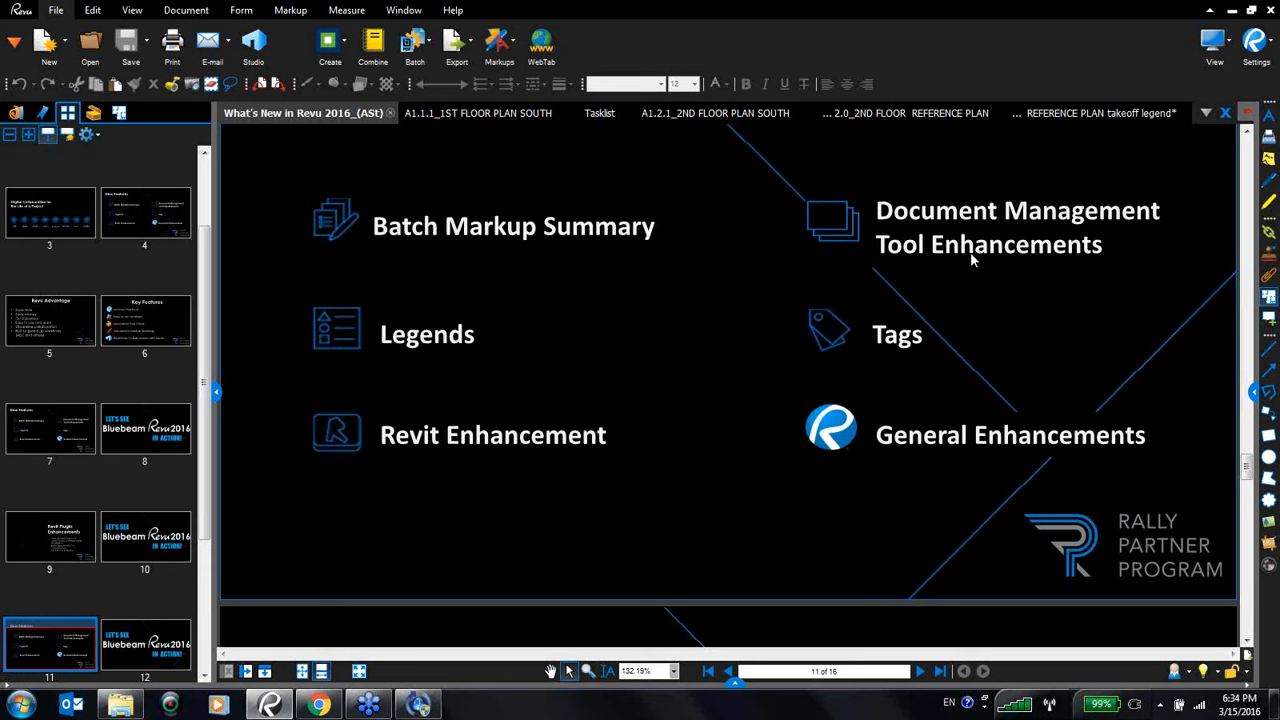
- Show the presentation full screen and advance to the Tags & Drawing Logs slide
{"action": "scroll", "coordinate": [975, 256], "scroll_direction": "down", "scroll_amount": 1}
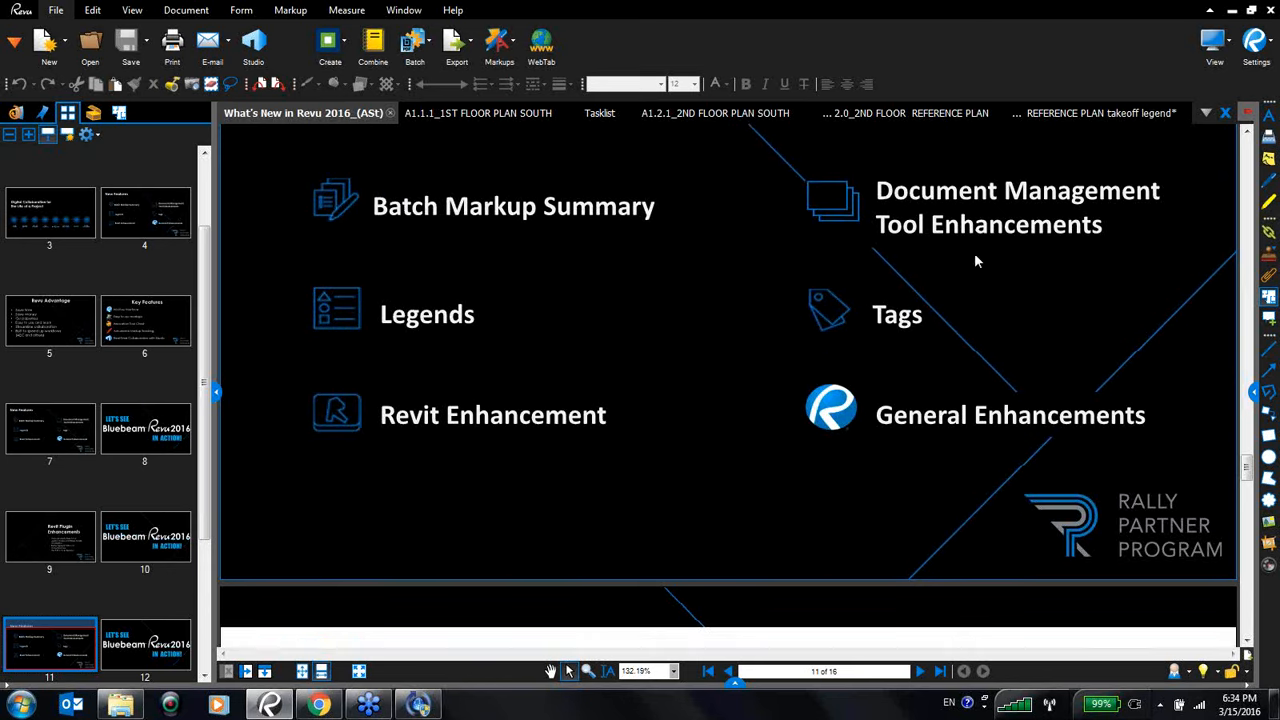
{"action": "key", "text": "ctrl+m"}
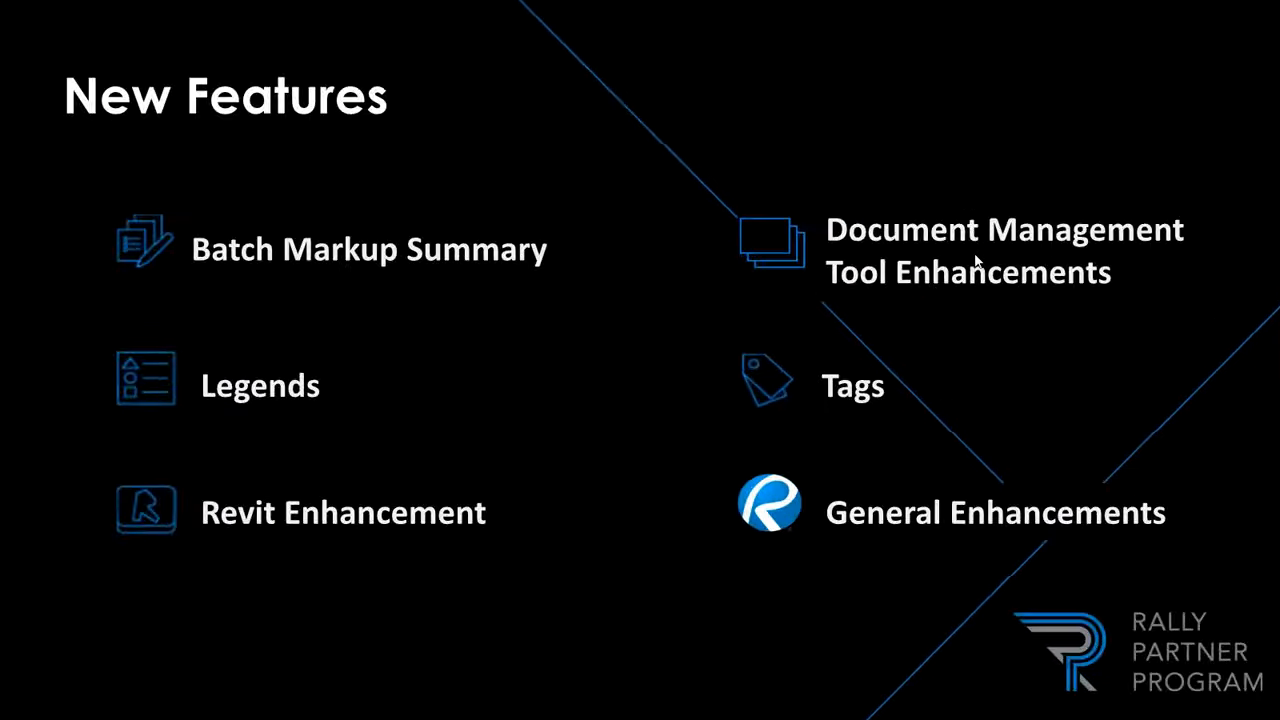
{"action": "key", "text": "Right"}
{"action": "key", "text": "Right"}
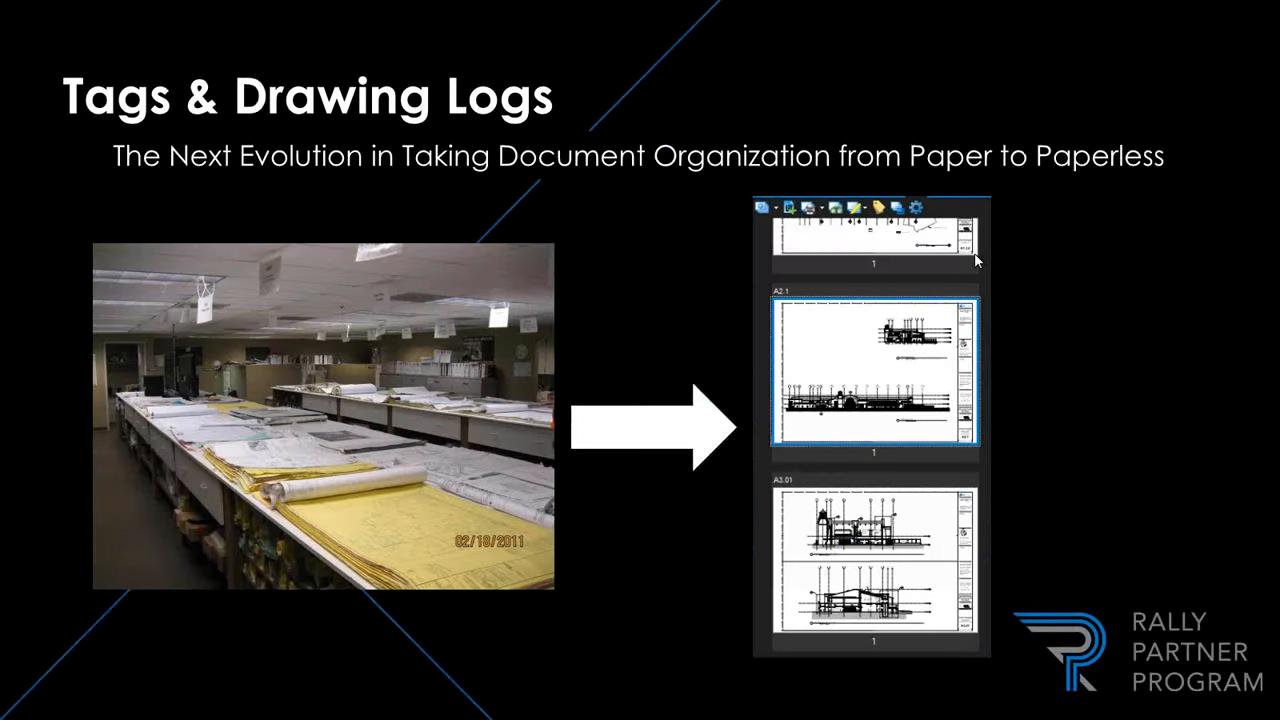
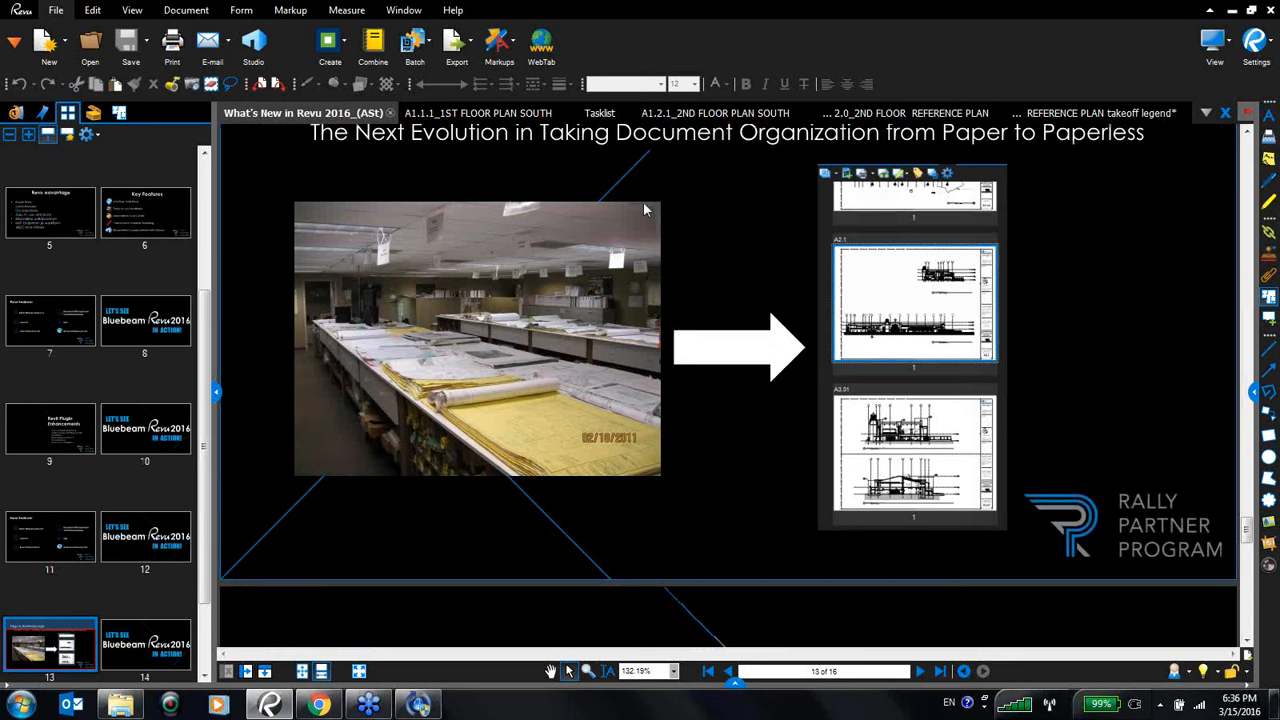
- Open the Sets panel and start creating a new set
{"action": "right_click", "coordinate": [148, 117]}
{"action": "mouse_move", "coordinate": [208, 123]}
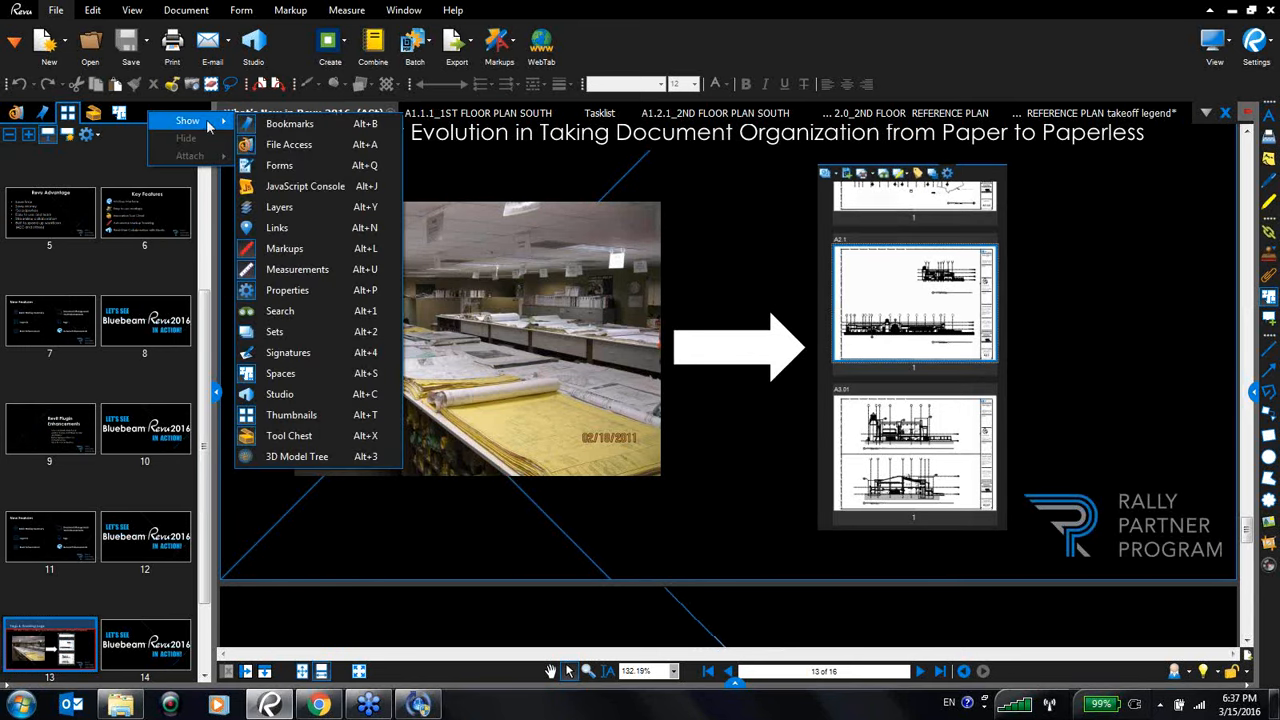
{"action": "left_click", "coordinate": [262, 331]}
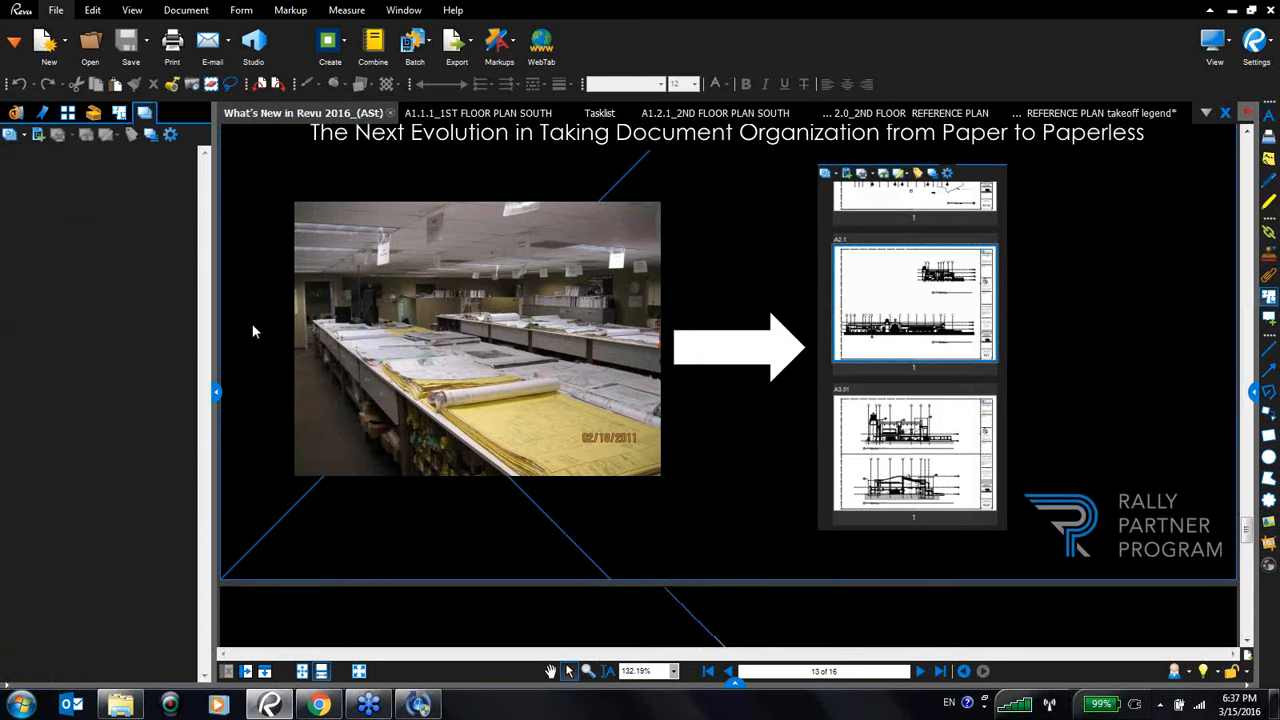
{"action": "left_click", "coordinate": [22, 138]}
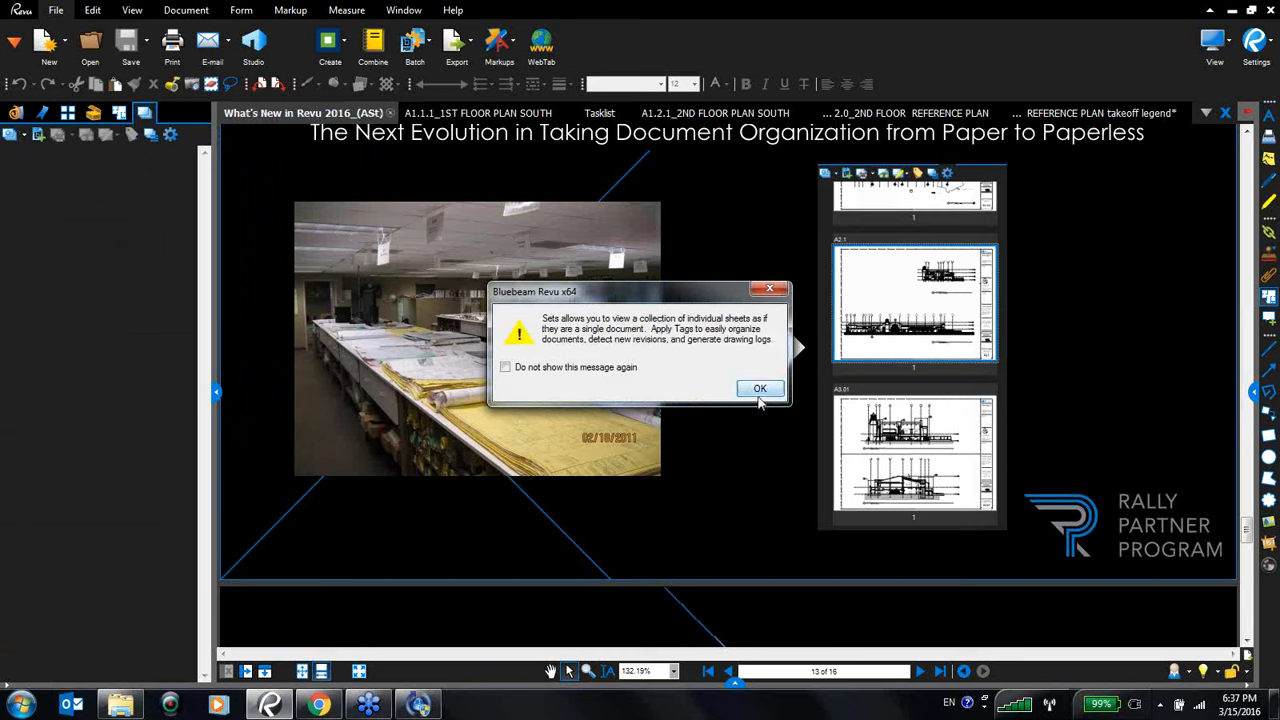
{"action": "left_click", "coordinate": [759, 389]}
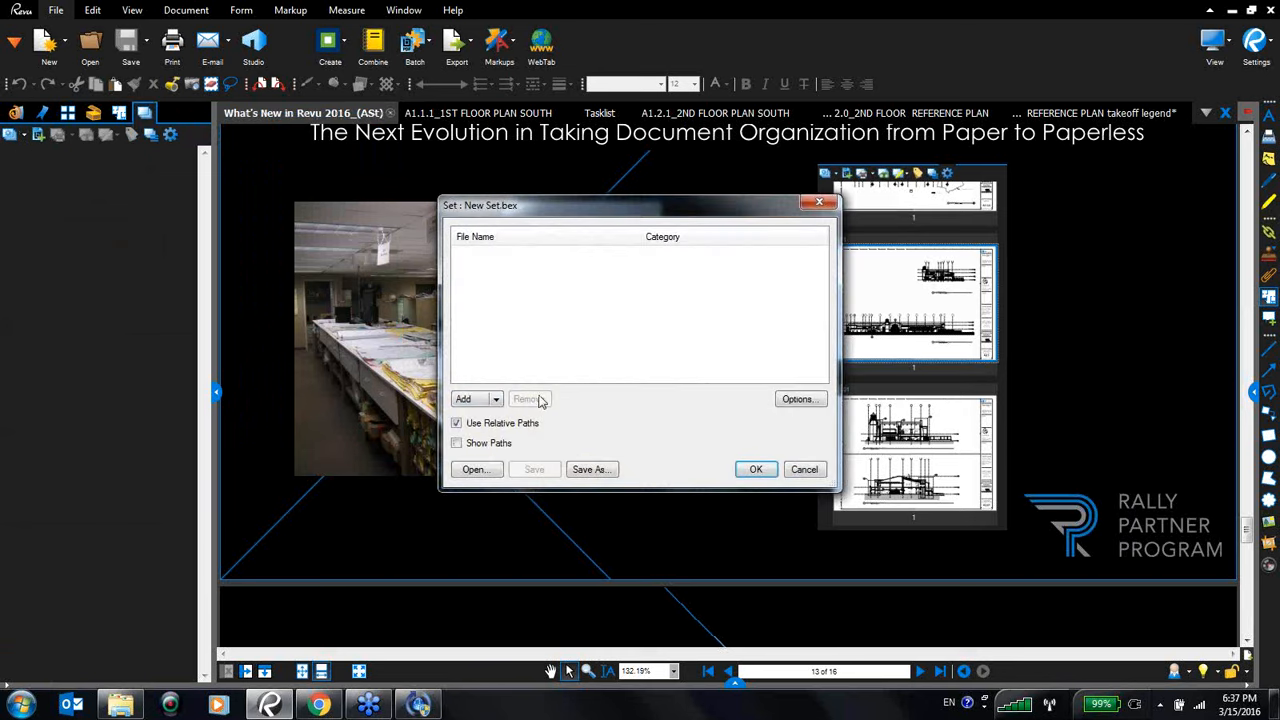
{"action": "left_click", "coordinate": [495, 400]}
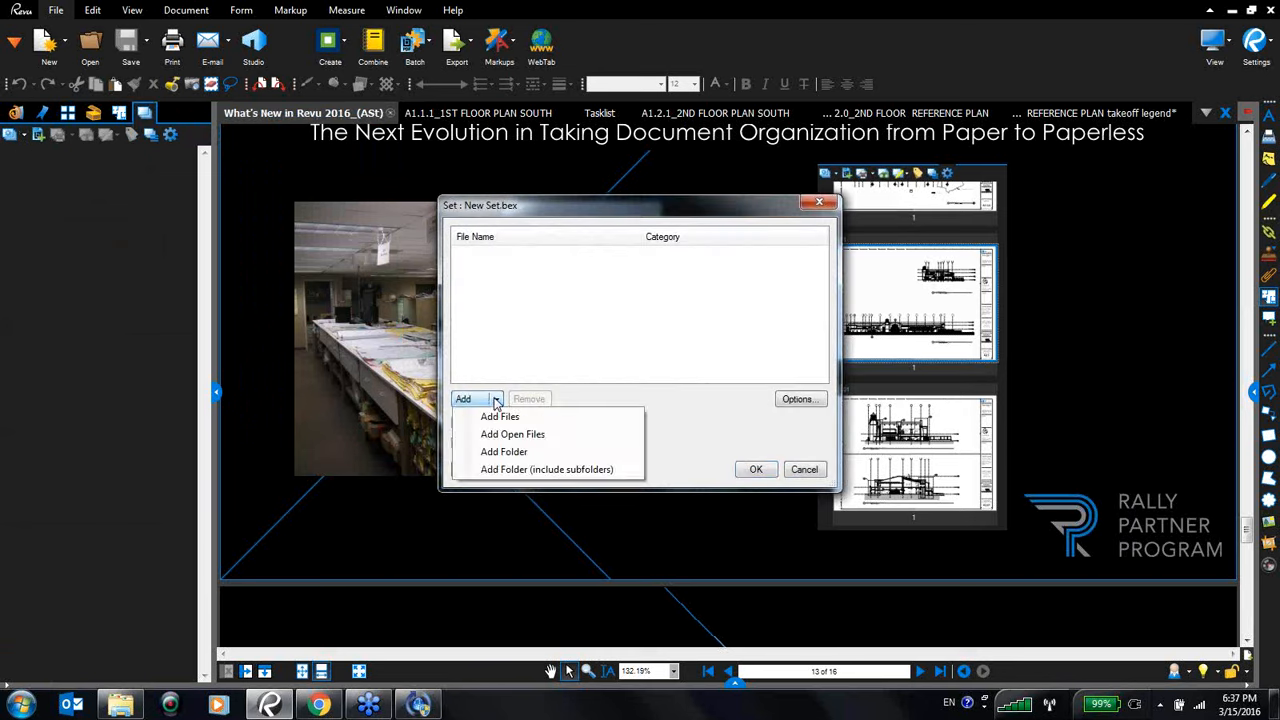
{"action": "left_click", "coordinate": [502, 418]}
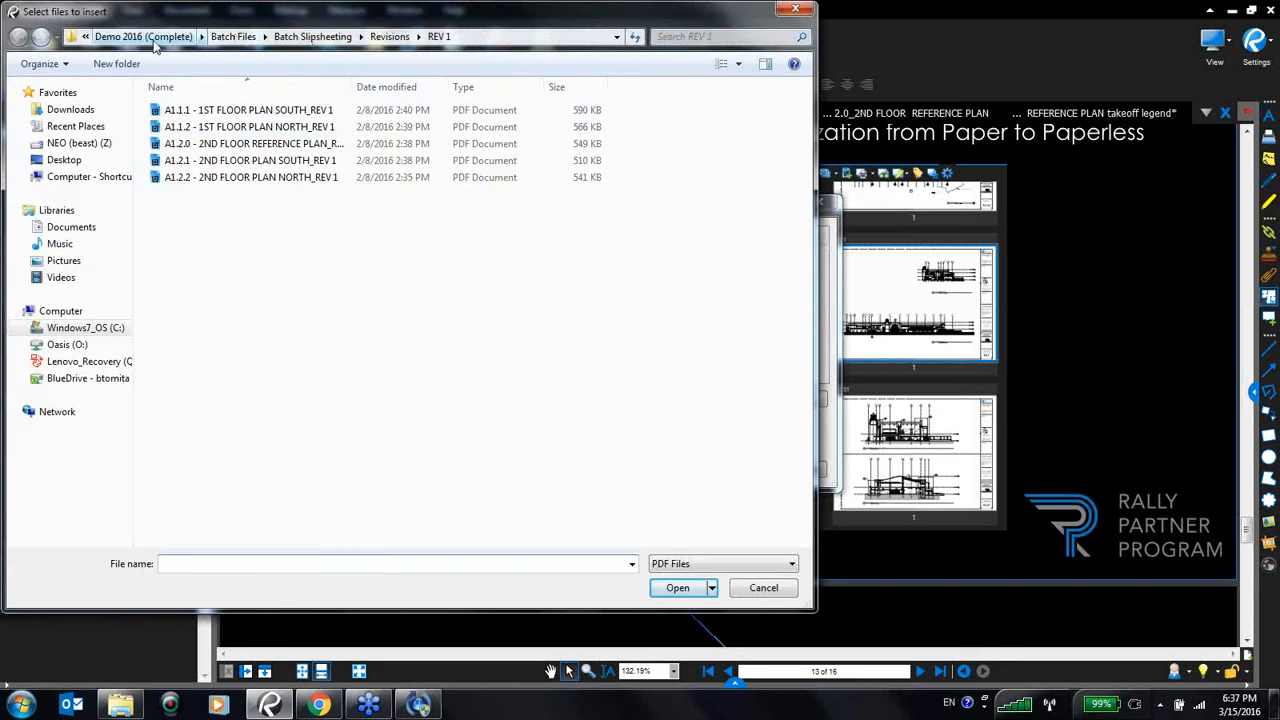
{"action": "left_click", "coordinate": [143, 37]}
{"action": "double_click", "coordinate": [216, 412]}
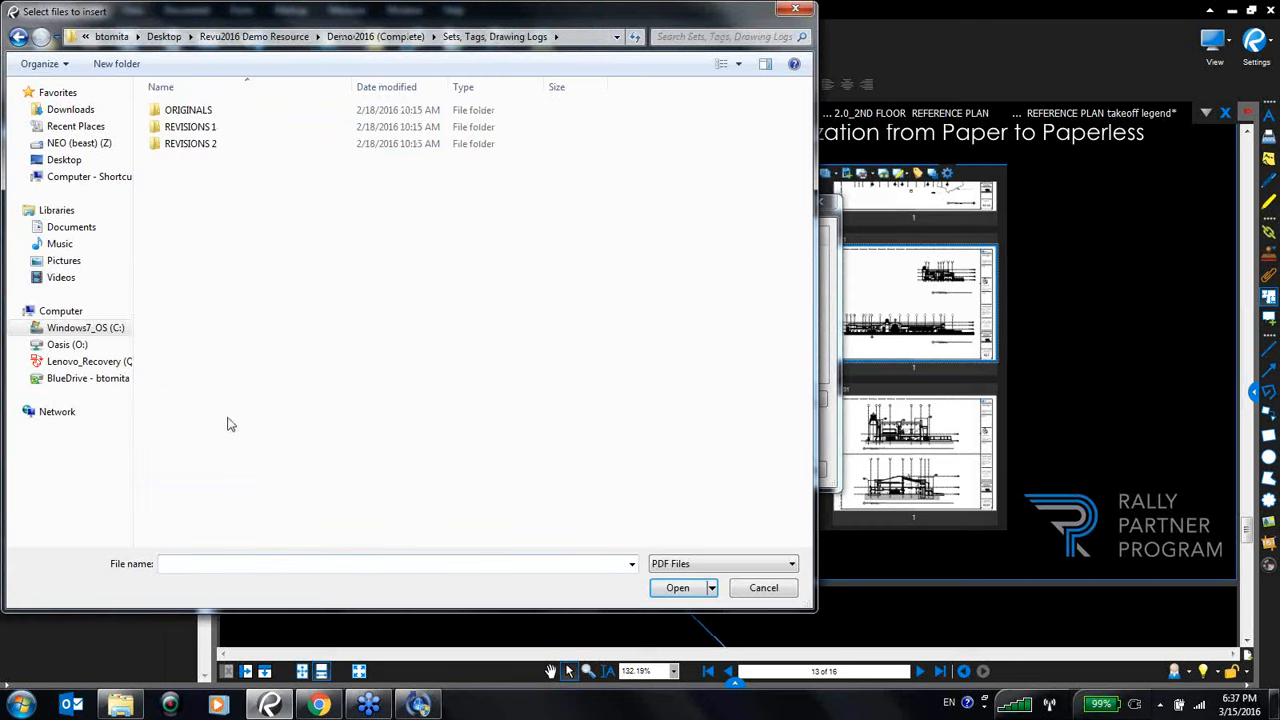
{"action": "double_click", "coordinate": [216, 110]}
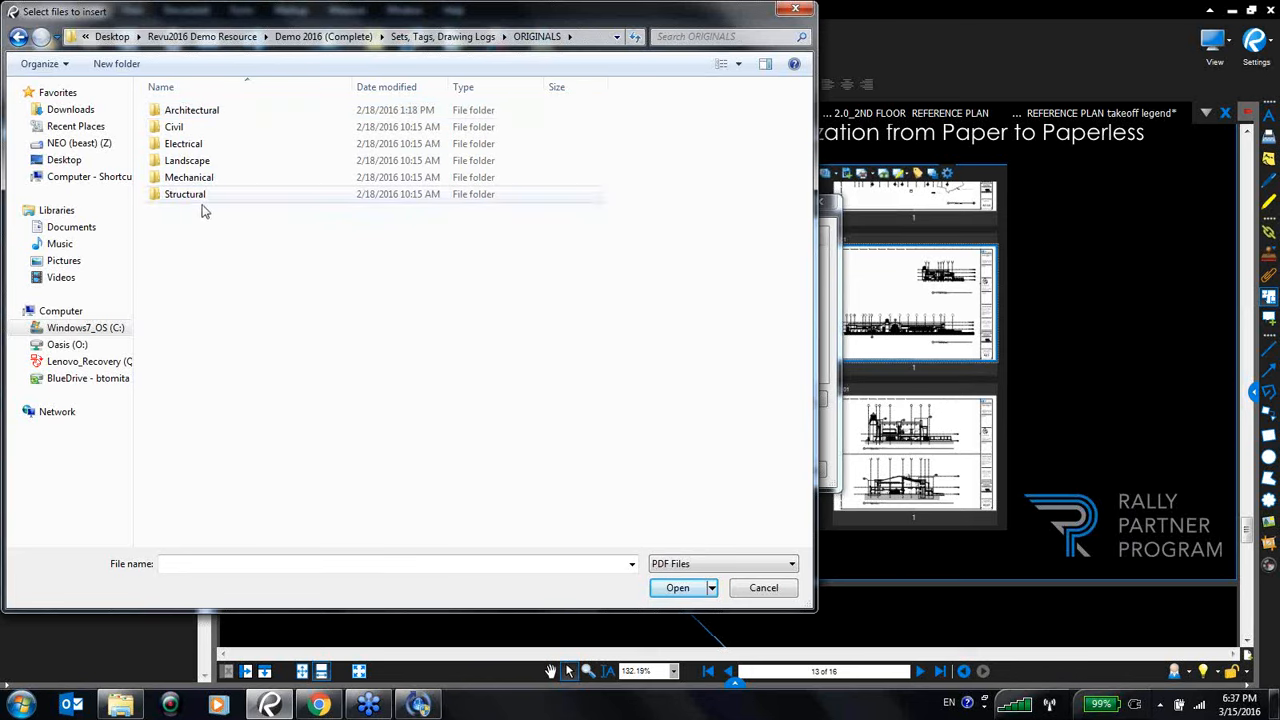
{"action": "left_click", "coordinate": [214, 112]}
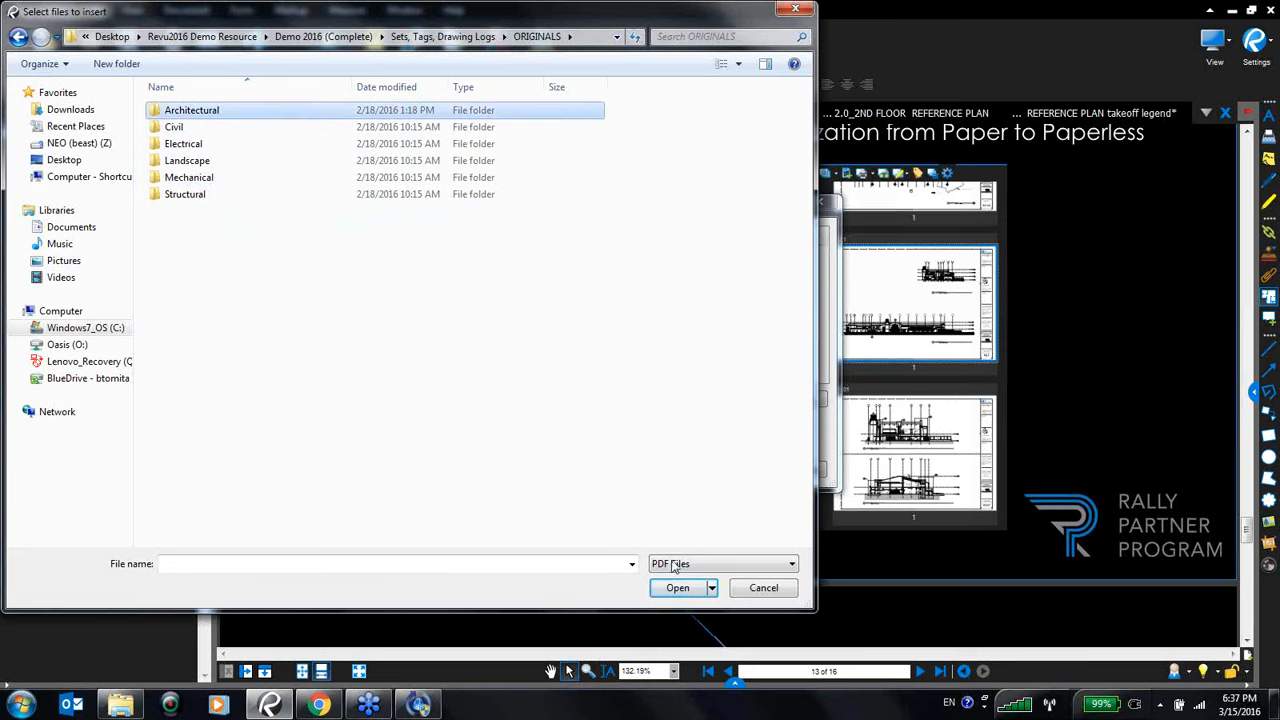
{"action": "left_click", "coordinate": [677, 592]}
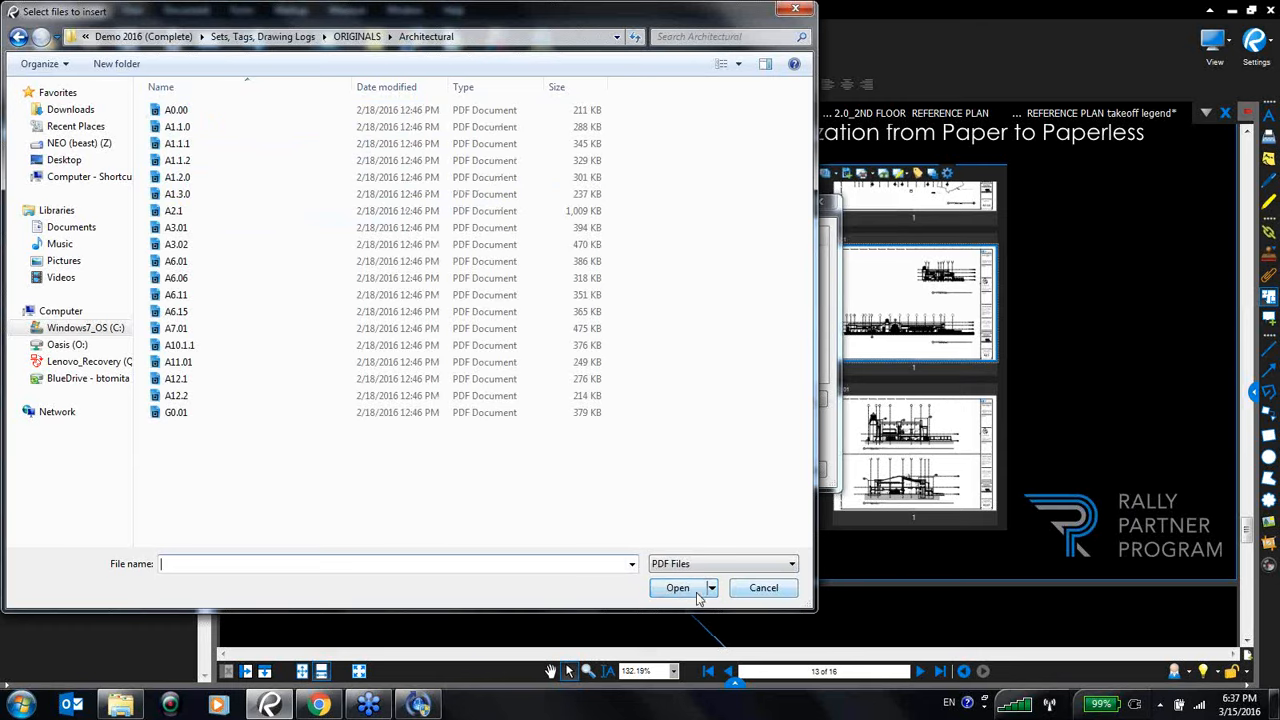
{"action": "left_click", "coordinate": [752, 594]}
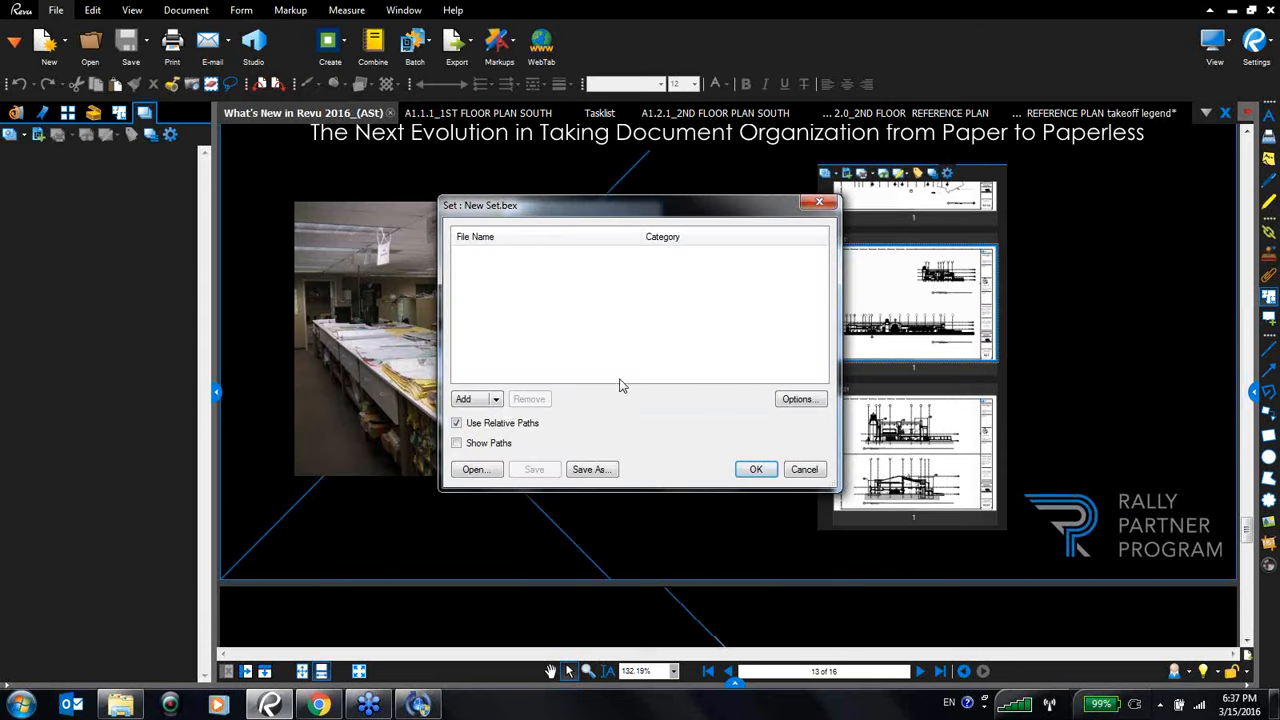
- Add all drawings from Sets, Tags, Drawing Logs > ORIGINALS > Architectural to the new set and confirm the set
{"action": "left_click", "coordinate": [496, 401]}
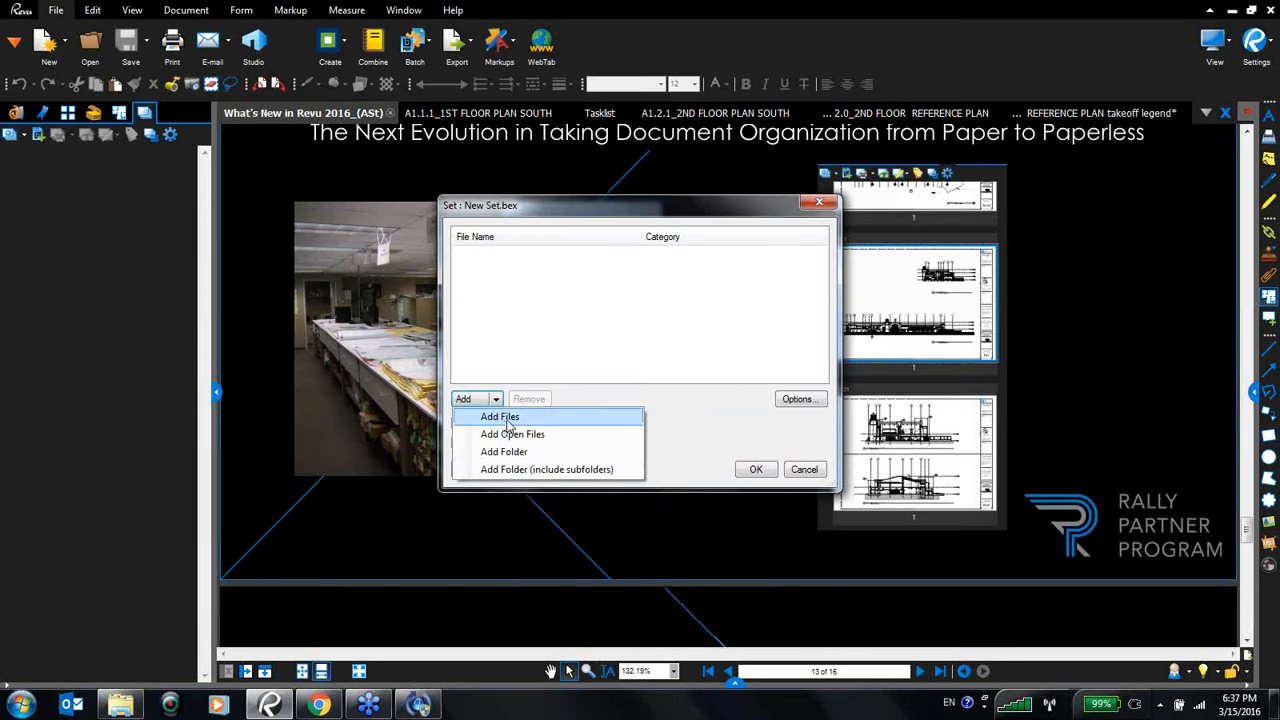
{"action": "left_click", "coordinate": [510, 418]}
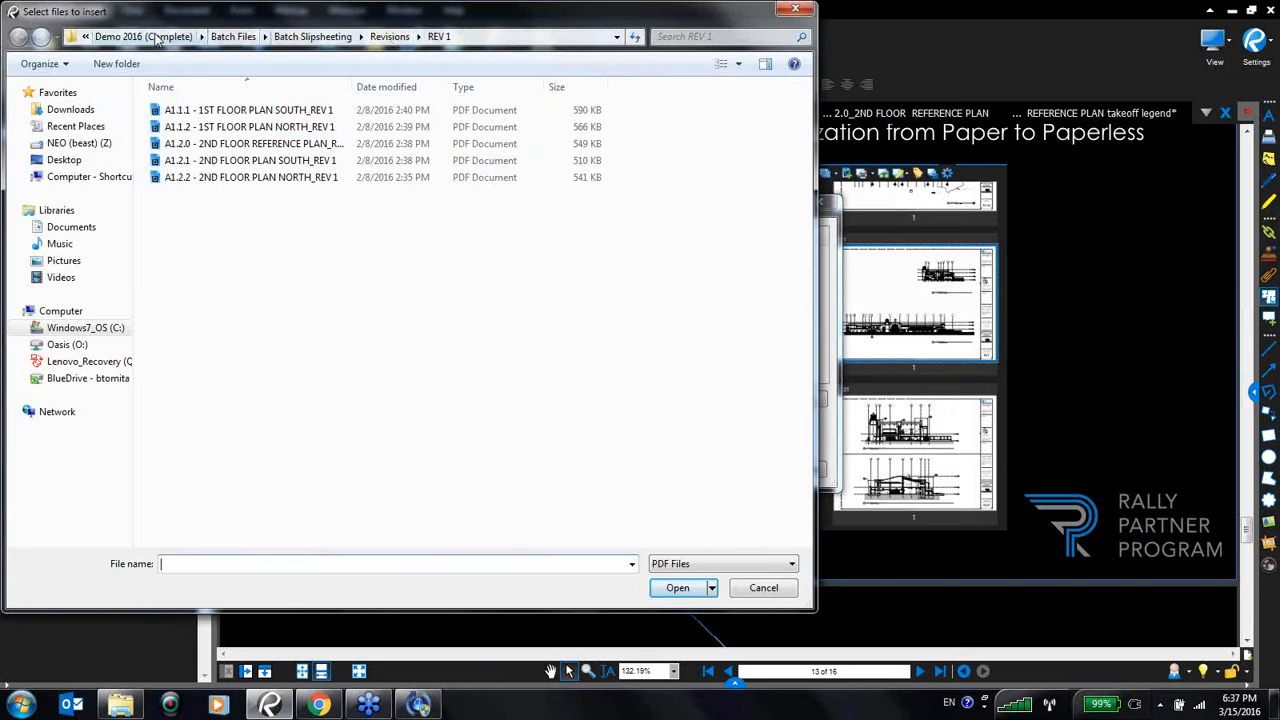
{"action": "left_click", "coordinate": [155, 37]}
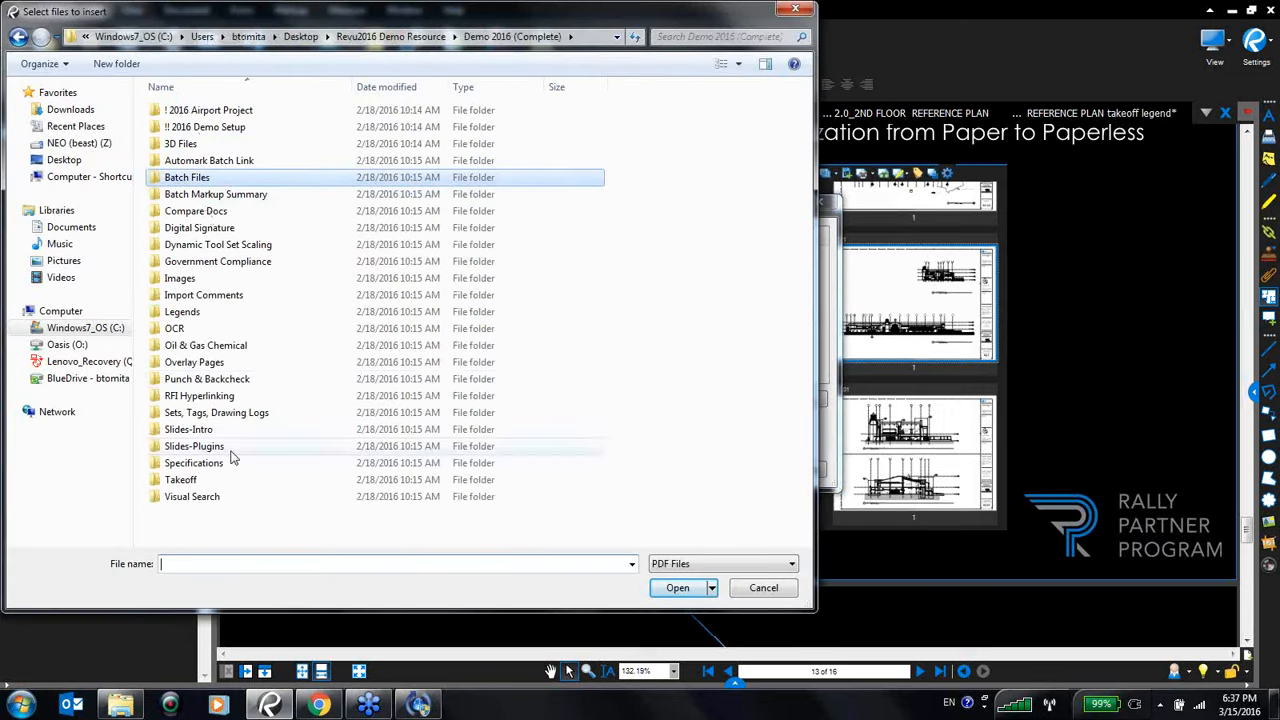
{"action": "double_click", "coordinate": [205, 412]}
{"action": "double_click", "coordinate": [190, 112]}
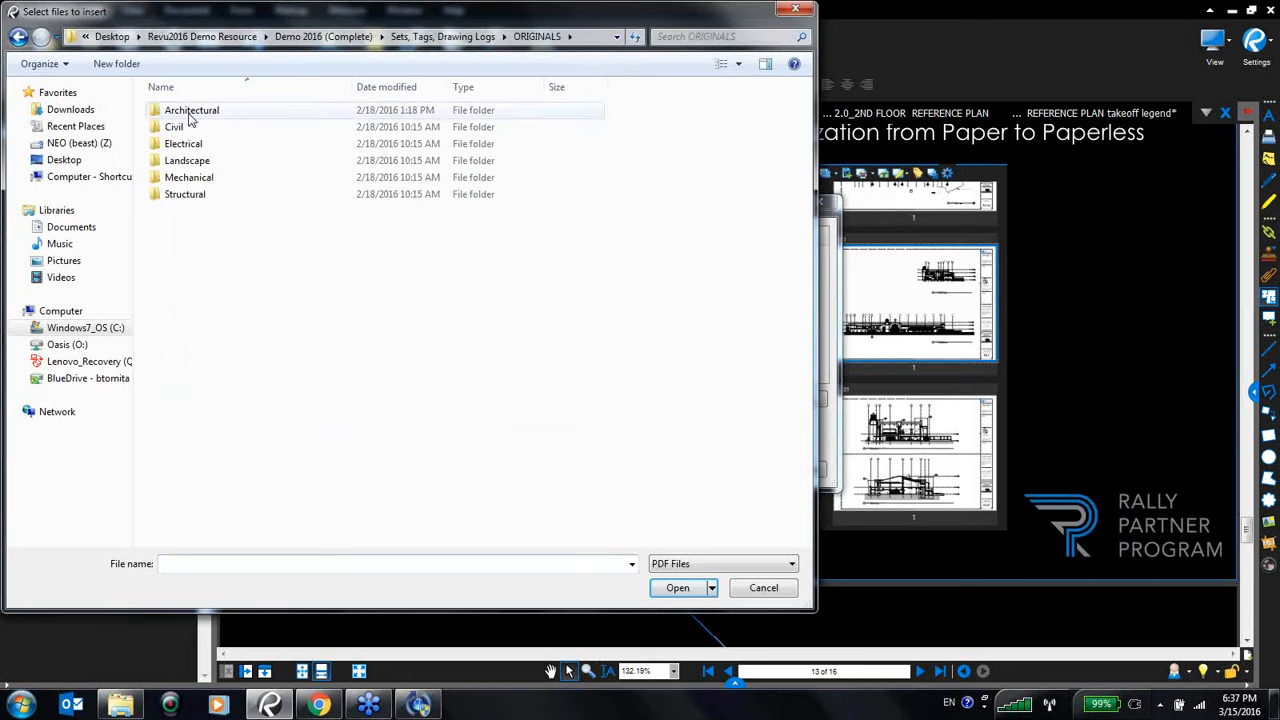
{"action": "double_click", "coordinate": [190, 112]}
{"action": "left_click_drag", "start_coordinate": [375, 505], "coordinate": [136, 80]}
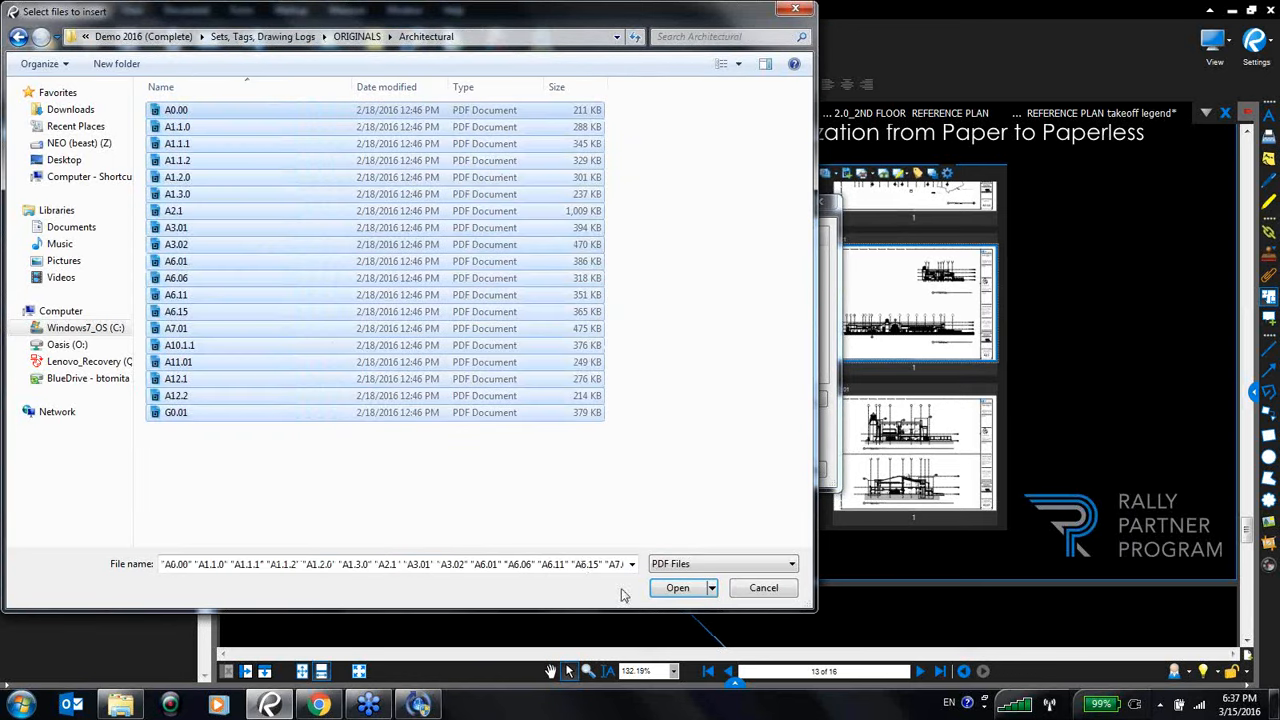
{"action": "left_click", "coordinate": [668, 588]}
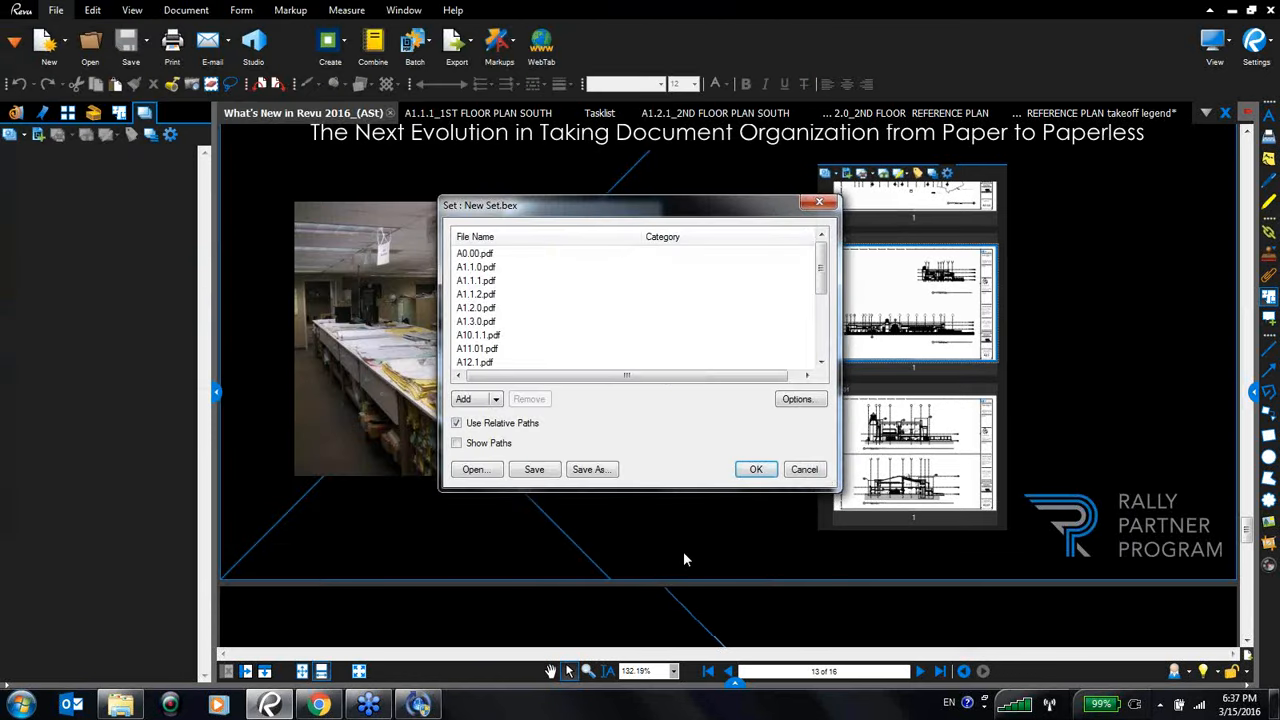
{"action": "left_click", "coordinate": [758, 470]}
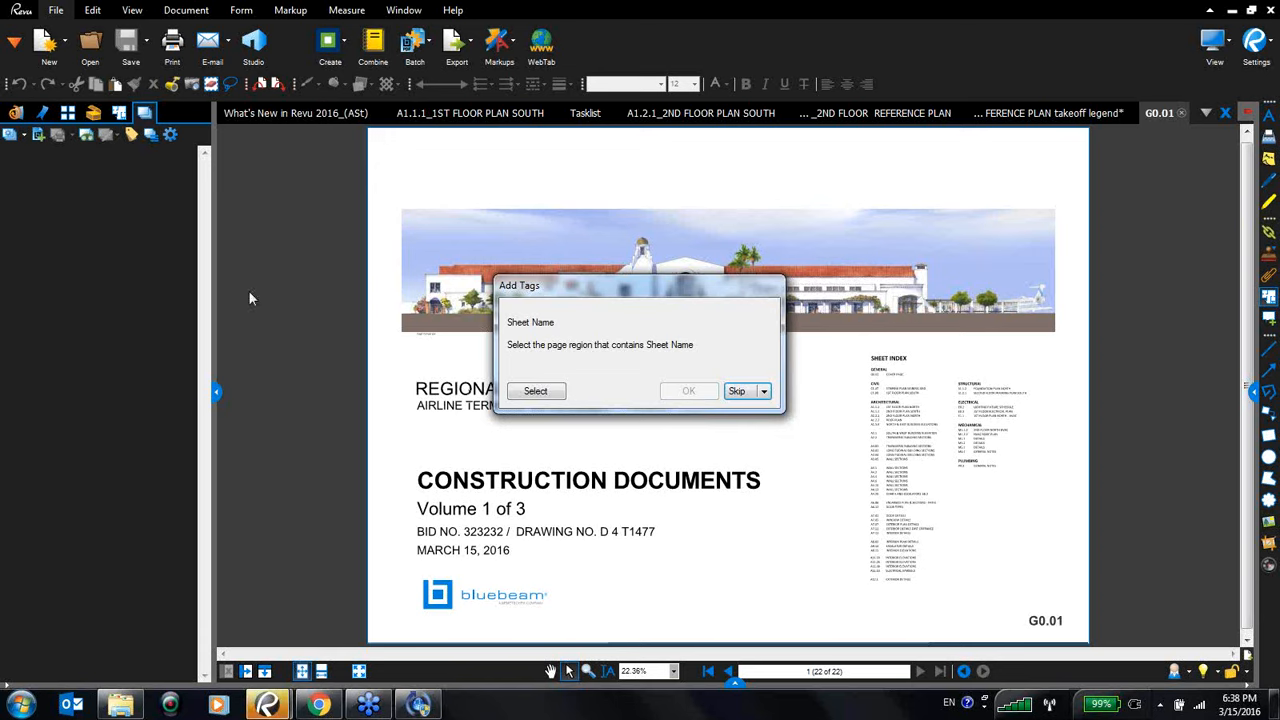
- Define the Sheet Name tag by selecting the title-block region containing the G0.01 sheet label
{"action": "left_click", "coordinate": [537, 391]}
{"action": "left_click_drag", "start_coordinate": [1020, 610], "coordinate": [1068, 636]}
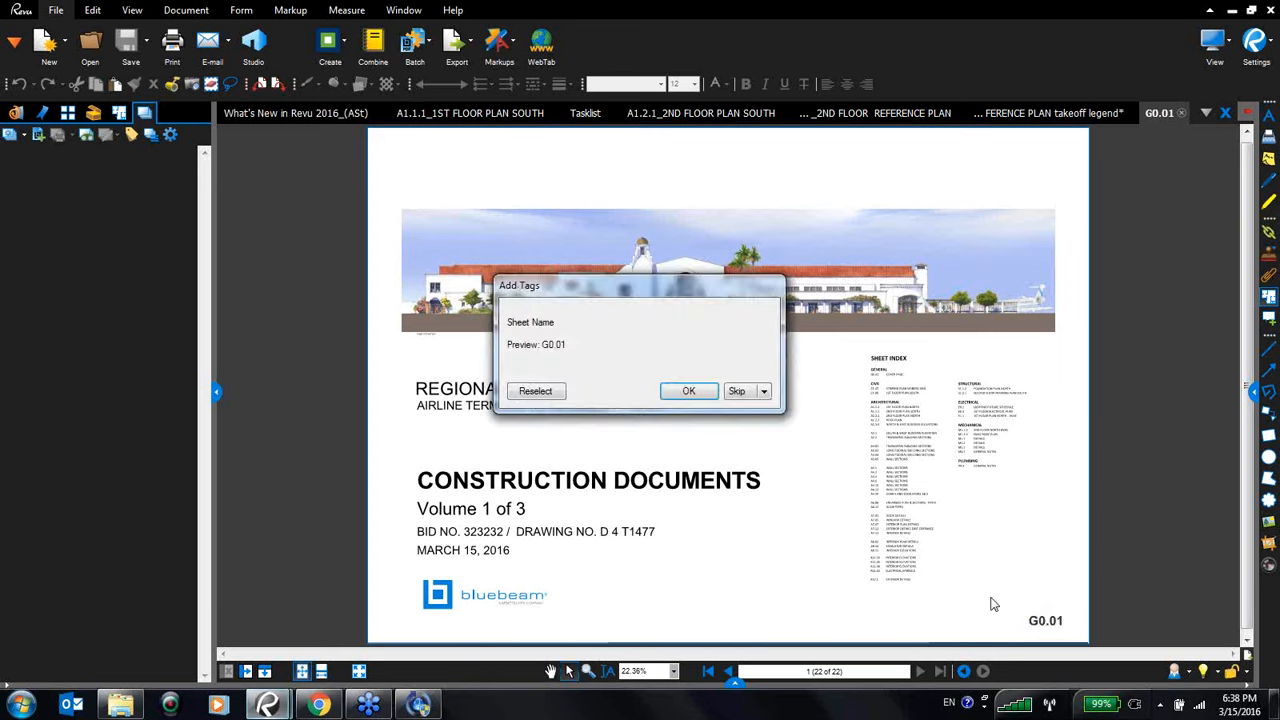
{"action": "left_click", "coordinate": [687, 393]}
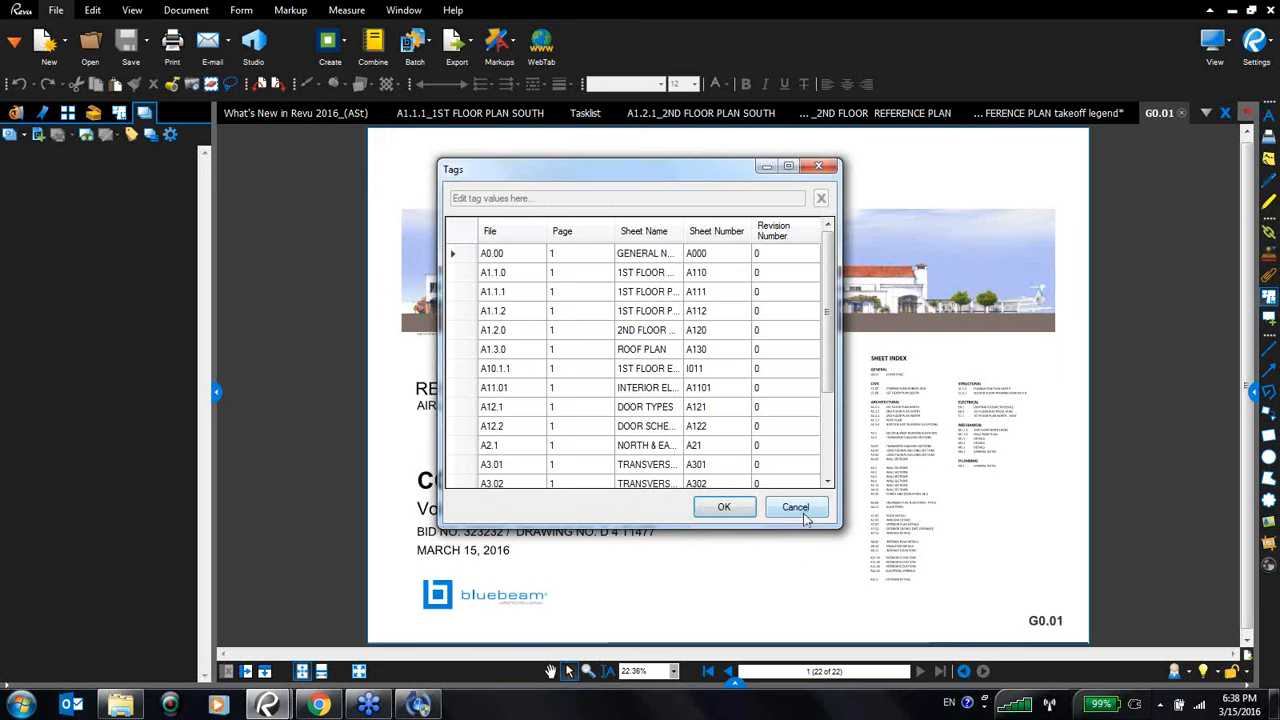
- Enlarge the Tags table to review each file's sheet name and number, then close it
{"action": "left_click_drag", "start_coordinate": [840, 527], "coordinate": [1003, 567]}
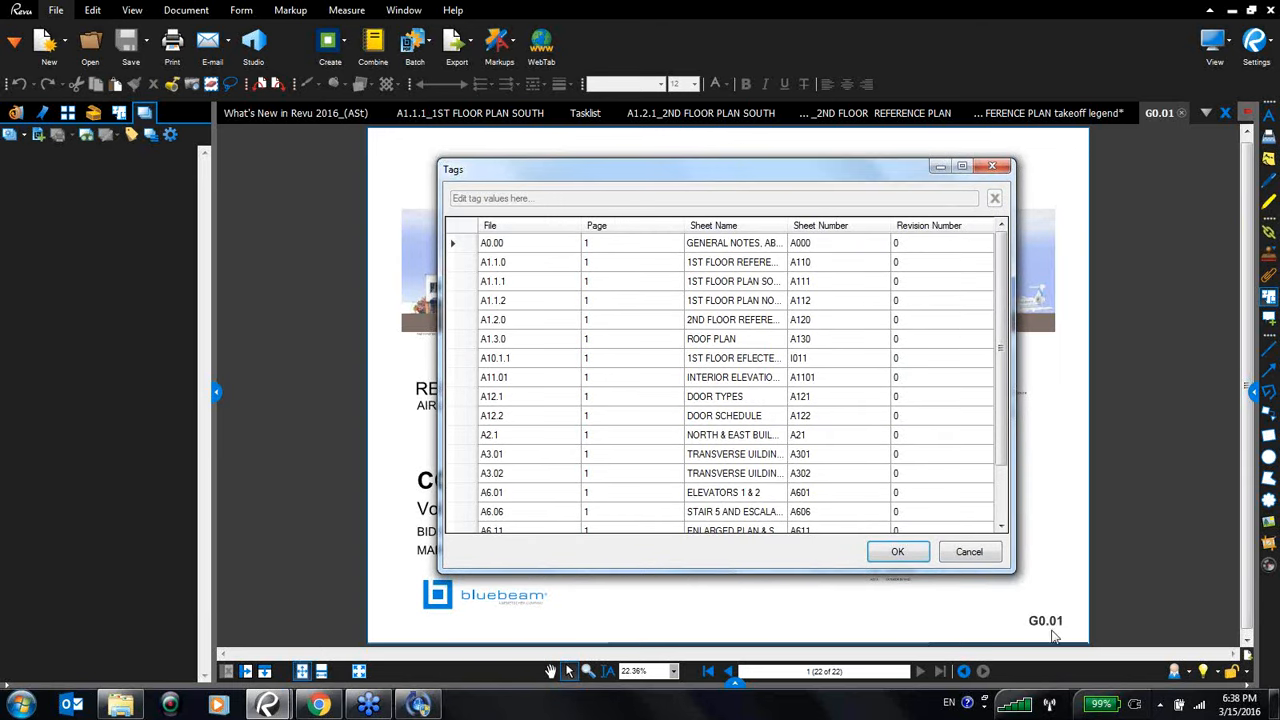
{"action": "left_click", "coordinate": [968, 552]}
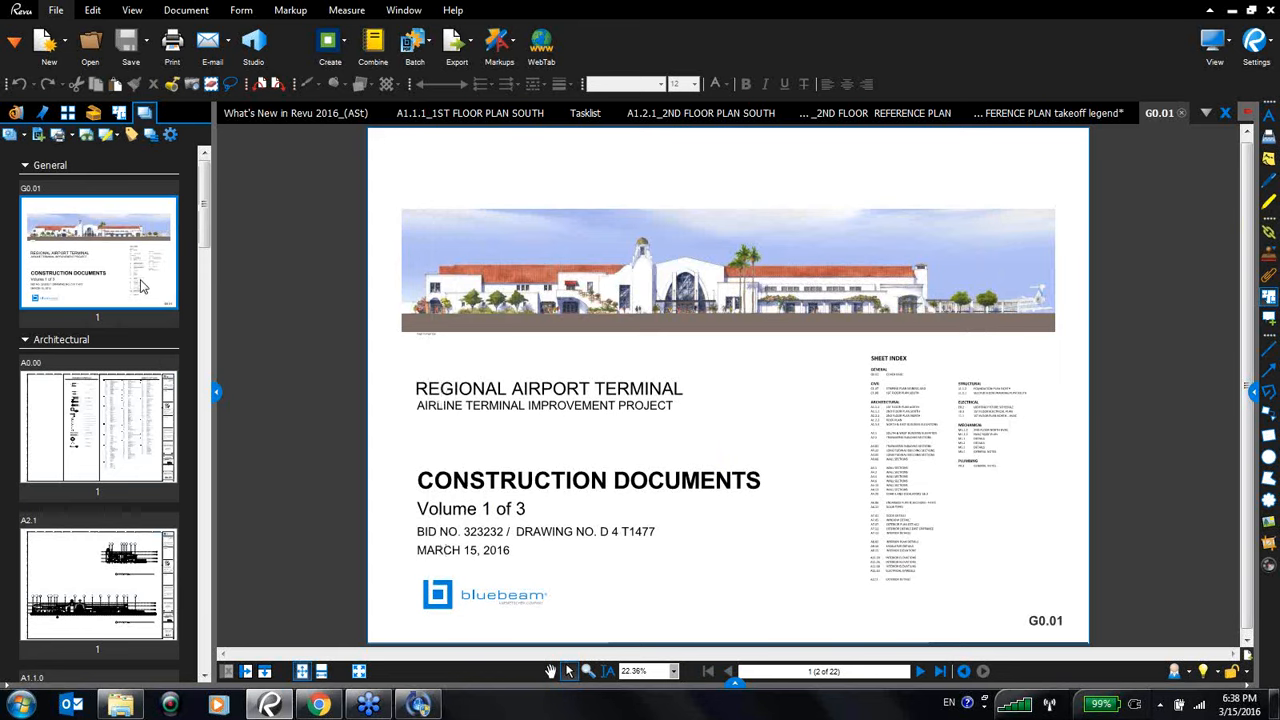
- Open sheet A0.00 and review the set's file list with its categories, then close it
{"action": "left_click", "coordinate": [145, 440]}
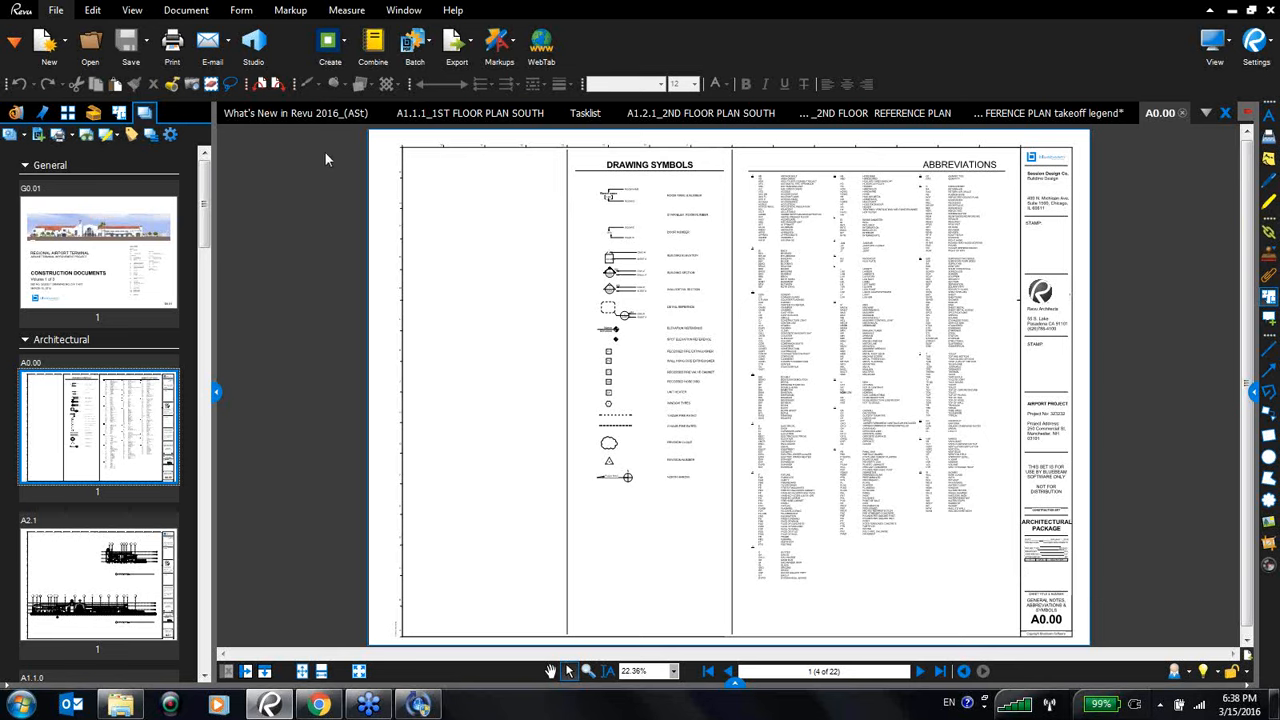
{"action": "left_click", "coordinate": [430, 42]}
{"action": "left_click", "coordinate": [179, 241]}
{"action": "left_click", "coordinate": [11, 136]}
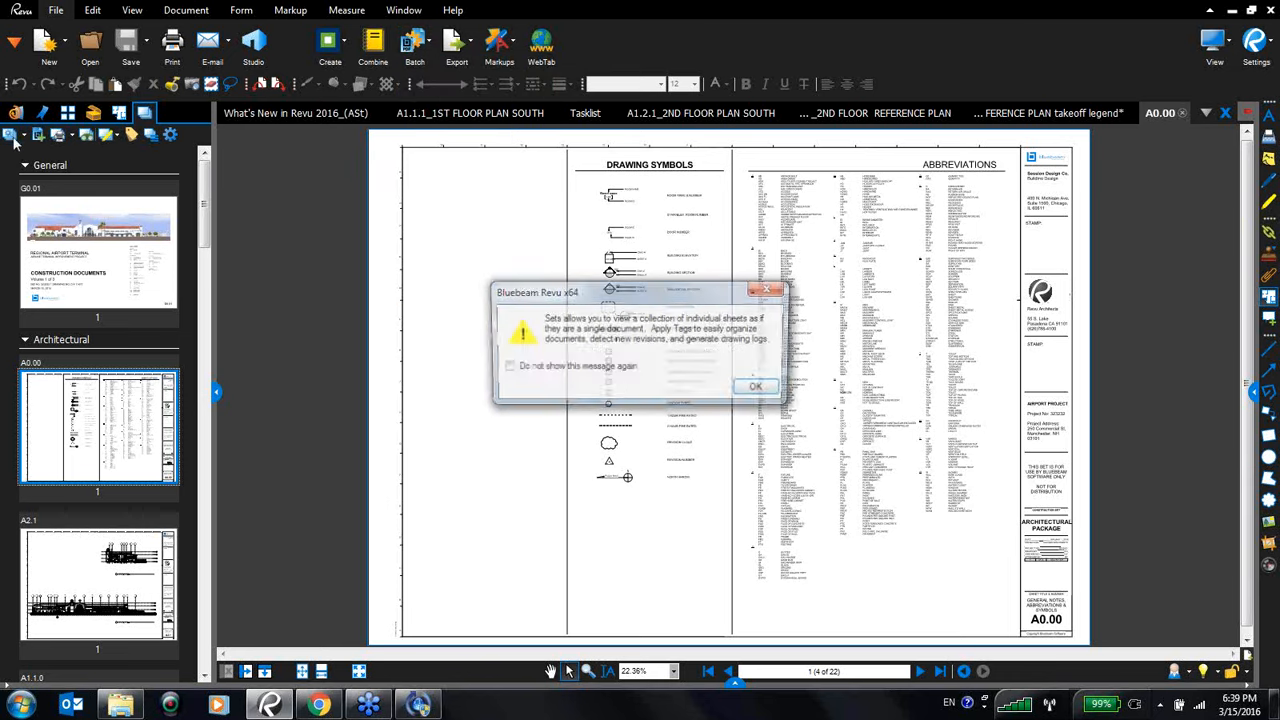
{"action": "left_click", "coordinate": [755, 386]}
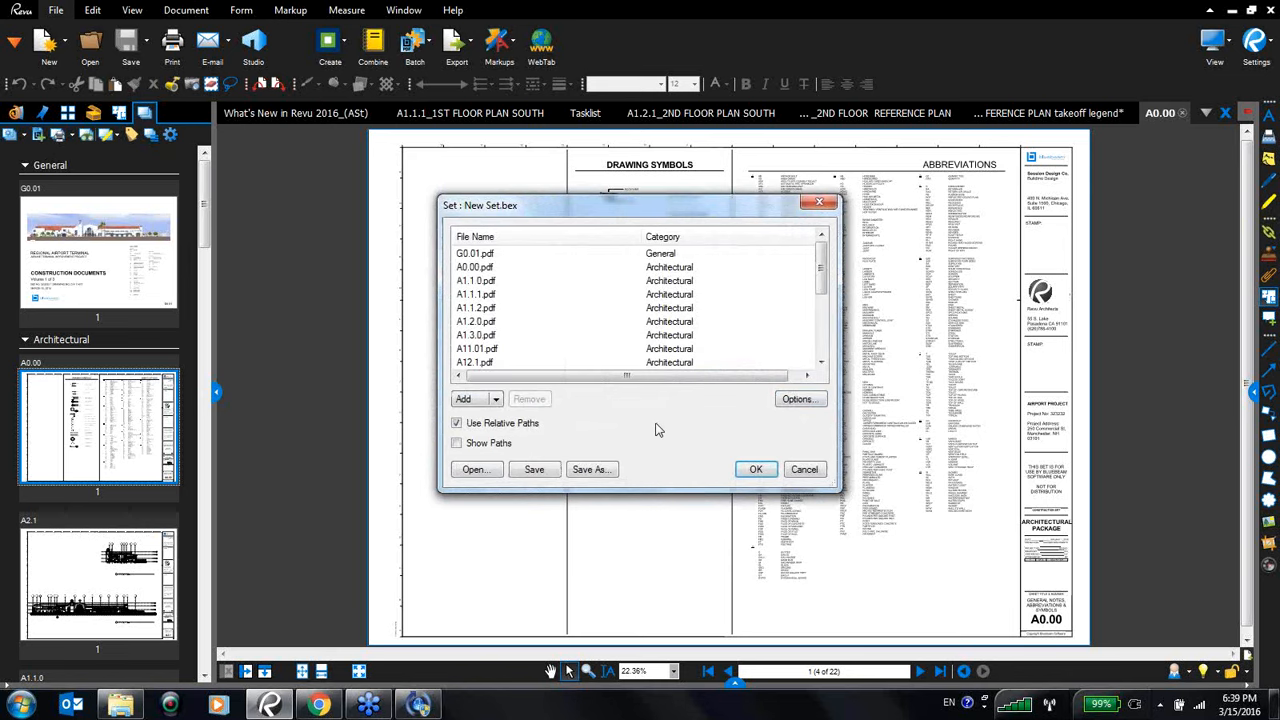
{"action": "left_click", "coordinate": [763, 473]}
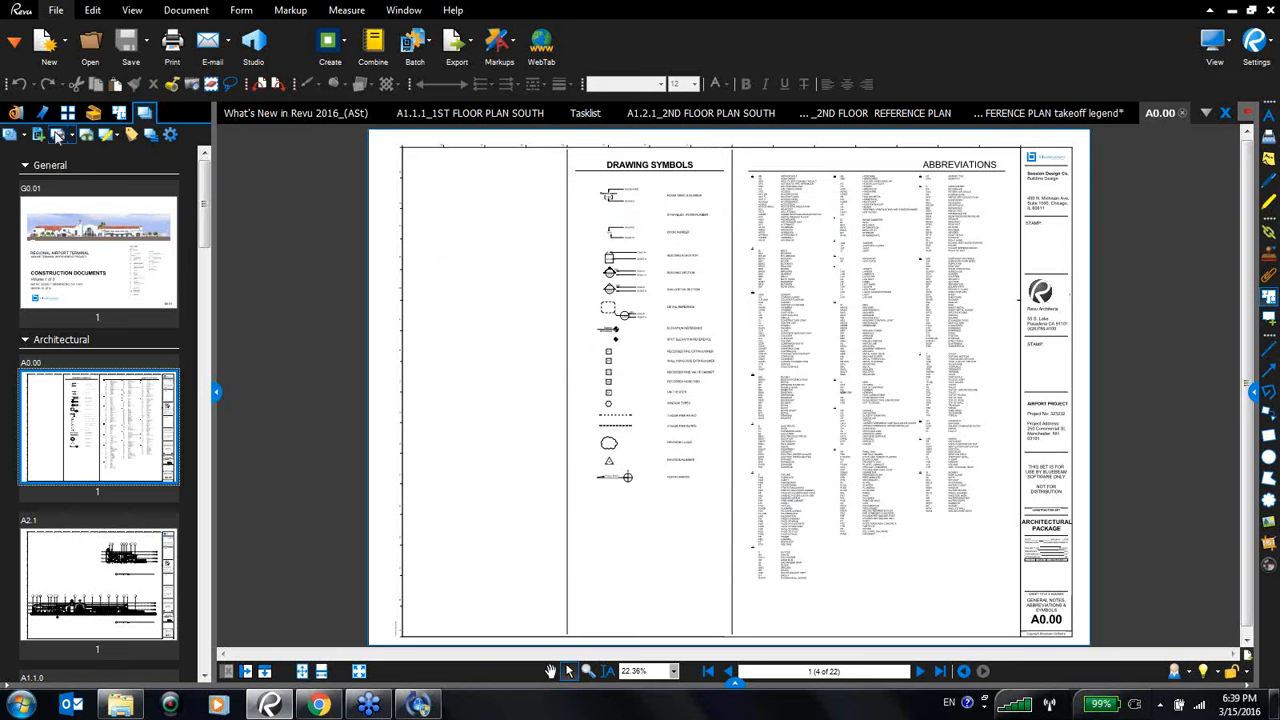
- Add all five Civil drawings from ORIGINALS > Civil to the set
{"action": "left_click", "coordinate": [39, 132]}
{"action": "left_click", "coordinate": [760, 390]}
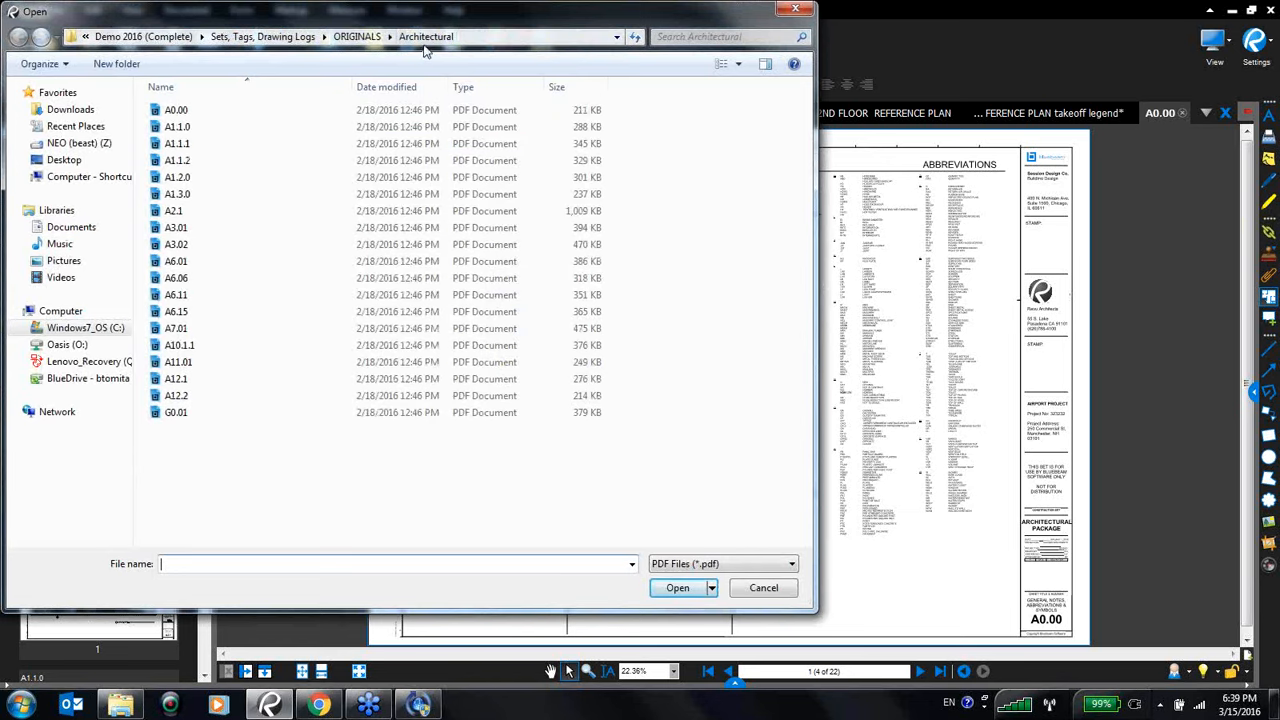
{"action": "left_click", "coordinate": [356, 36]}
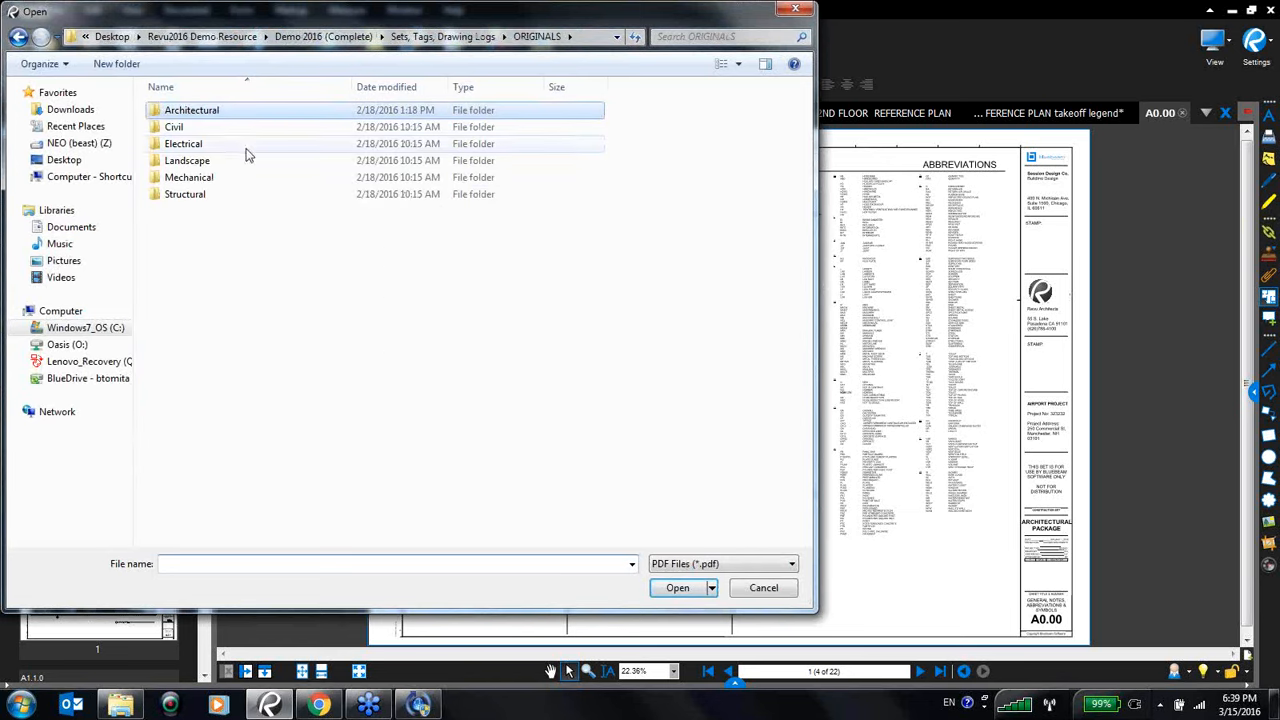
{"action": "double_click", "coordinate": [175, 128]}
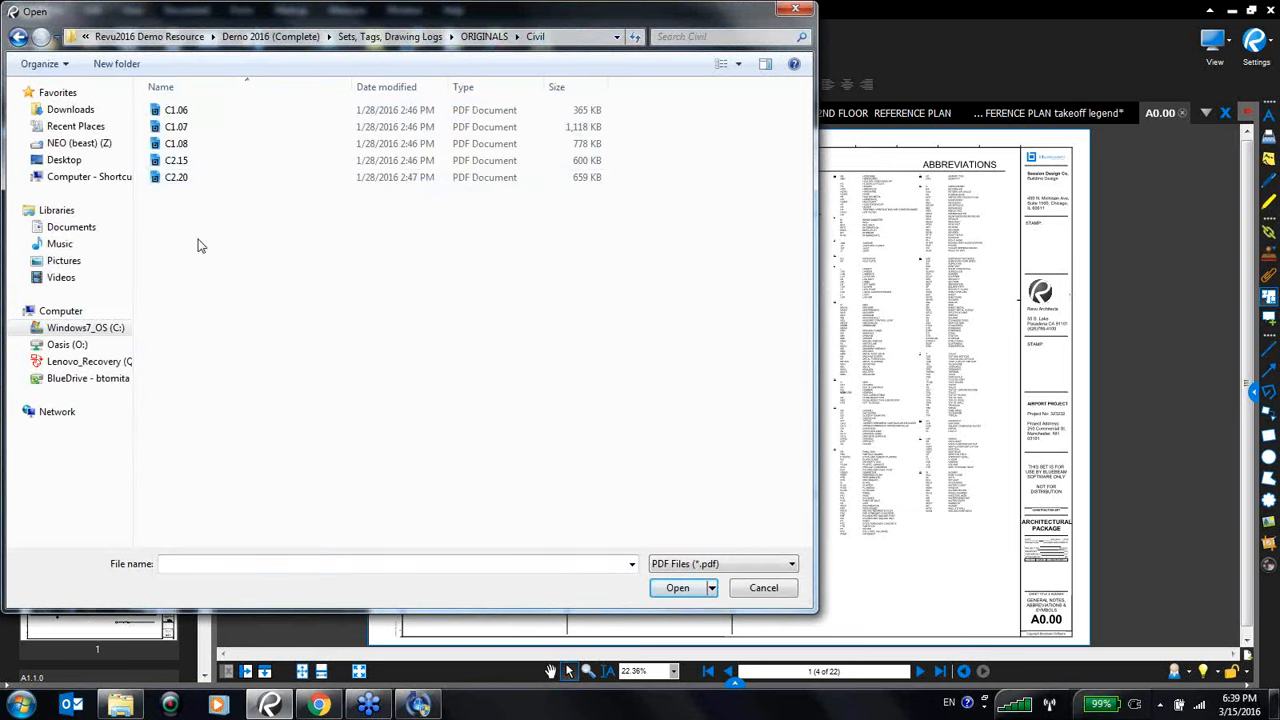
{"action": "left_click_drag", "start_coordinate": [236, 256], "coordinate": [129, 105]}
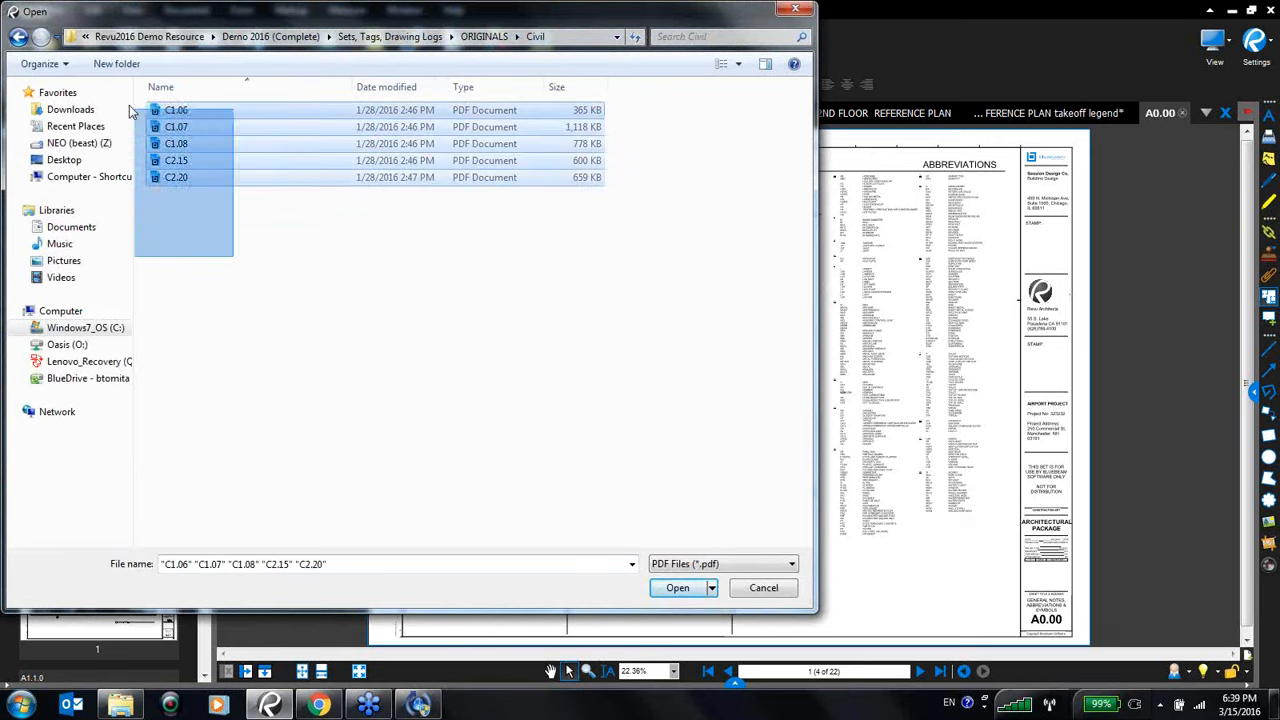
{"action": "left_click", "coordinate": [678, 588]}
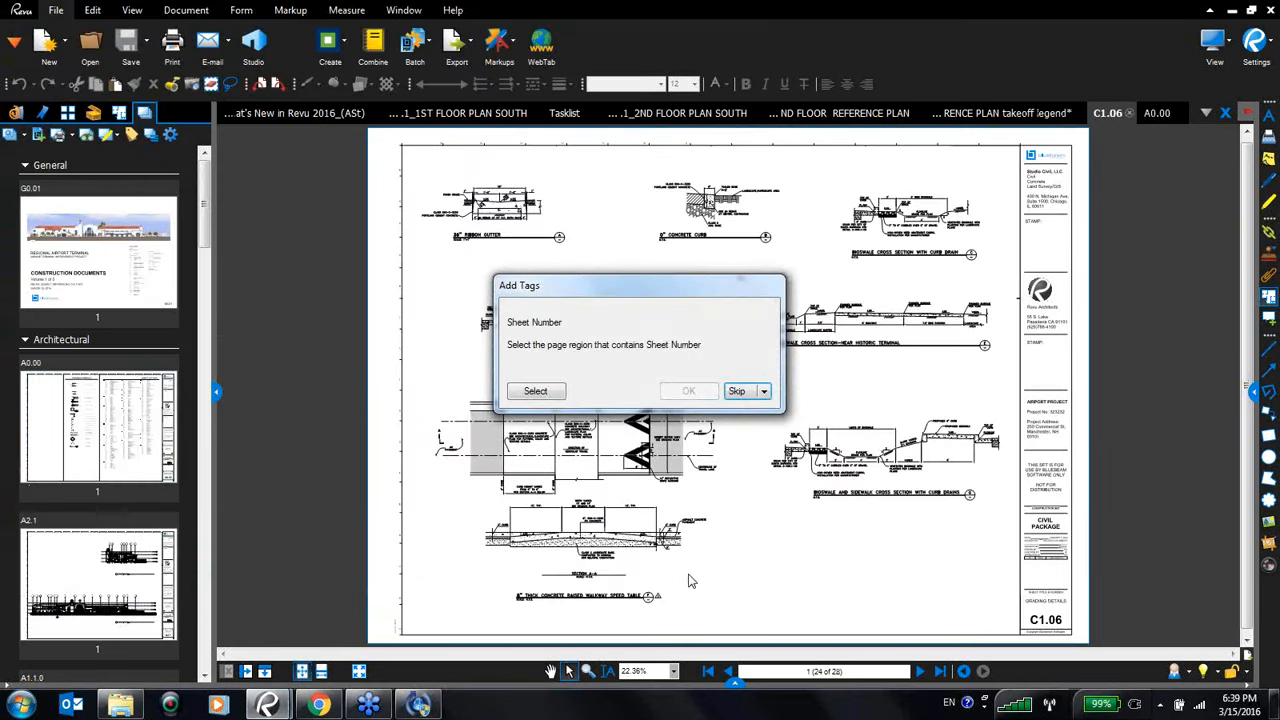
- Define the Sheet Number tag by selecting the title-block region containing C1.06
{"action": "left_click", "coordinate": [553, 392]}
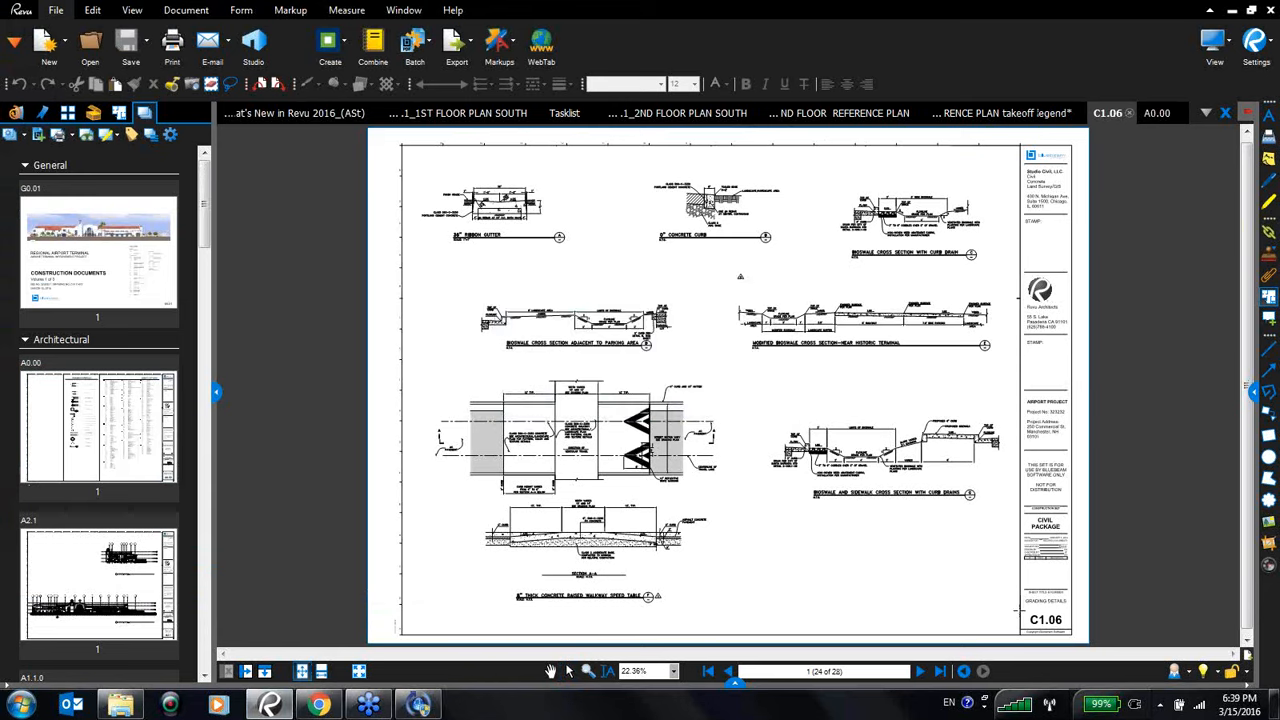
{"action": "left_click_drag", "start_coordinate": [1022, 606], "coordinate": [1072, 636]}
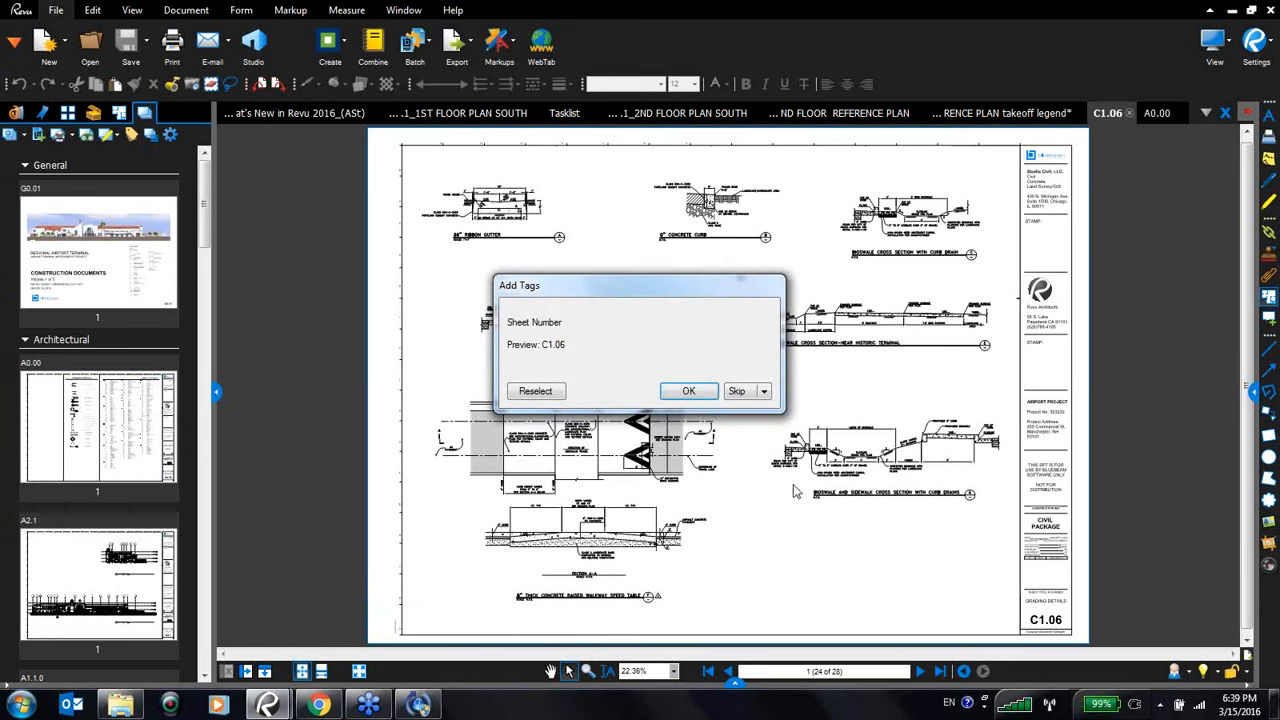
{"action": "left_click", "coordinate": [690, 392]}
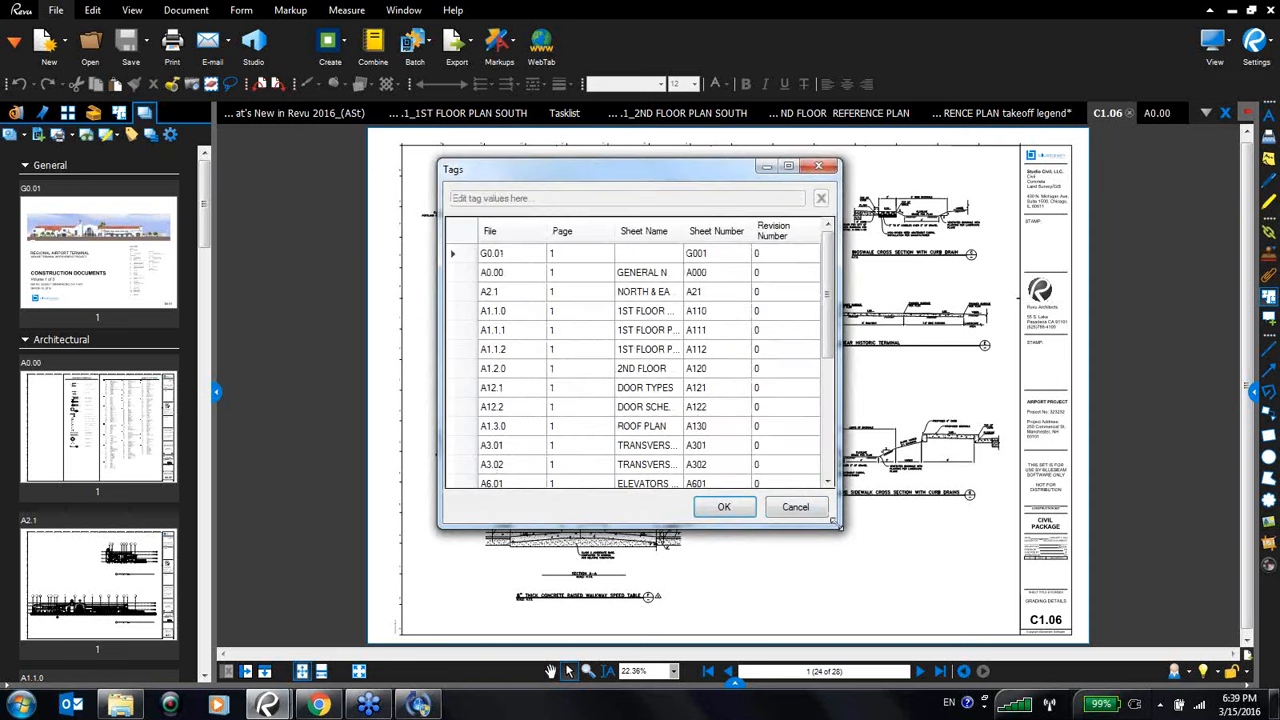
- Enlarge the Tags table to check the sheet names and numbers of all files, then accept the tags
{"action": "left_click_drag", "start_coordinate": [839, 525], "coordinate": [1032, 598]}
{"action": "left_click_drag", "start_coordinate": [794, 175], "coordinate": [650, 145]}
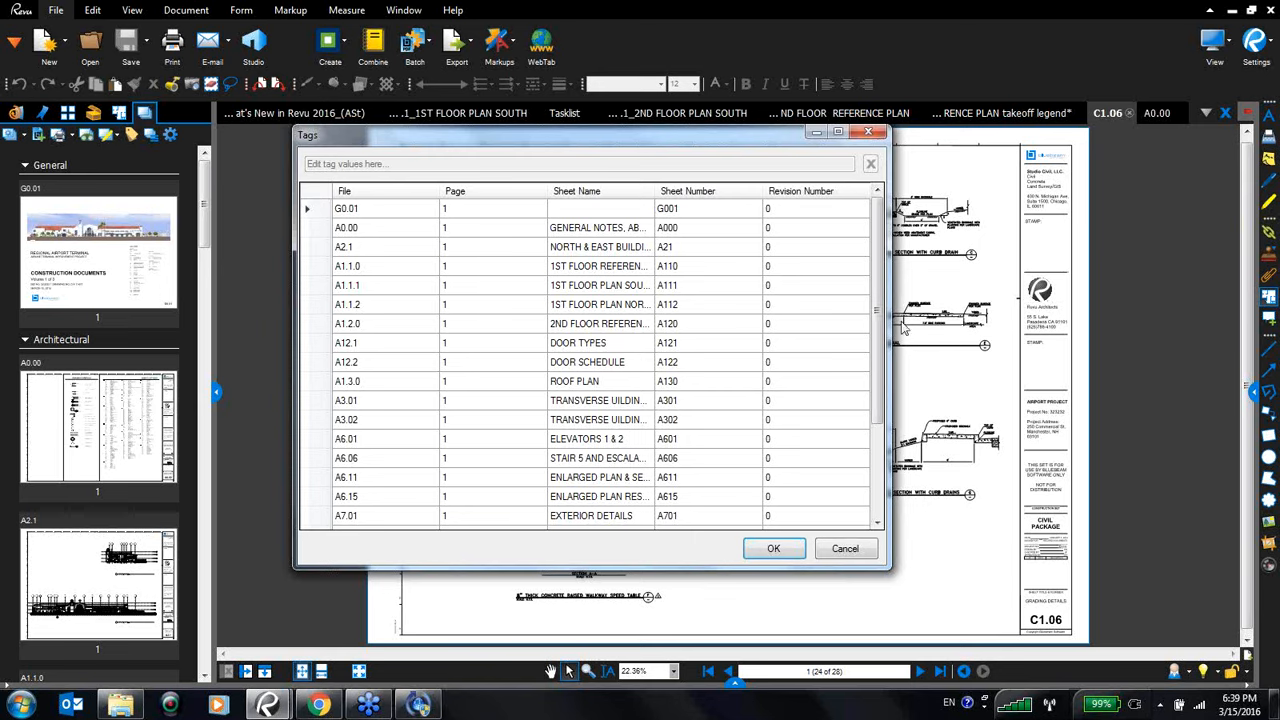
{"action": "left_click_drag", "start_coordinate": [889, 568], "coordinate": [955, 577]}
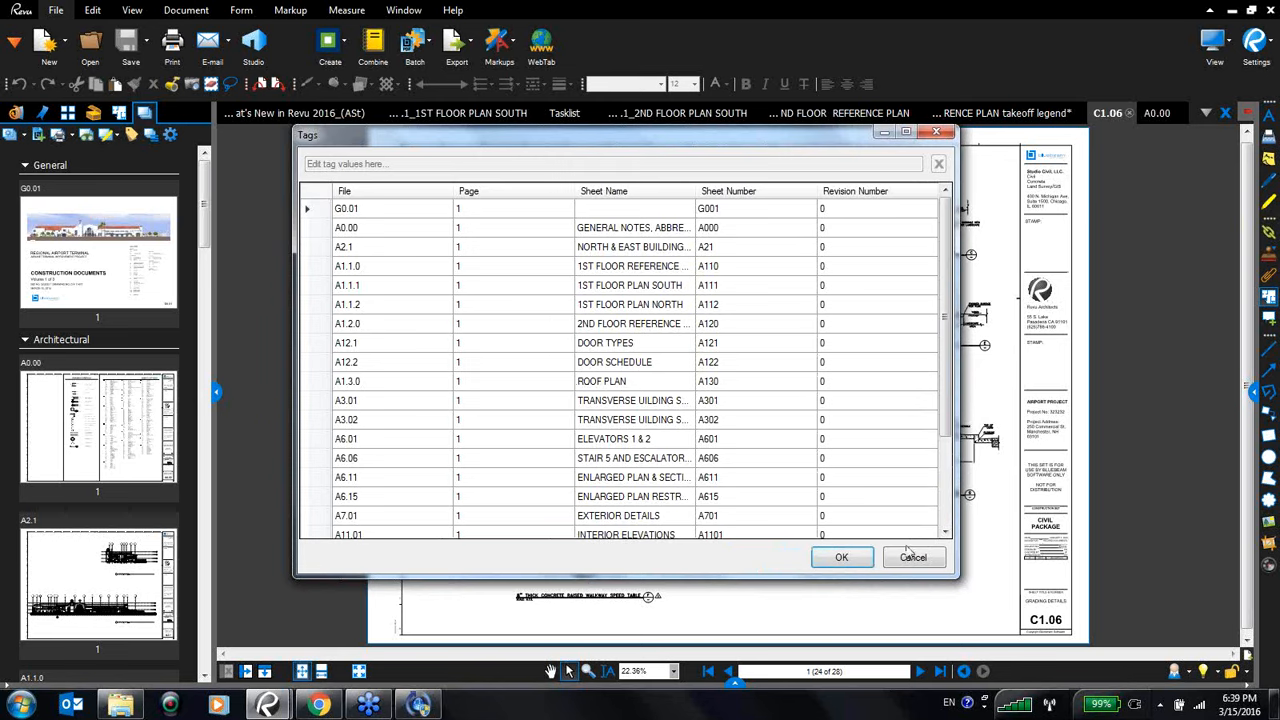
{"action": "left_click_drag", "start_coordinate": [958, 578], "coordinate": [1150, 585]}
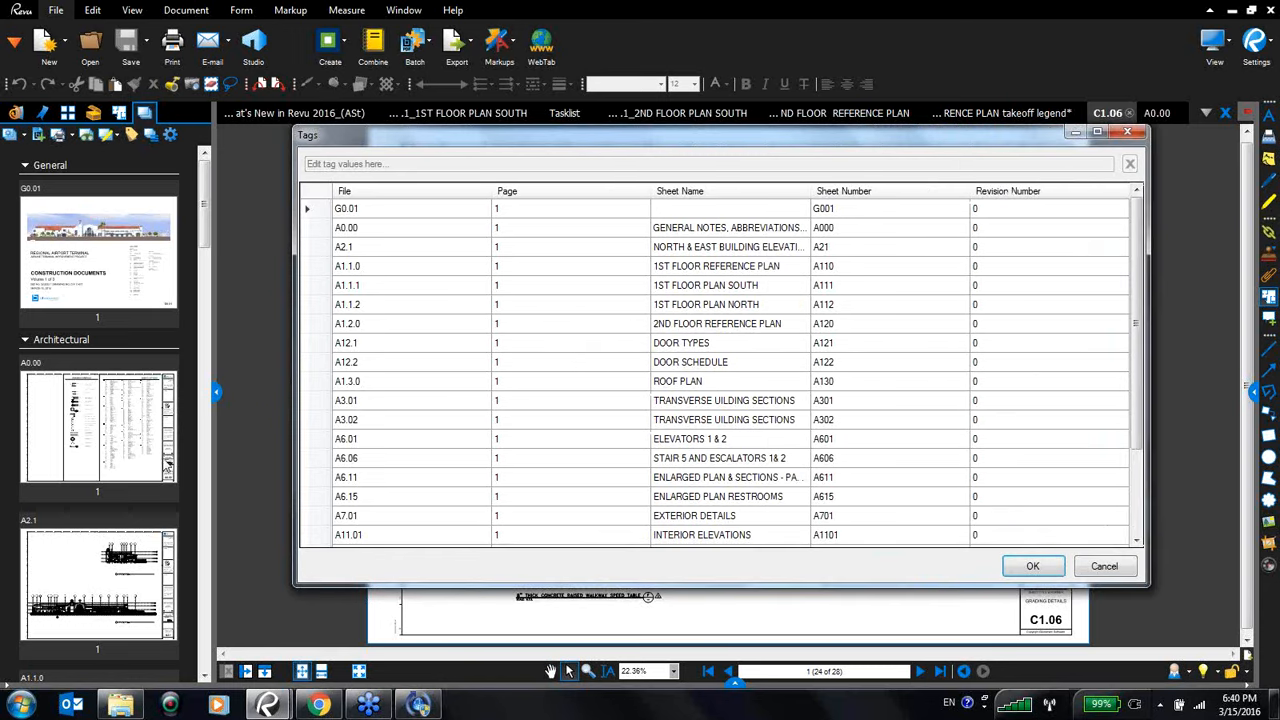
{"action": "left_click", "coordinate": [452, 285]}
{"action": "left_click", "coordinate": [362, 230]}
{"action": "left_click", "coordinate": [1032, 567]}
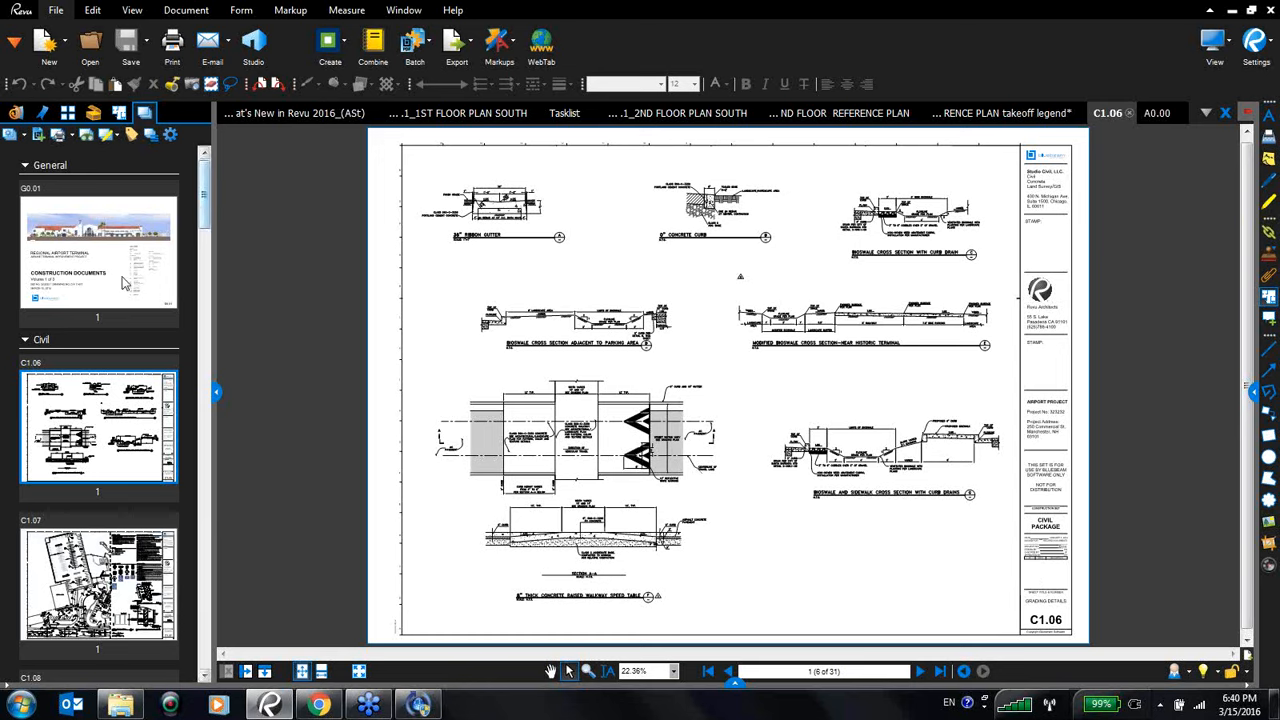
- Export the set's drawing log as Excel (xlsx), with the date appended to the title
{"action": "mouse_move", "coordinate": [208, 200]}
{"action": "left_mouse_down"}
{"action": "mouse_move", "coordinate": [205, 360]}
{"action": "mouse_move", "coordinate": [204, 203]}
{"action": "left_mouse_up"}
{"action": "left_click", "coordinate": [110, 134]}
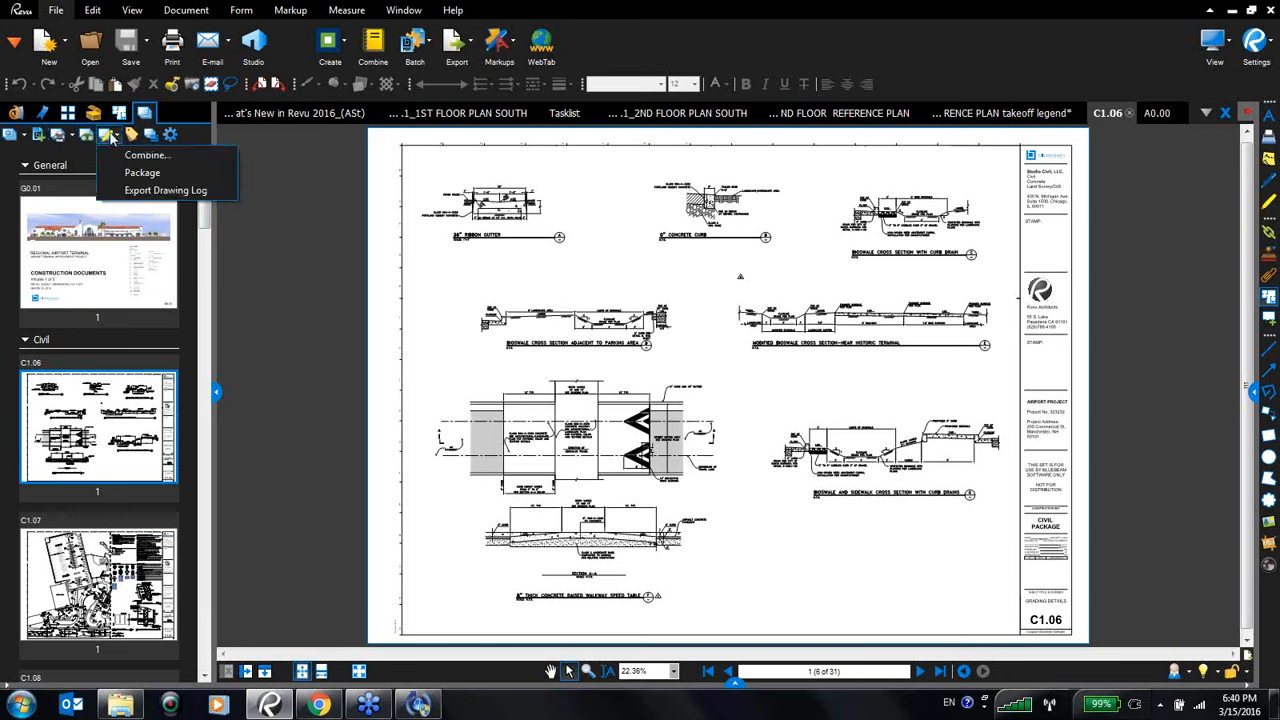
{"action": "left_click", "coordinate": [145, 190]}
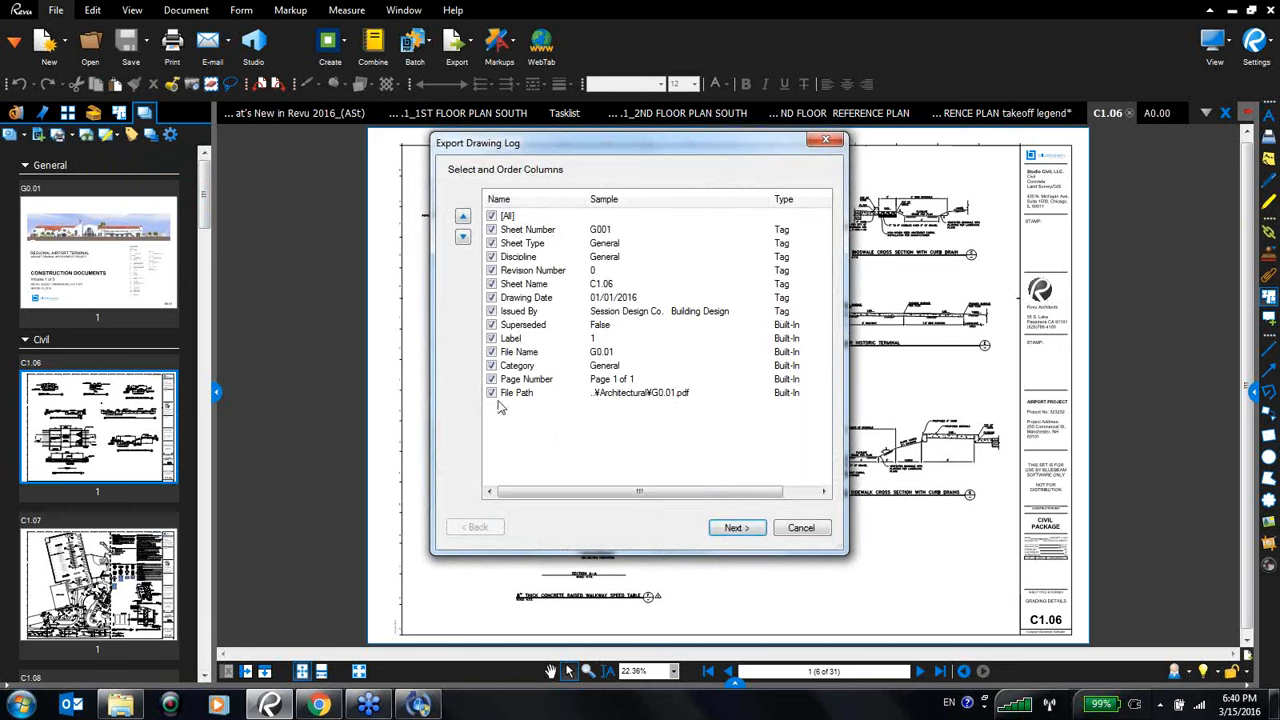
{"action": "left_click", "coordinate": [741, 526]}
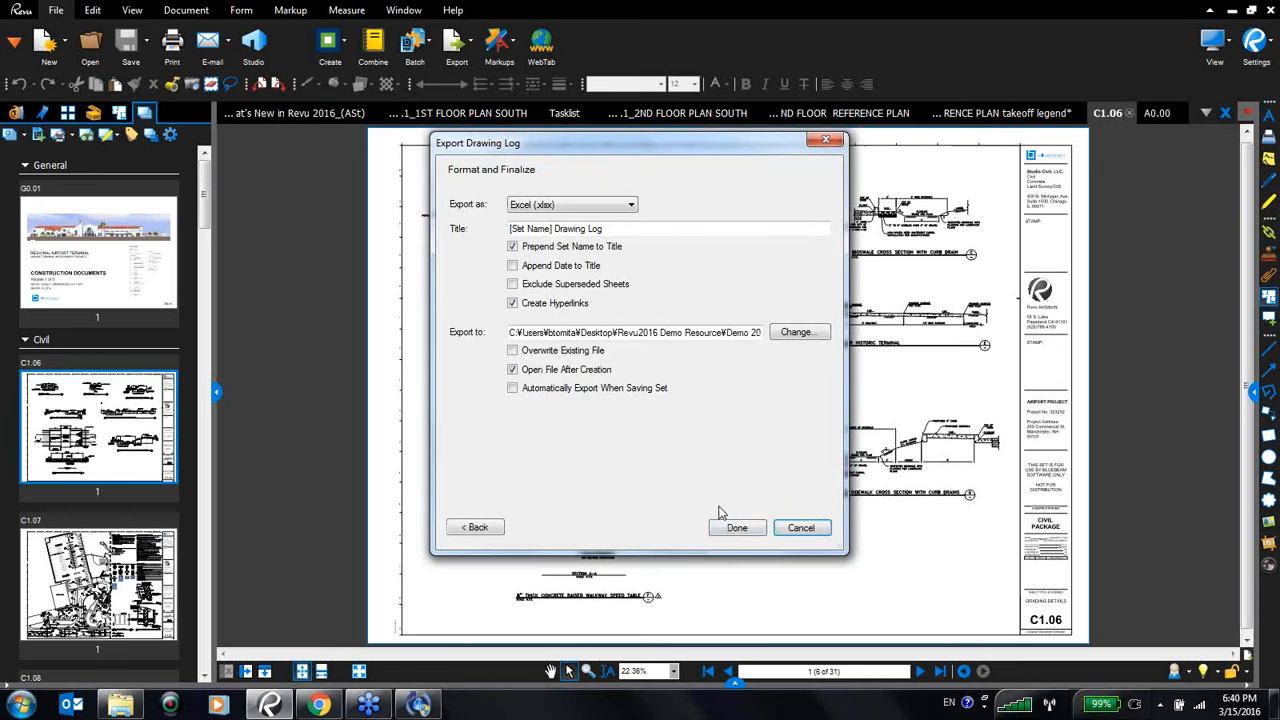
{"action": "left_click", "coordinate": [630, 206]}
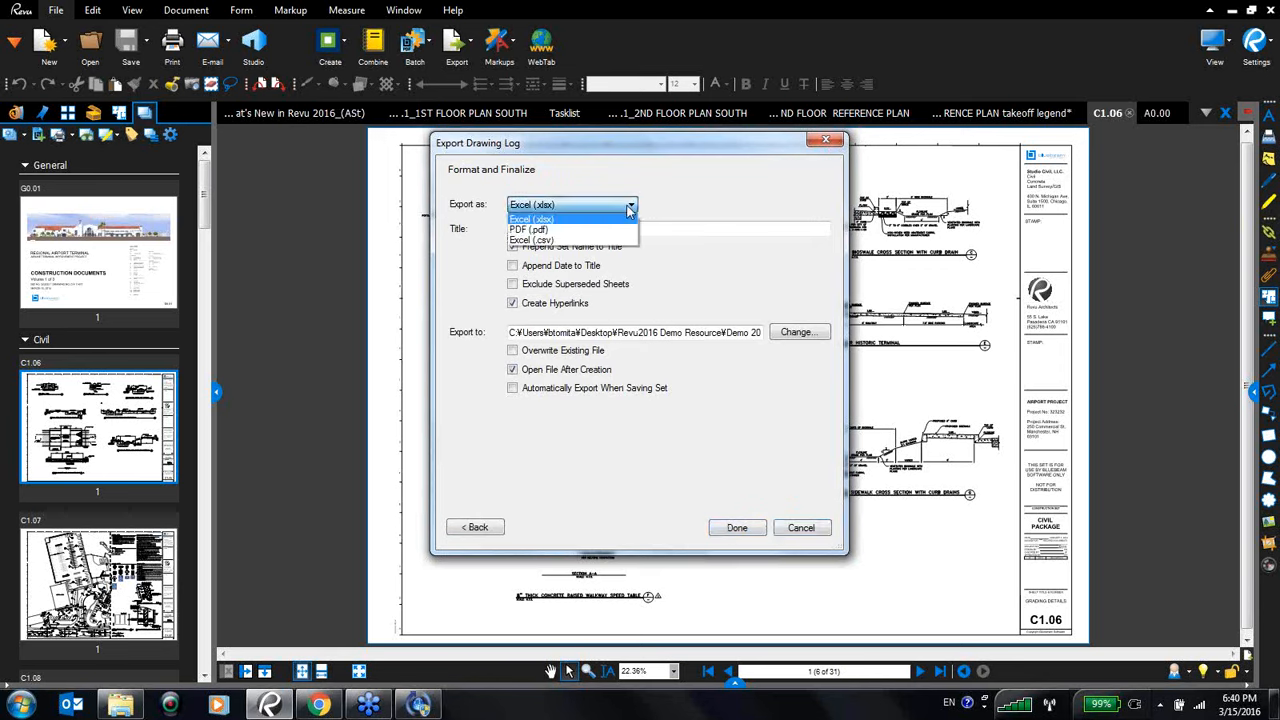
{"action": "left_click", "coordinate": [600, 206]}
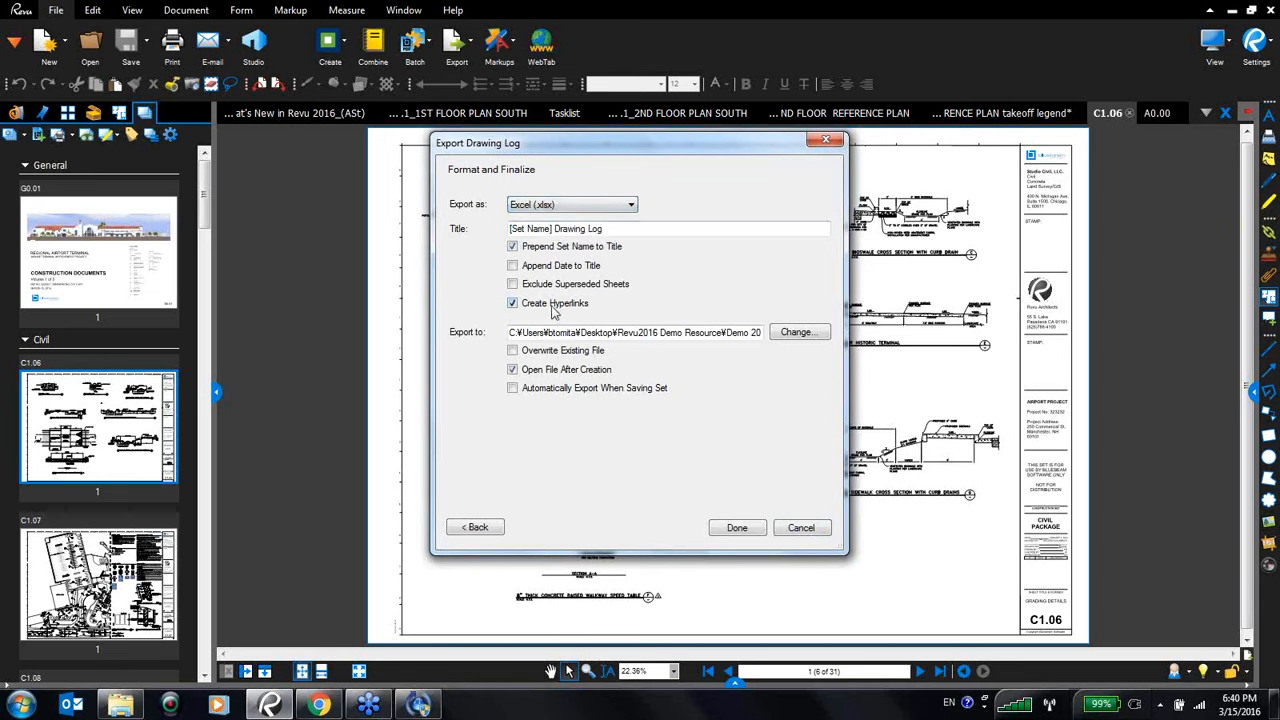
{"action": "left_click", "coordinate": [512, 266]}
{"action": "left_click", "coordinate": [741, 531]}
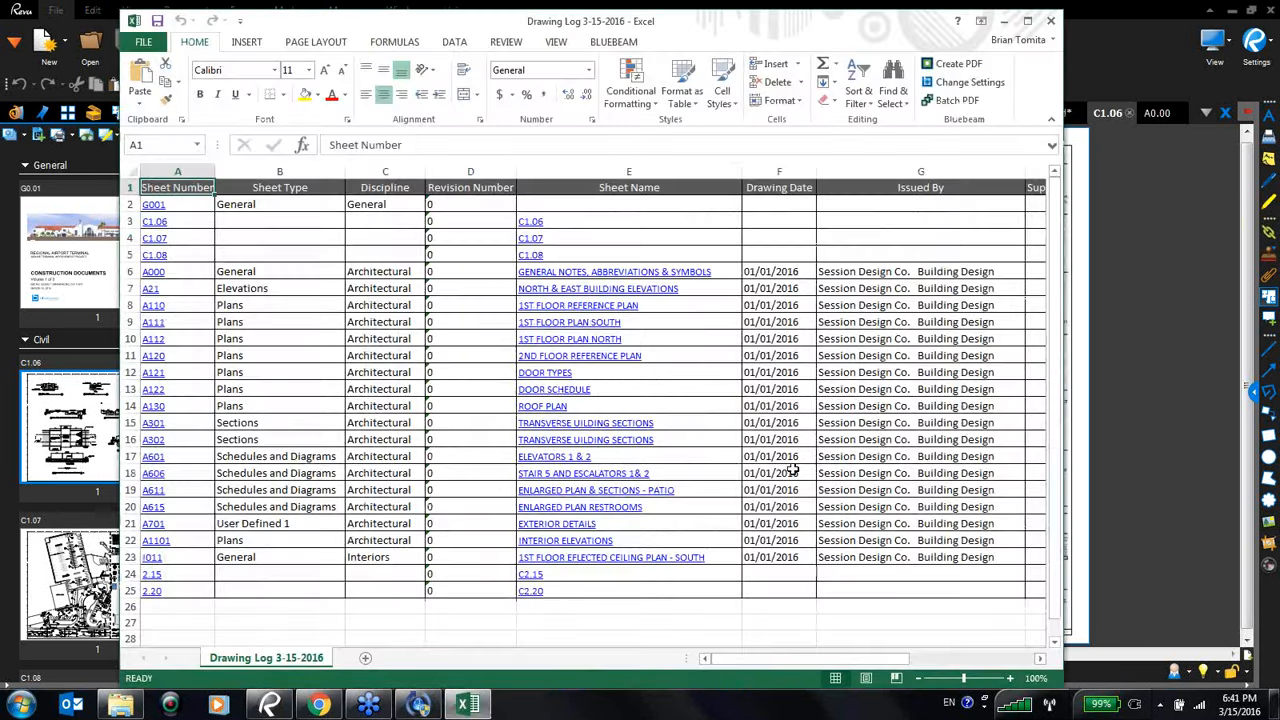
- Open sheet C1.07 through its hyperlink in the exported drawing log, then close the PDF and the log
{"action": "left_click", "coordinate": [1027, 20]}
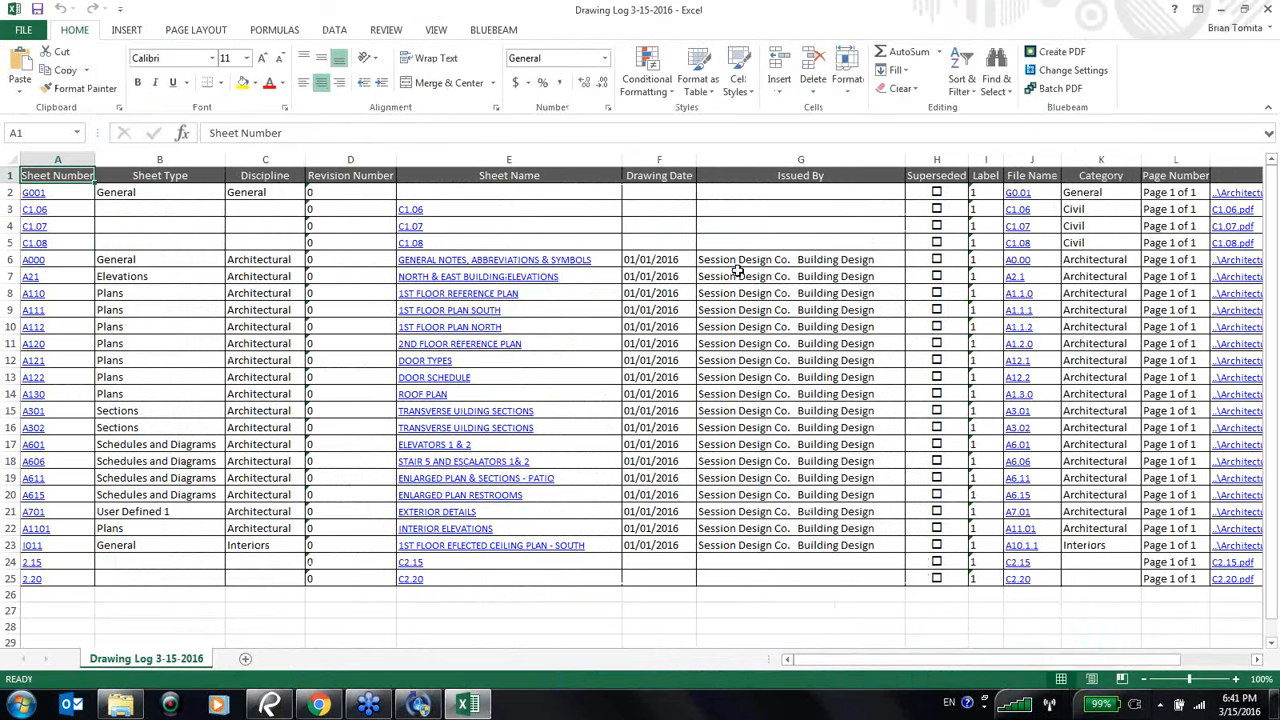
{"action": "left_click", "coordinate": [35, 226]}
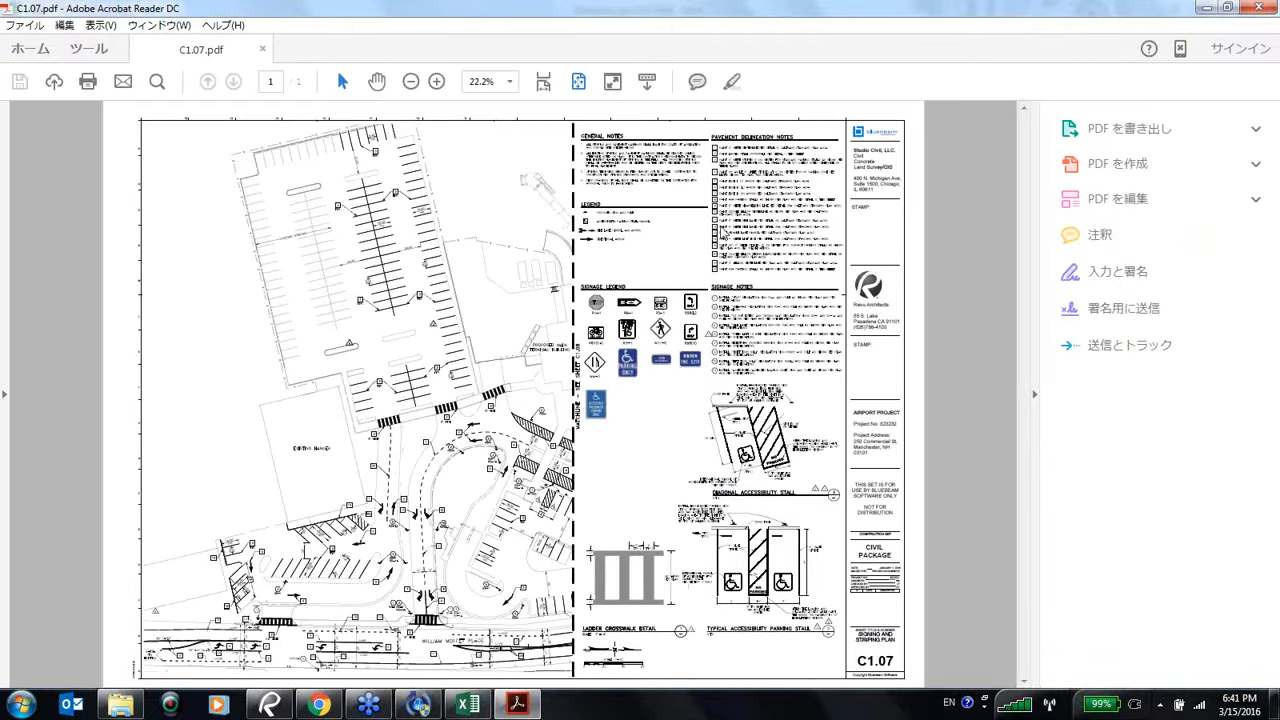
{"action": "left_click", "coordinate": [1208, 7]}
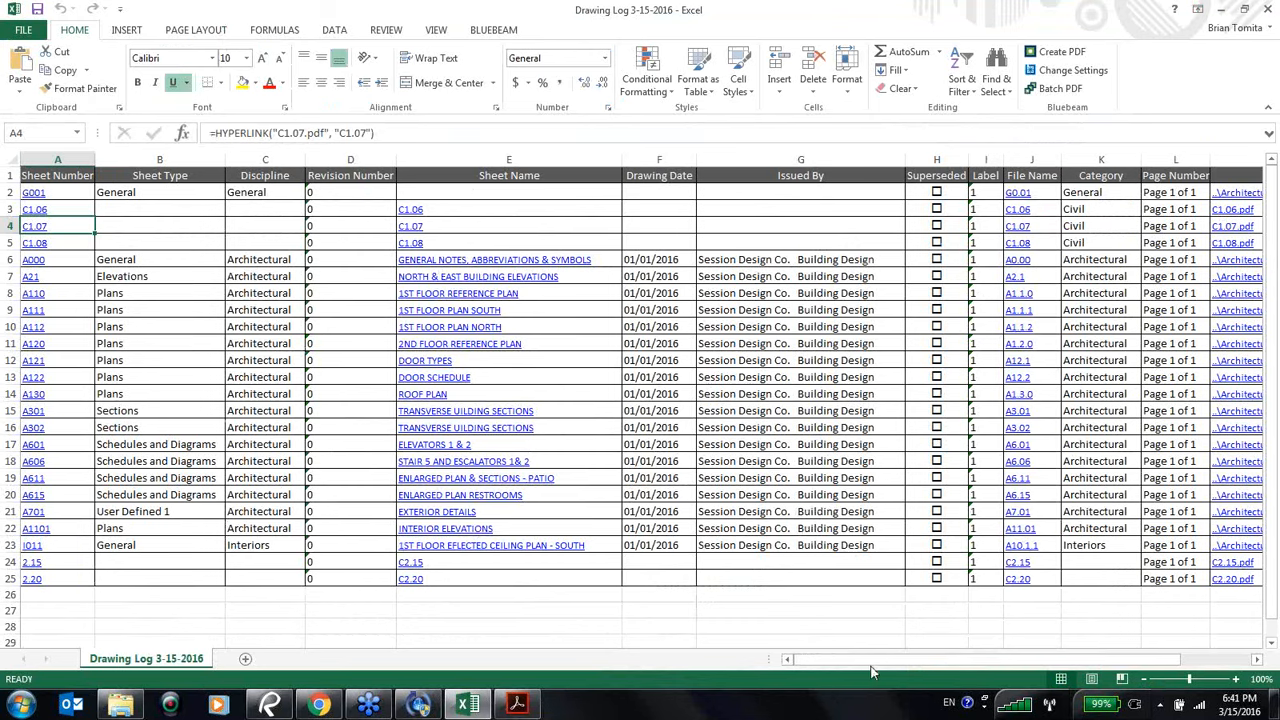
{"action": "left_click_drag", "start_coordinate": [1005, 664], "coordinate": [866, 663]}
{"action": "left_click", "coordinate": [1221, 9]}
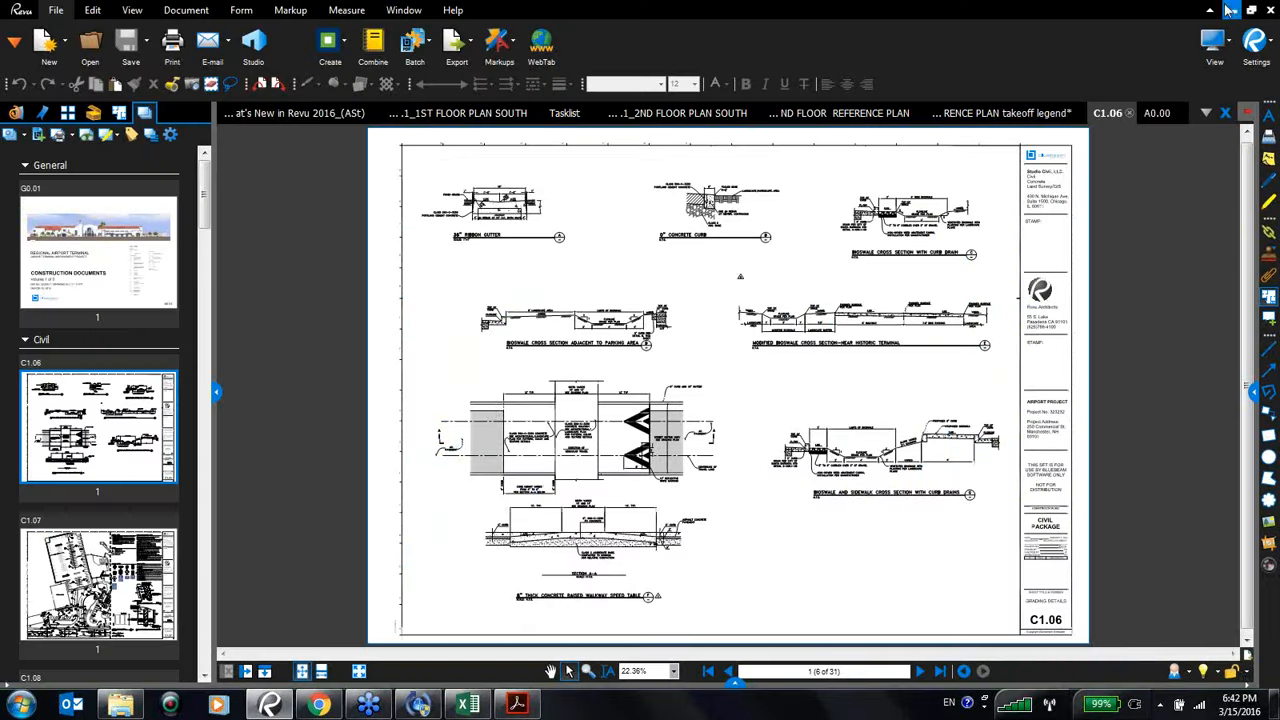
- Return to the What's New in Revu 2016 presentation and advance through its closing slides in full screen
{"action": "left_click", "coordinate": [311, 117]}
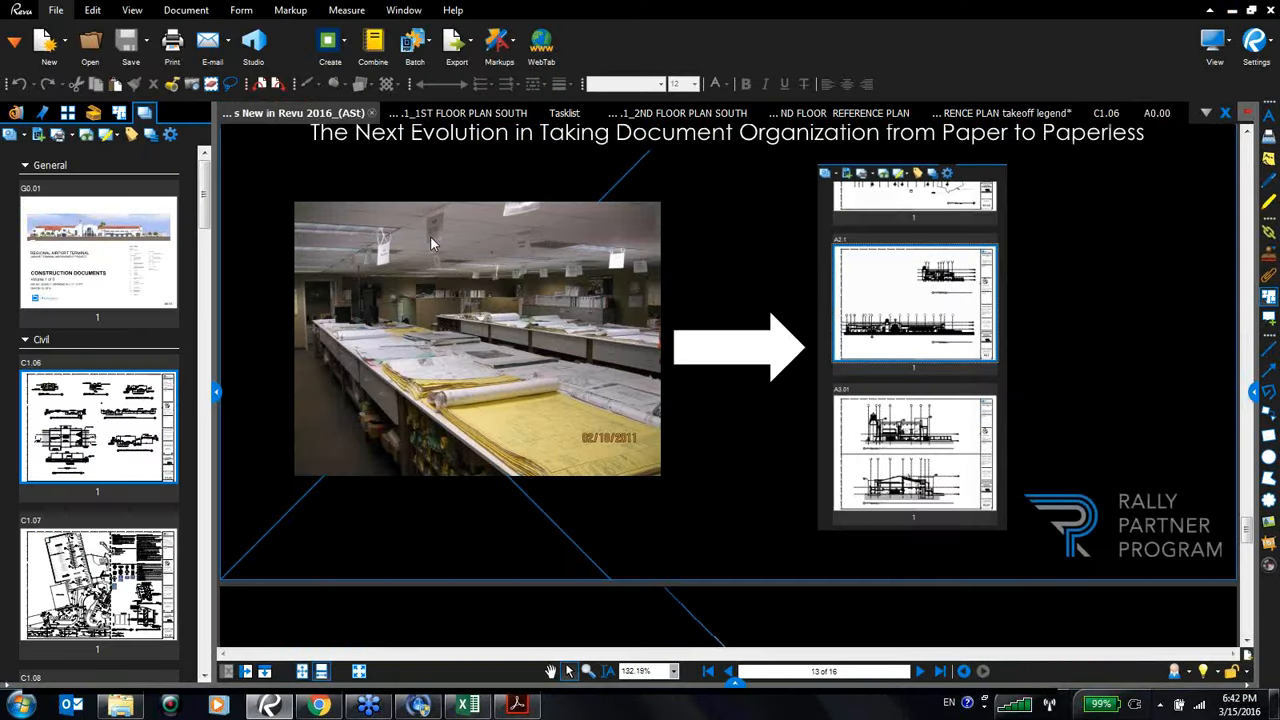
{"action": "key", "text": "ctrl+l"}
{"action": "key", "text": "Right"}
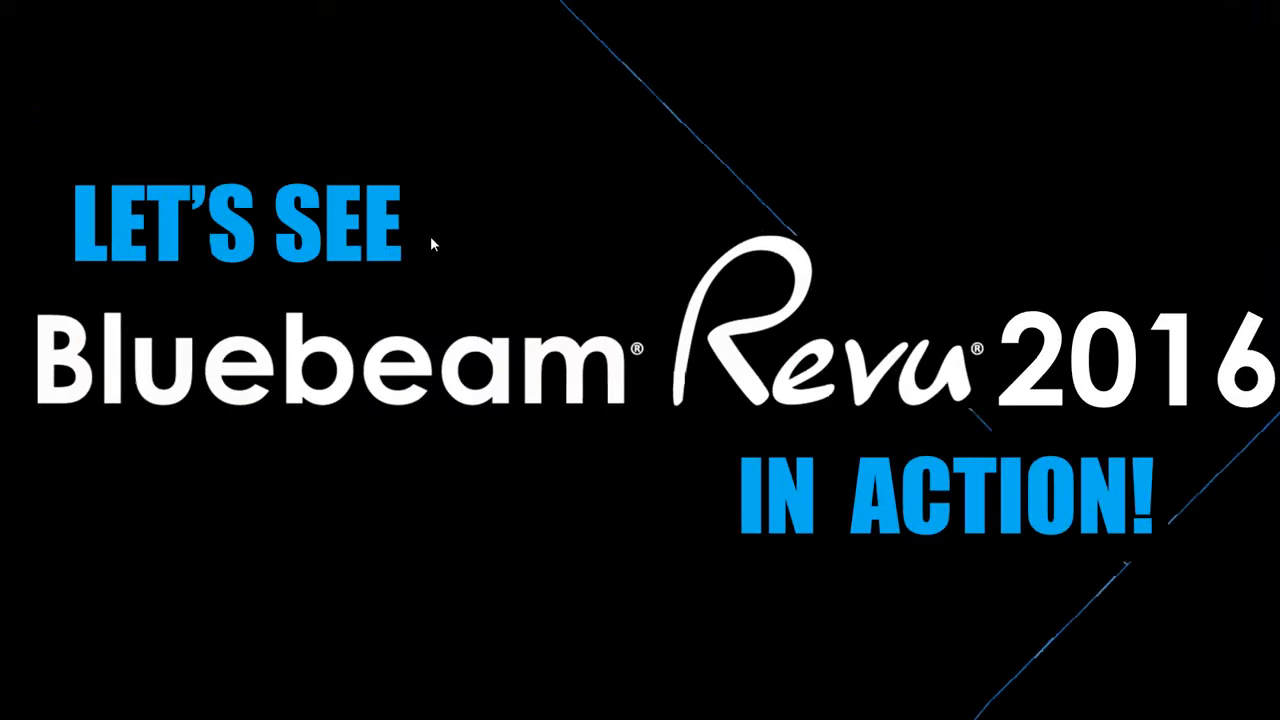
{"action": "key", "text": "Right"}
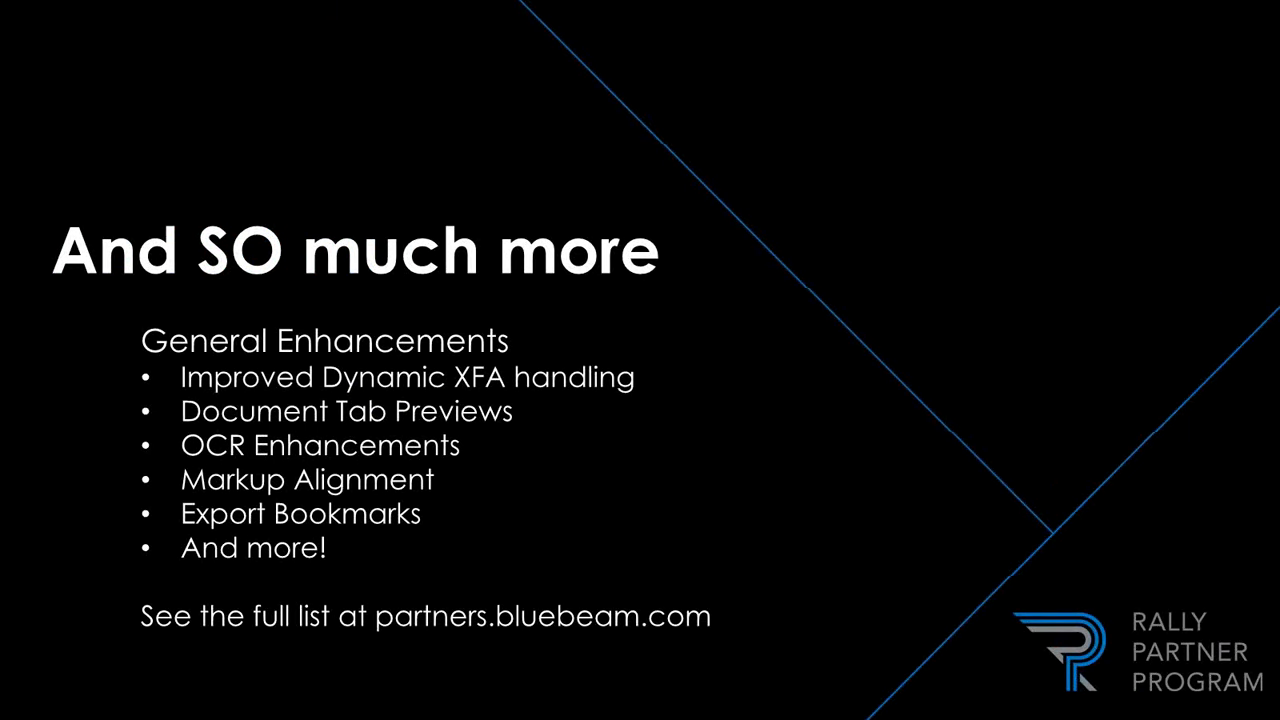